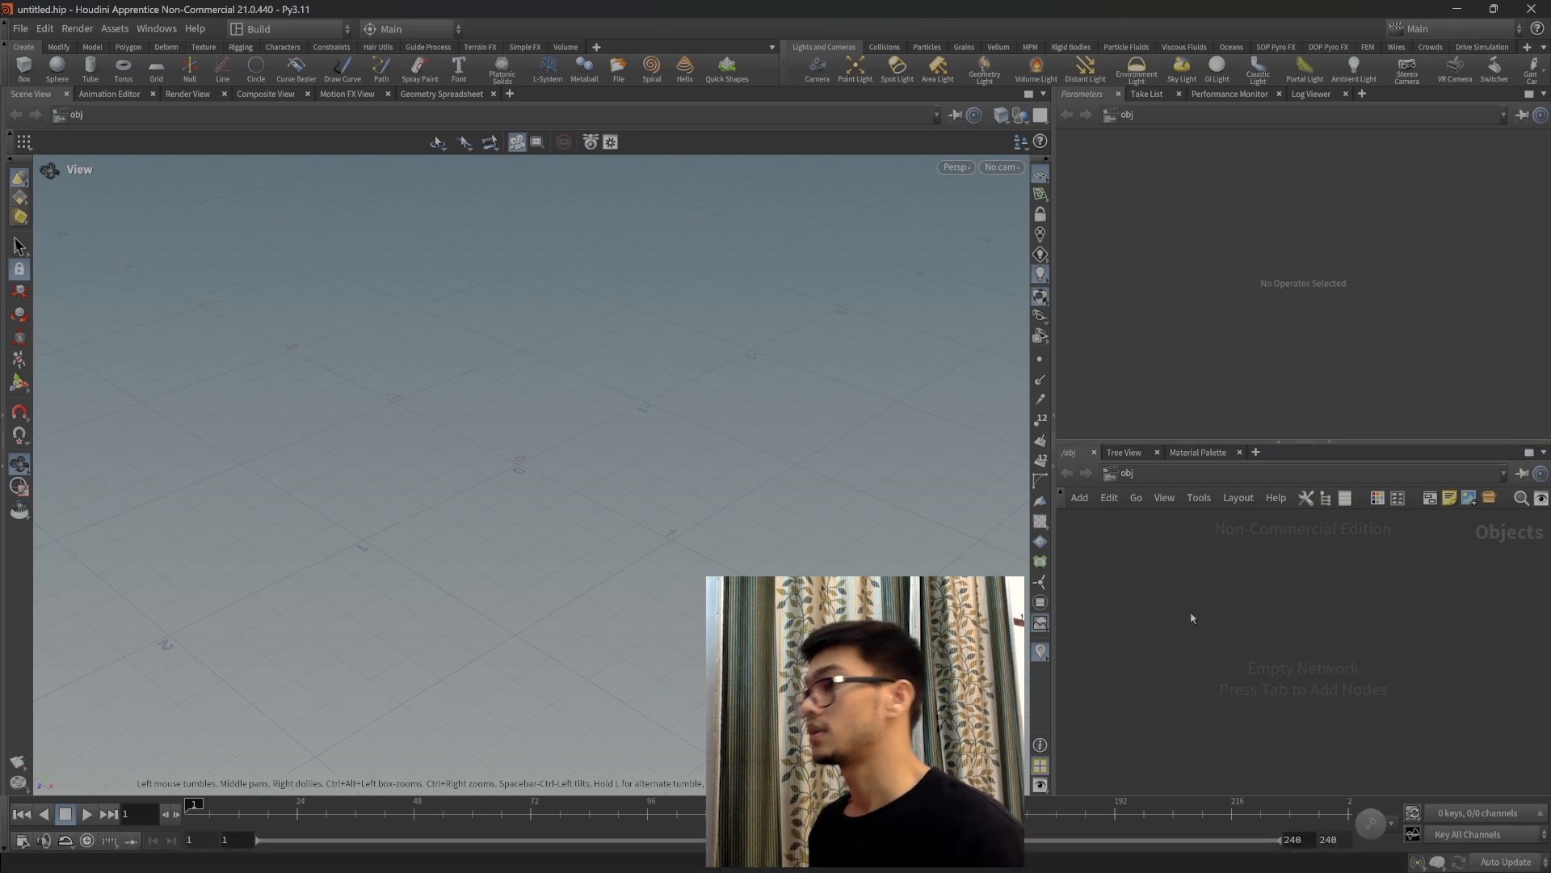
Widen the Parameters and network panes and adjust the height split between them.
{"action": "left_click_drag", "start_coordinate": [1054, 416], "coordinate": [966, 418]}
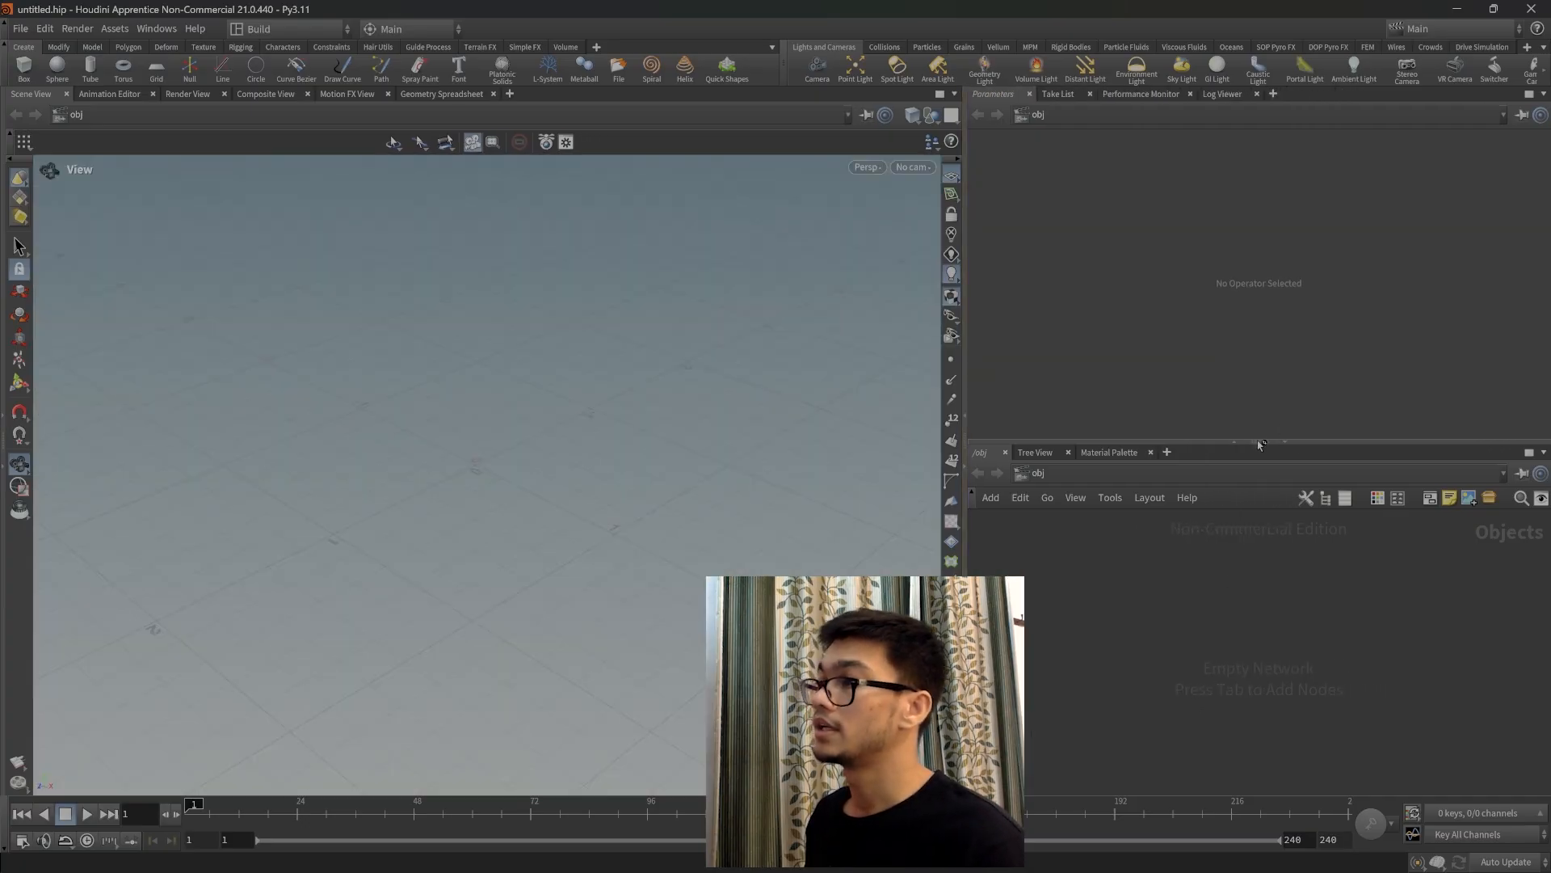
{"action": "left_click_drag", "start_coordinate": [1262, 442], "coordinate": [1265, 393]}
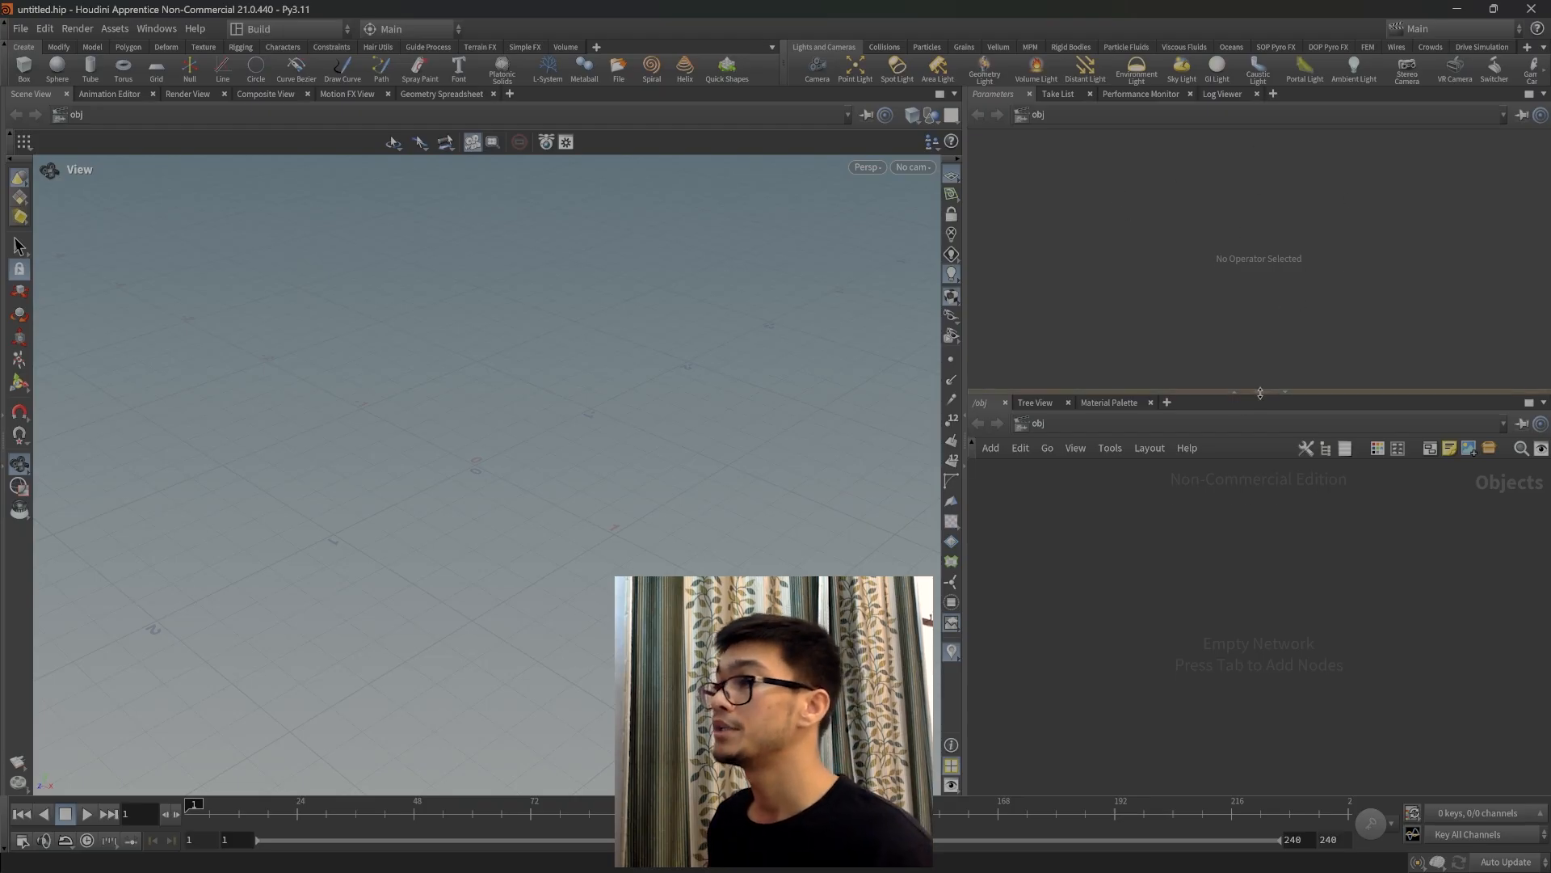
{"action": "left_click_drag", "start_coordinate": [1248, 388], "coordinate": [1247, 432]}
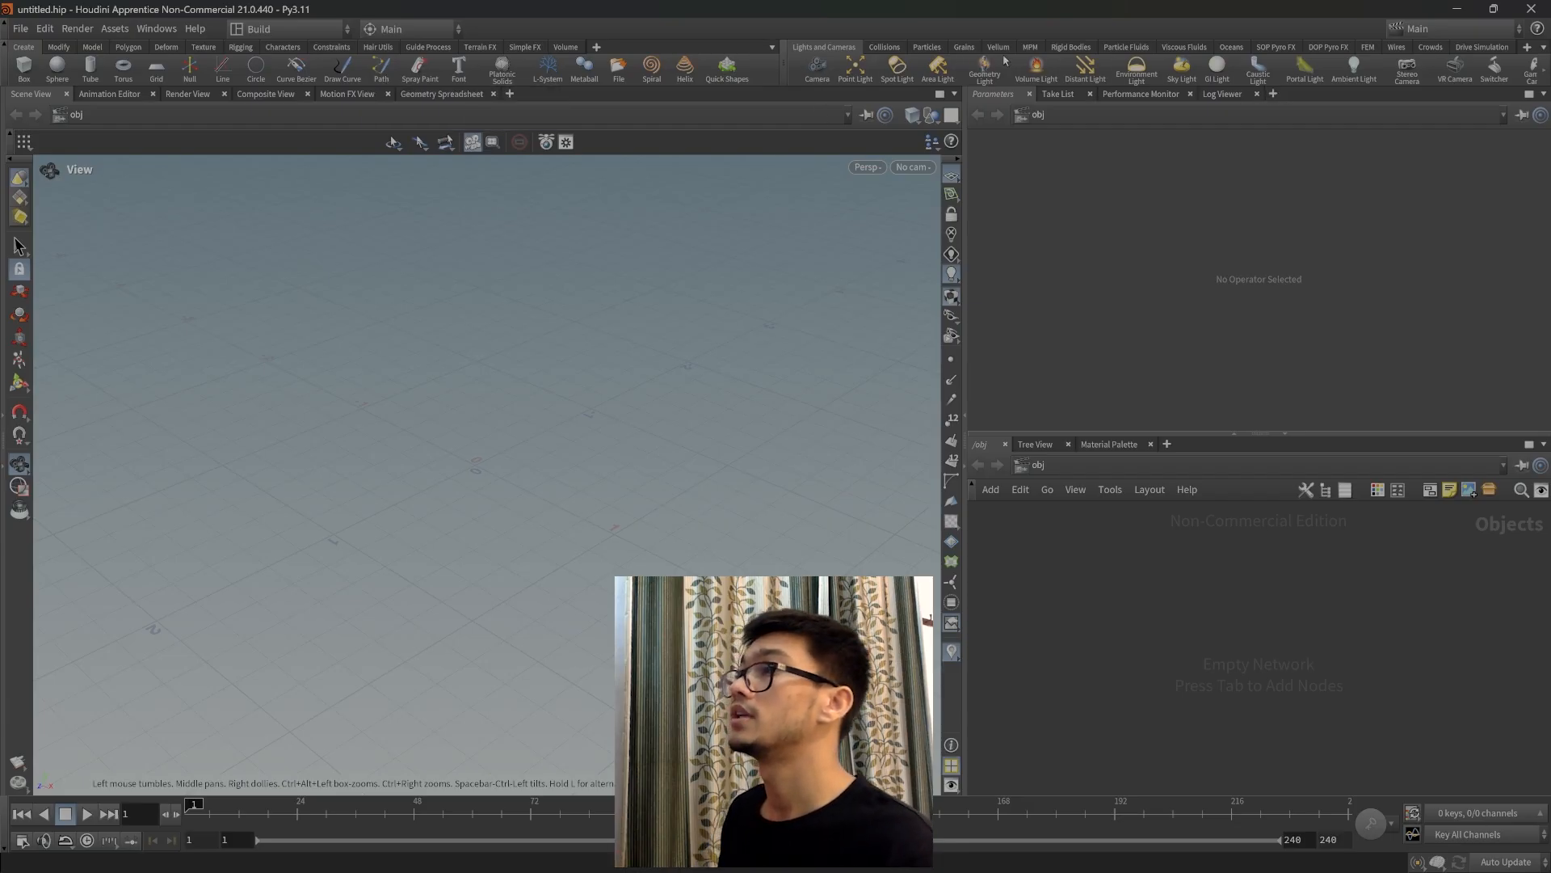
Browse the simulation shelf sets, including Grains and Particle Fluids, and show the Rigid Bodies tools.
{"action": "scroll", "coordinate": [925, 49], "scroll_direction": "down", "scroll_amount": 4}
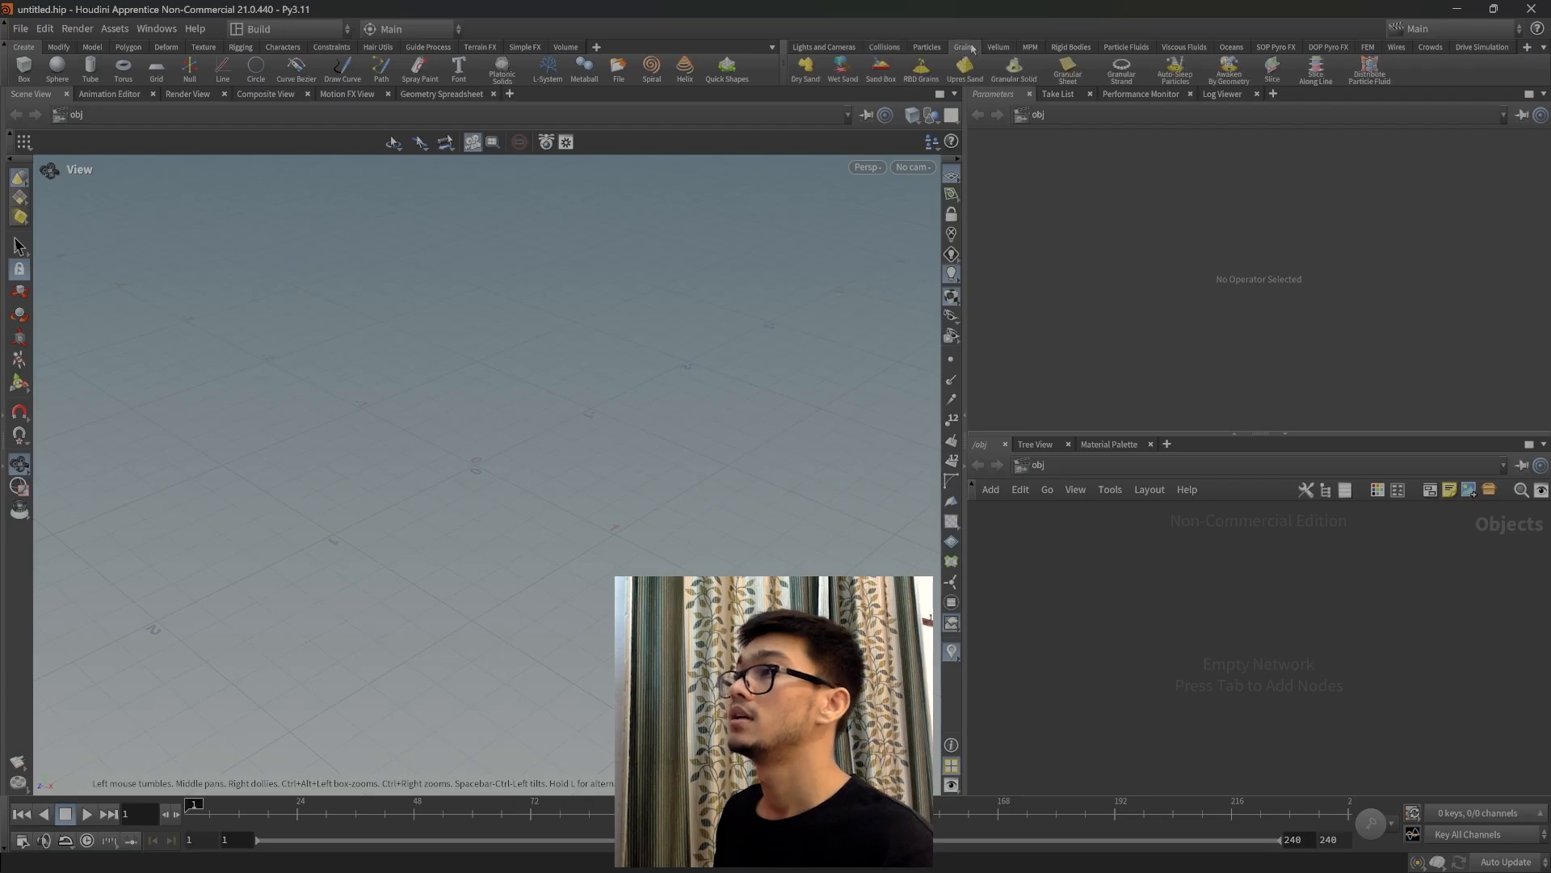
{"action": "left_click", "coordinate": [1135, 47]}
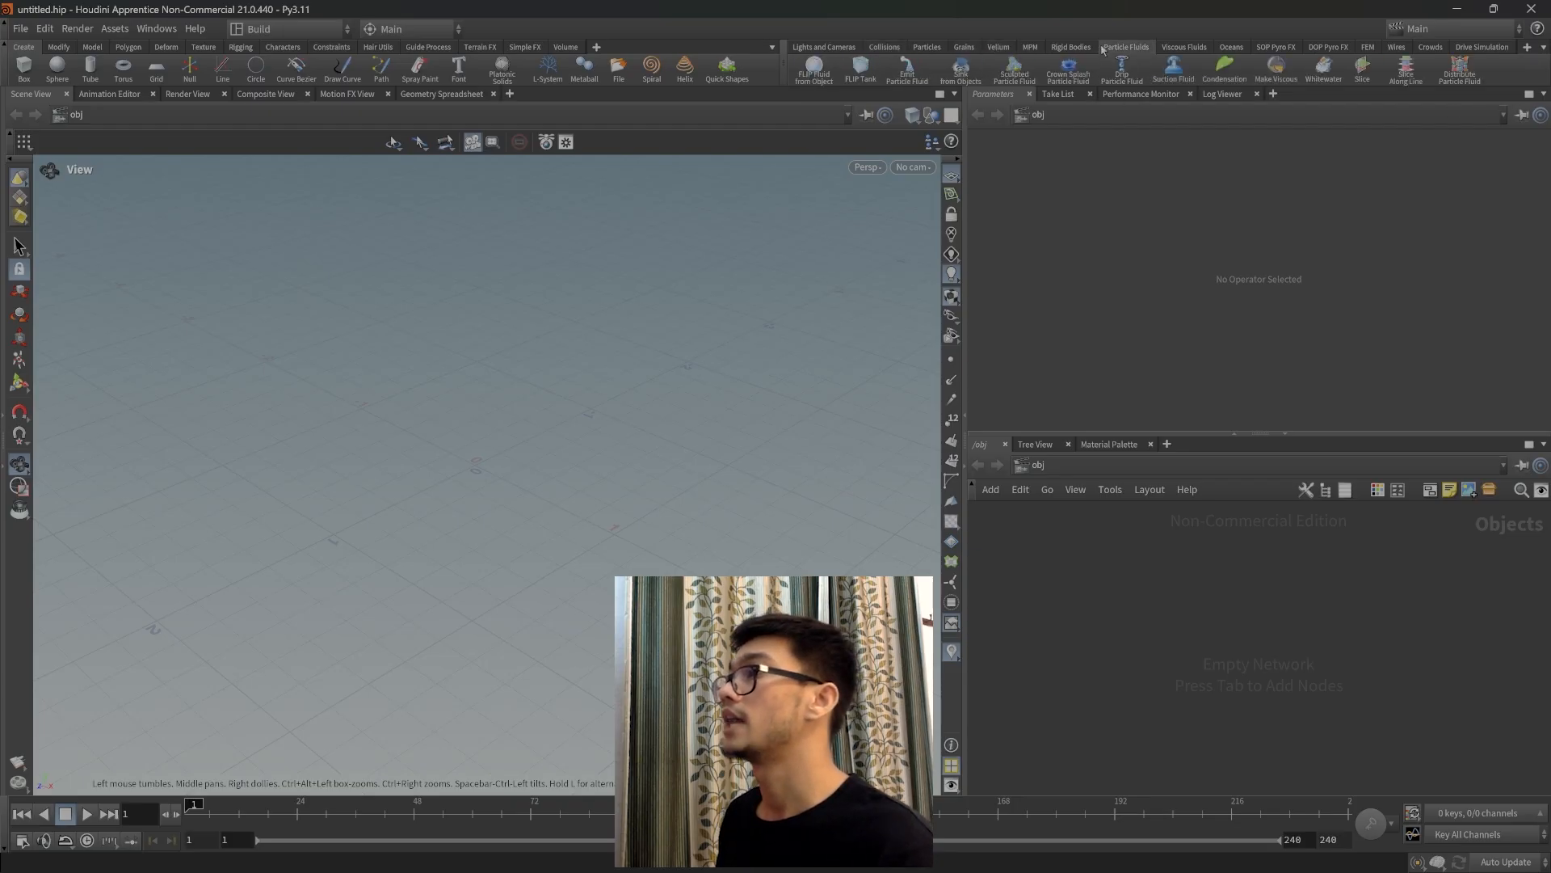
{"action": "left_click", "coordinate": [1070, 47]}
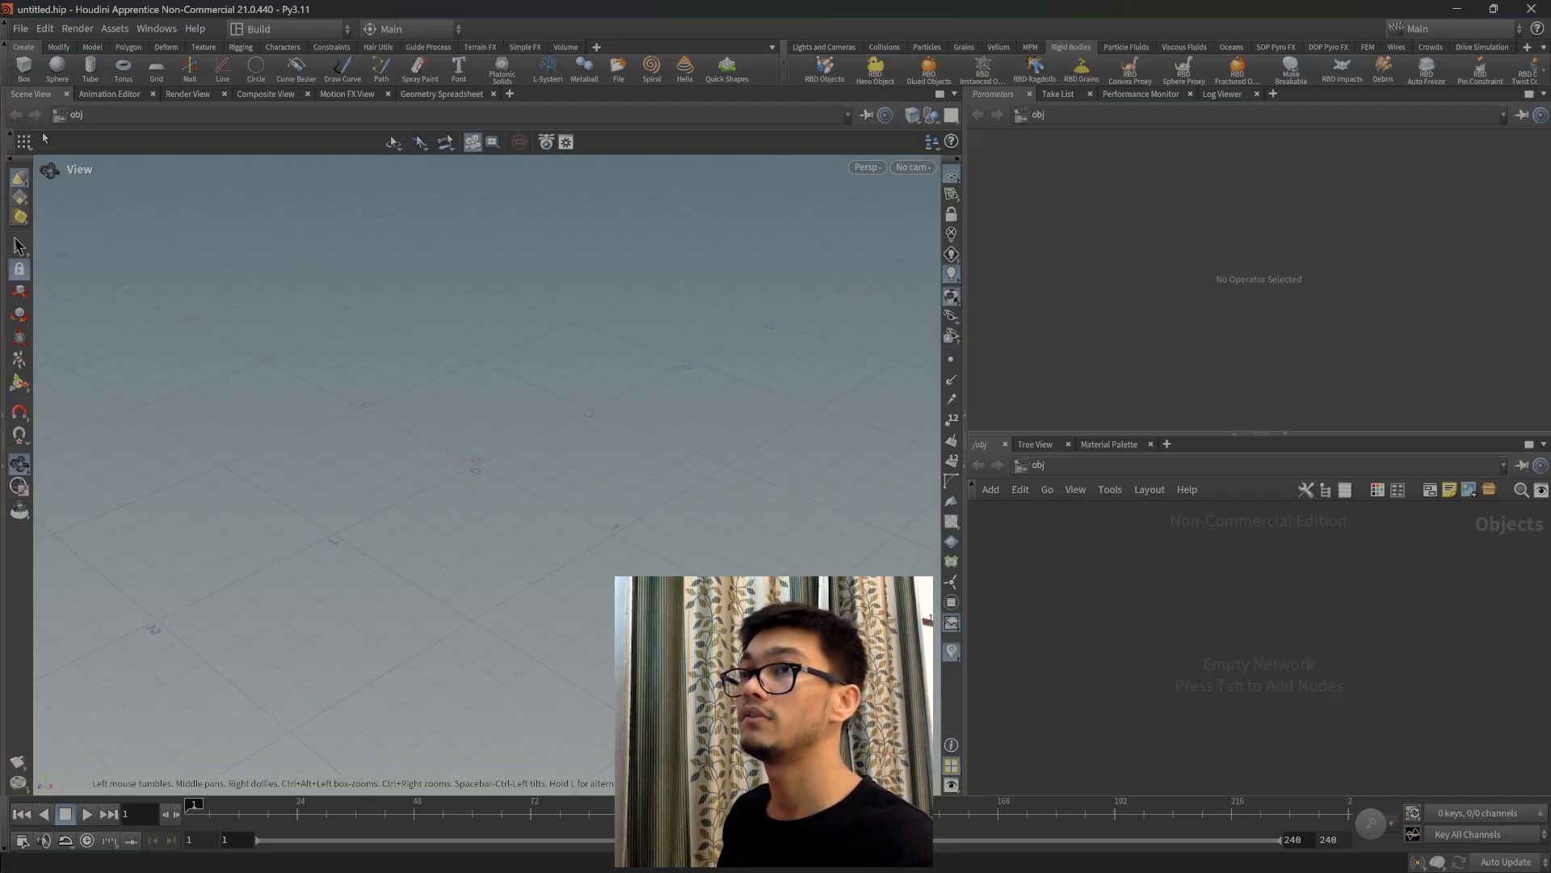
{"action": "scroll", "coordinate": [531, 469], "scroll_direction": "up", "scroll_amount": 3}
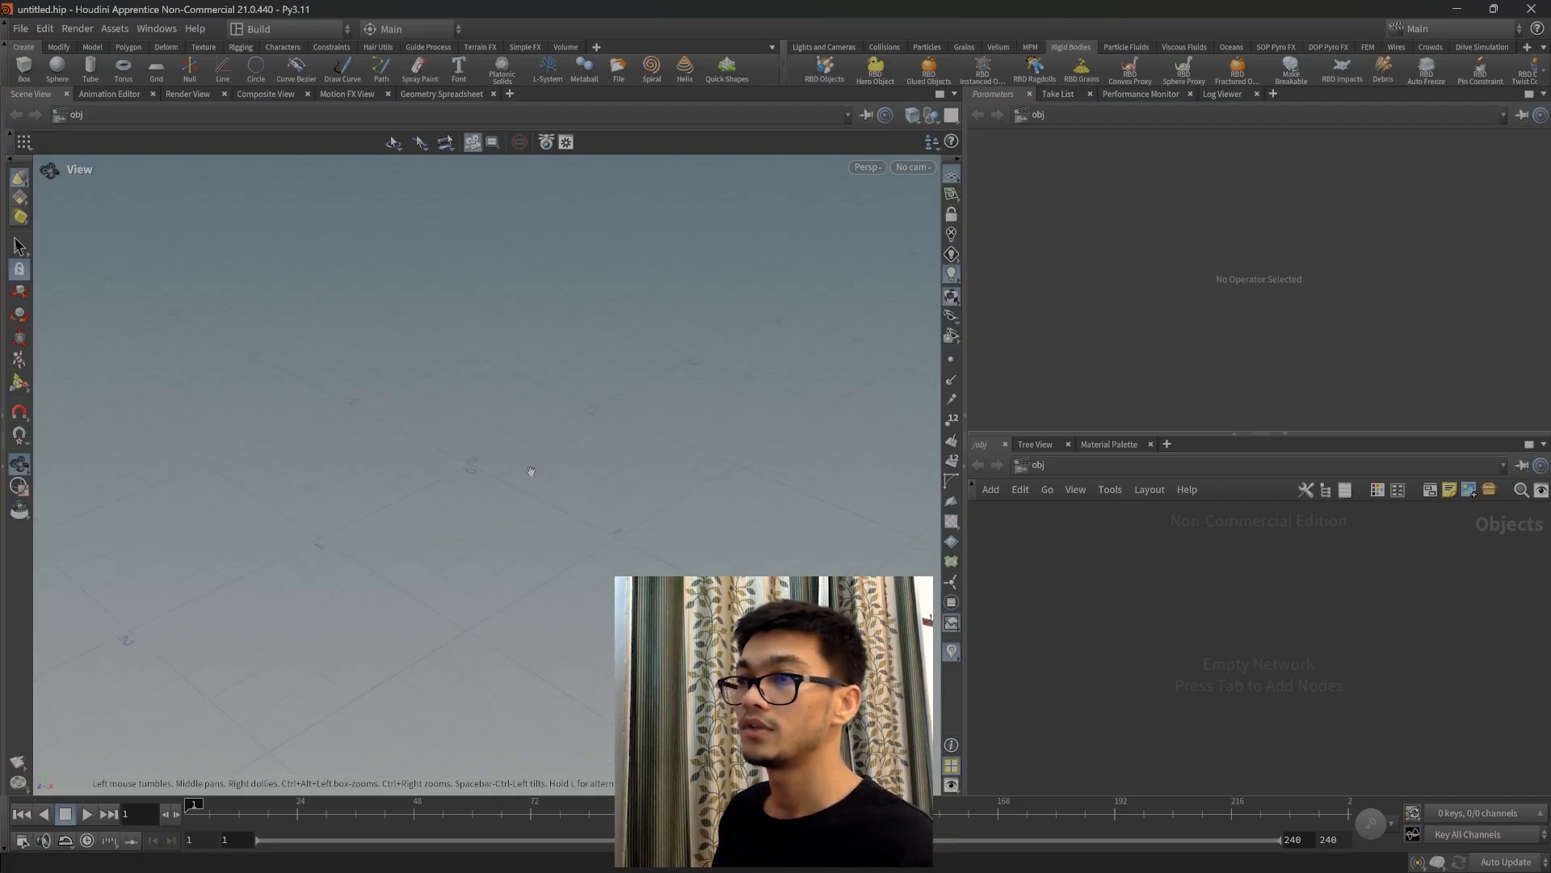
{"action": "middle_click_drag", "start_coordinate": [661, 374], "coordinate": [509, 429]}
{"action": "scroll", "coordinate": [506, 402], "scroll_direction": "down", "scroll_amount": 3}
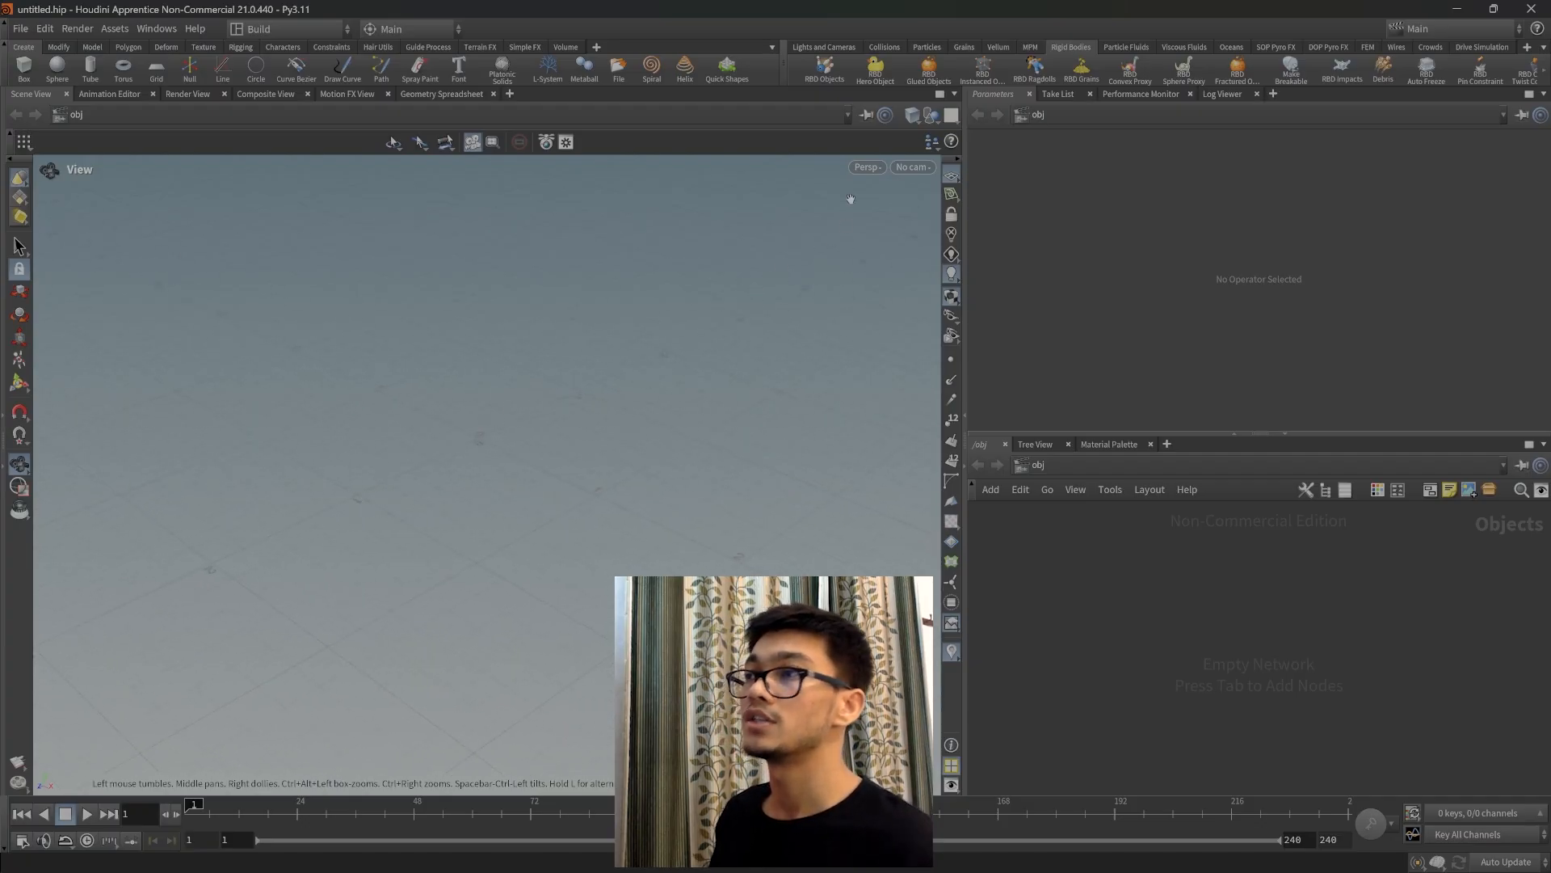
{"action": "left_click", "coordinate": [869, 169]}
{"action": "left_click", "coordinate": [606, 433]}
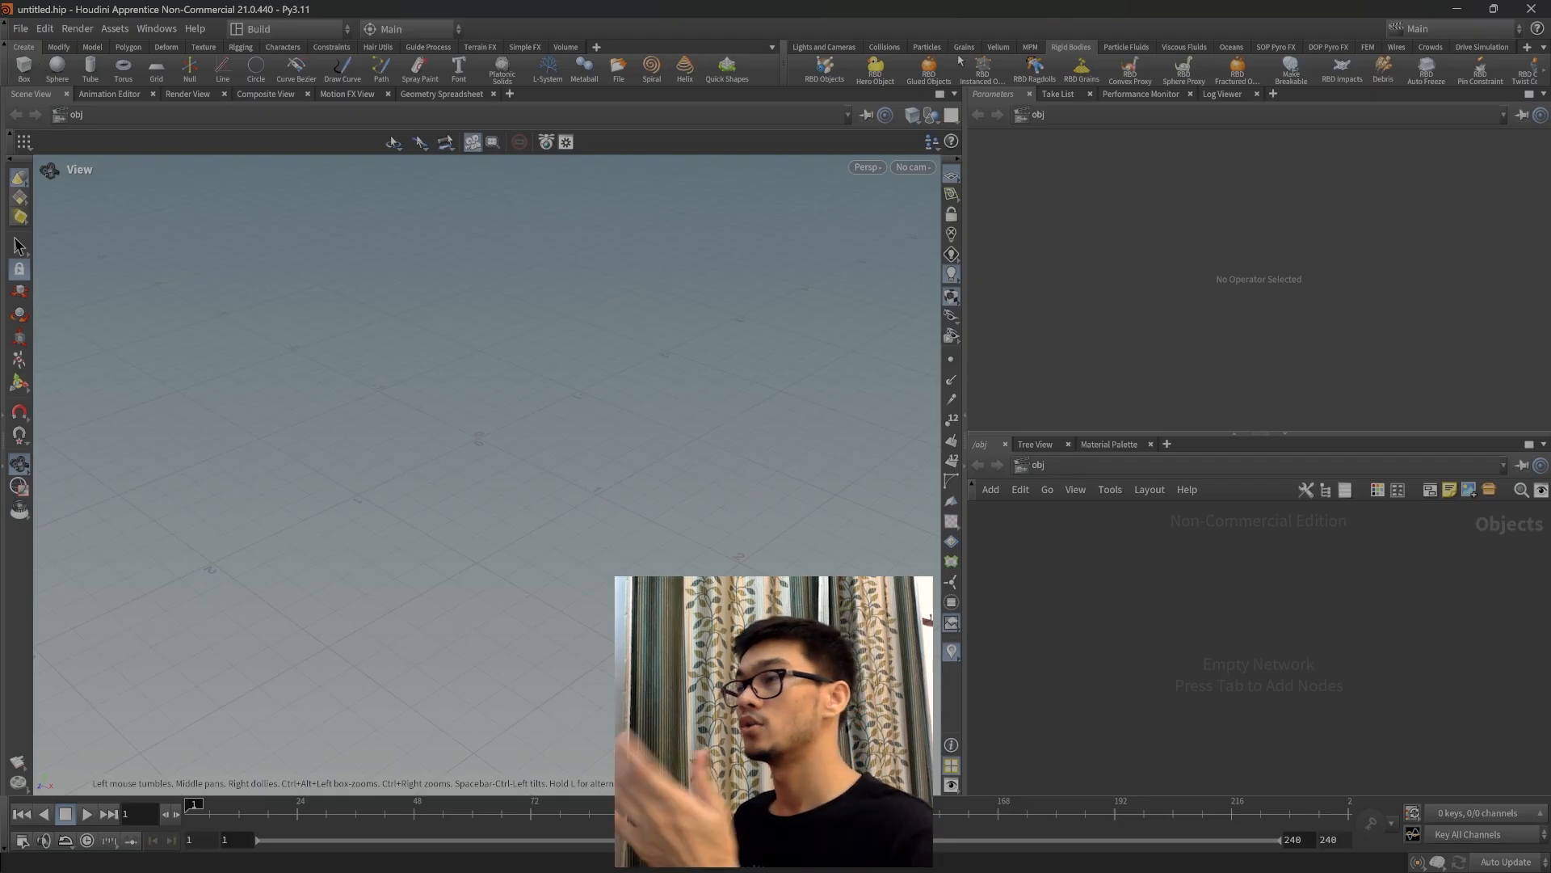
Create a box in the scene, placed at about 0.08, 0.13, -0.19, and deselect it.
{"action": "left_click", "coordinate": [24, 67]}
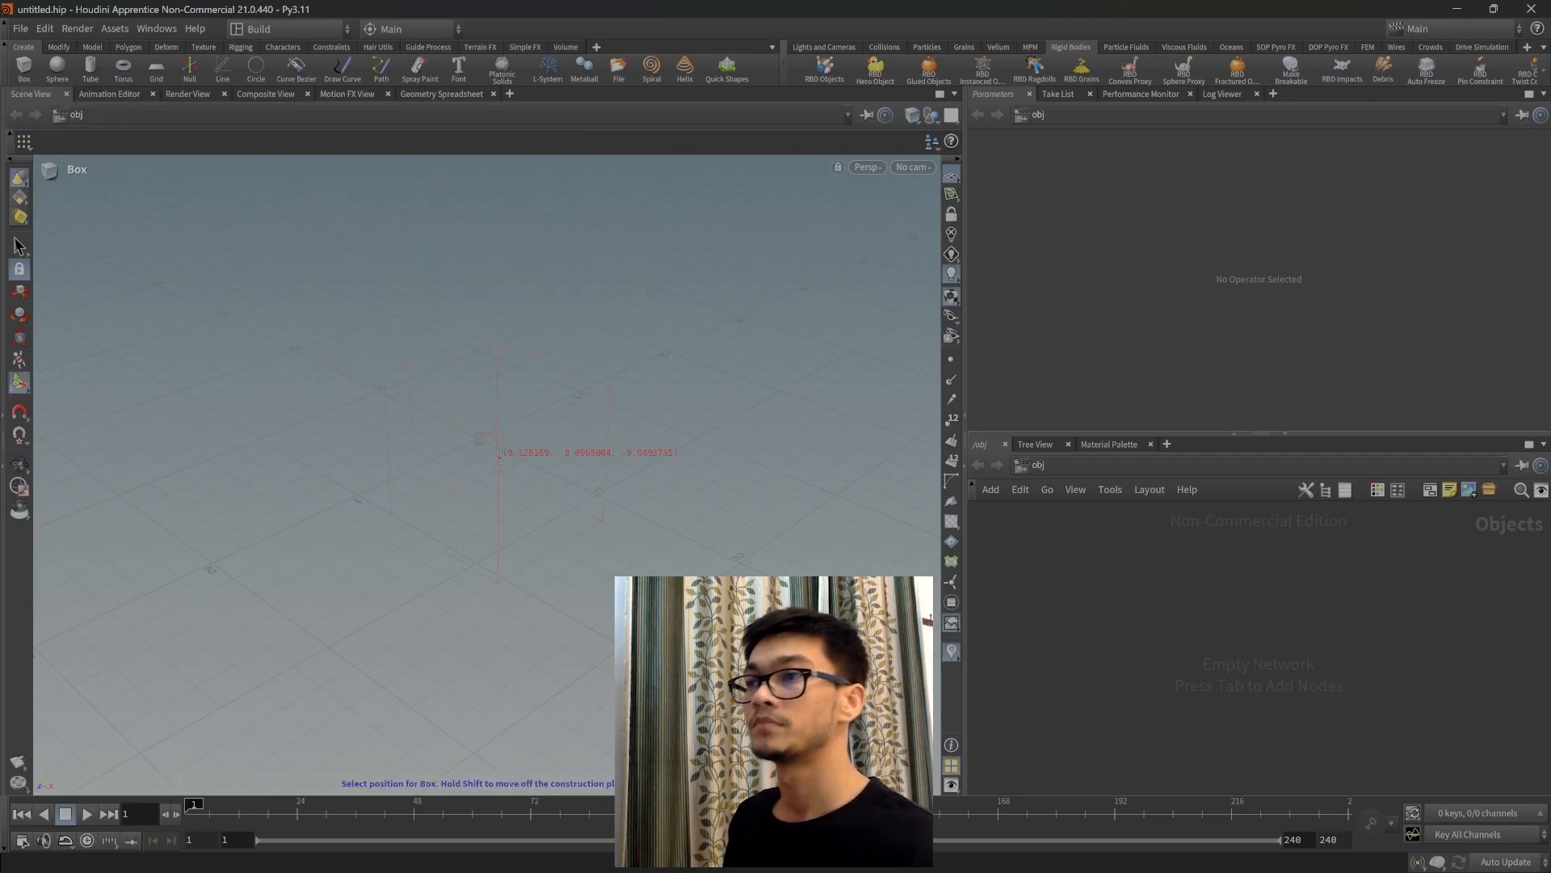
{"action": "left_click", "coordinate": [508, 422]}
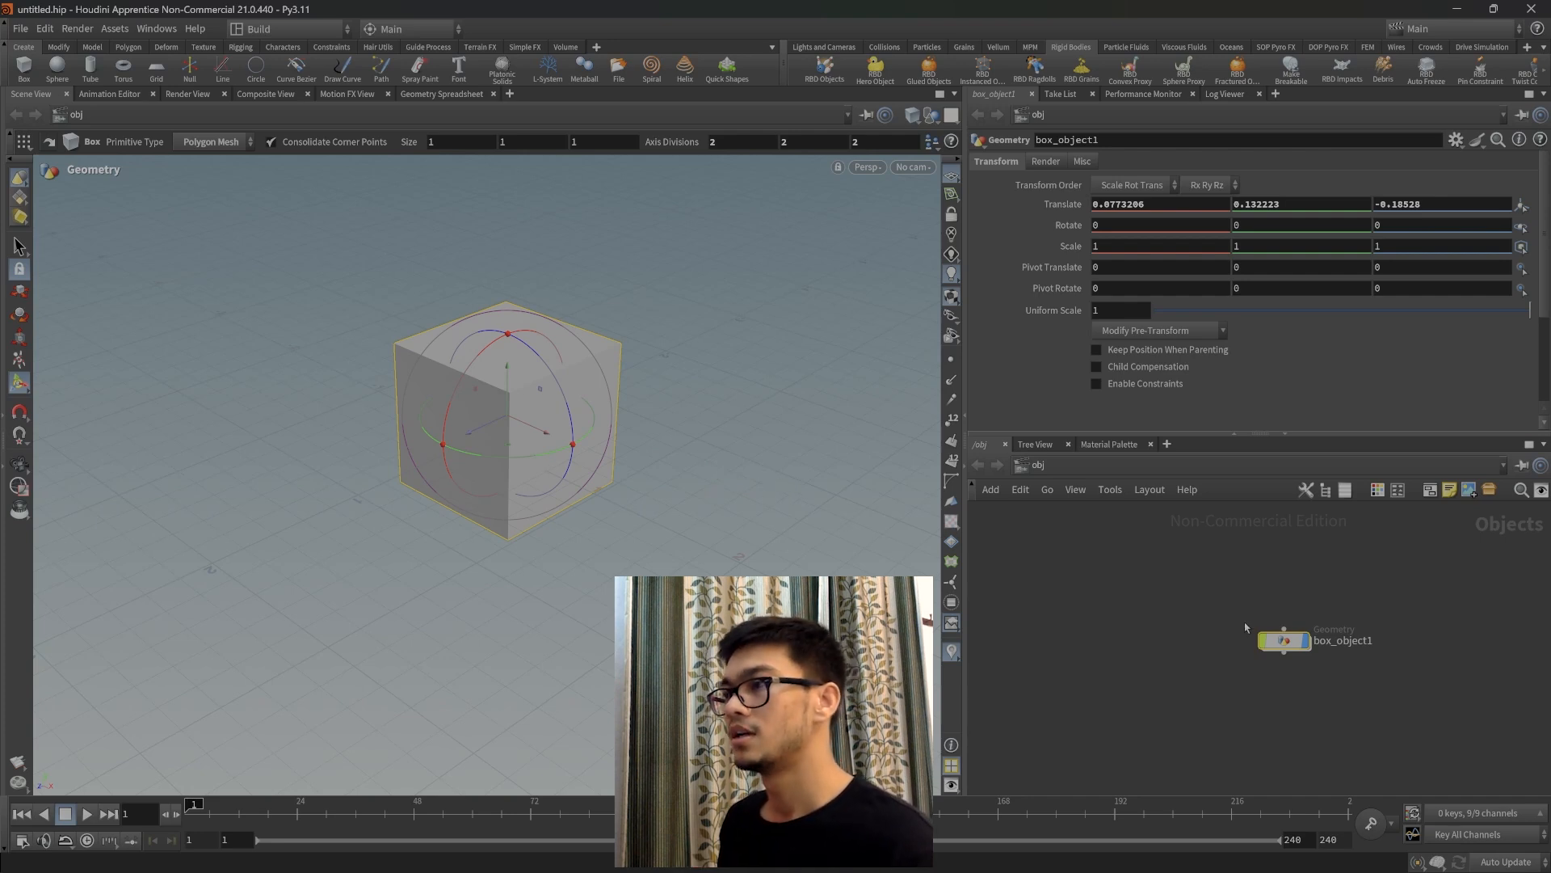
{"action": "double_click", "coordinate": [1387, 642]}
{"action": "left_click", "coordinate": [1139, 641]}
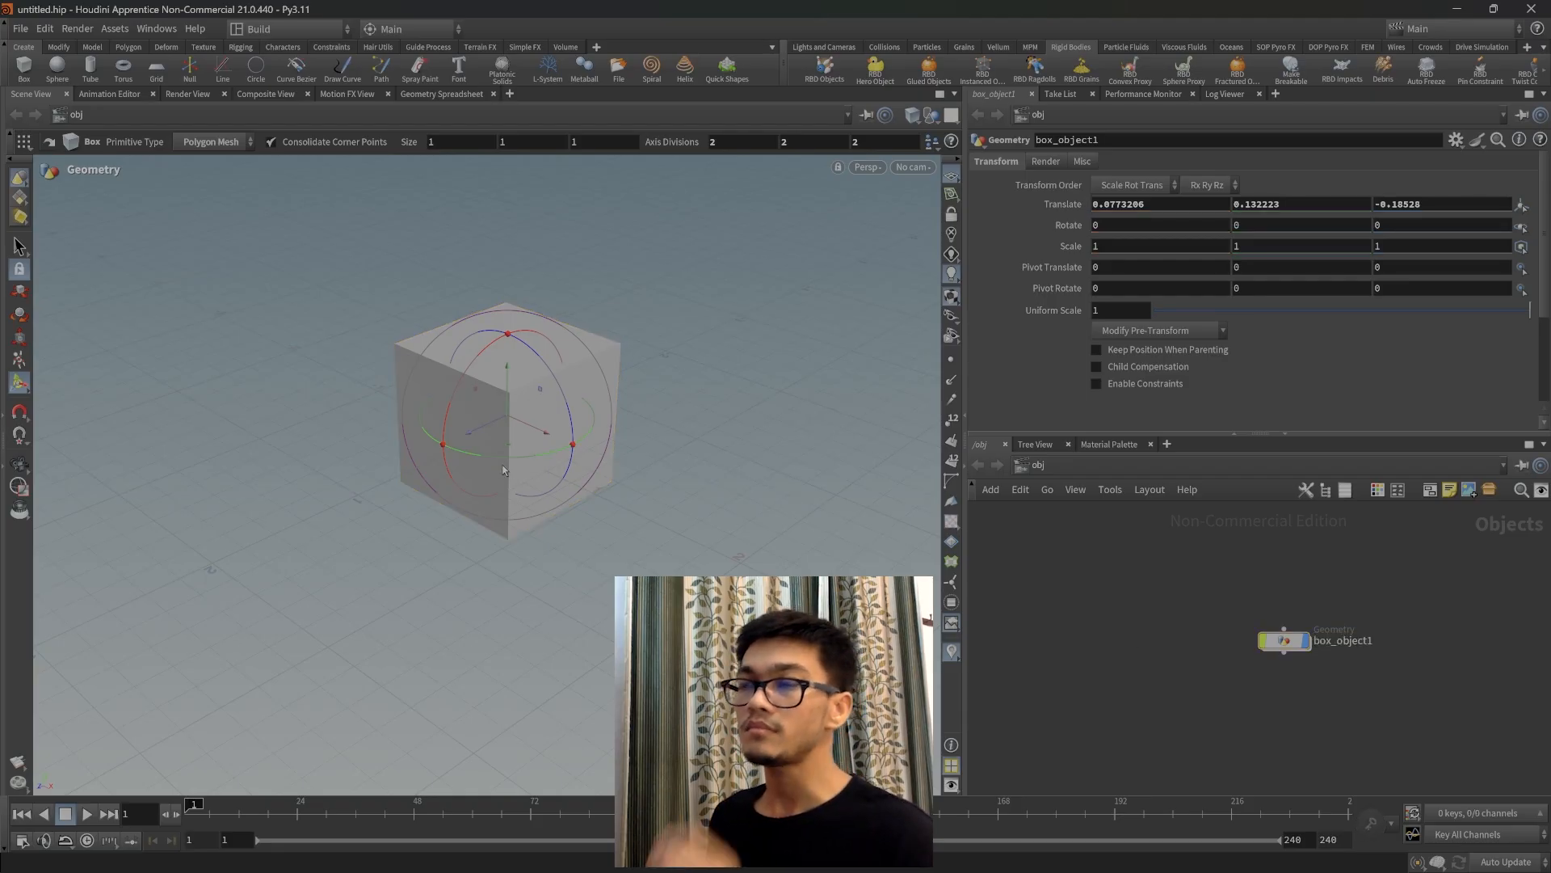
Reposition the box's geometry node in the upper middle of the object network.
{"action": "left_click_drag", "start_coordinate": [1286, 644], "coordinate": [1163, 613]}
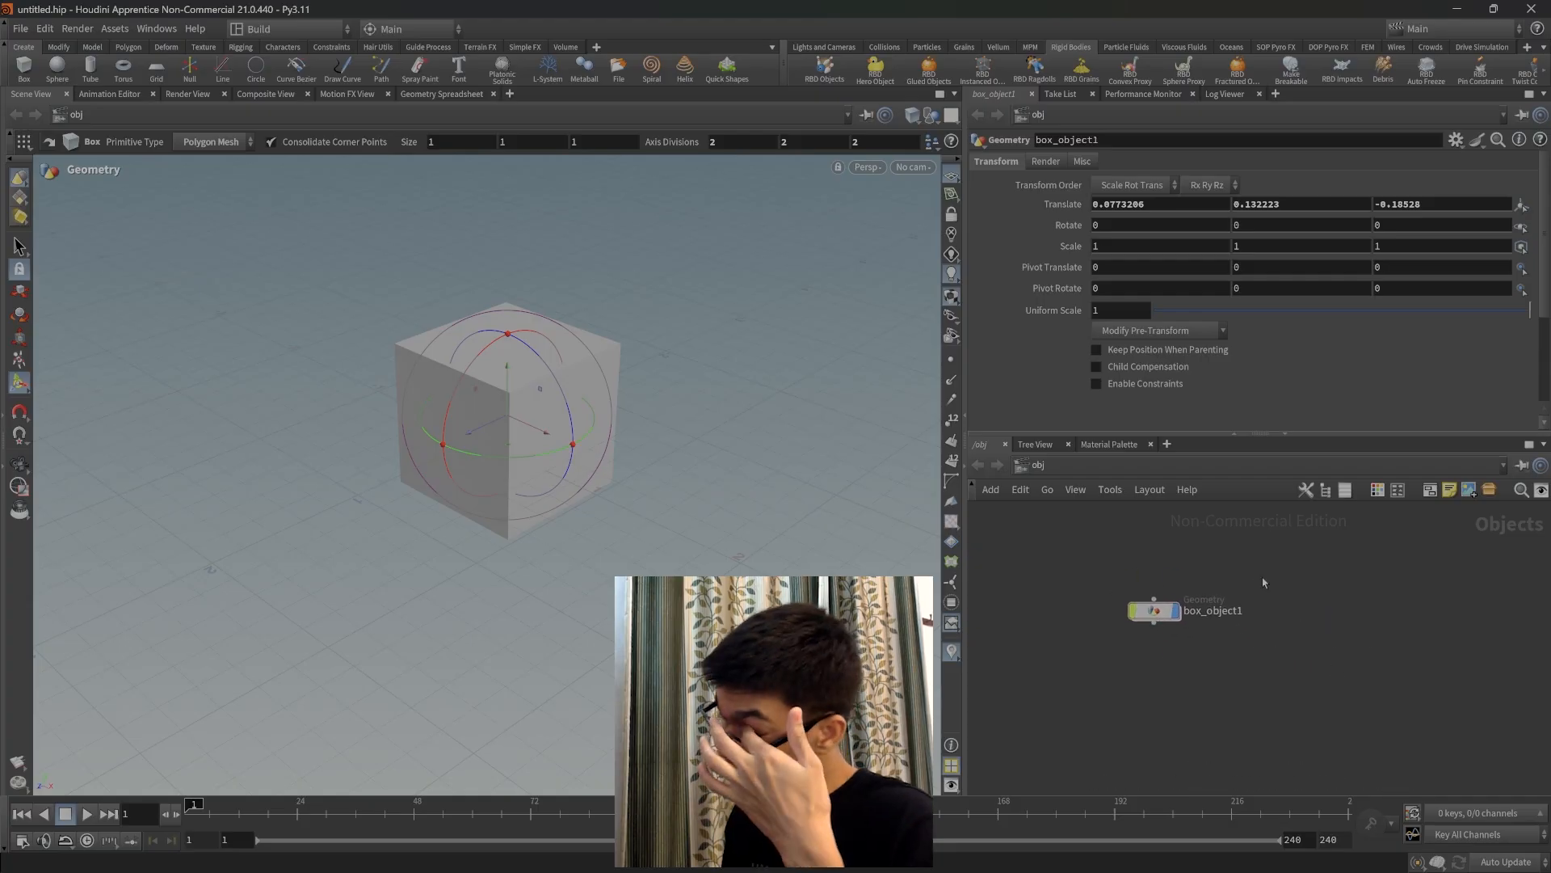
{"action": "scroll", "coordinate": [1123, 625], "scroll_direction": "up", "scroll_amount": 2}
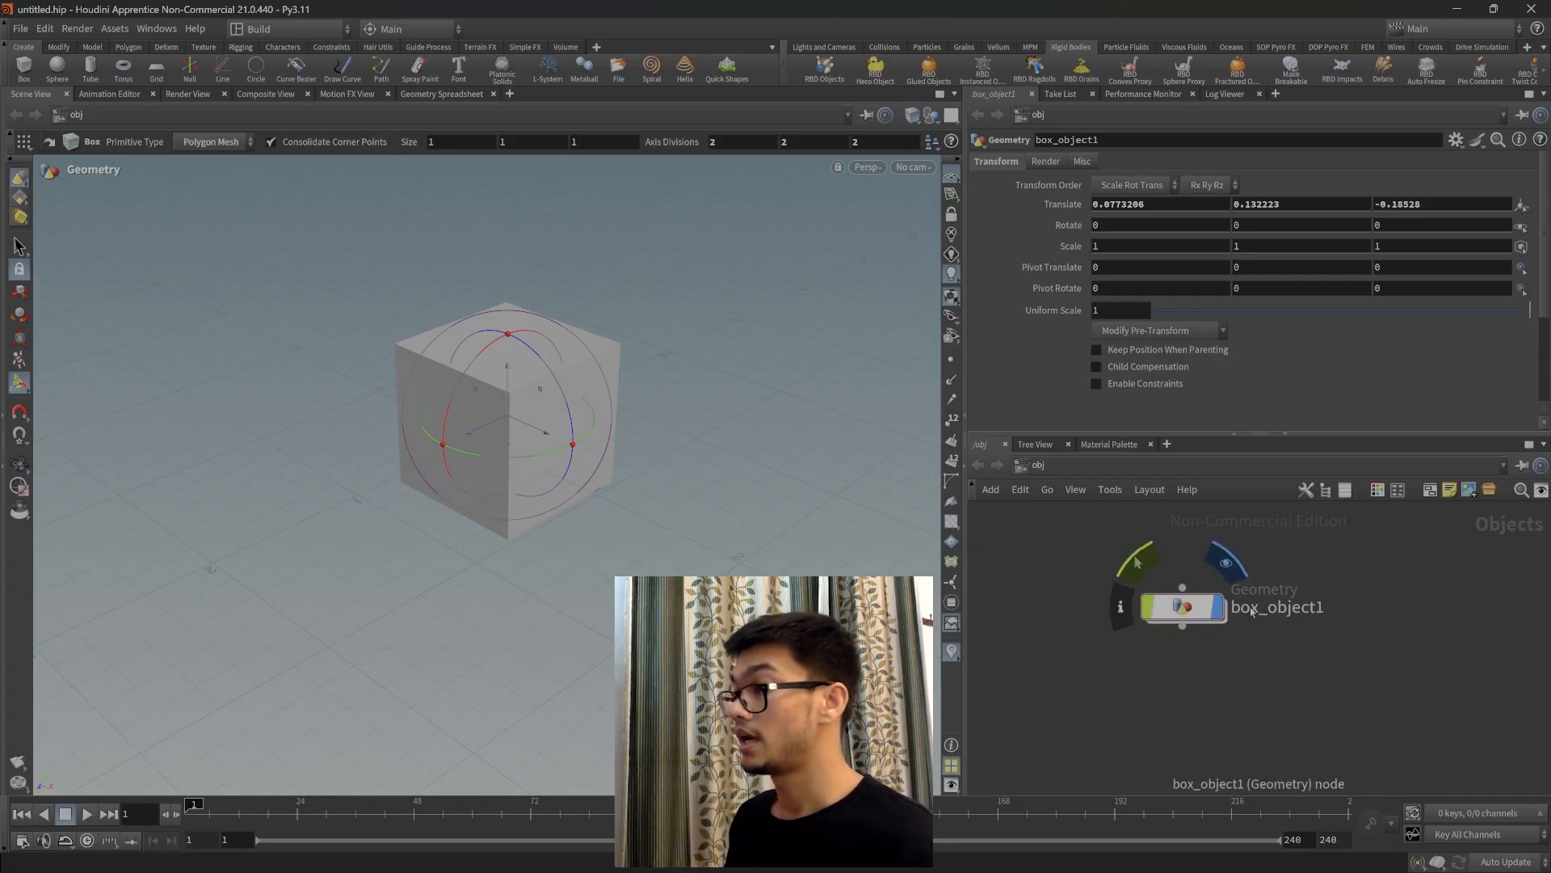
{"action": "key", "text": "h"}
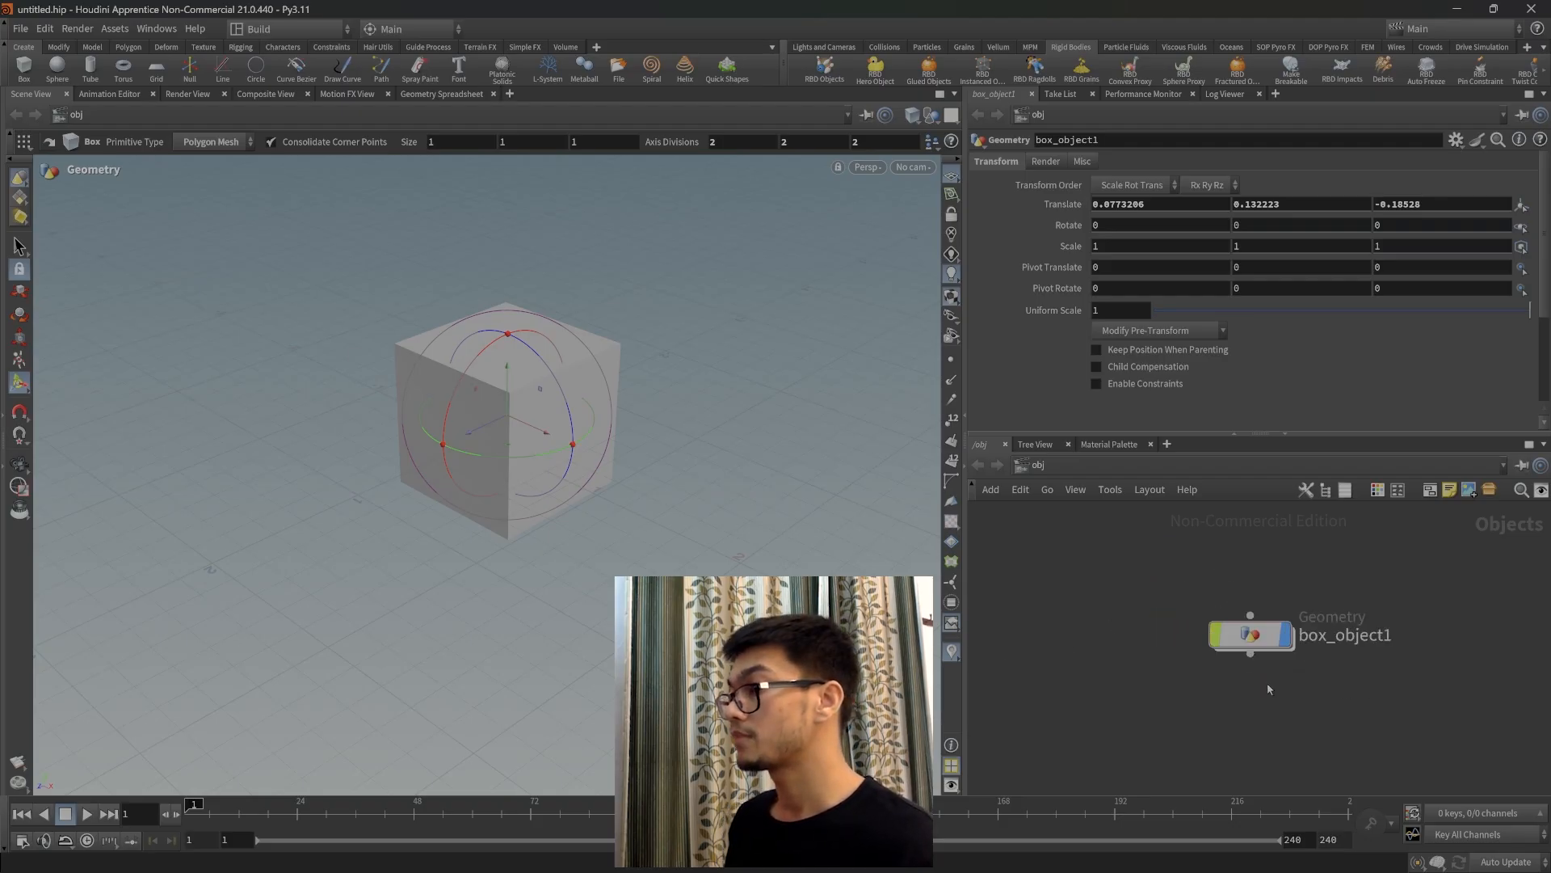
{"action": "left_click_drag", "start_coordinate": [1279, 649], "coordinate": [1238, 599]}
{"action": "scroll", "coordinate": [1196, 618], "scroll_direction": "down", "scroll_amount": 1}
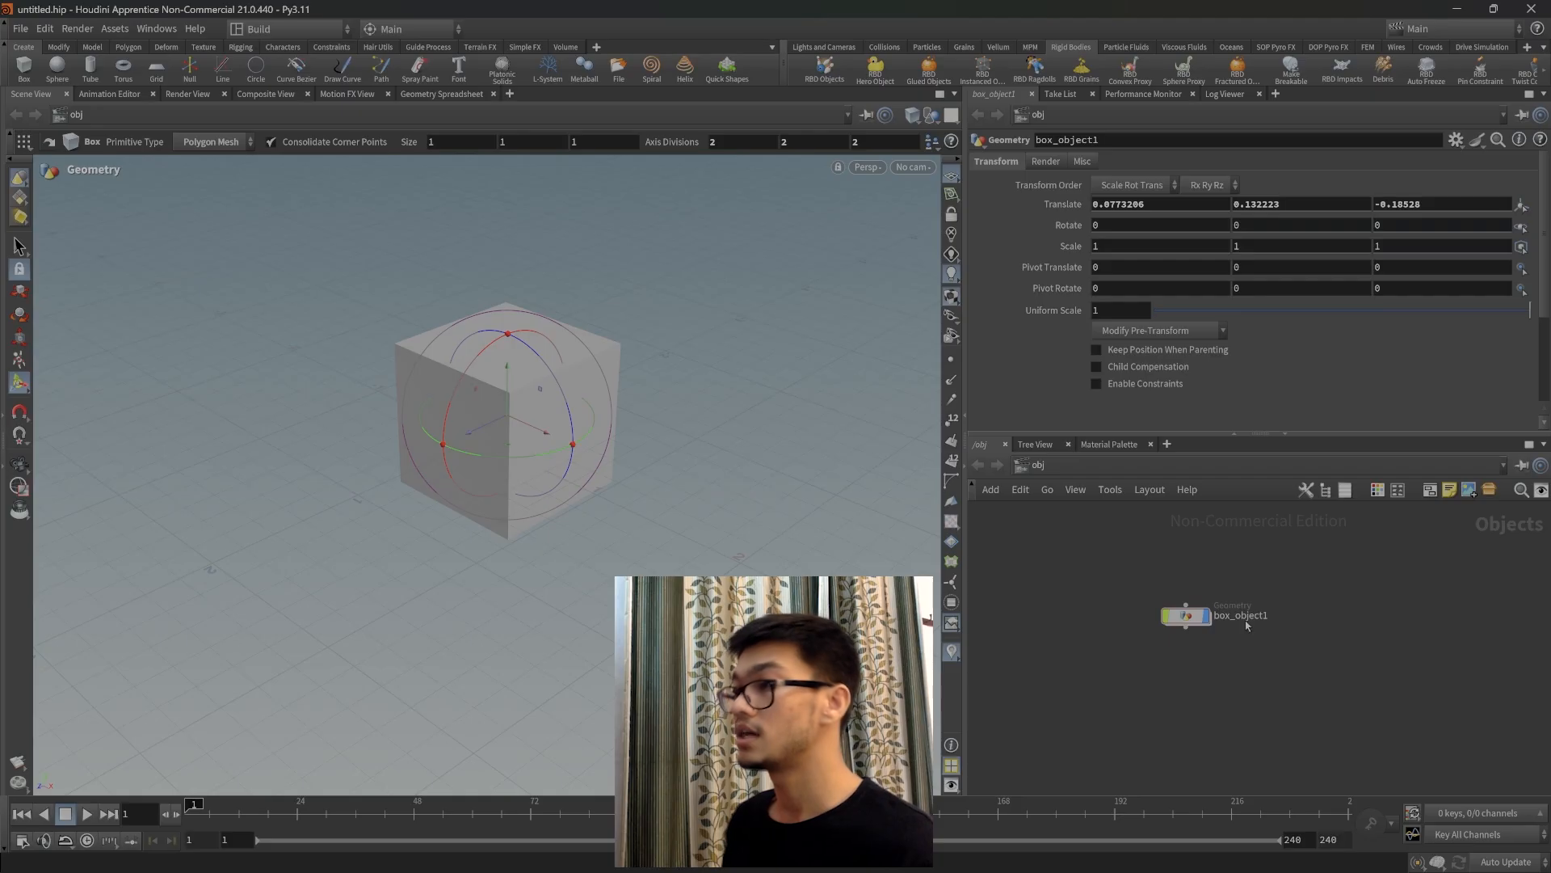
{"action": "left_click_drag", "start_coordinate": [1194, 618], "coordinate": [1176, 601]}
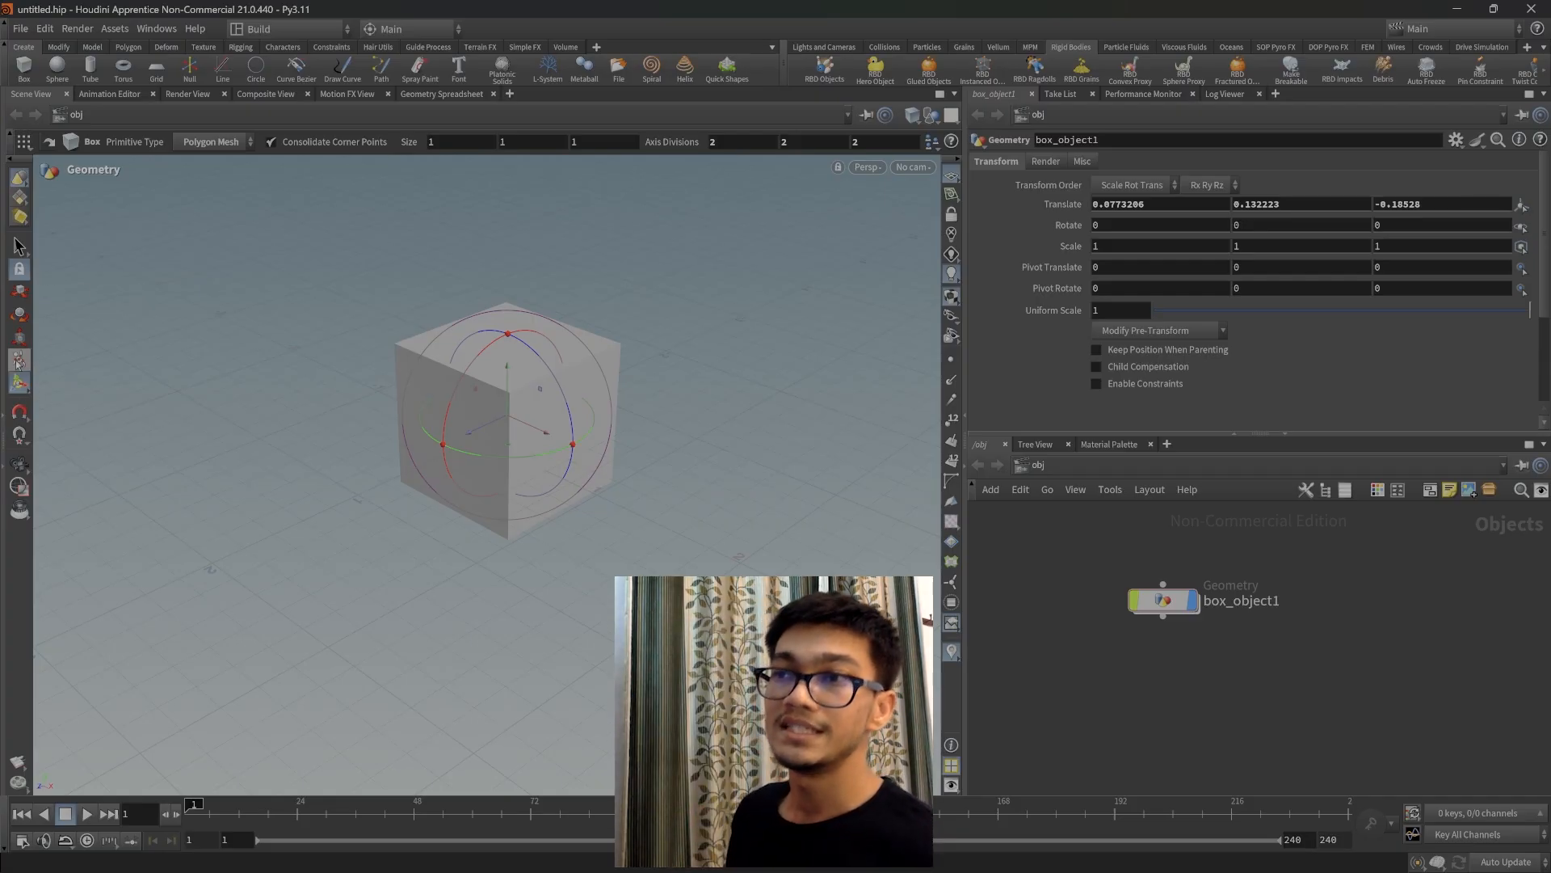
Select the box in the viewport with the Select tool and clear the selection again.
{"action": "left_click", "coordinate": [19, 246]}
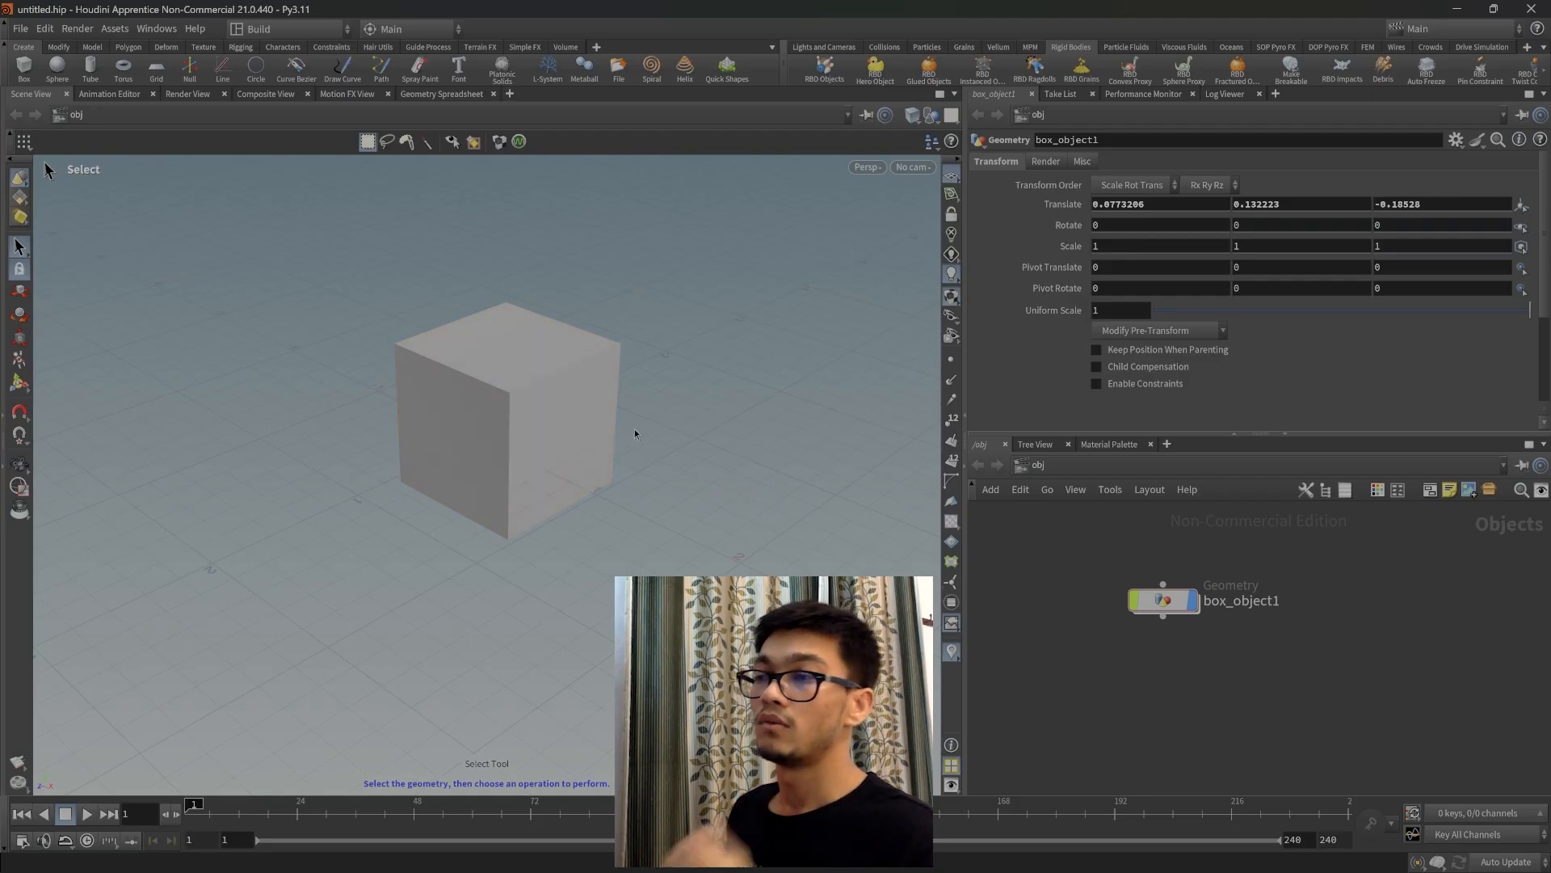
{"action": "left_click", "coordinate": [502, 404]}
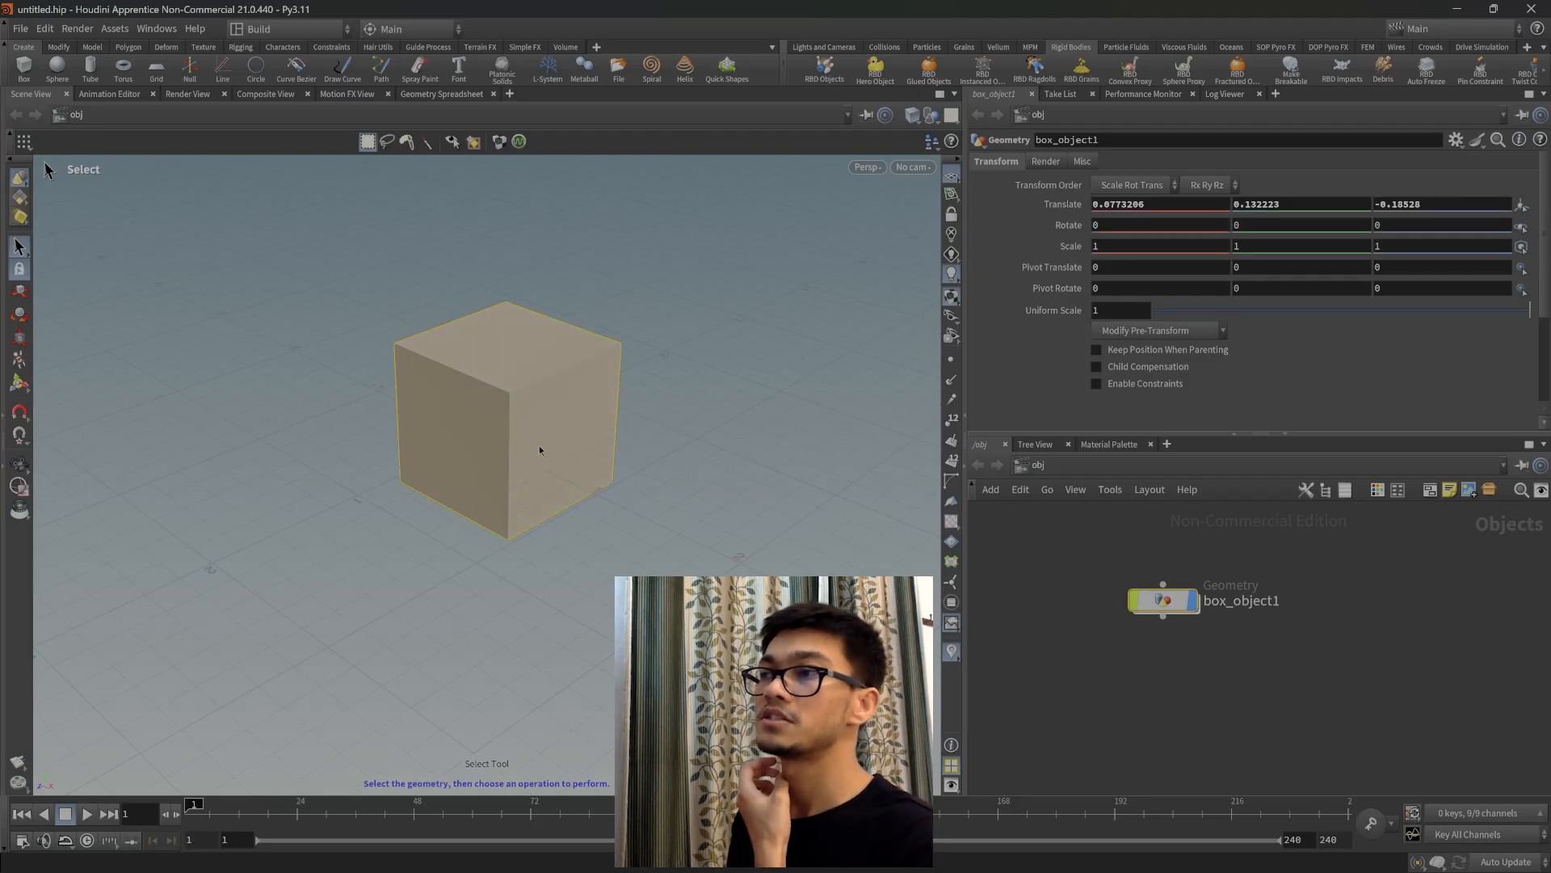
{"action": "left_click", "coordinate": [1202, 656]}
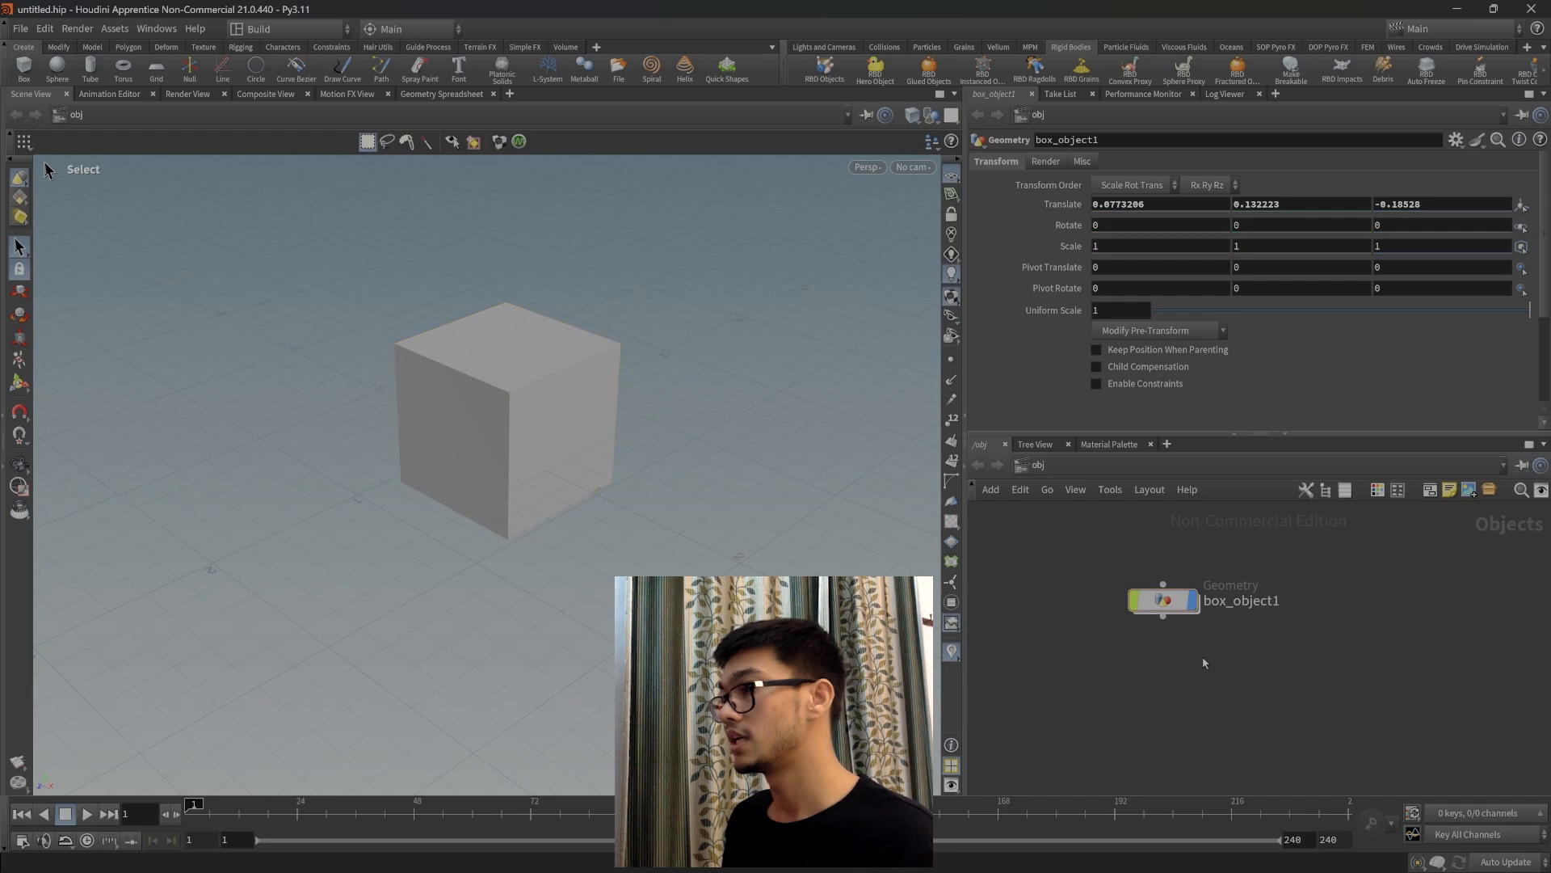
Create a sphere beside the box, placed at about 1.35, -0.17, -1.21.
{"action": "left_click", "coordinate": [56, 69]}
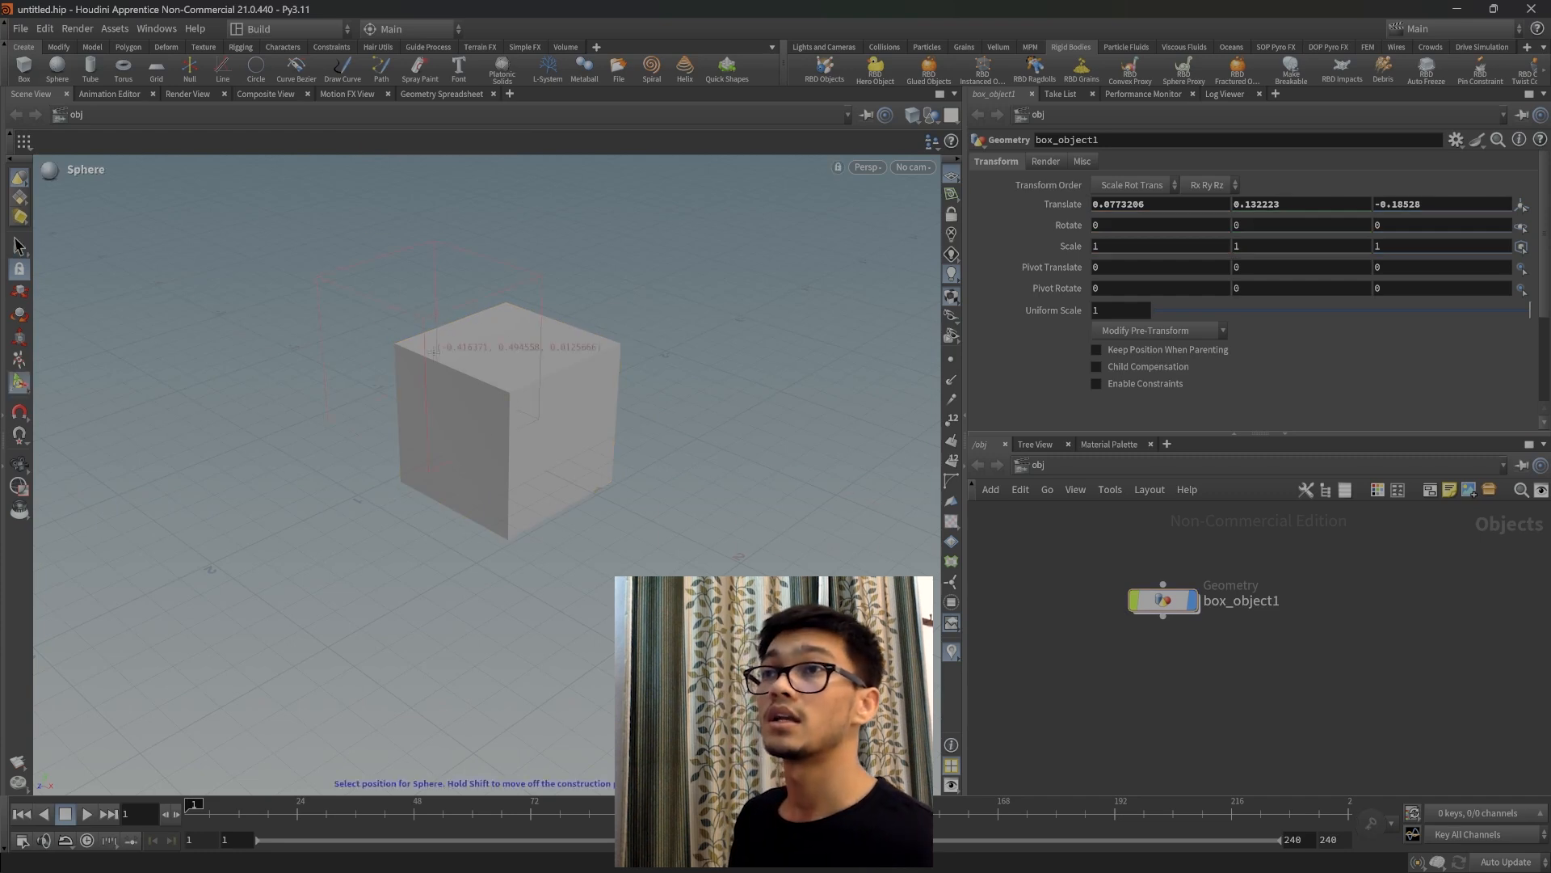
{"action": "left_click", "coordinate": [773, 477]}
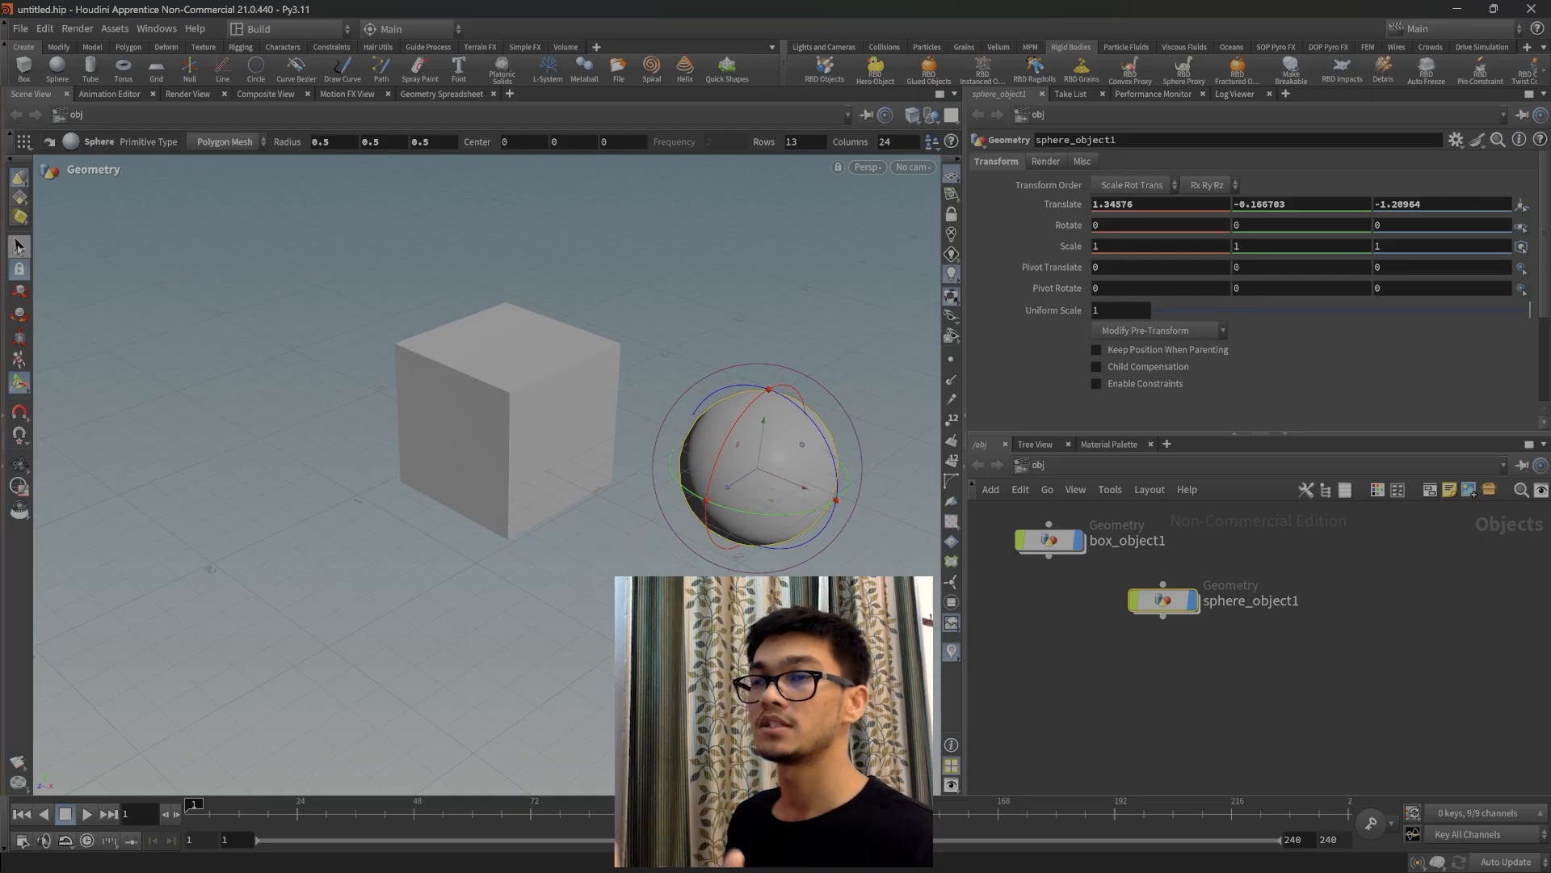
Practise selecting the box and the sphere alternately with the Select tool, ending with nothing selected.
{"action": "left_click", "coordinate": [20, 247]}
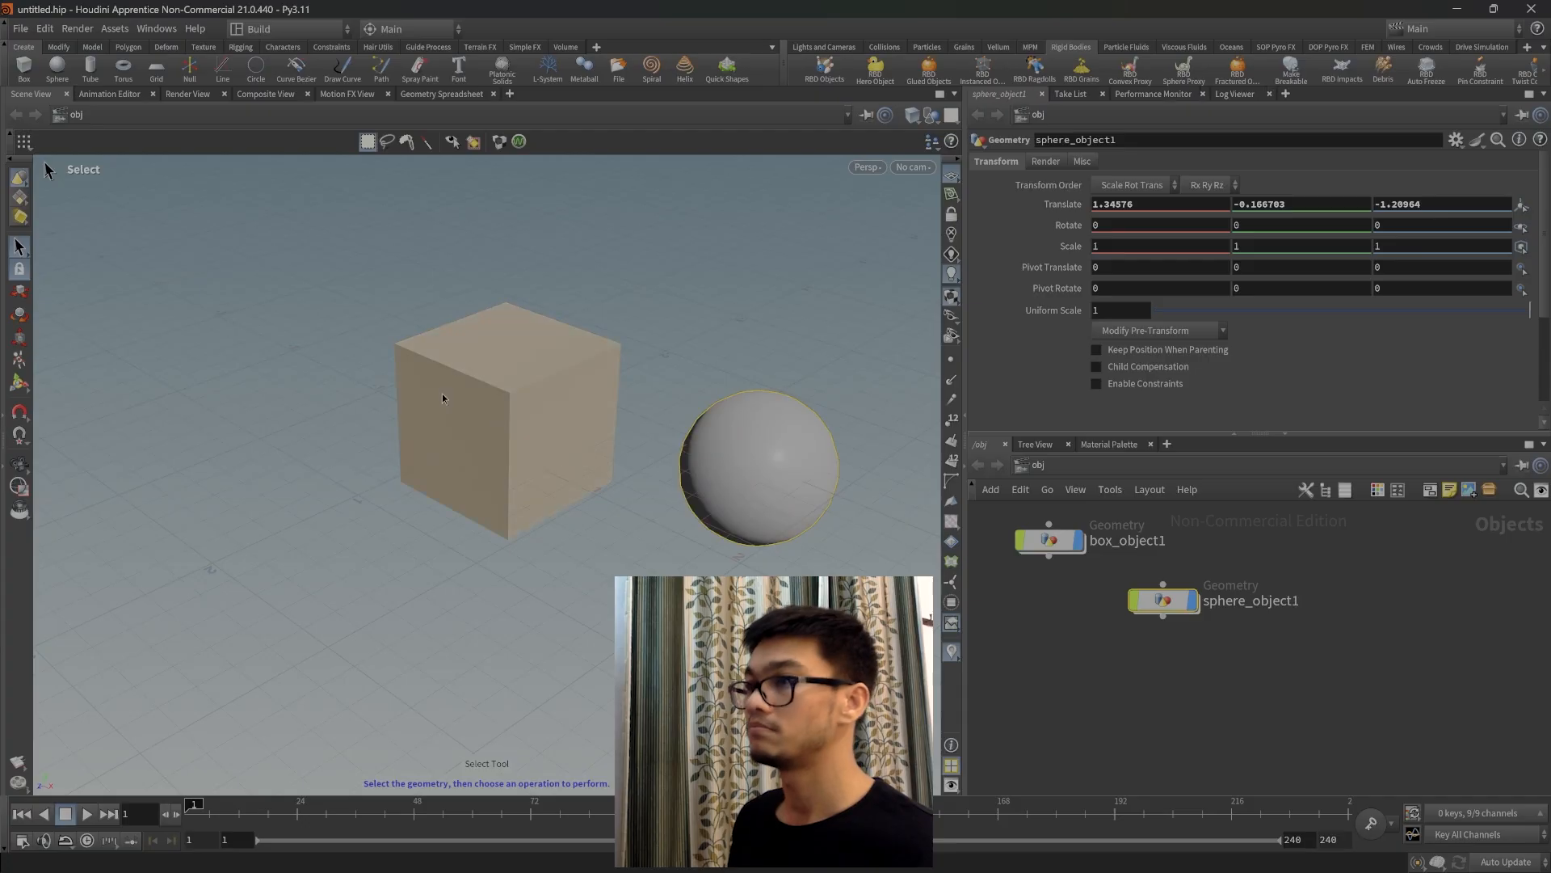
{"action": "left_click", "coordinate": [505, 421]}
{"action": "left_click", "coordinate": [716, 471]}
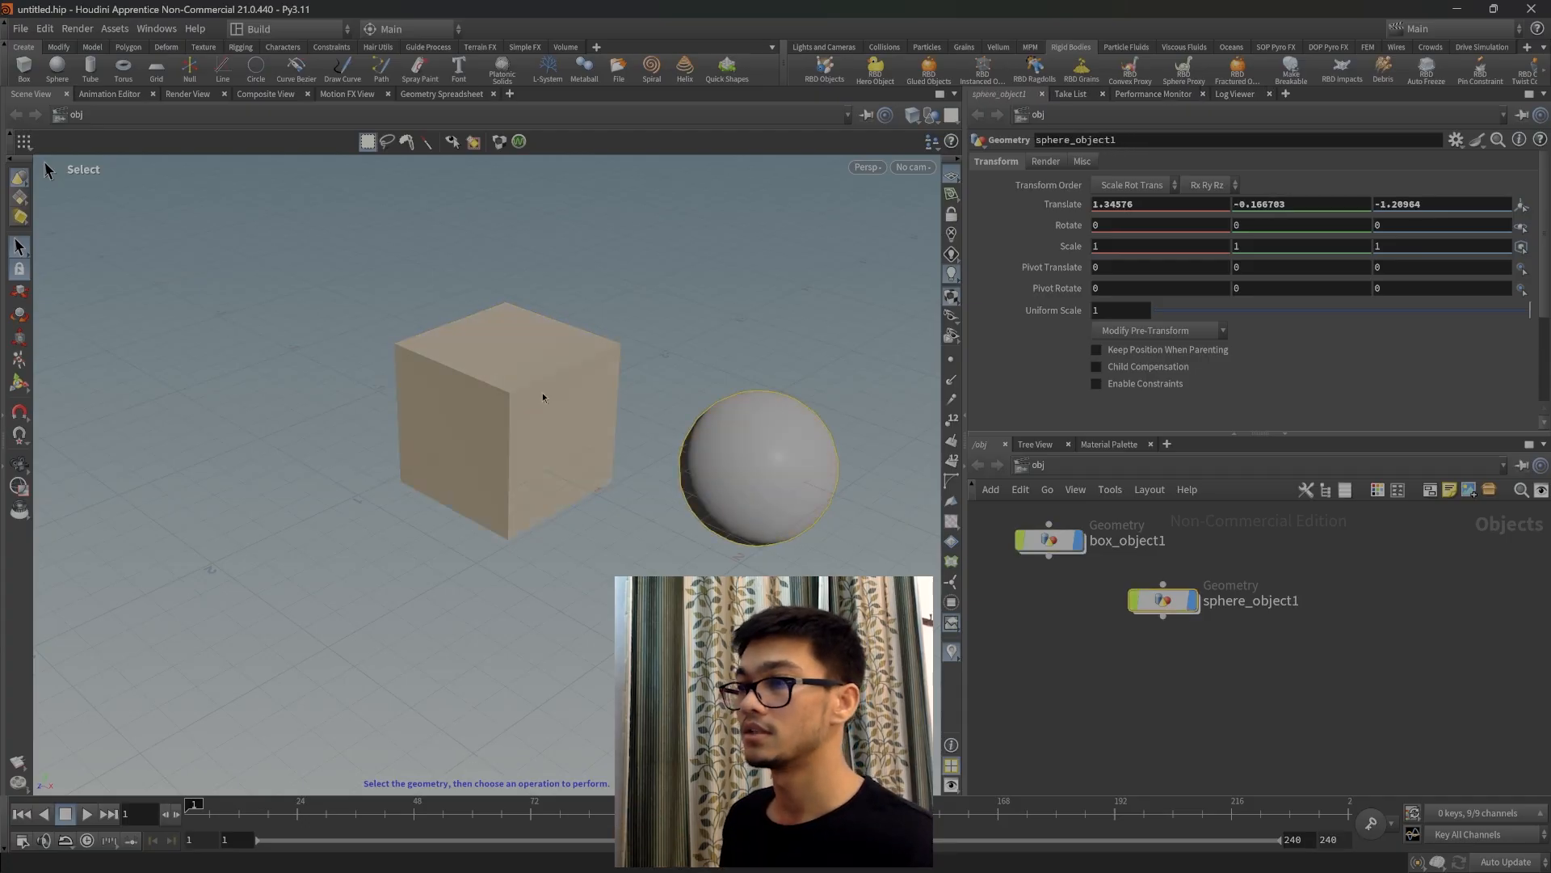
{"action": "left_click", "coordinate": [458, 399]}
{"action": "left_click_drag", "start_coordinate": [530, 396], "coordinate": [451, 400]}
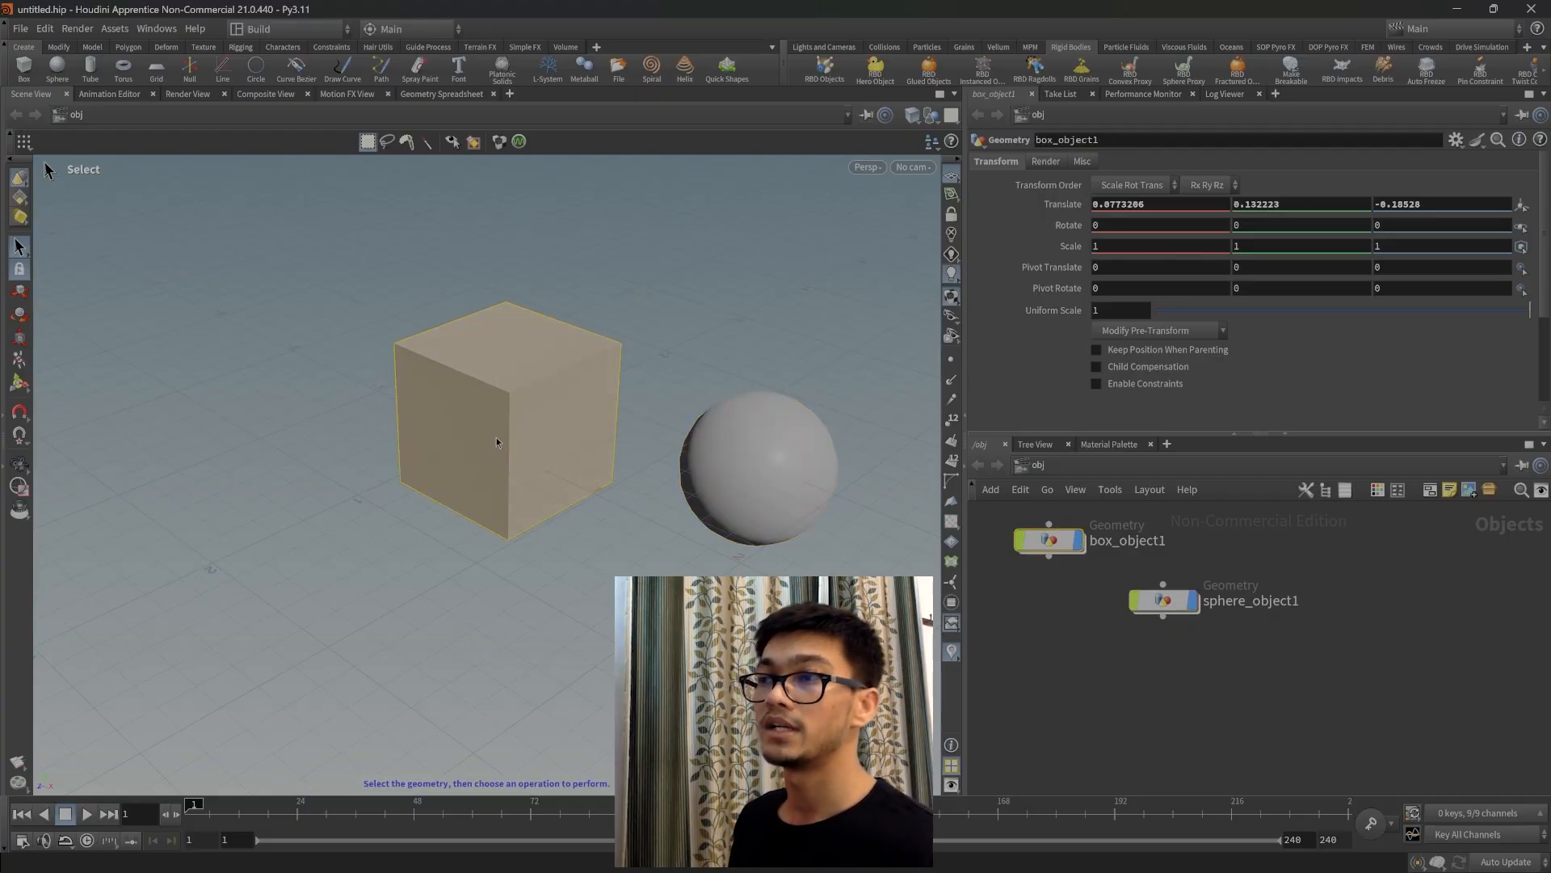
{"action": "left_click", "coordinate": [744, 457]}
{"action": "left_click", "coordinate": [456, 400]}
{"action": "left_click", "coordinate": [728, 453]}
{"action": "left_click", "coordinate": [521, 417]}
{"action": "left_click", "coordinate": [706, 458]}
{"action": "left_click", "coordinate": [517, 420]}
{"action": "left_click", "coordinate": [817, 464]}
{"action": "left_click", "coordinate": [485, 414]}
{"action": "left_click", "coordinate": [365, 416]}
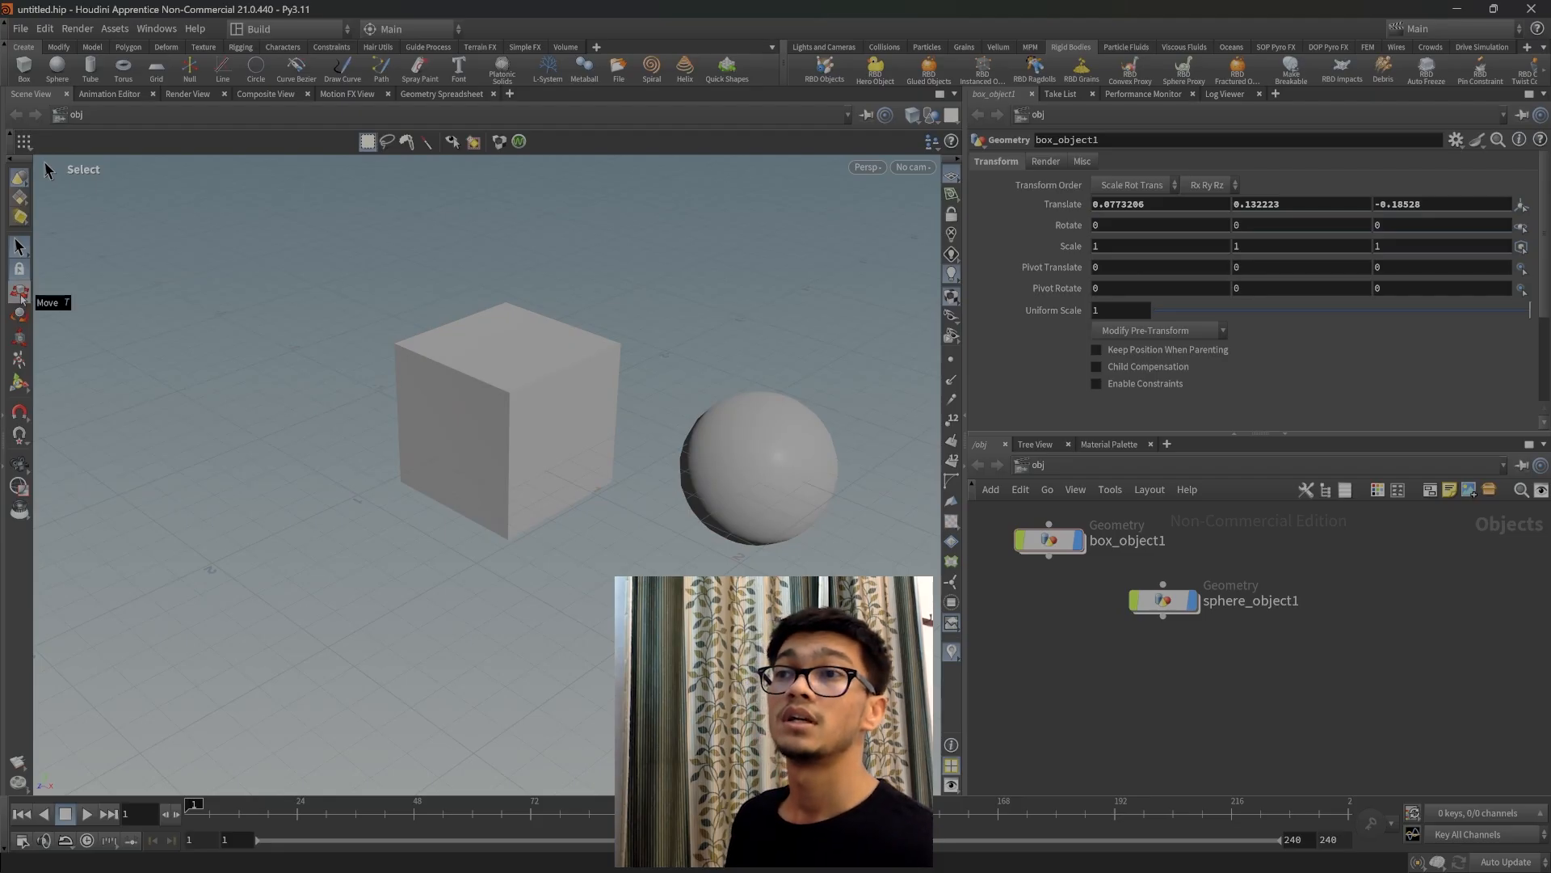
Move the box freely and along its axes with the Move tool to about 0.19, 0.39, 0.16.
{"action": "left_click", "coordinate": [20, 292]}
{"action": "left_click", "coordinate": [428, 372]}
{"action": "left_click_drag", "start_coordinate": [572, 444], "coordinate": [384, 413]}
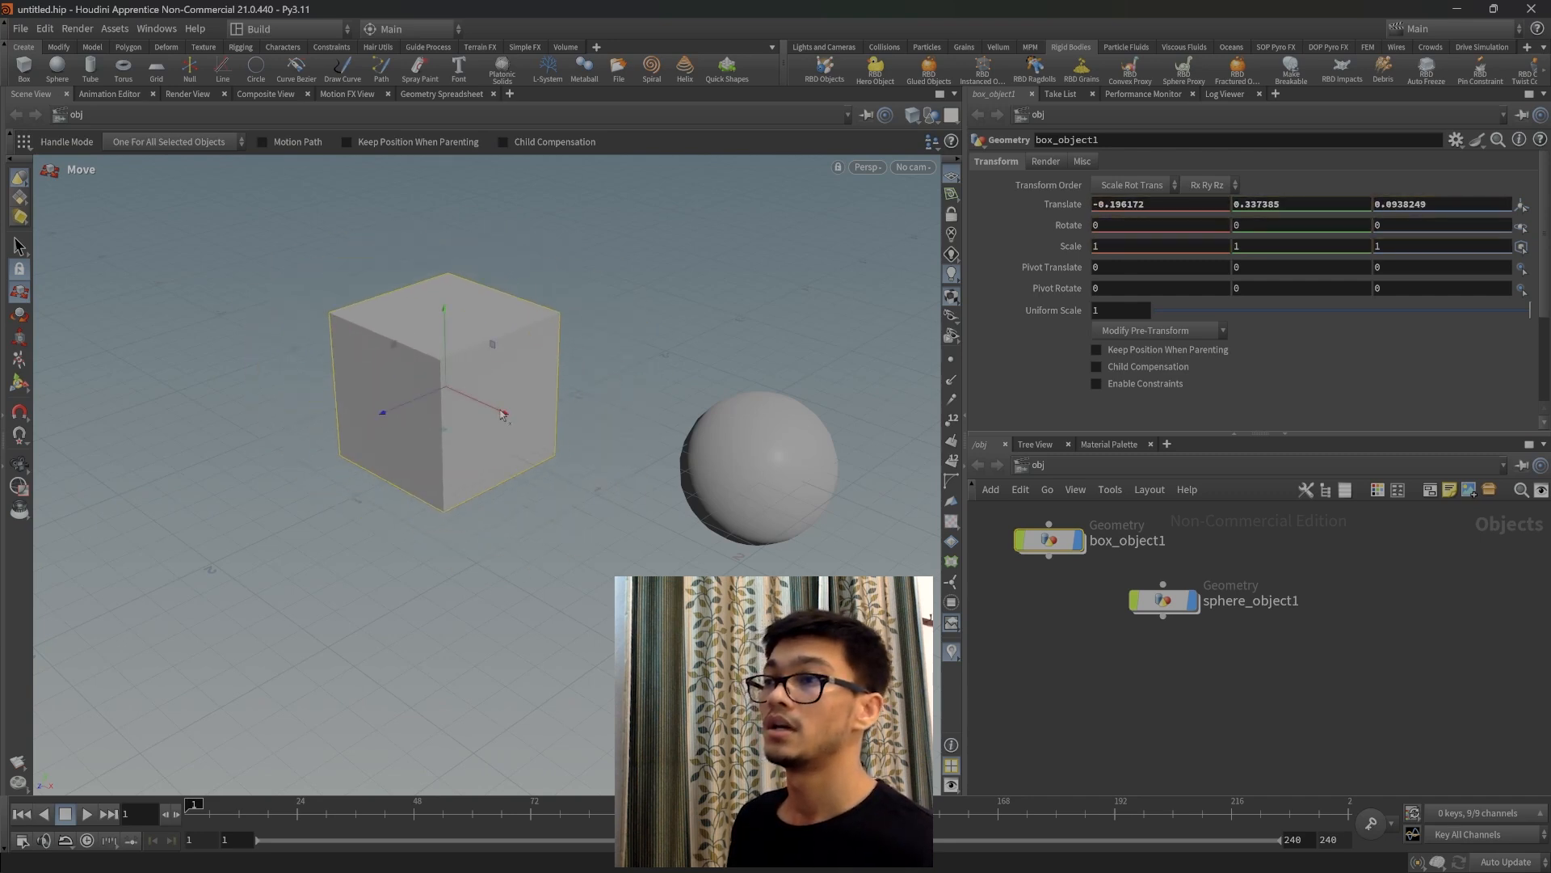
{"action": "left_click_drag", "start_coordinate": [501, 413], "coordinate": [536, 430]}
{"action": "left_click_drag", "start_coordinate": [480, 323], "coordinate": [480, 286]}
{"action": "left_click_drag", "start_coordinate": [470, 404], "coordinate": [476, 439]}
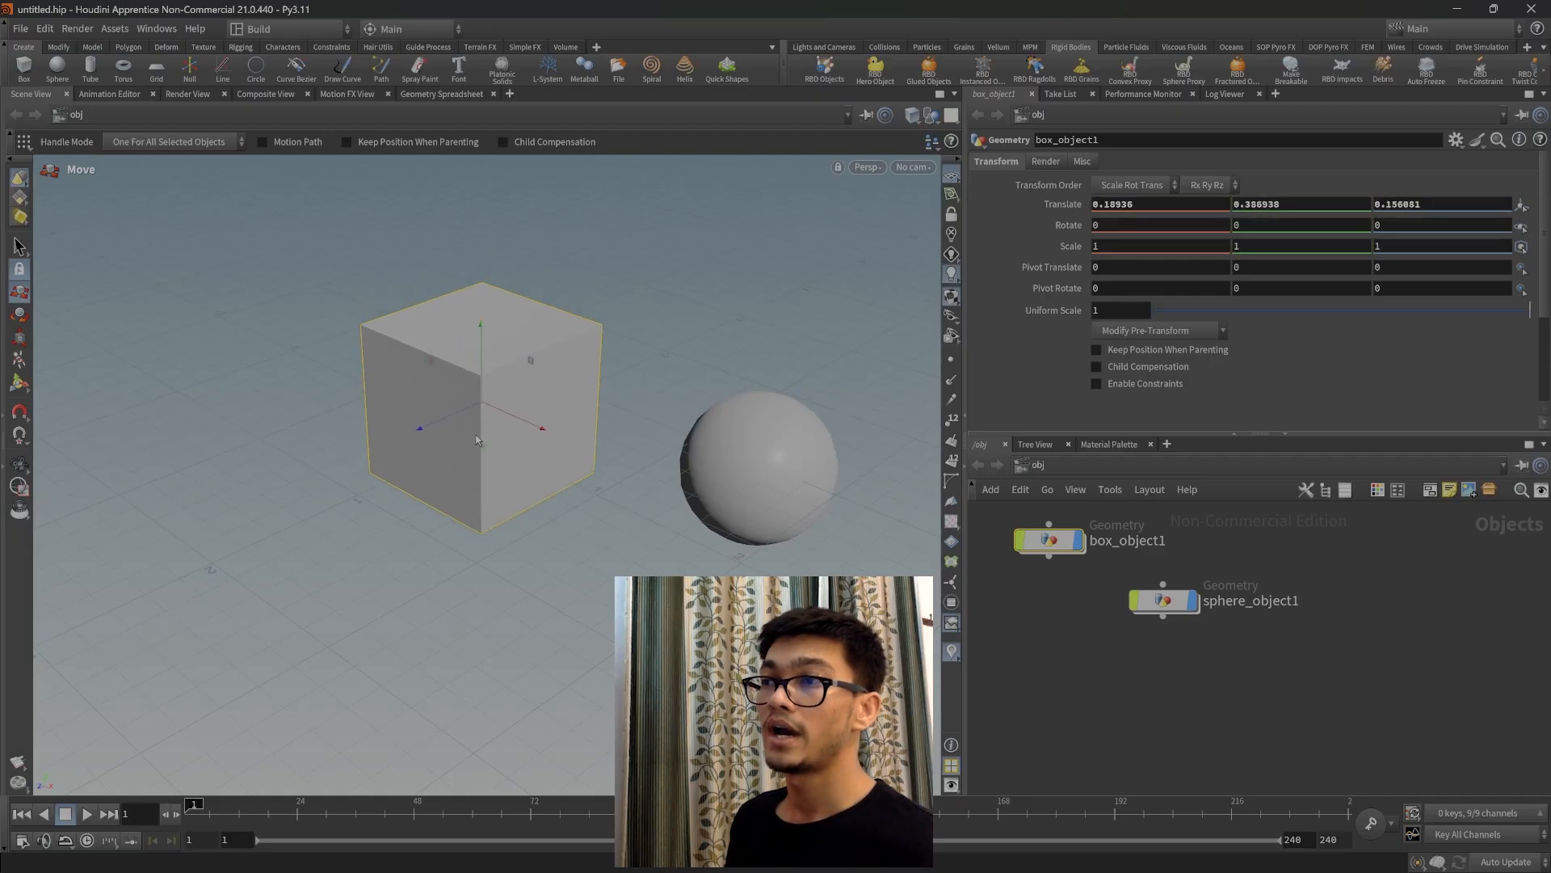
Move the box away from the sphere along X to about -0.78.
{"action": "left_click_drag", "start_coordinate": [483, 635], "coordinate": [513, 427], "text": "alt"}
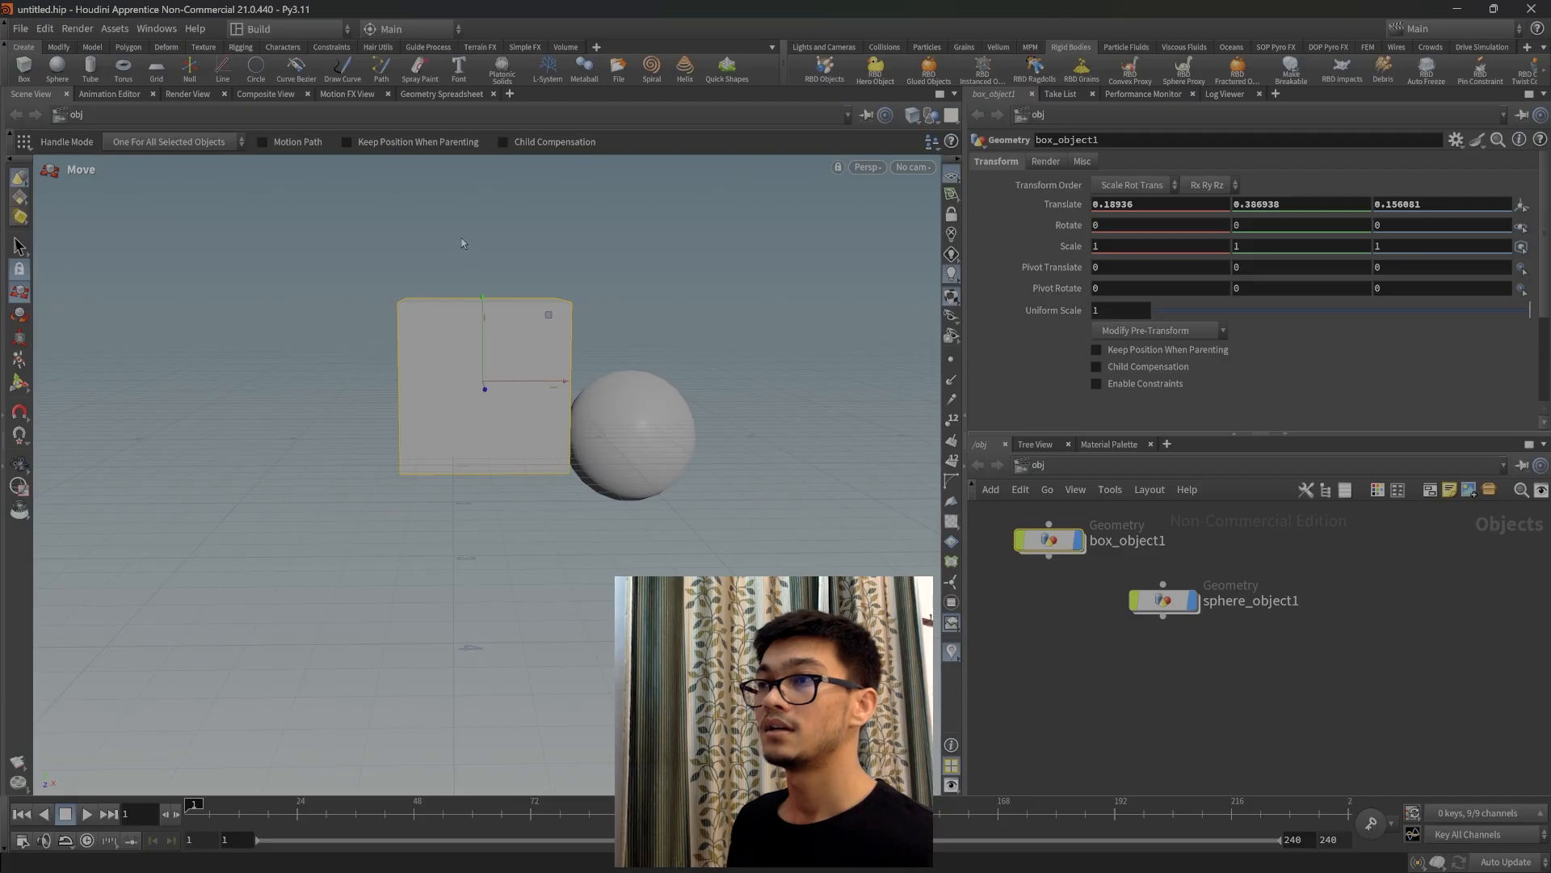
{"action": "left_click_drag", "start_coordinate": [568, 388], "coordinate": [408, 396]}
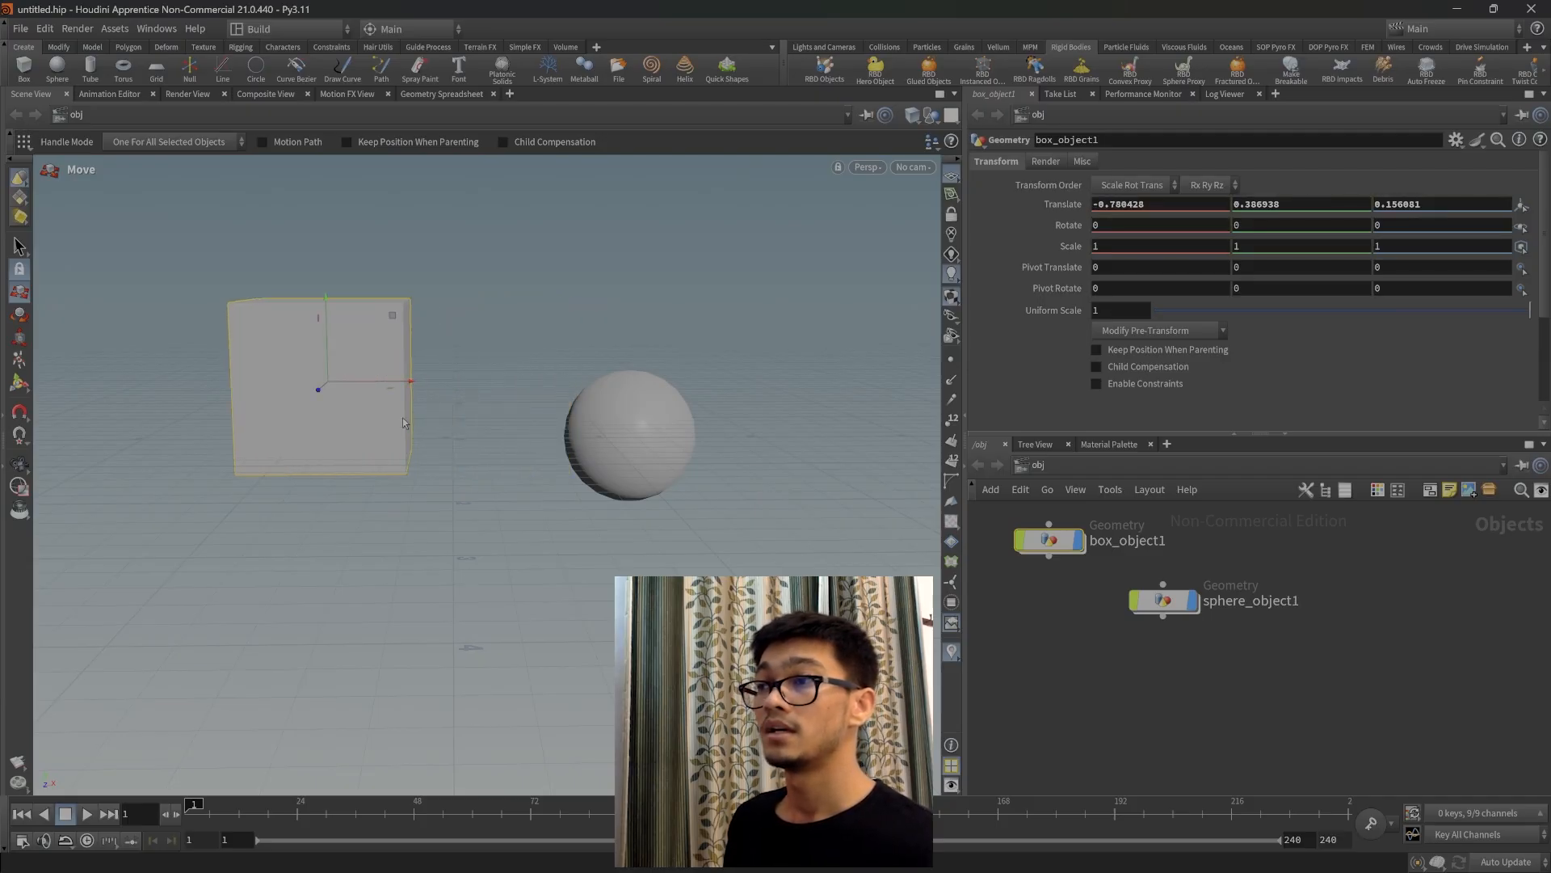
{"action": "left_click_drag", "start_coordinate": [303, 426], "coordinate": [371, 381], "text": "alt"}
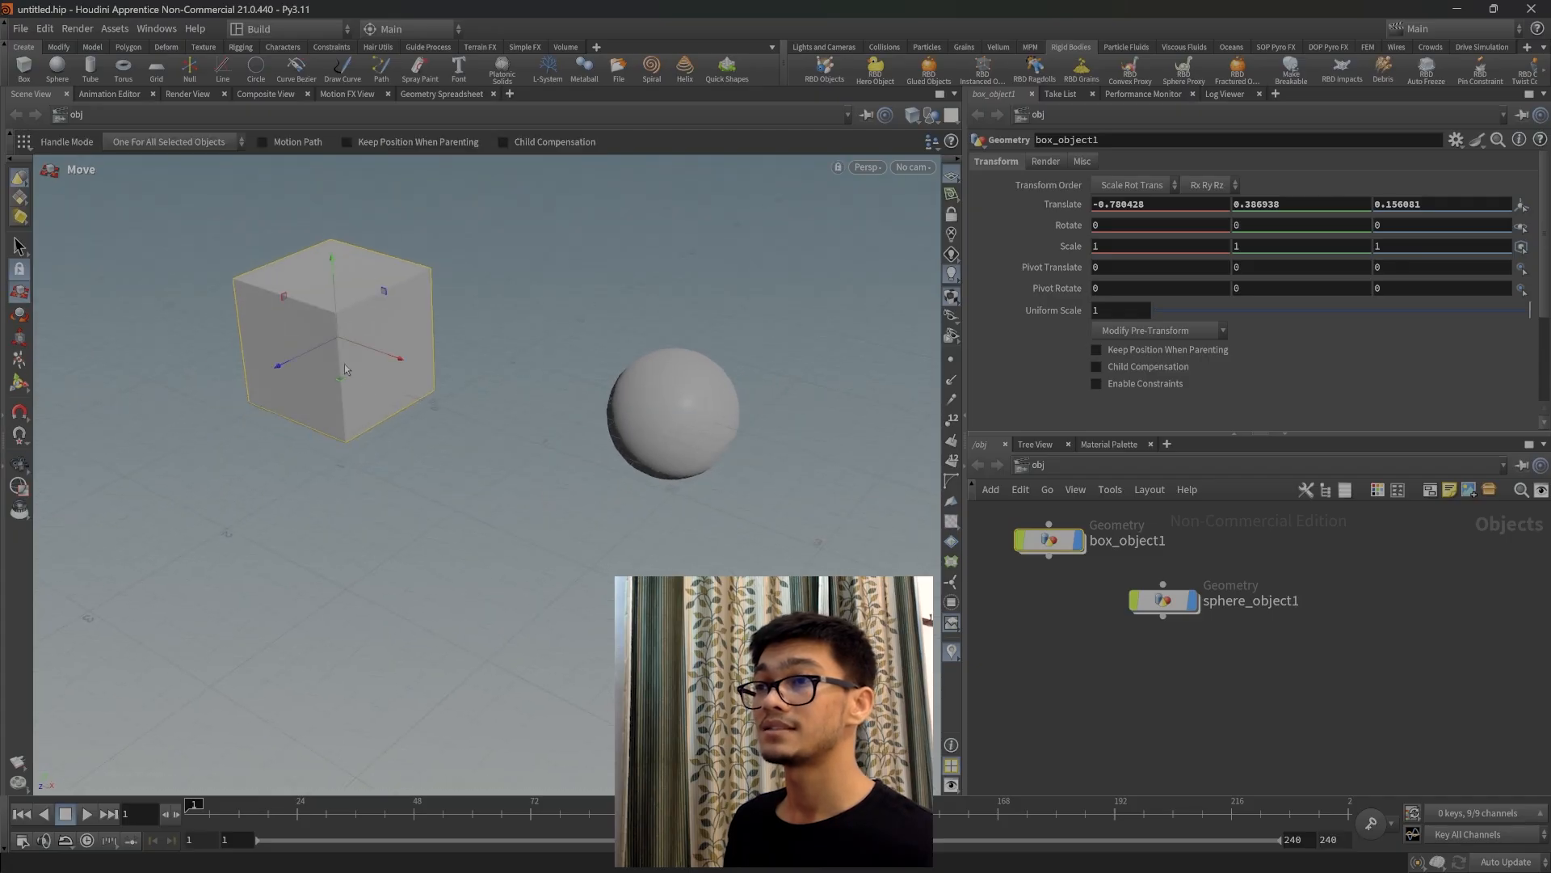
{"action": "left_click_drag", "start_coordinate": [391, 575], "coordinate": [469, 557], "text": "alt"}
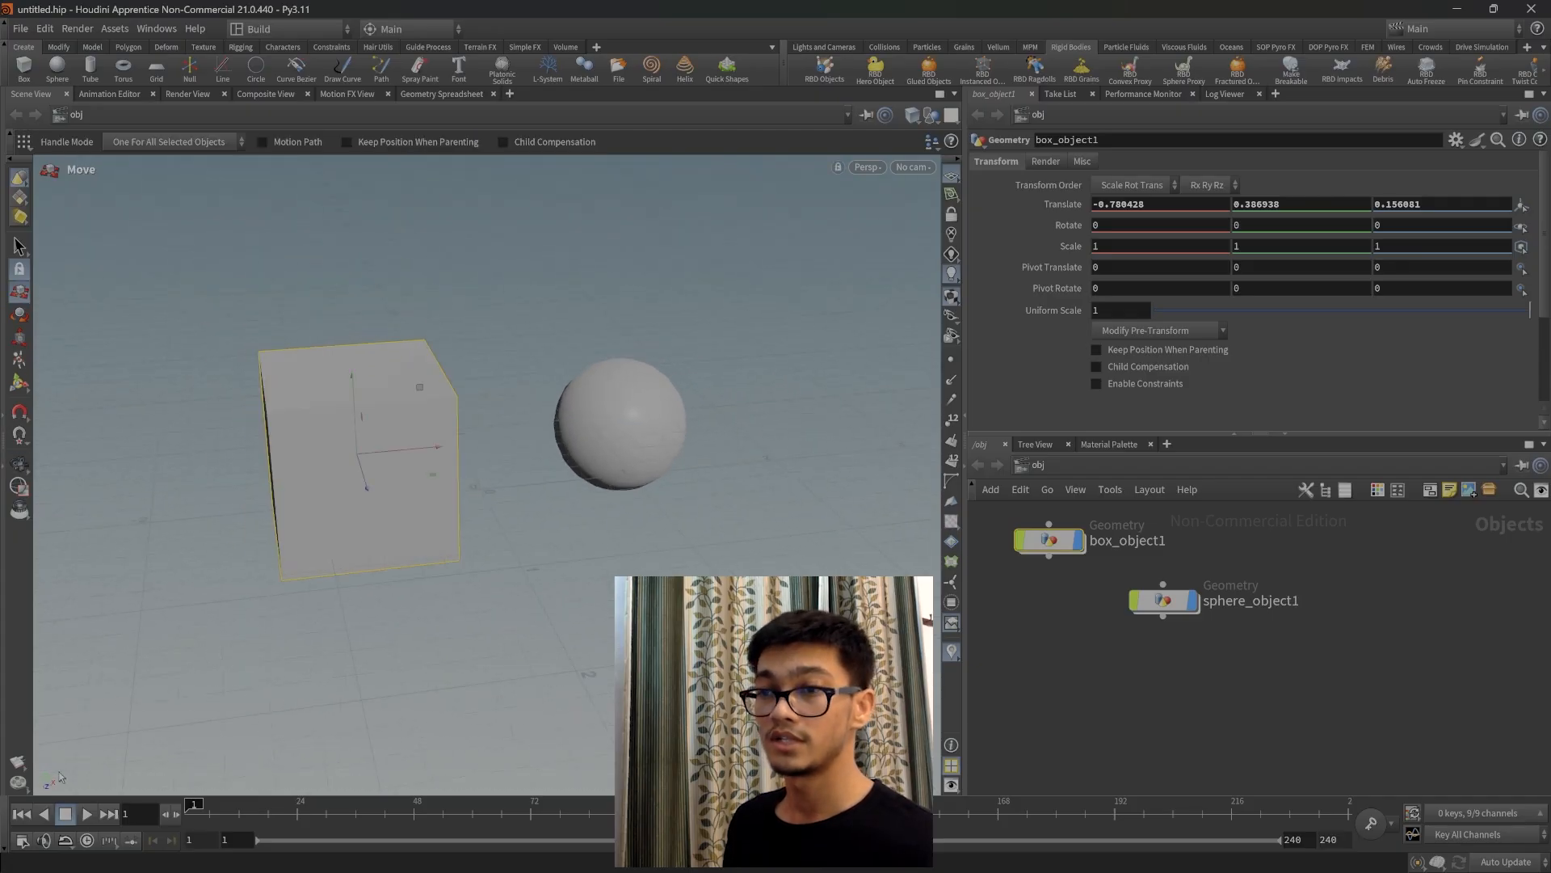
Rotate the box freely with the Rotate tool to about 351.4, -5.2, -343.1 degrees.
{"action": "mouse_move", "coordinate": [826, 867]}
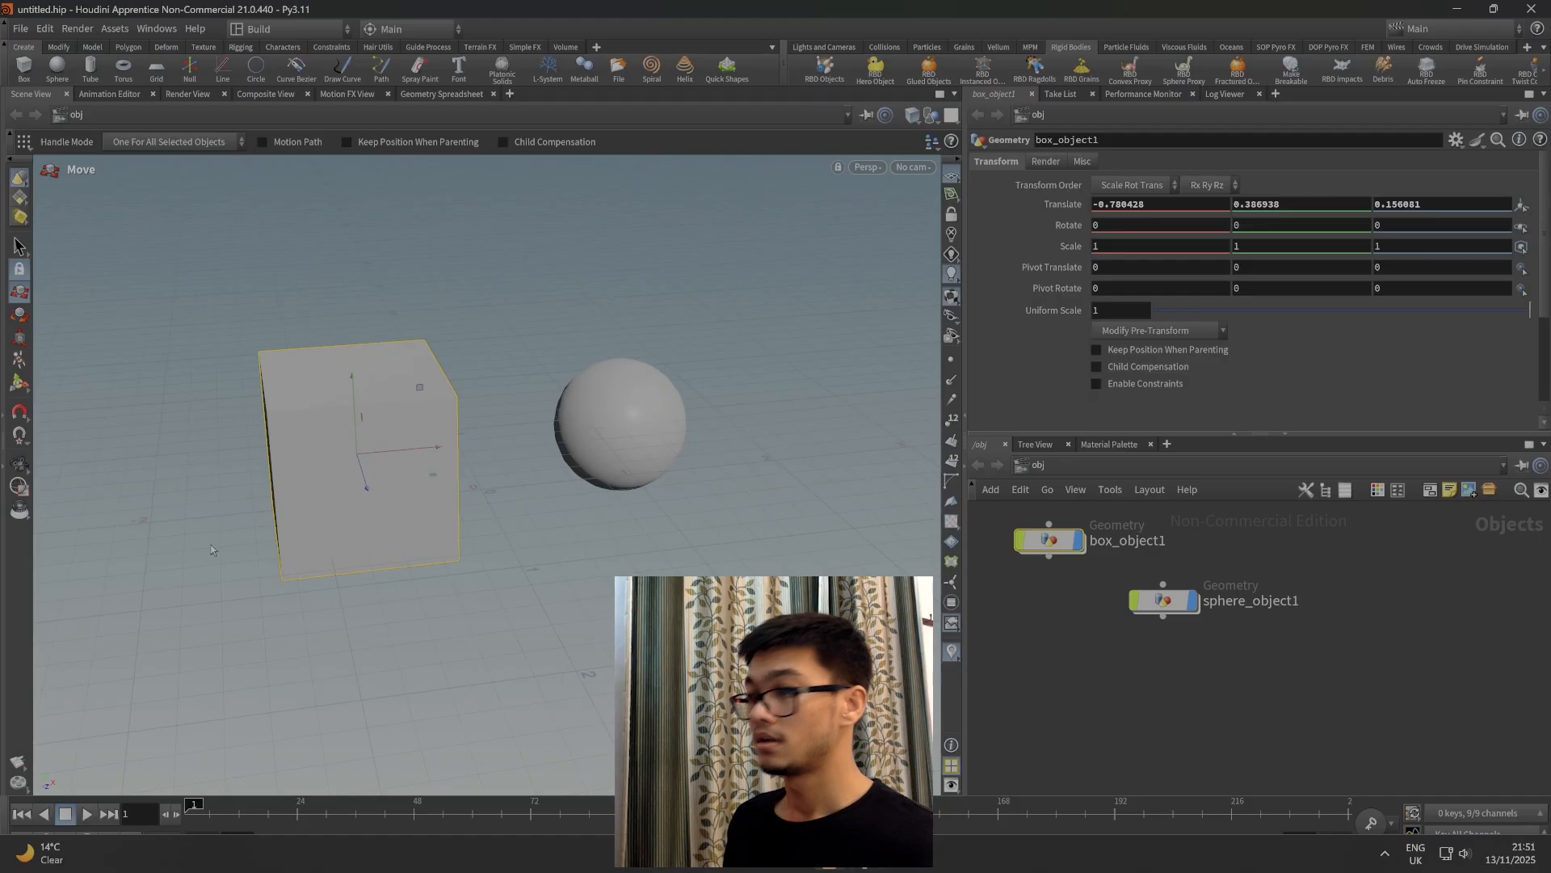
{"action": "key", "text": "Escape"}
{"action": "left_click_drag", "start_coordinate": [421, 517], "coordinate": [711, 440]}
{"action": "key", "text": "t"}
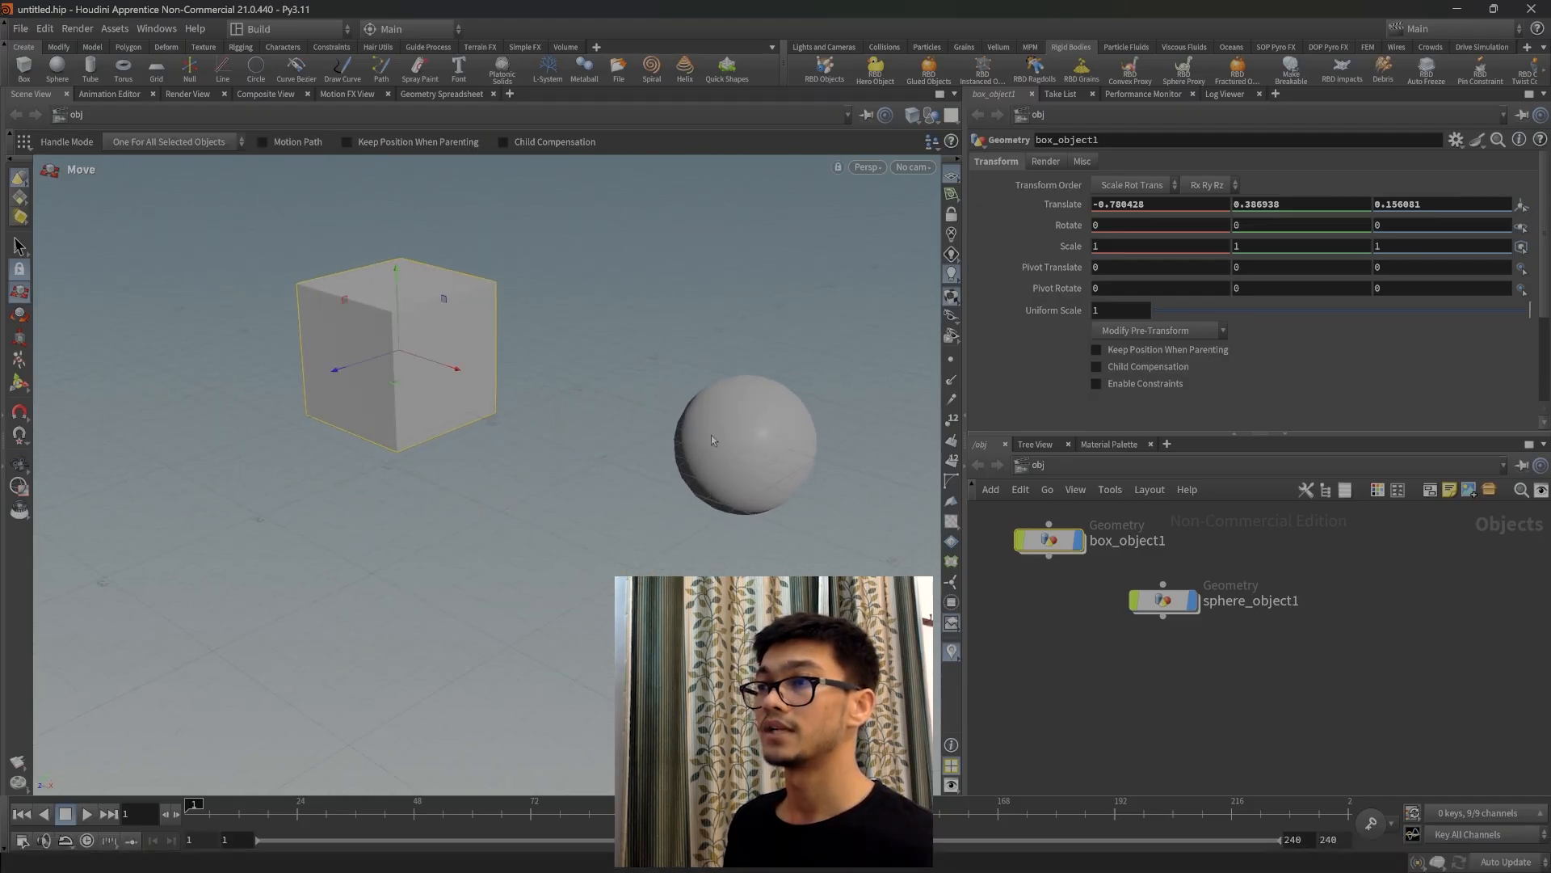
{"action": "left_click", "coordinate": [20, 316]}
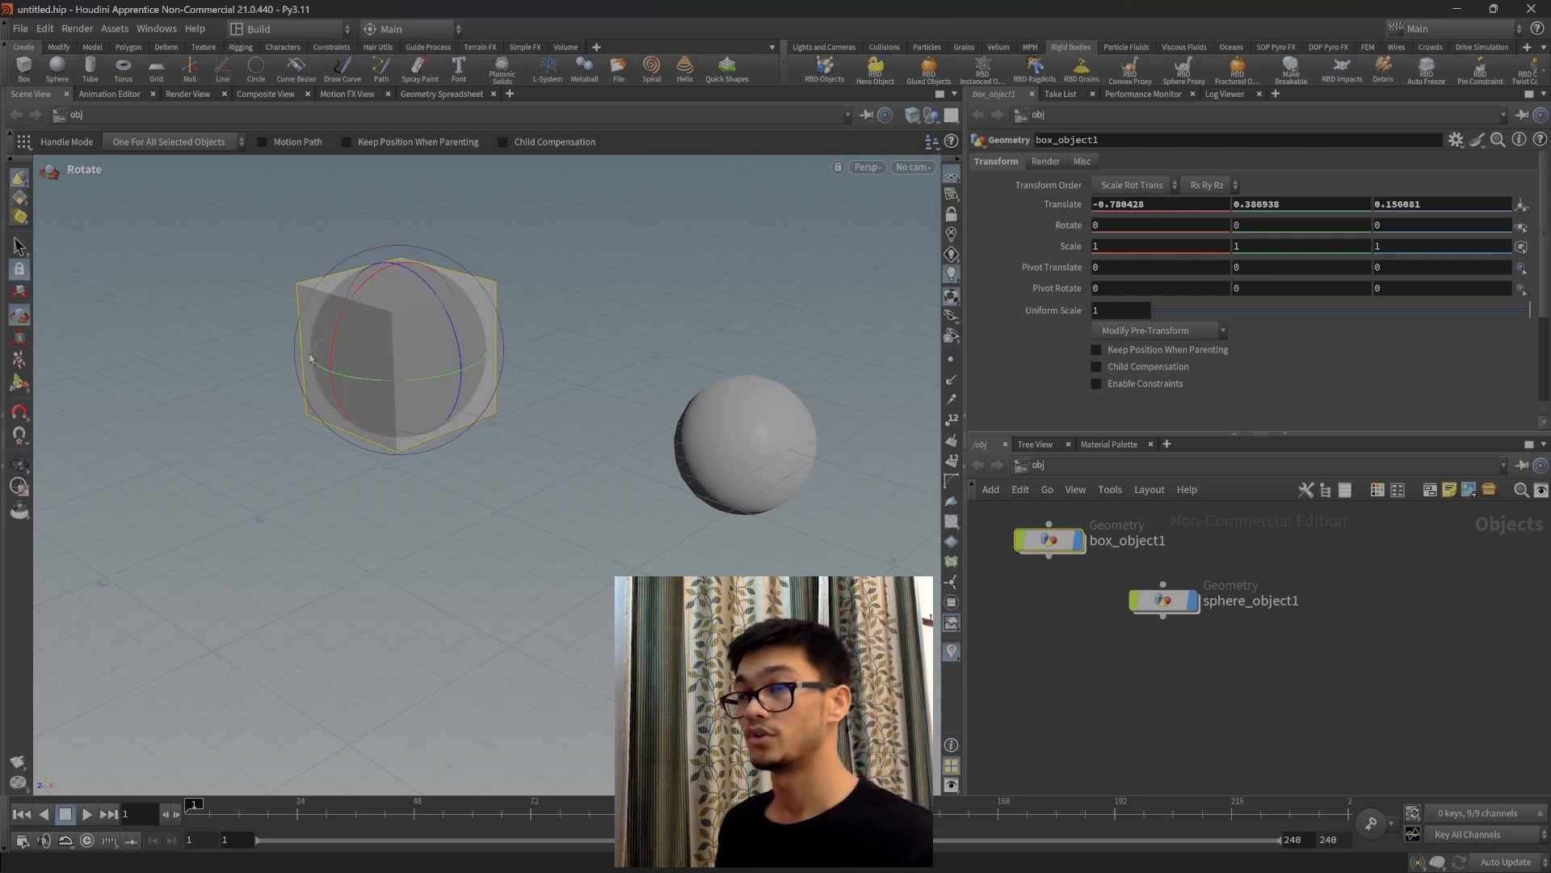
{"action": "left_click_drag", "start_coordinate": [404, 385], "coordinate": [144, 352]}
Scale the box uniformly to about 0.75, then stretch it along Y to about 0.91.
{"action": "left_click", "coordinate": [19, 335]}
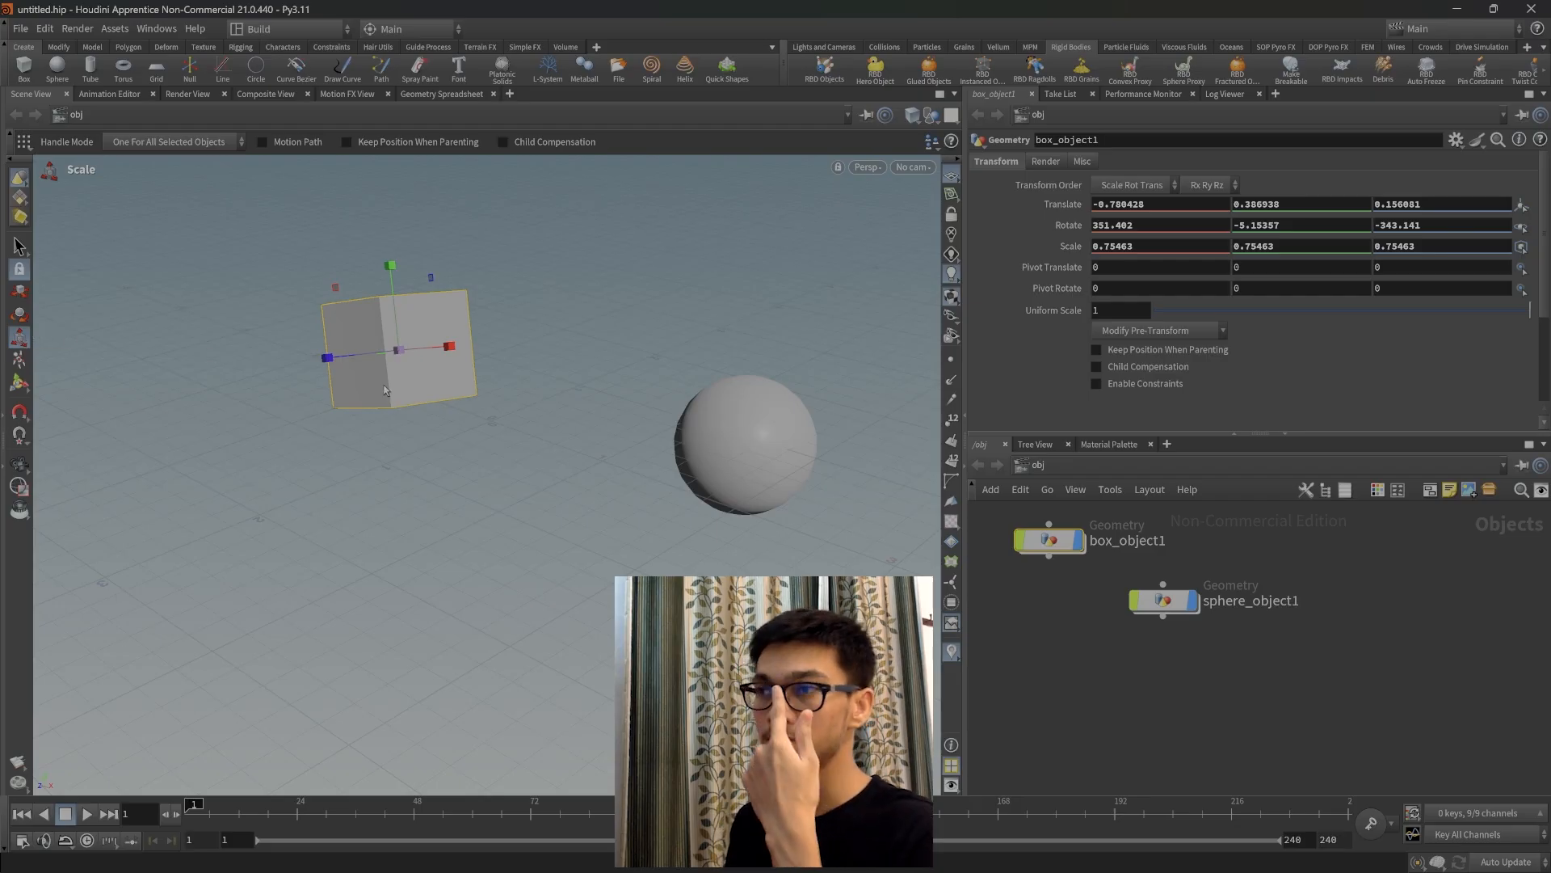
{"action": "middle_click_drag", "start_coordinate": [492, 405], "coordinate": [530, 402]}
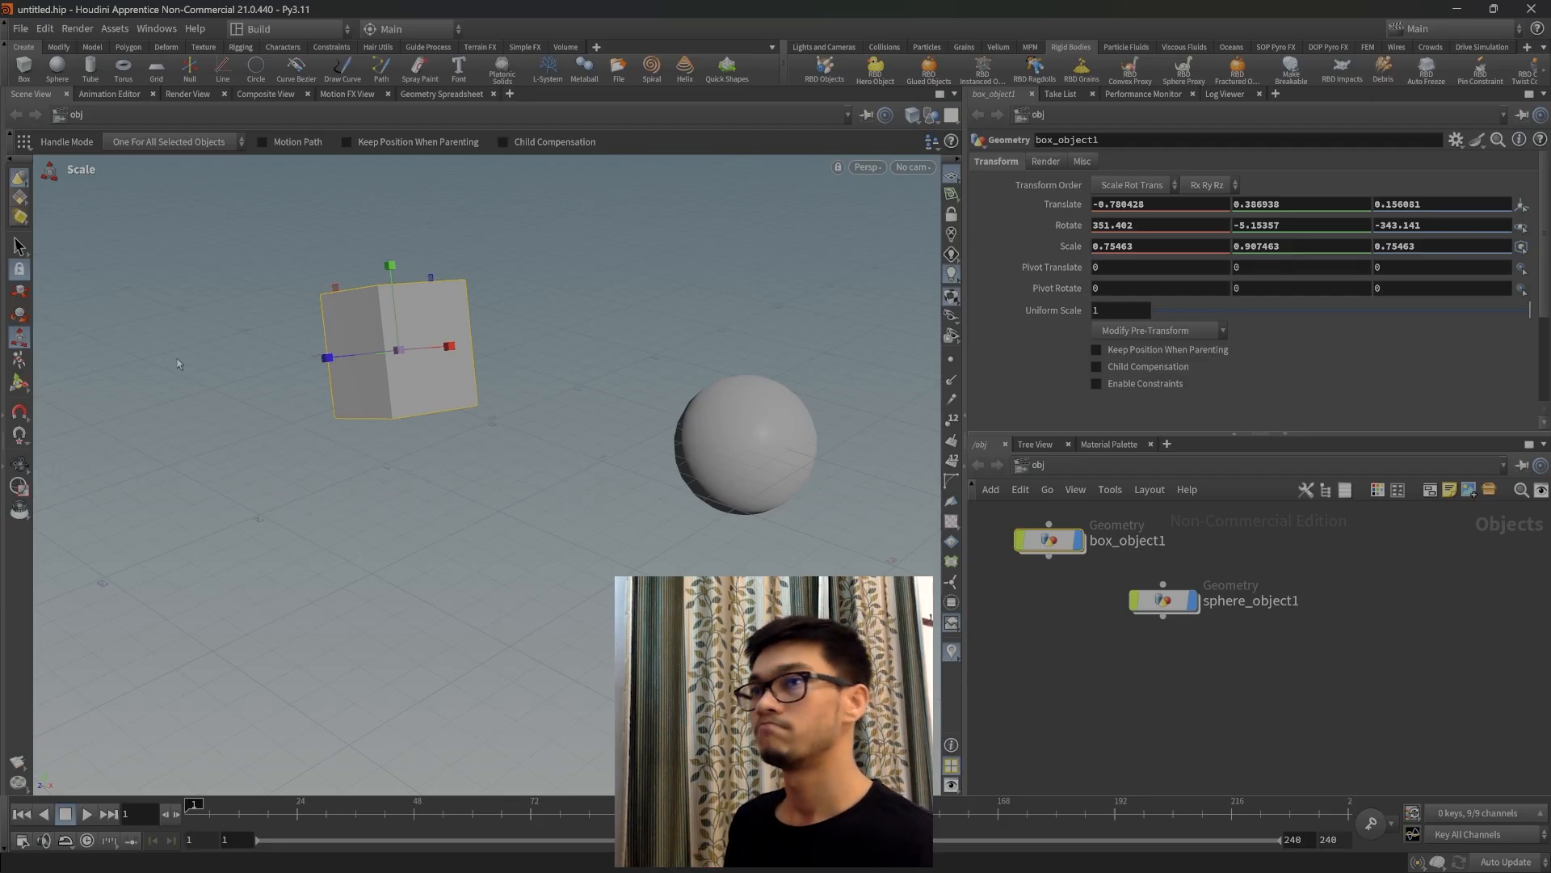
Turn off Secure Selection and switch the box between the Scale, Move and Rotate tools, ending on Rotate.
{"action": "left_click", "coordinate": [18, 270]}
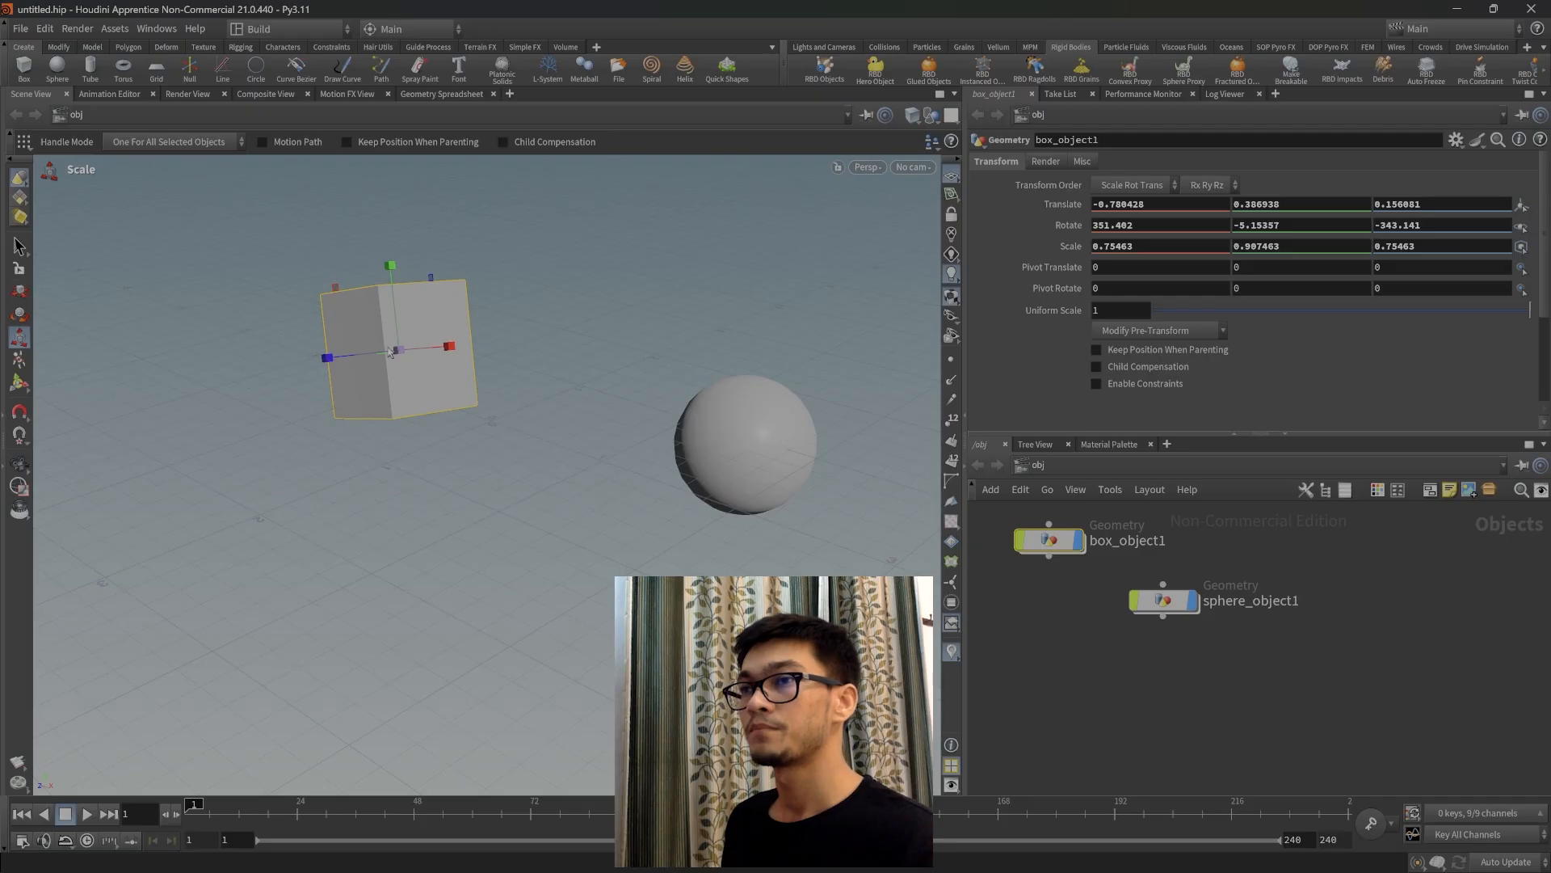
{"action": "left_click", "coordinate": [22, 338]}
{"action": "key", "text": "t"}
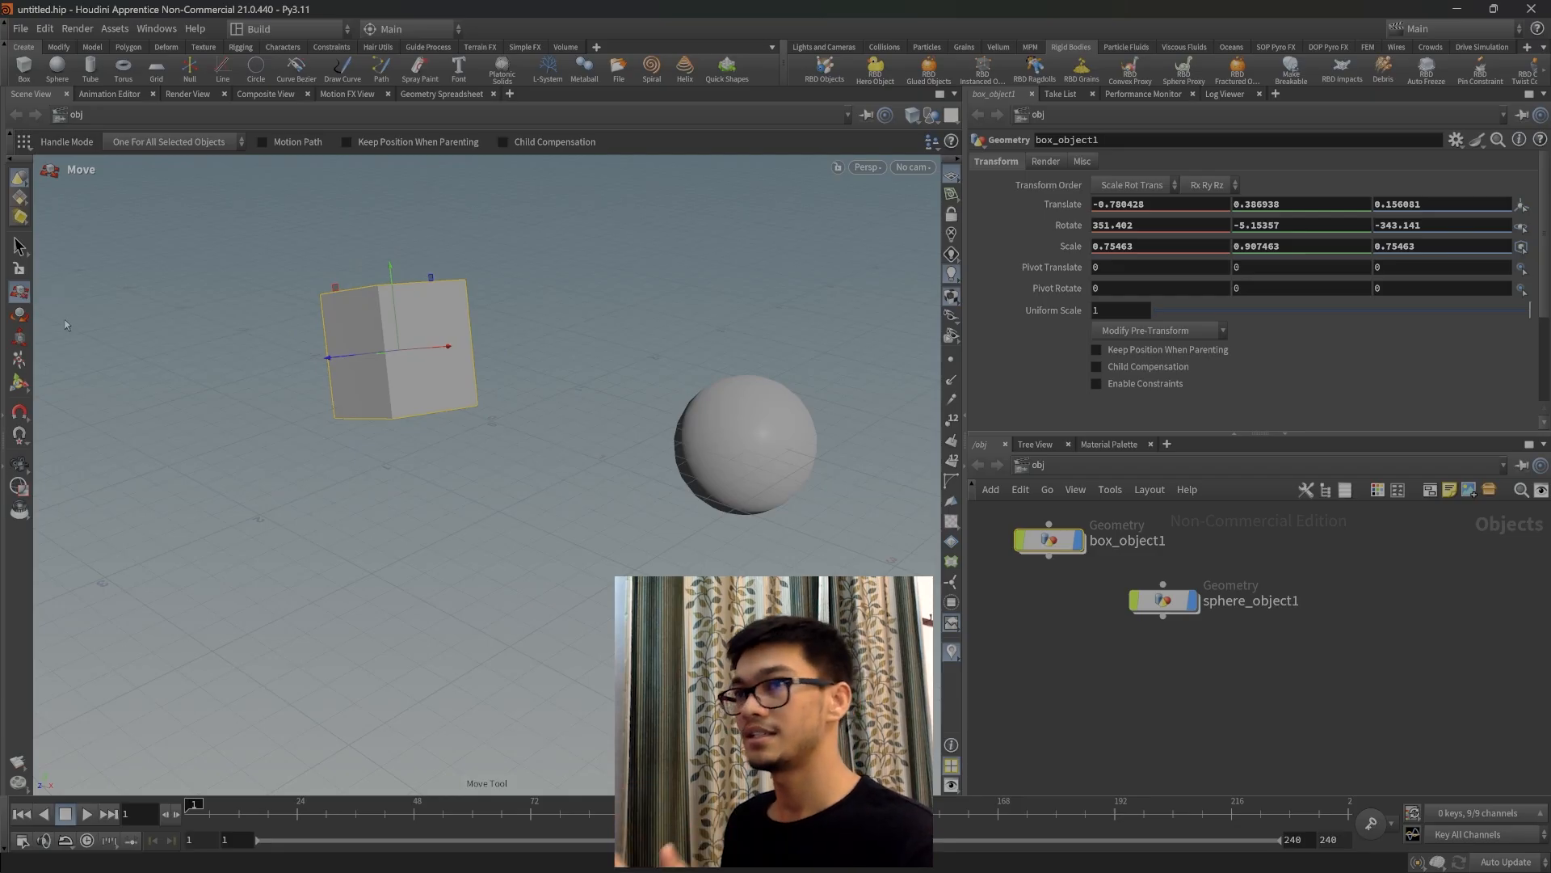
{"action": "left_click", "coordinate": [21, 319]}
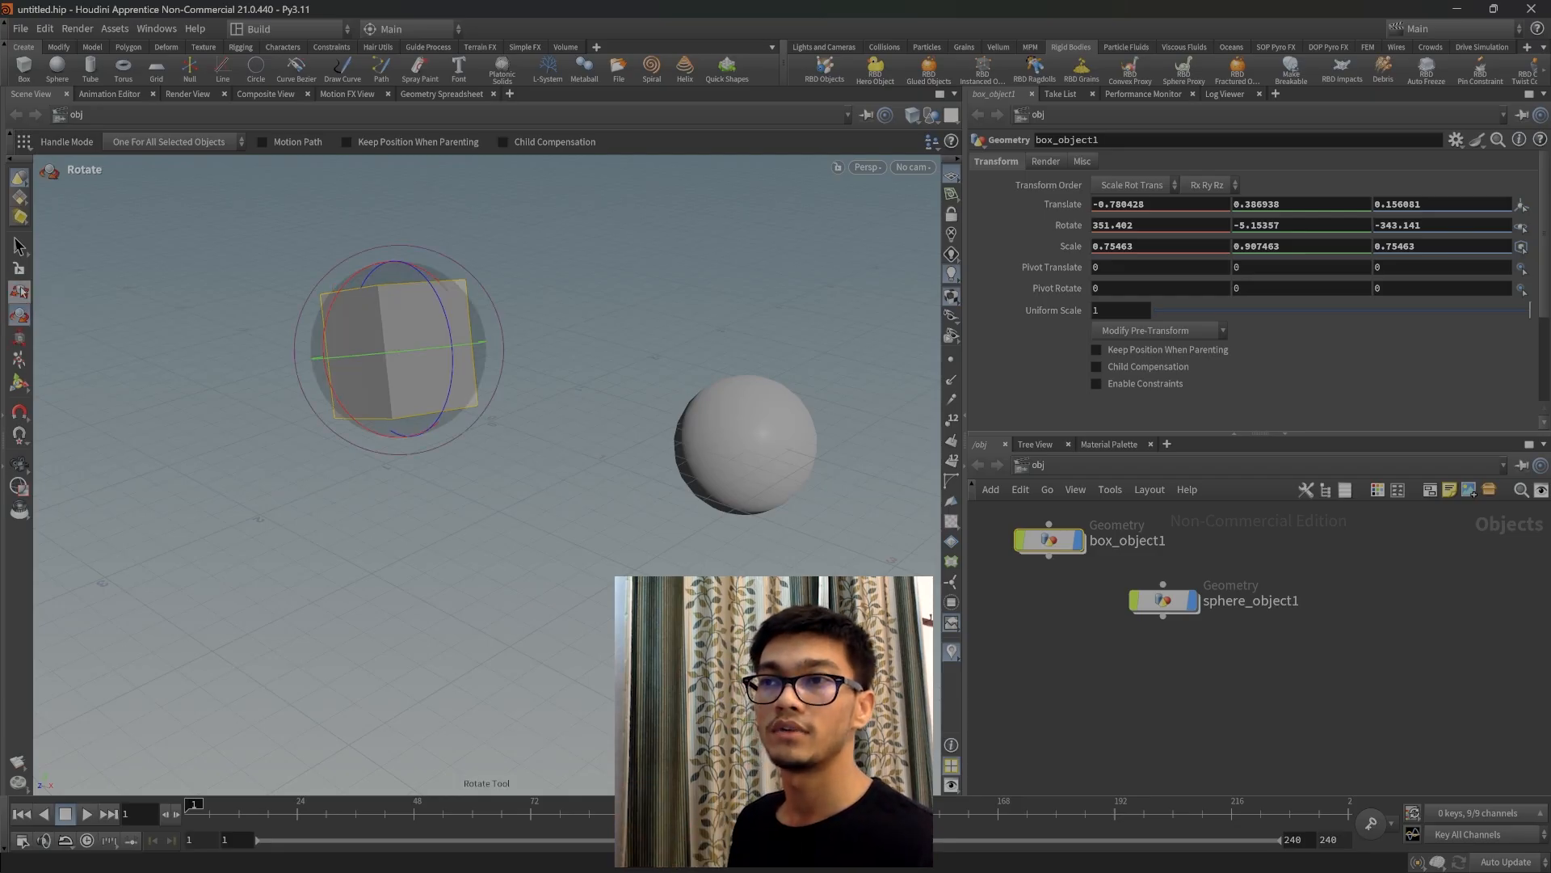
{"action": "left_click", "coordinate": [20, 293]}
{"action": "left_click", "coordinate": [21, 338]}
{"action": "left_click", "coordinate": [20, 317]}
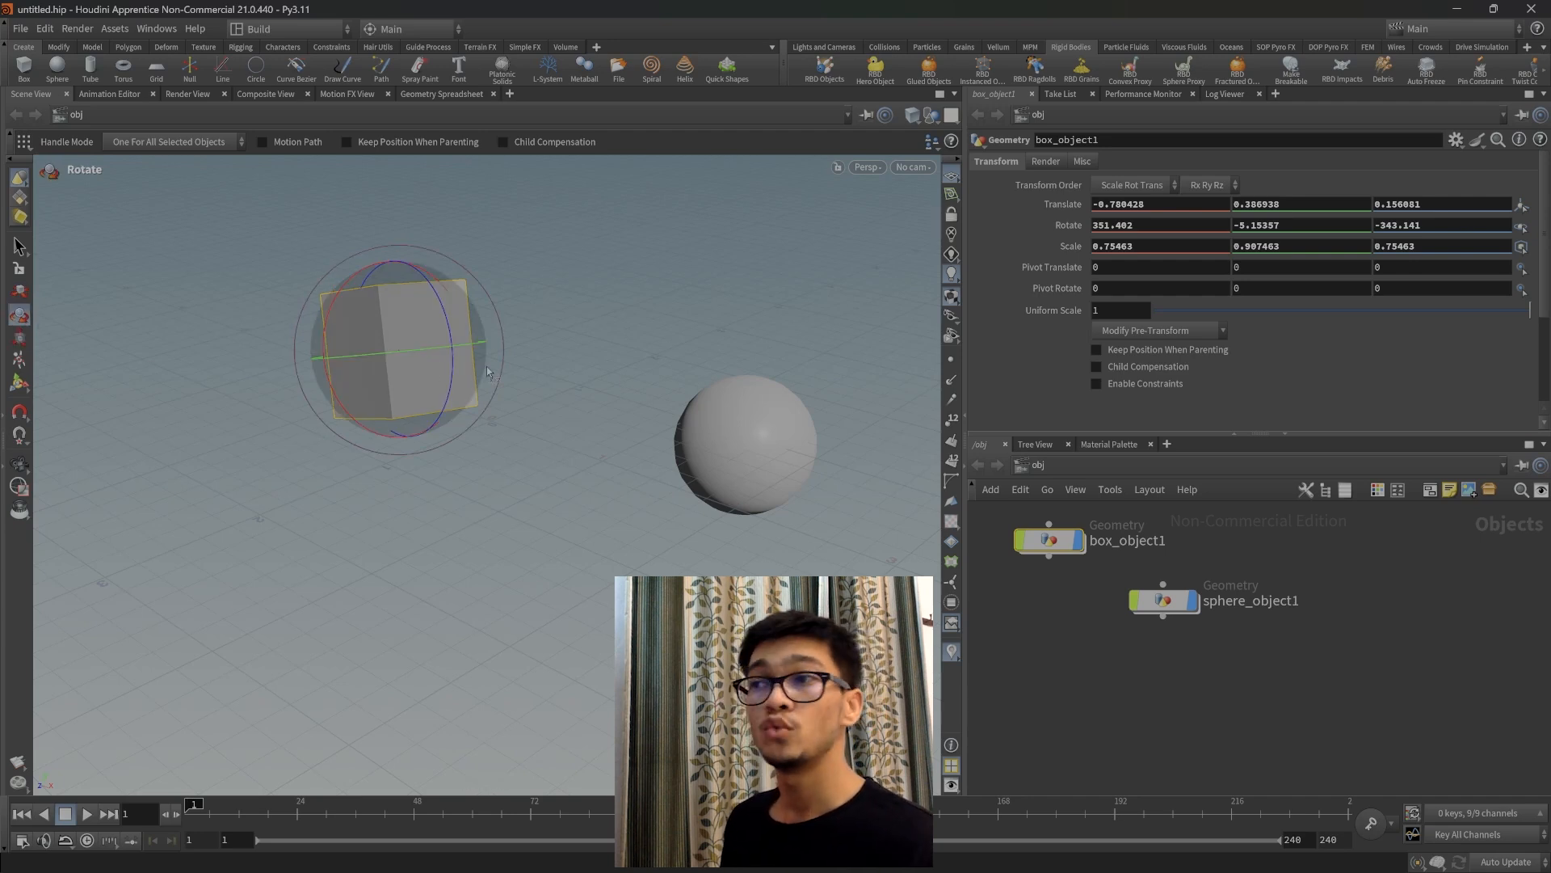
Rotate the sphere to about -3.3, -61.7, 24.9 degrees and the box to about 350.5, -48.1, -335.0 degrees.
{"action": "left_click", "coordinate": [743, 416]}
{"action": "left_click_drag", "start_coordinate": [733, 477], "coordinate": [652, 438]}
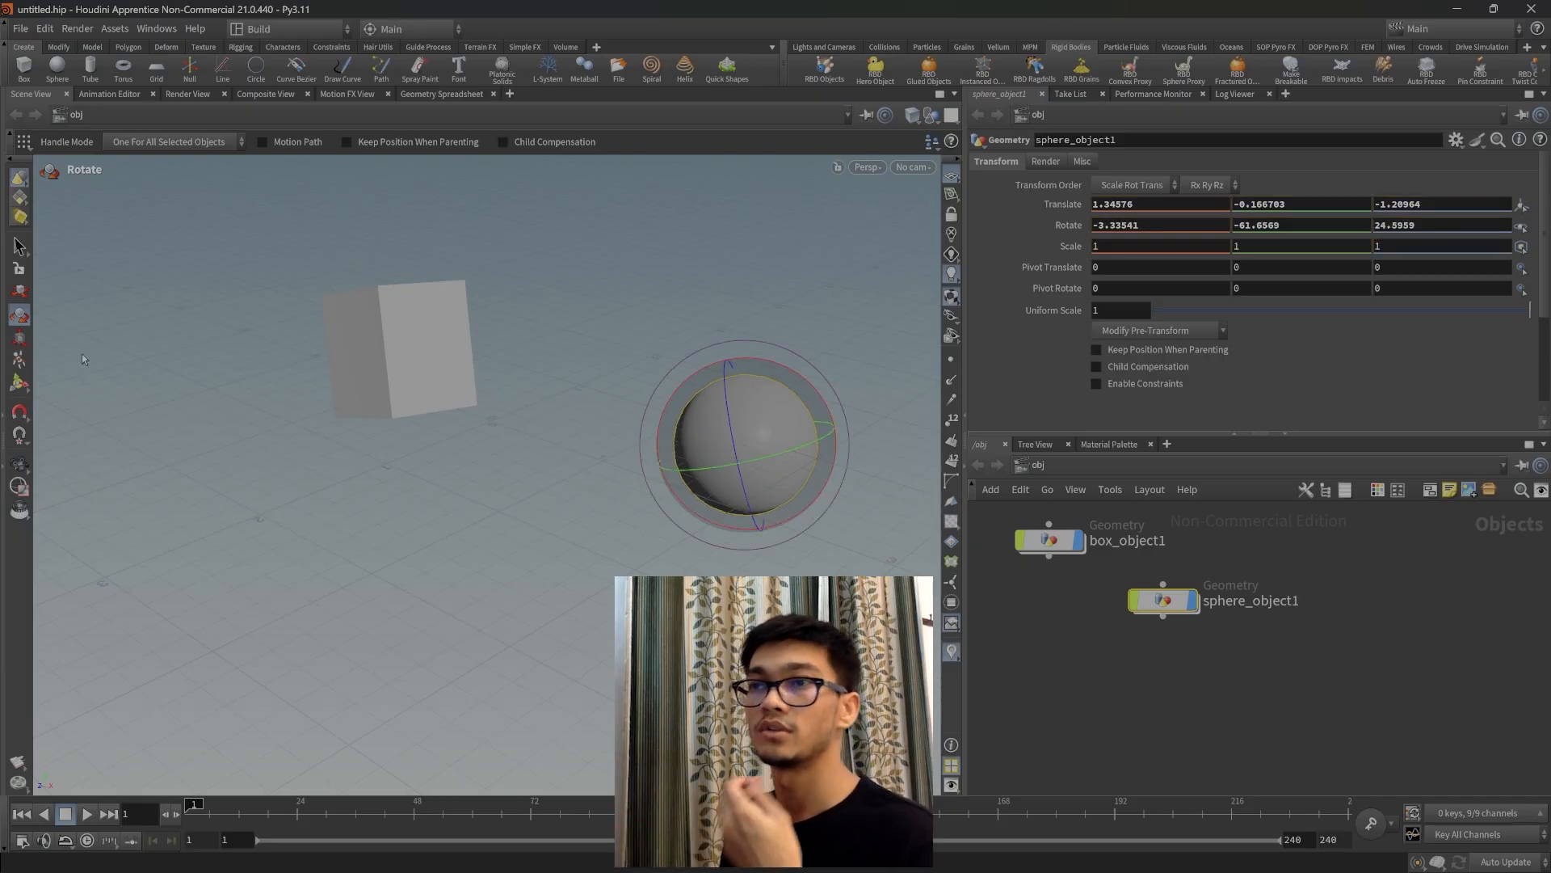
{"action": "left_click", "coordinate": [410, 358]}
{"action": "left_click_drag", "start_coordinate": [420, 355], "coordinate": [382, 353]}
Rotate the sphere freely to about 46.1, -42.0, -37.0 degrees, then deselect it.
{"action": "left_click", "coordinate": [728, 425]}
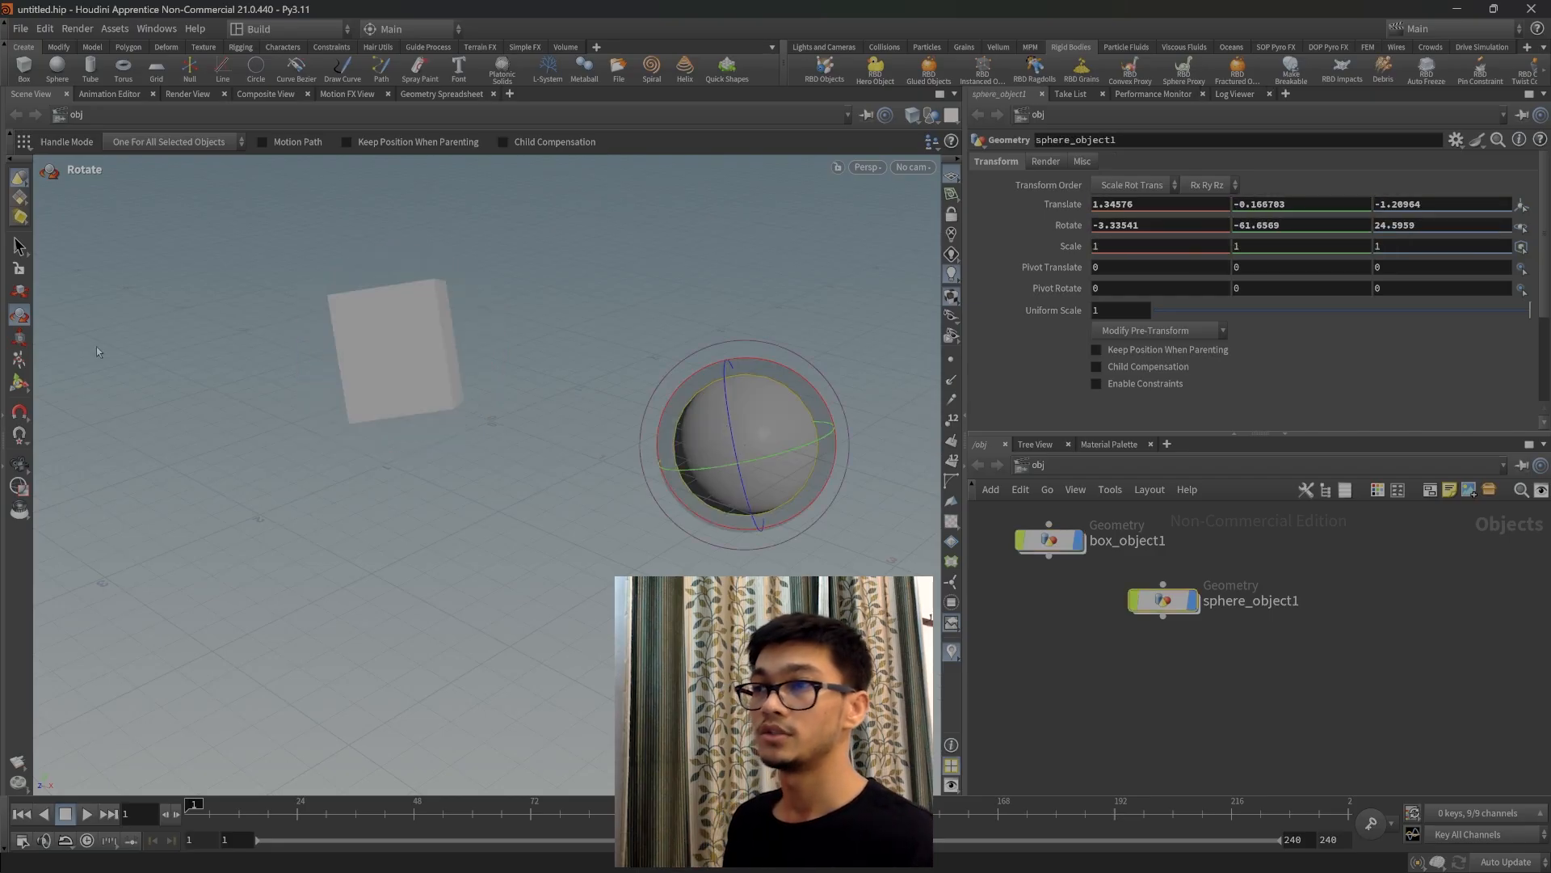
{"action": "left_click_drag", "start_coordinate": [768, 460], "coordinate": [773, 459]}
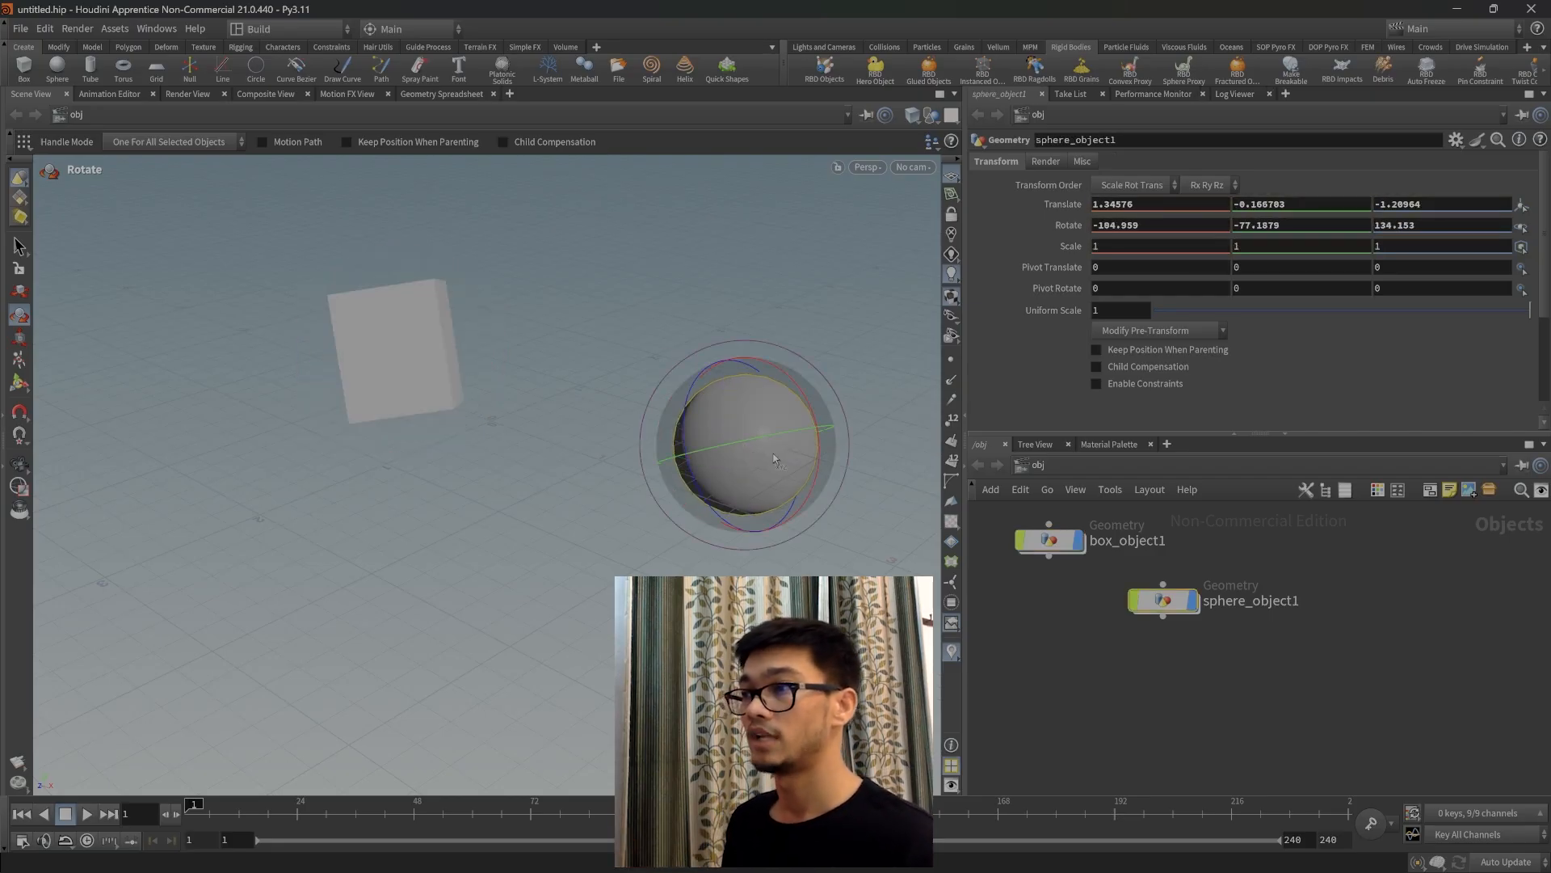
{"action": "left_click_drag", "start_coordinate": [689, 401], "coordinate": [755, 422]}
{"action": "left_click", "coordinate": [636, 333]}
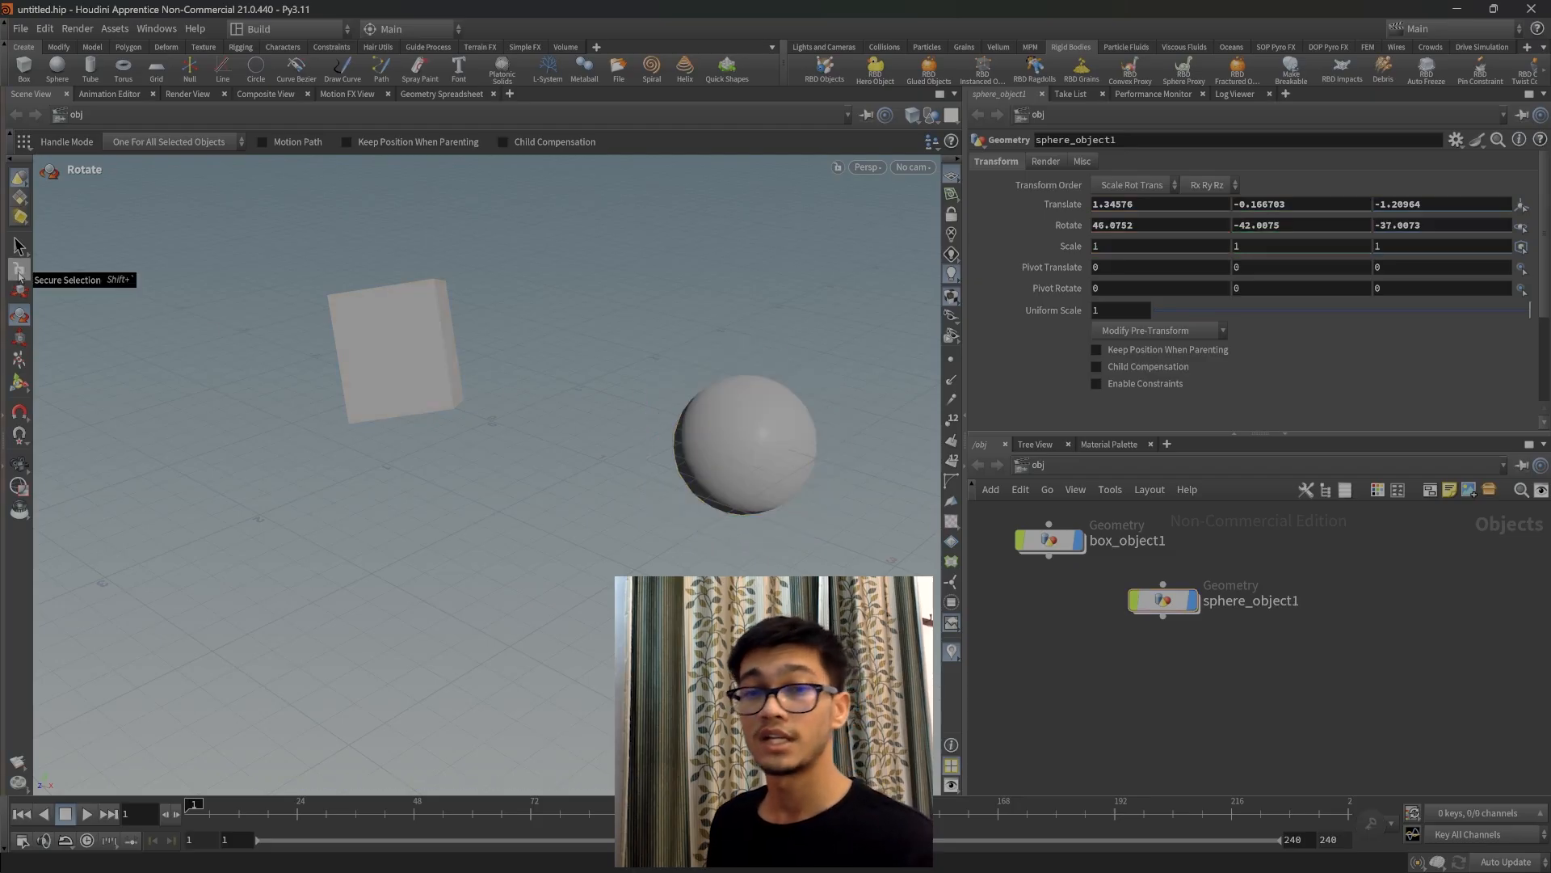
Turn Secure Selection back on and rotate the box to about 353.6, -9.6, -701.0 degrees.
{"action": "left_click", "coordinate": [17, 273]}
{"action": "left_click", "coordinate": [436, 352]}
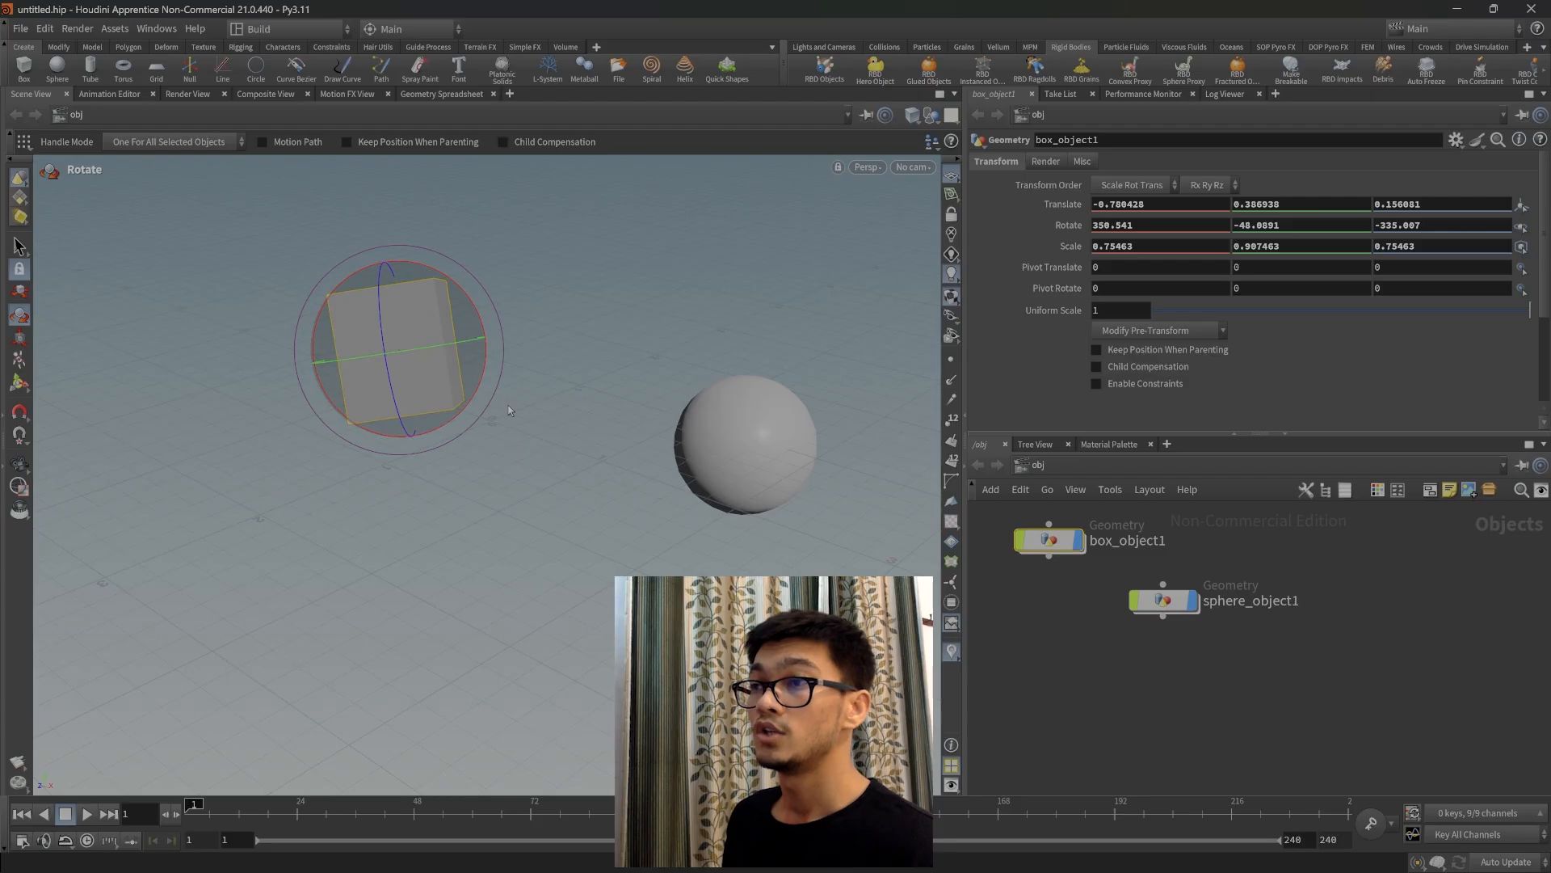
{"action": "left_click_drag", "start_coordinate": [422, 353], "coordinate": [695, 431]}
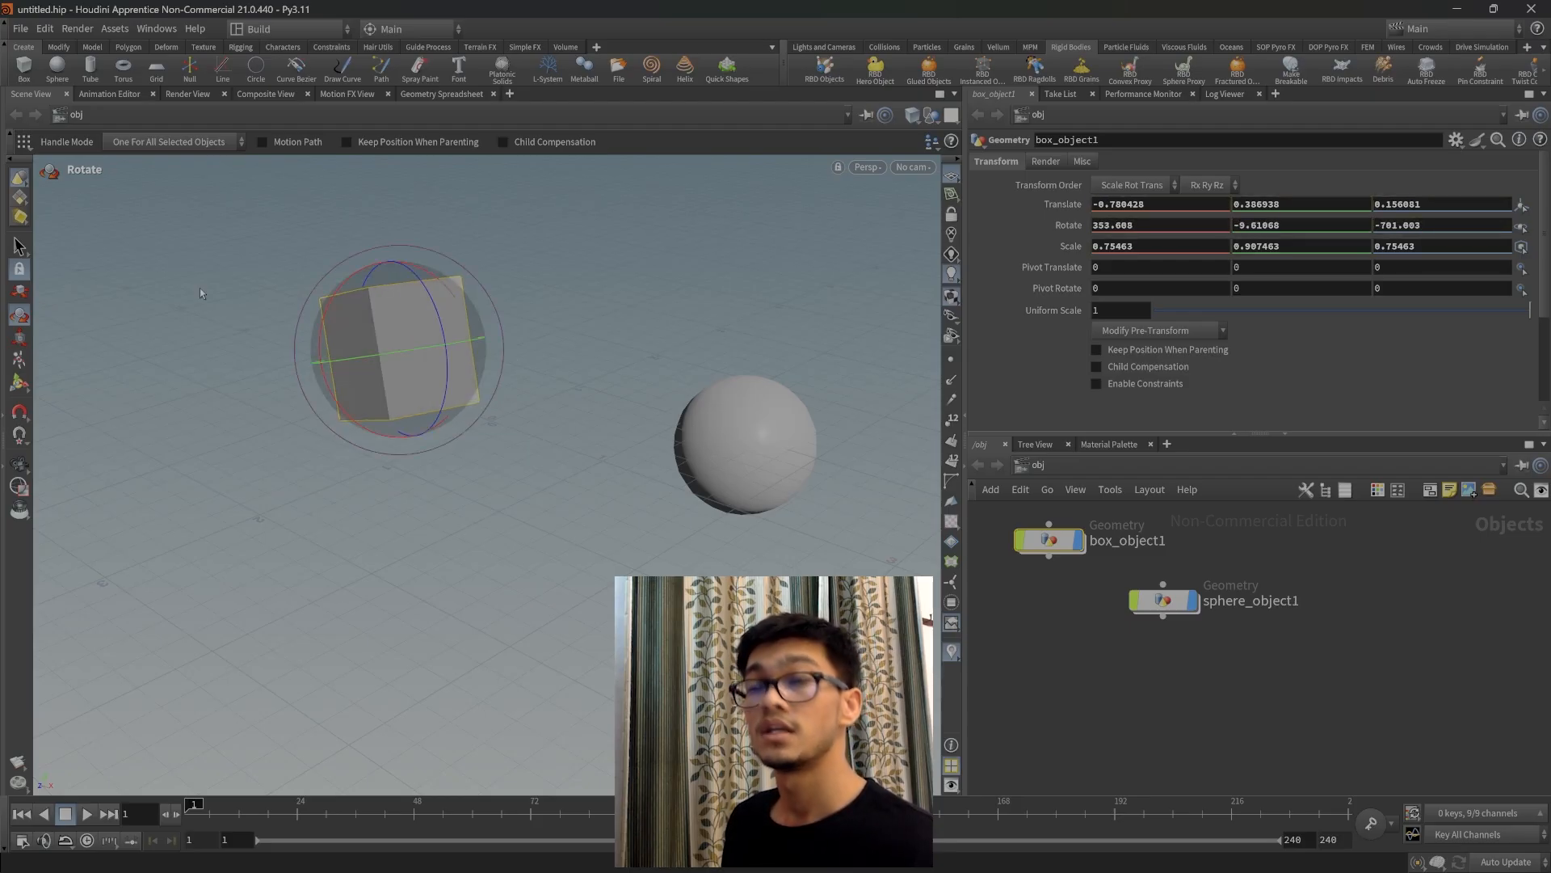
Select the sphere with the Select tool and bring up its Move, Rotate and Scale handles in turn.
{"action": "key", "text": "s"}
{"action": "left_click", "coordinate": [737, 428]}
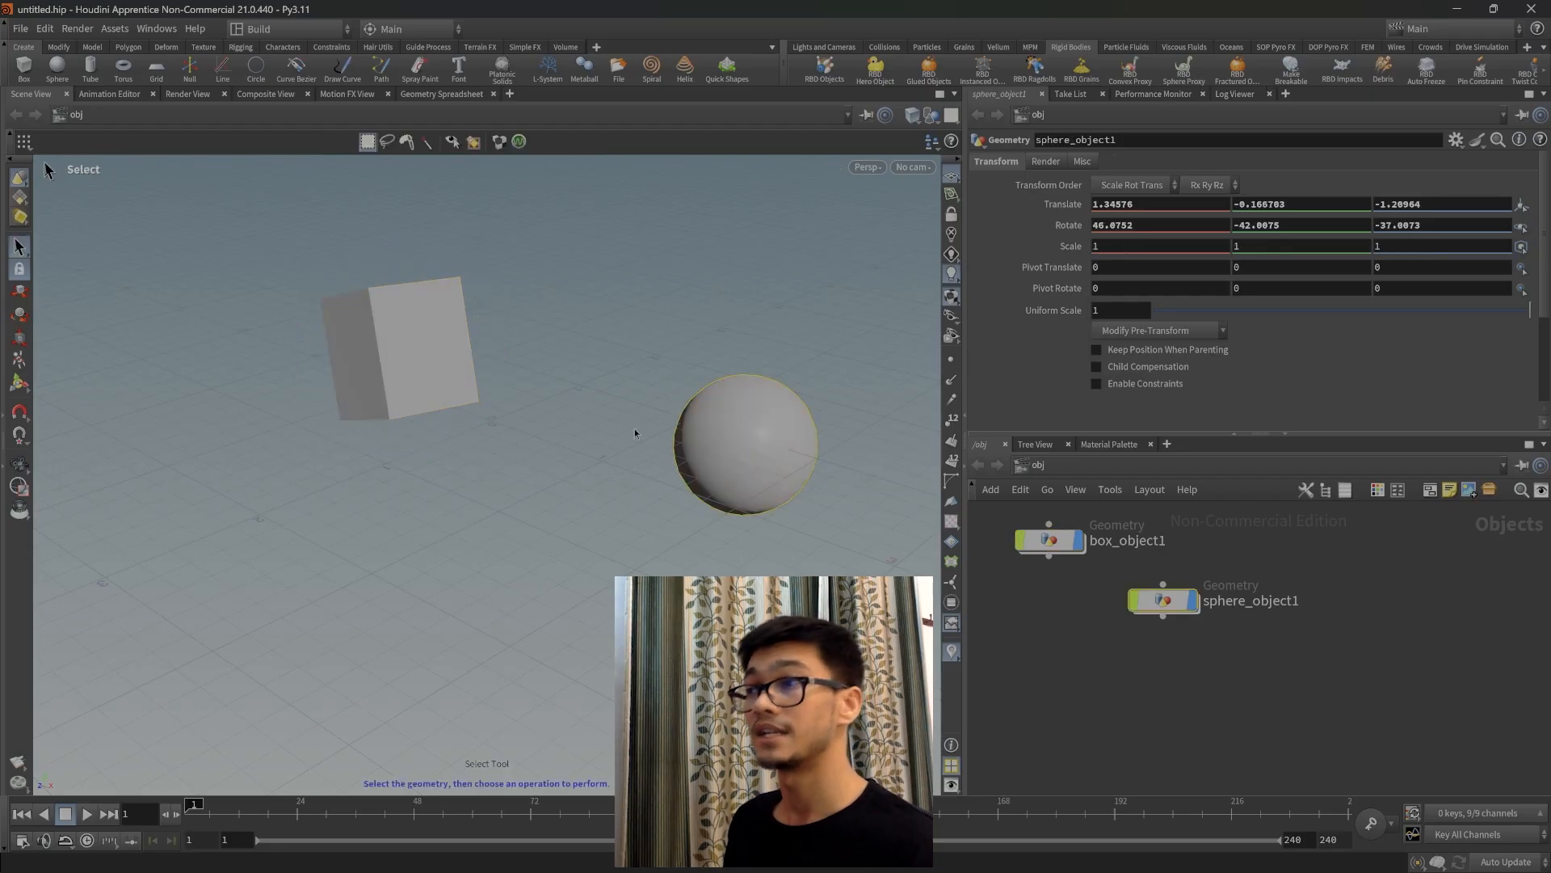
{"action": "left_click", "coordinate": [20, 292]}
{"action": "left_click", "coordinate": [19, 314]}
{"action": "left_click", "coordinate": [19, 337]}
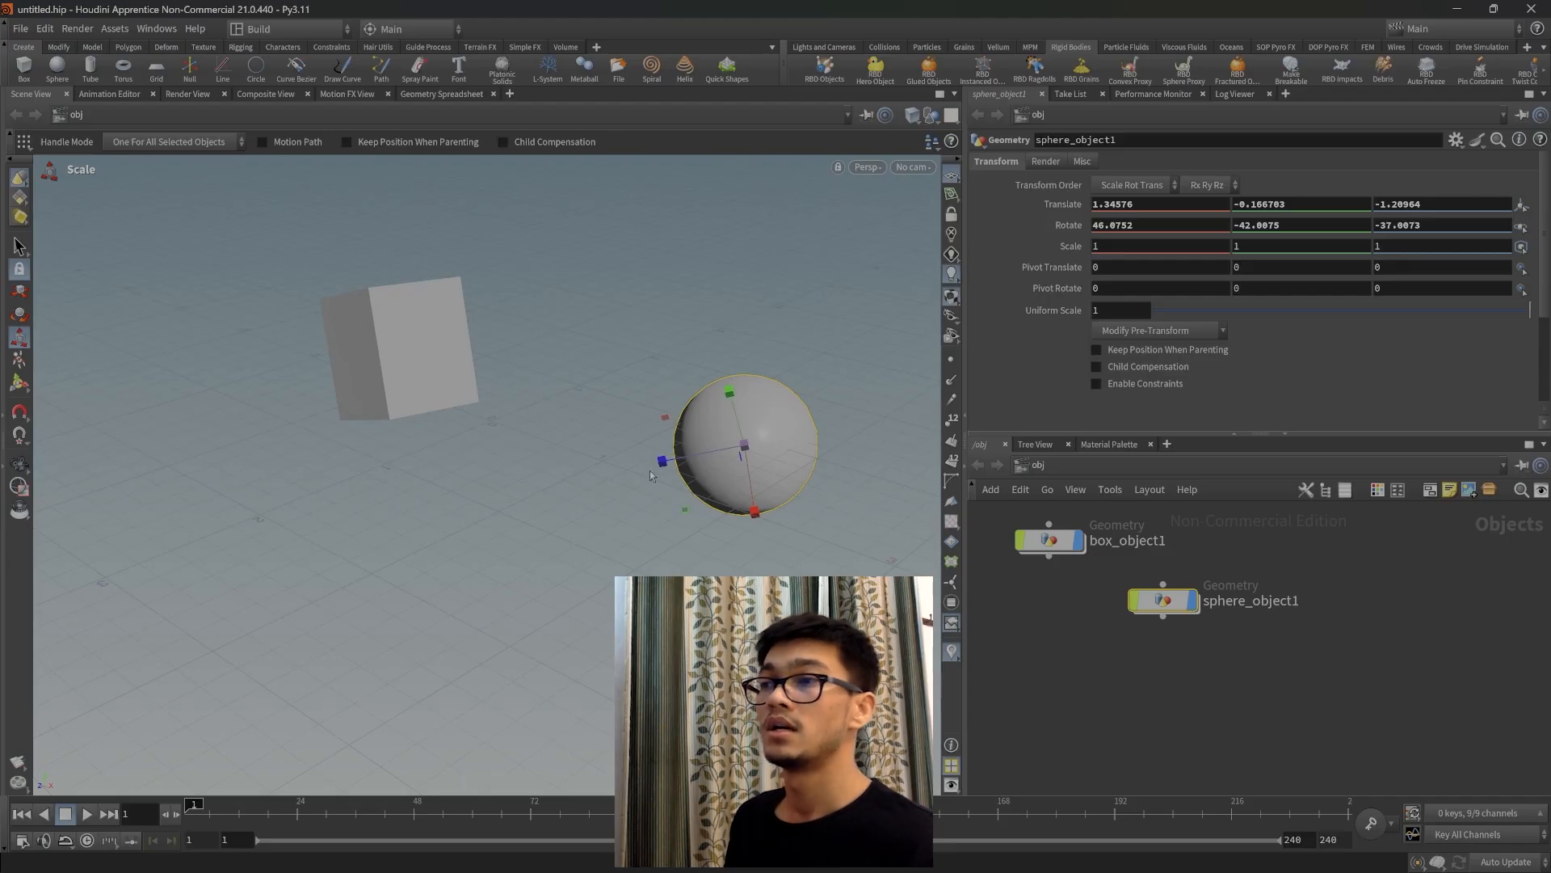
Select the box and sphere alternately with the Pose tool, then move the box to about -0.71, 0.29, 0.15.
{"action": "left_click", "coordinate": [20, 359]}
{"action": "left_click", "coordinate": [347, 378]}
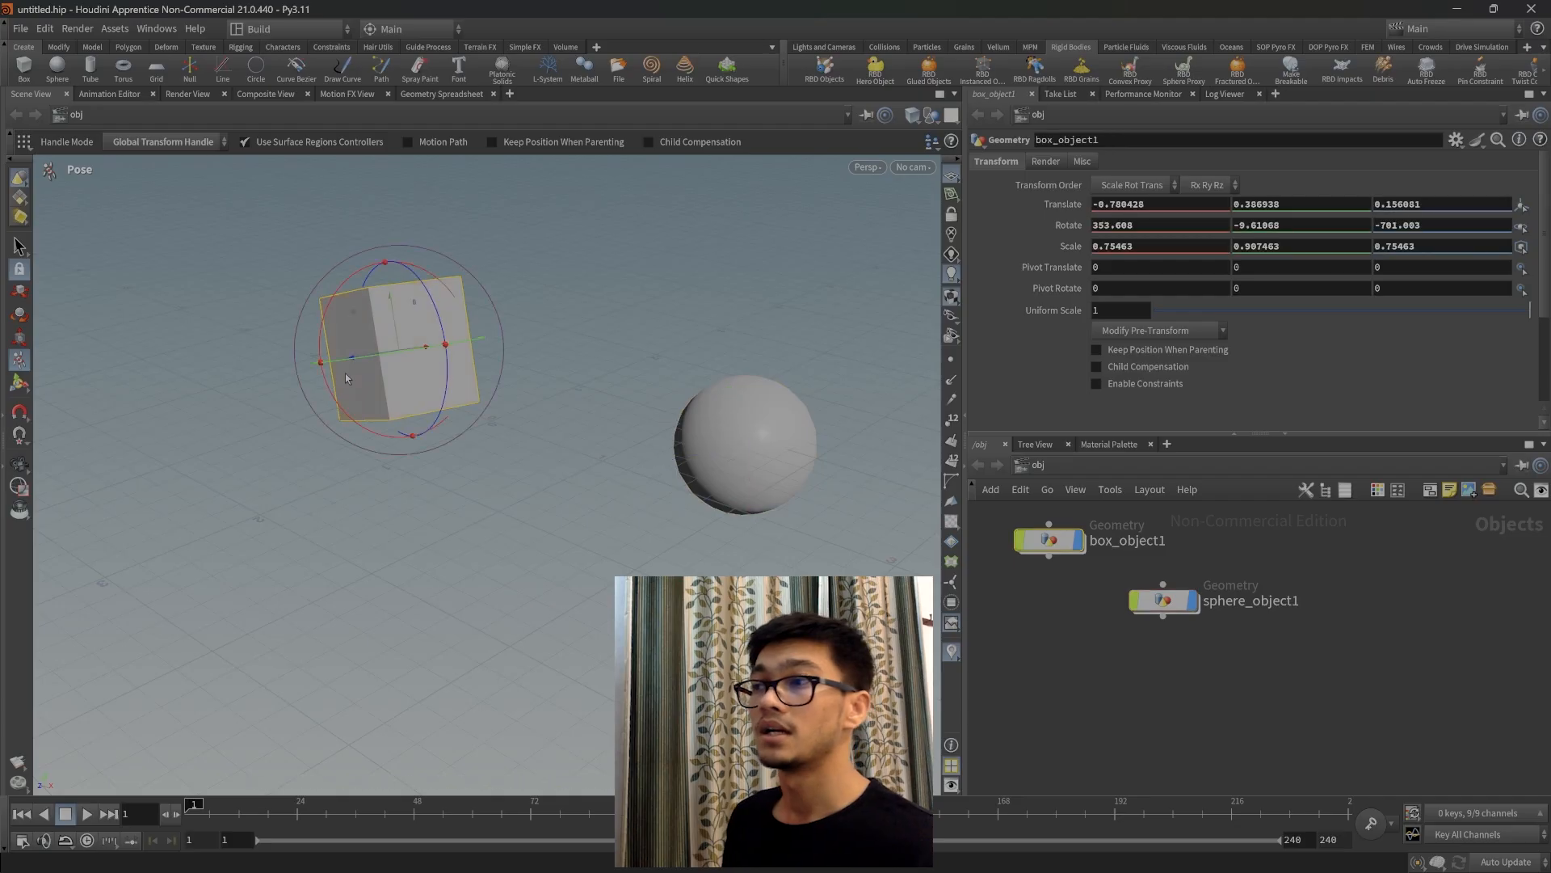
{"action": "left_click", "coordinate": [740, 429]}
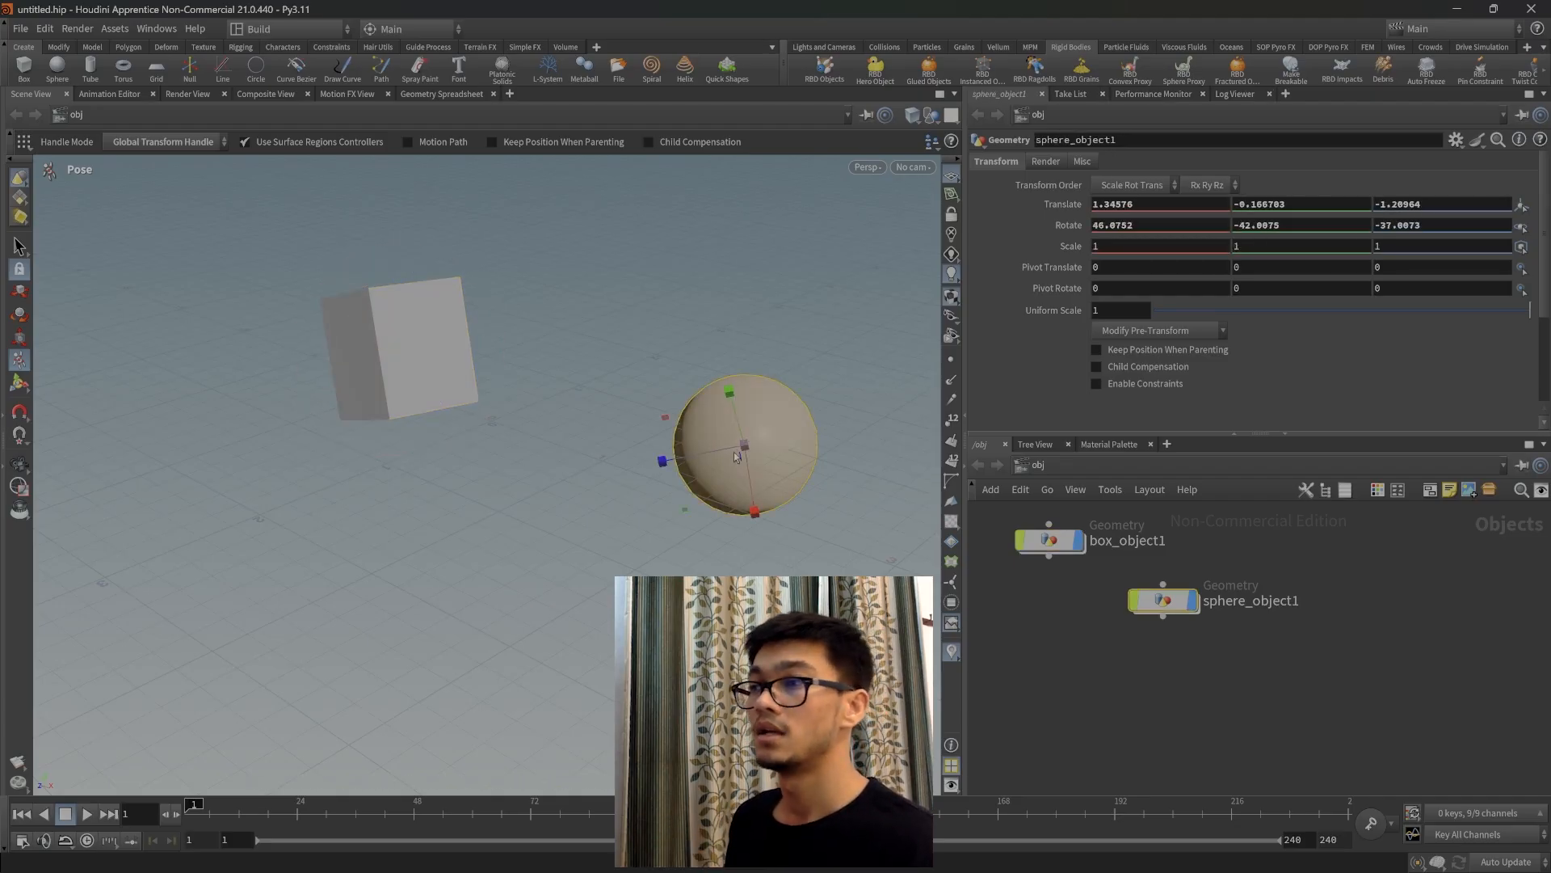
{"action": "left_click", "coordinate": [466, 355]}
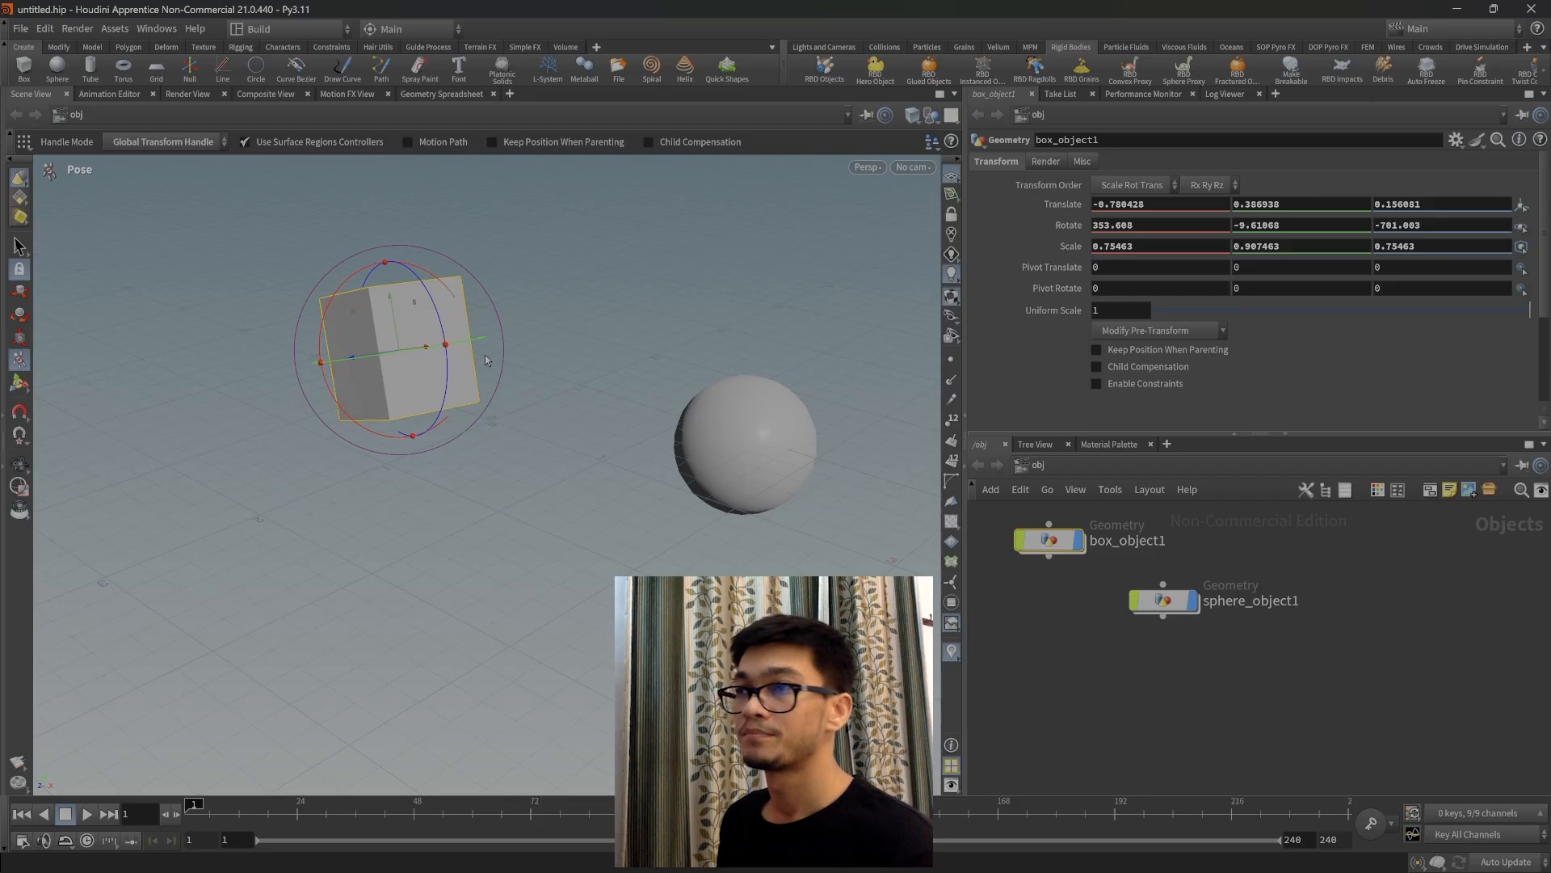
{"action": "mouse_move", "coordinate": [410, 353]}
{"action": "left_mouse_down"}
{"action": "mouse_move", "coordinate": [368, 324]}
{"action": "mouse_move", "coordinate": [357, 346]}
{"action": "mouse_move", "coordinate": [418, 367]}
{"action": "left_mouse_up"}
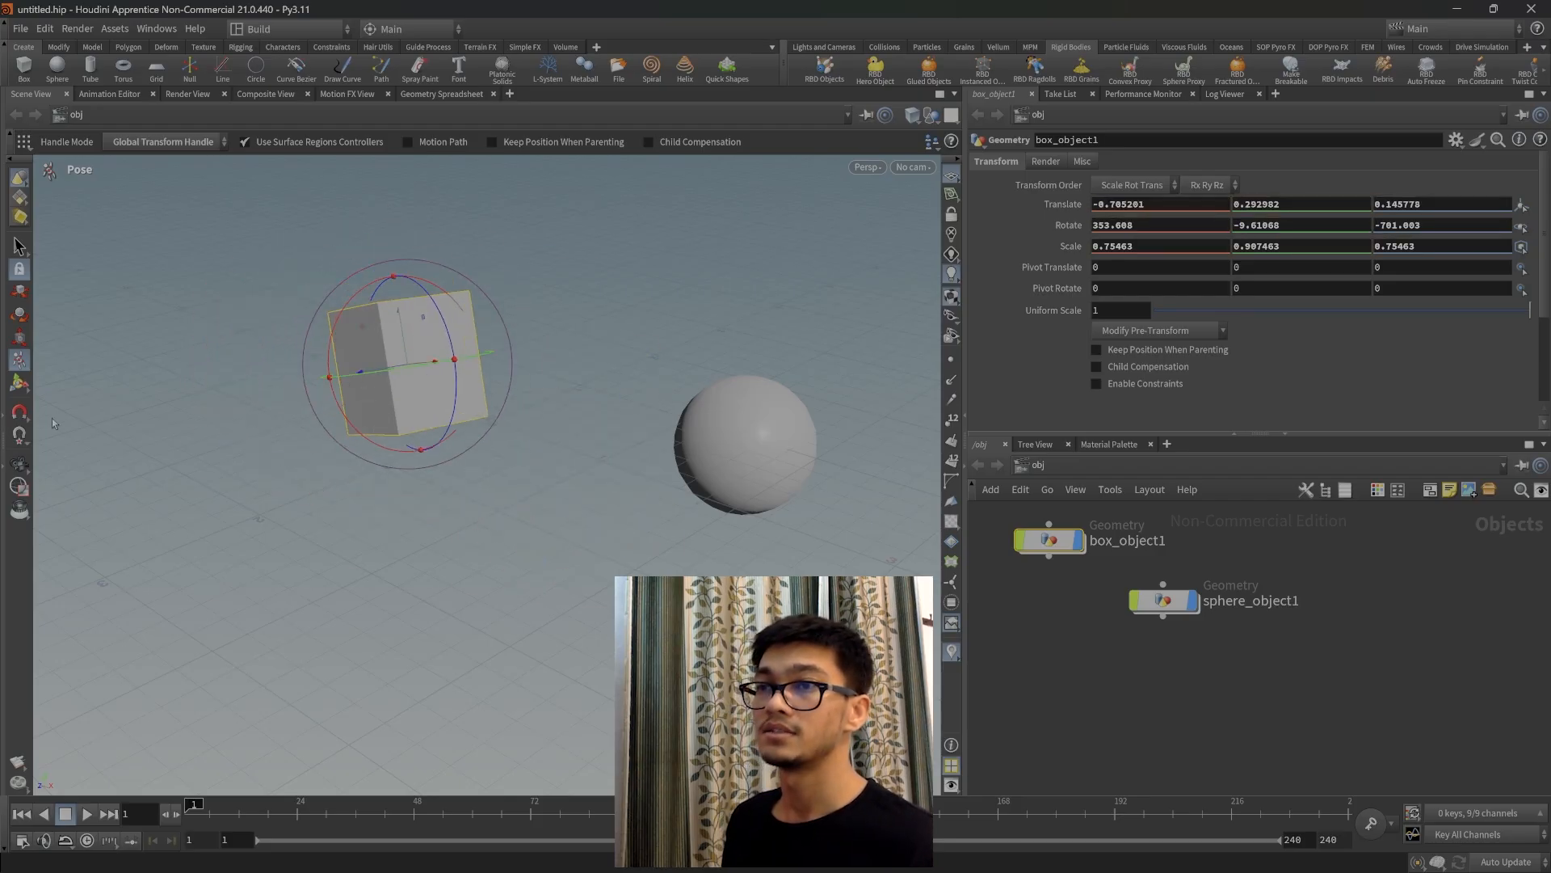
Move the box with the Edit Current Operation handles to about -0.29, 0.07, -0.10.
{"action": "left_click", "coordinate": [20, 383]}
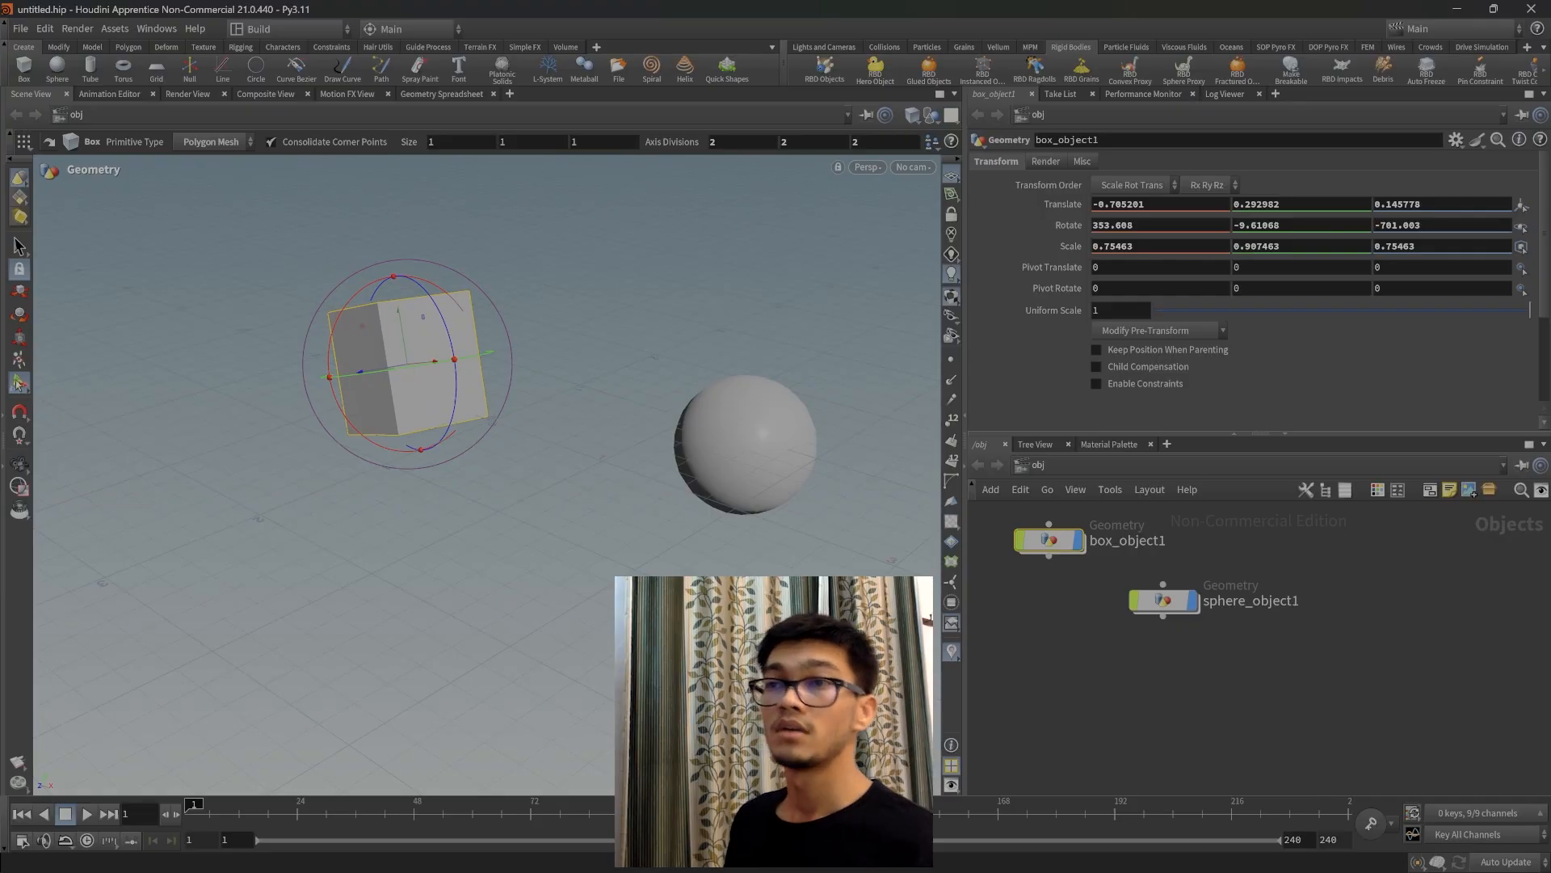
{"action": "left_click_drag", "start_coordinate": [407, 364], "coordinate": [484, 397]}
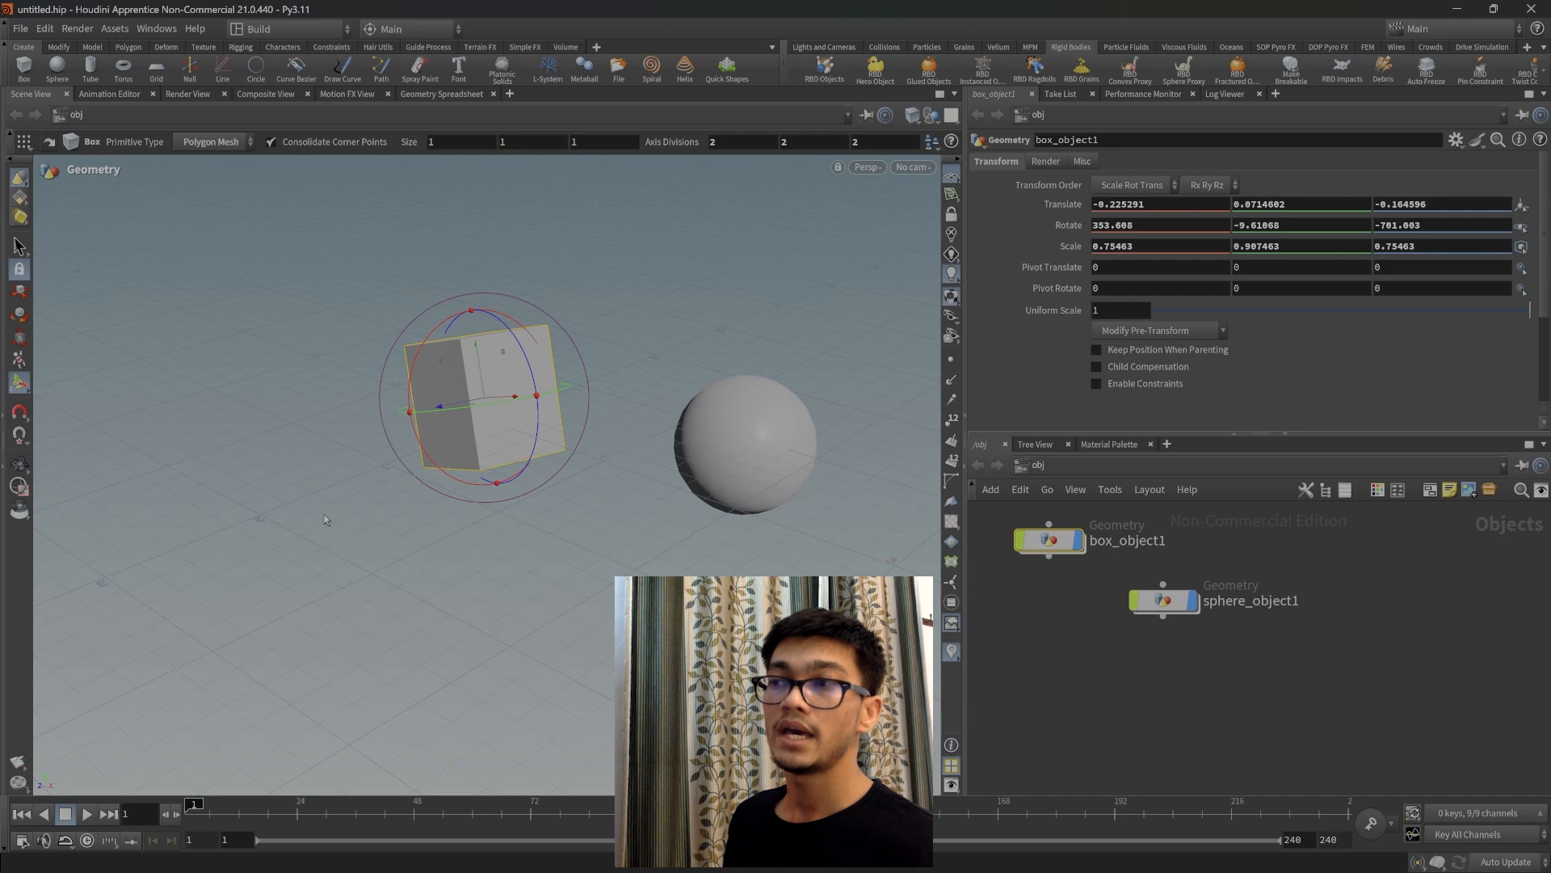
{"action": "left_click_drag", "start_coordinate": [545, 469], "coordinate": [533, 469]}
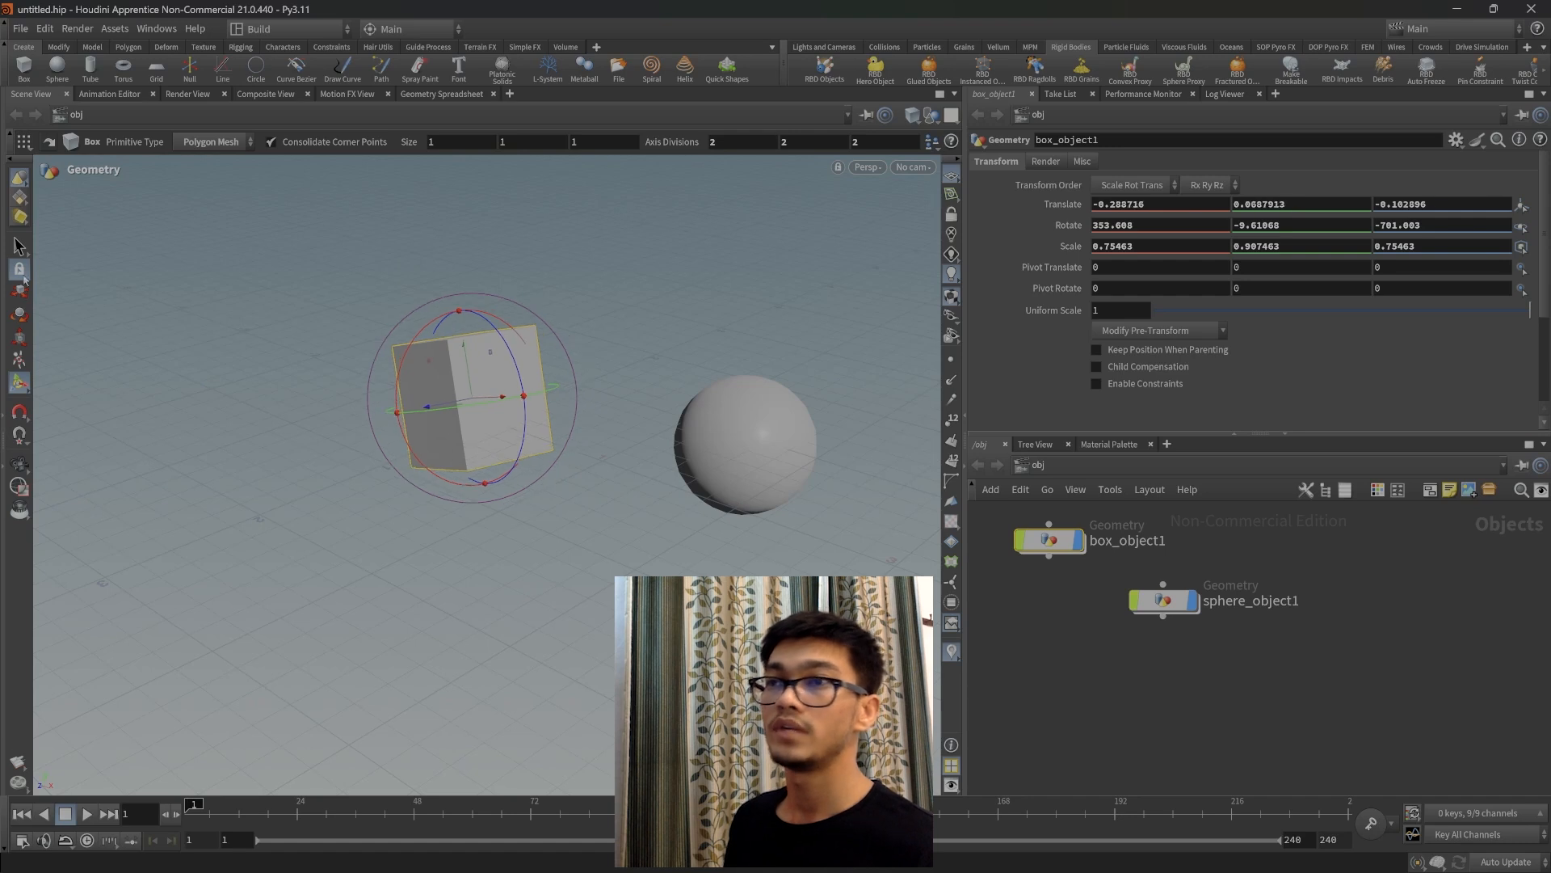
Switch to the Pose tool and back to Edit Current Operation, then move the box to about -0.38, -0.01, 0.42.
{"action": "left_click", "coordinate": [19, 360]}
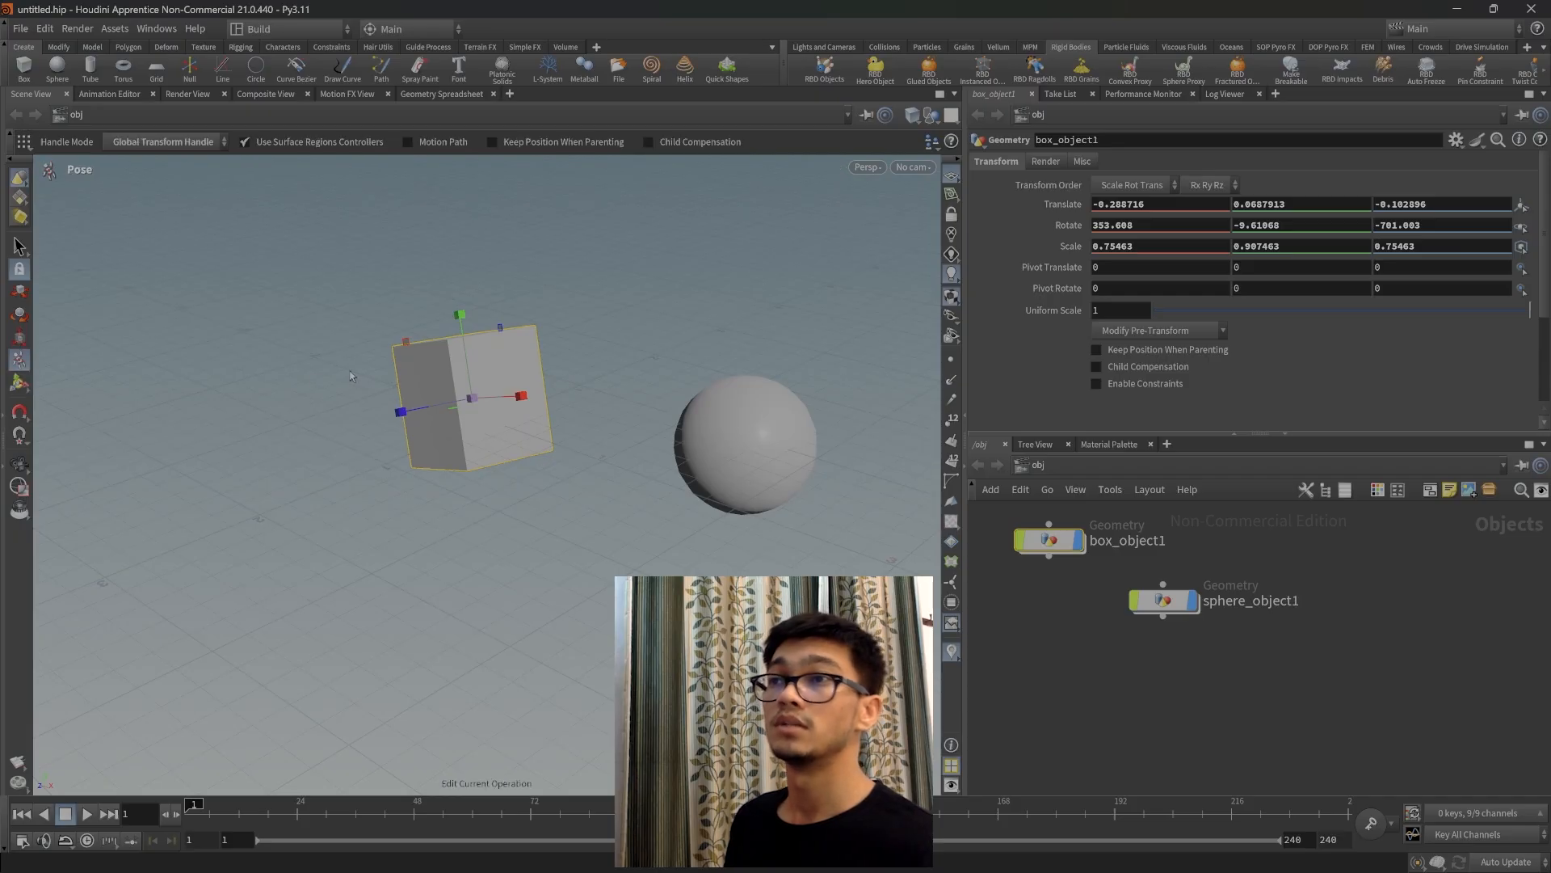
{"action": "left_click", "coordinate": [19, 382]}
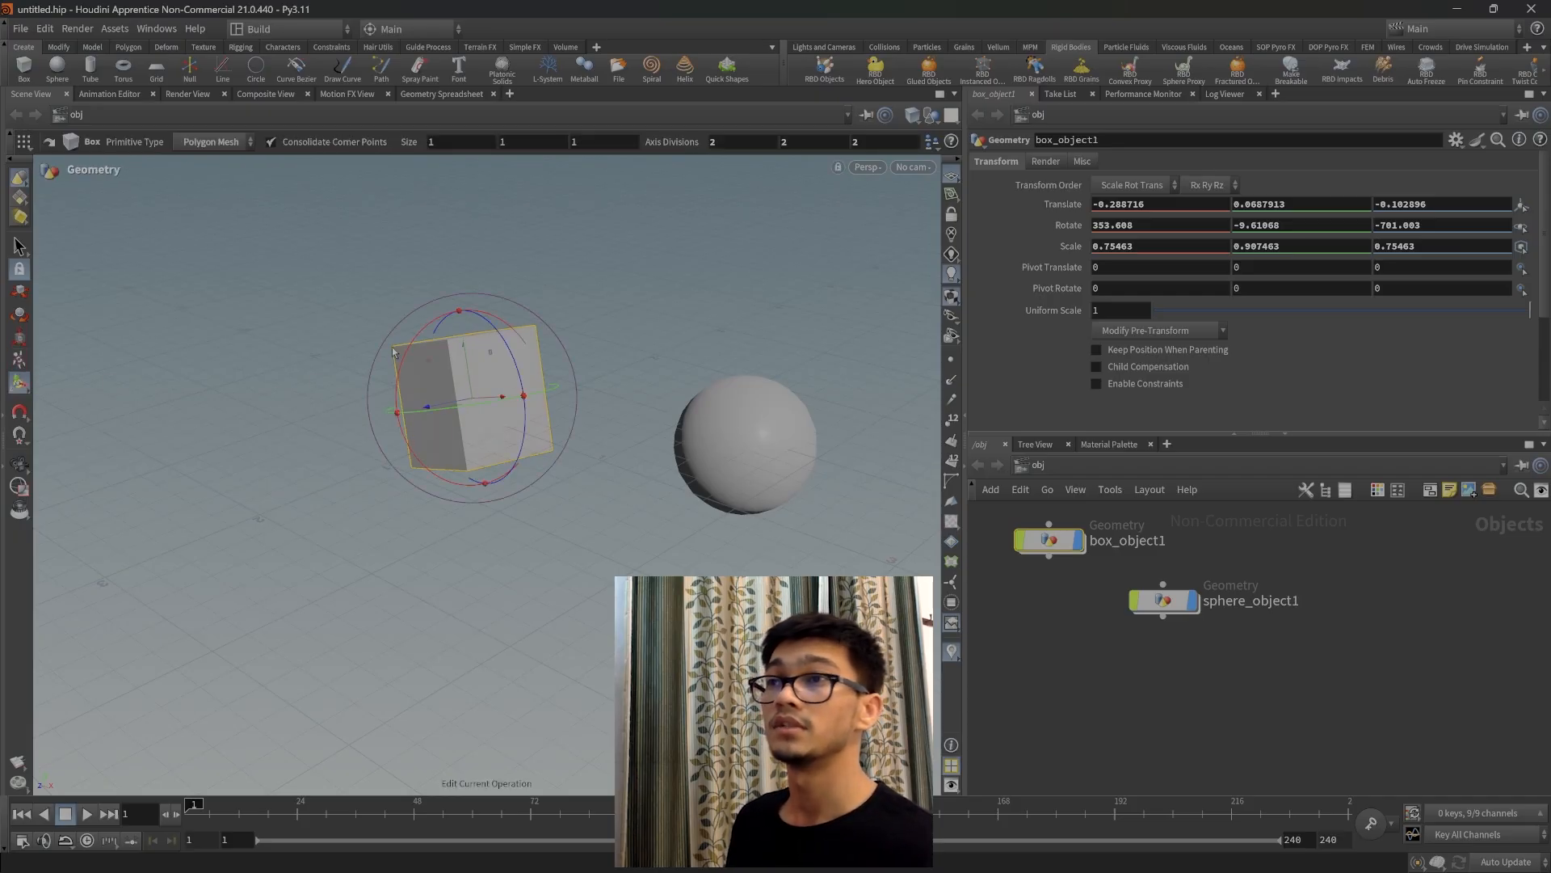
{"action": "left_click_drag", "start_coordinate": [474, 399], "coordinate": [412, 466]}
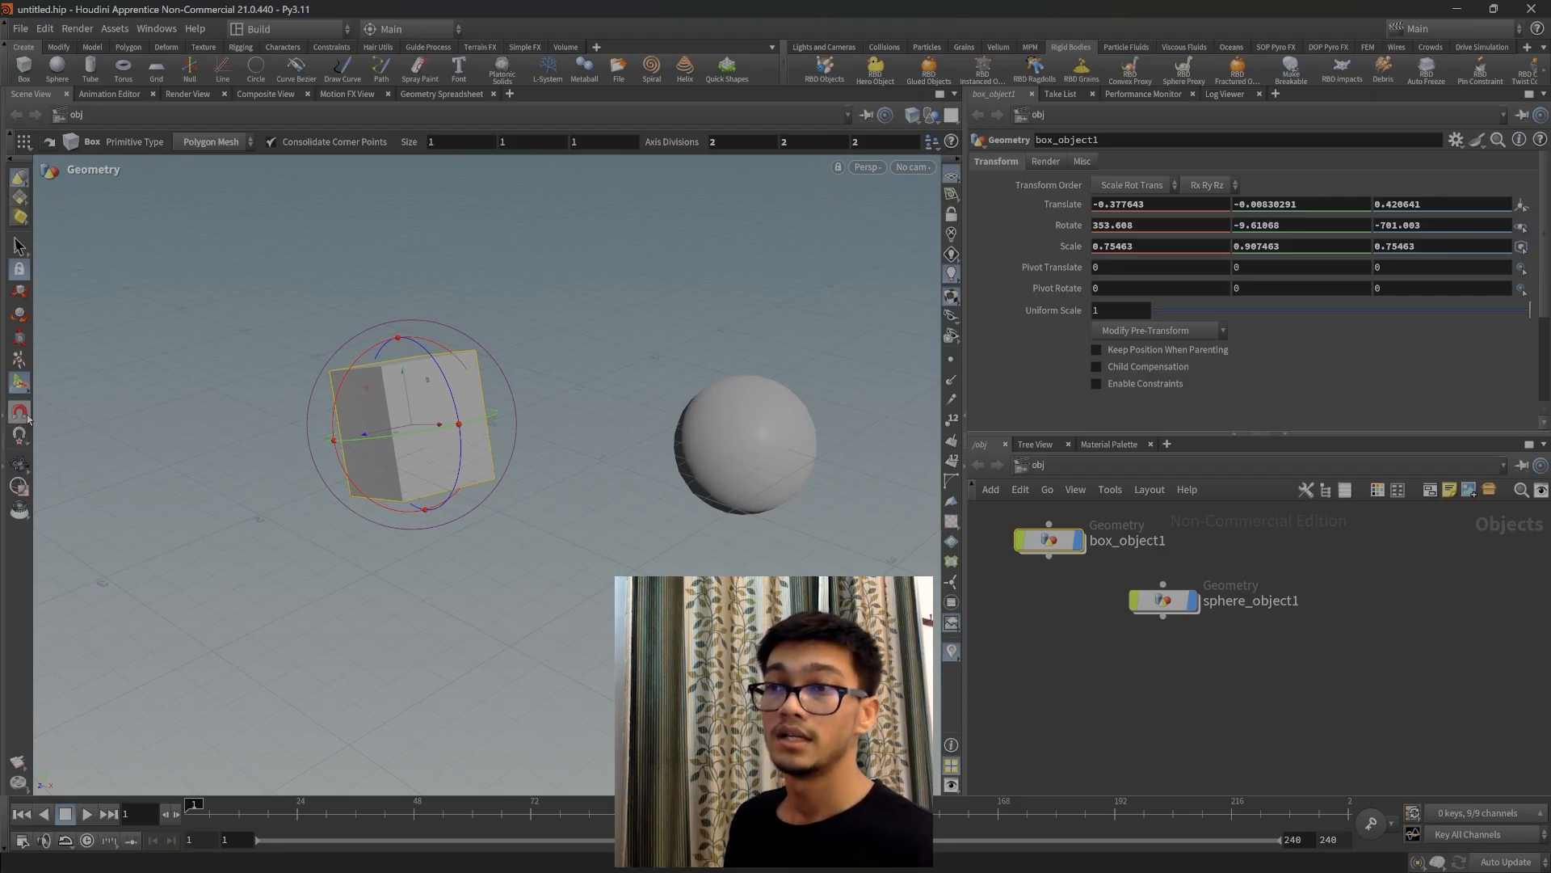
Practise orbiting, panning and zooming around the box and sphere with the View tool, and pan the network view.
{"action": "left_click", "coordinate": [20, 463]}
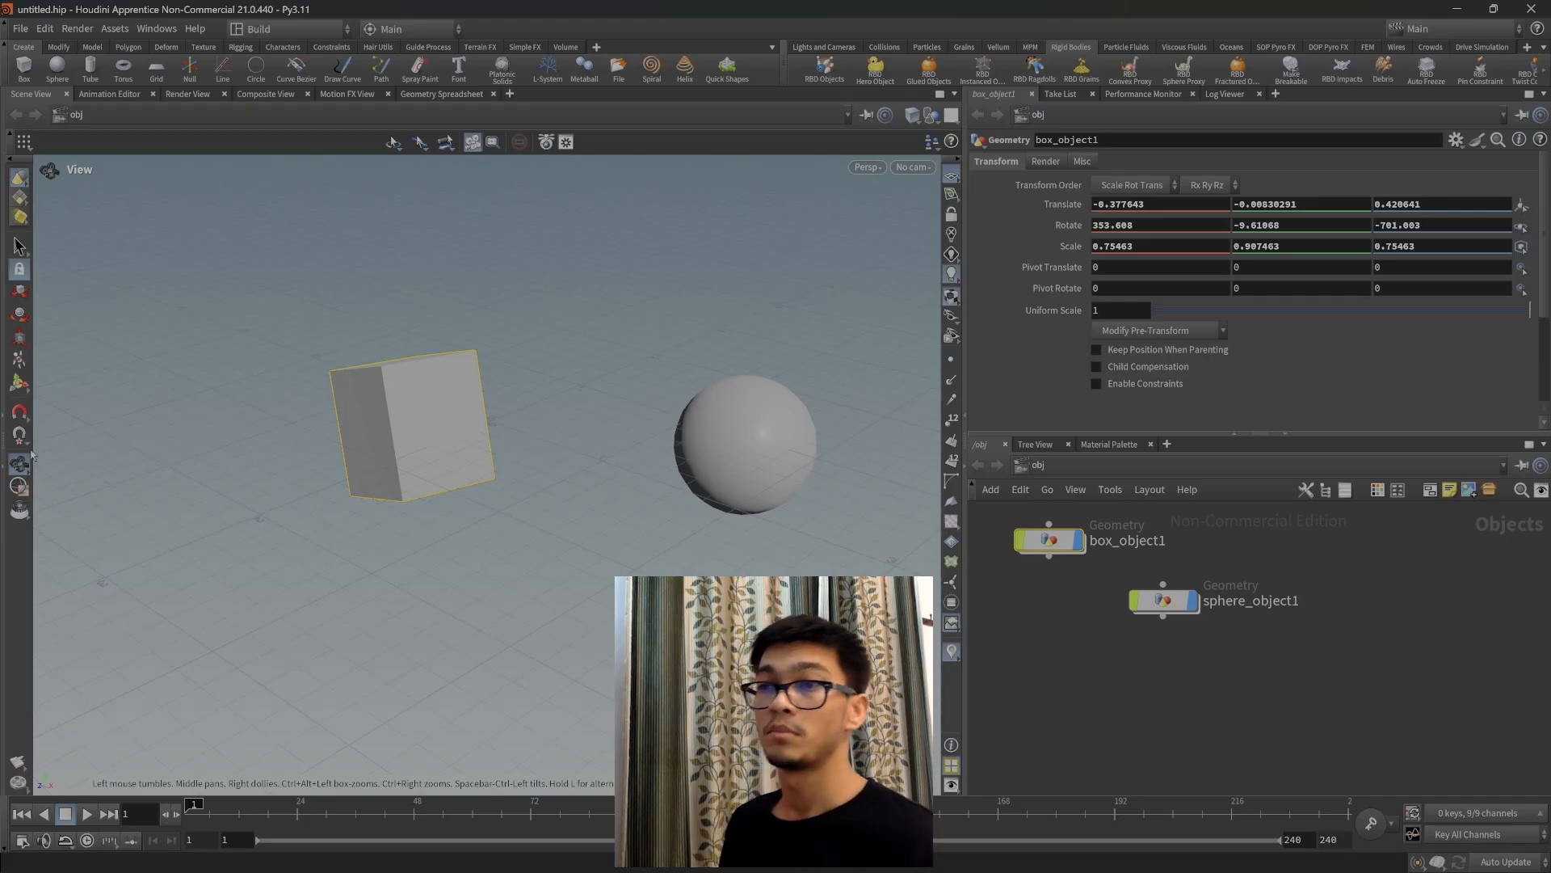
{"action": "mouse_move", "coordinate": [555, 457]}
{"action": "middle_mouse_down"}
{"action": "mouse_move", "coordinate": [368, 446]}
{"action": "mouse_move", "coordinate": [540, 480]}
{"action": "middle_mouse_up"}
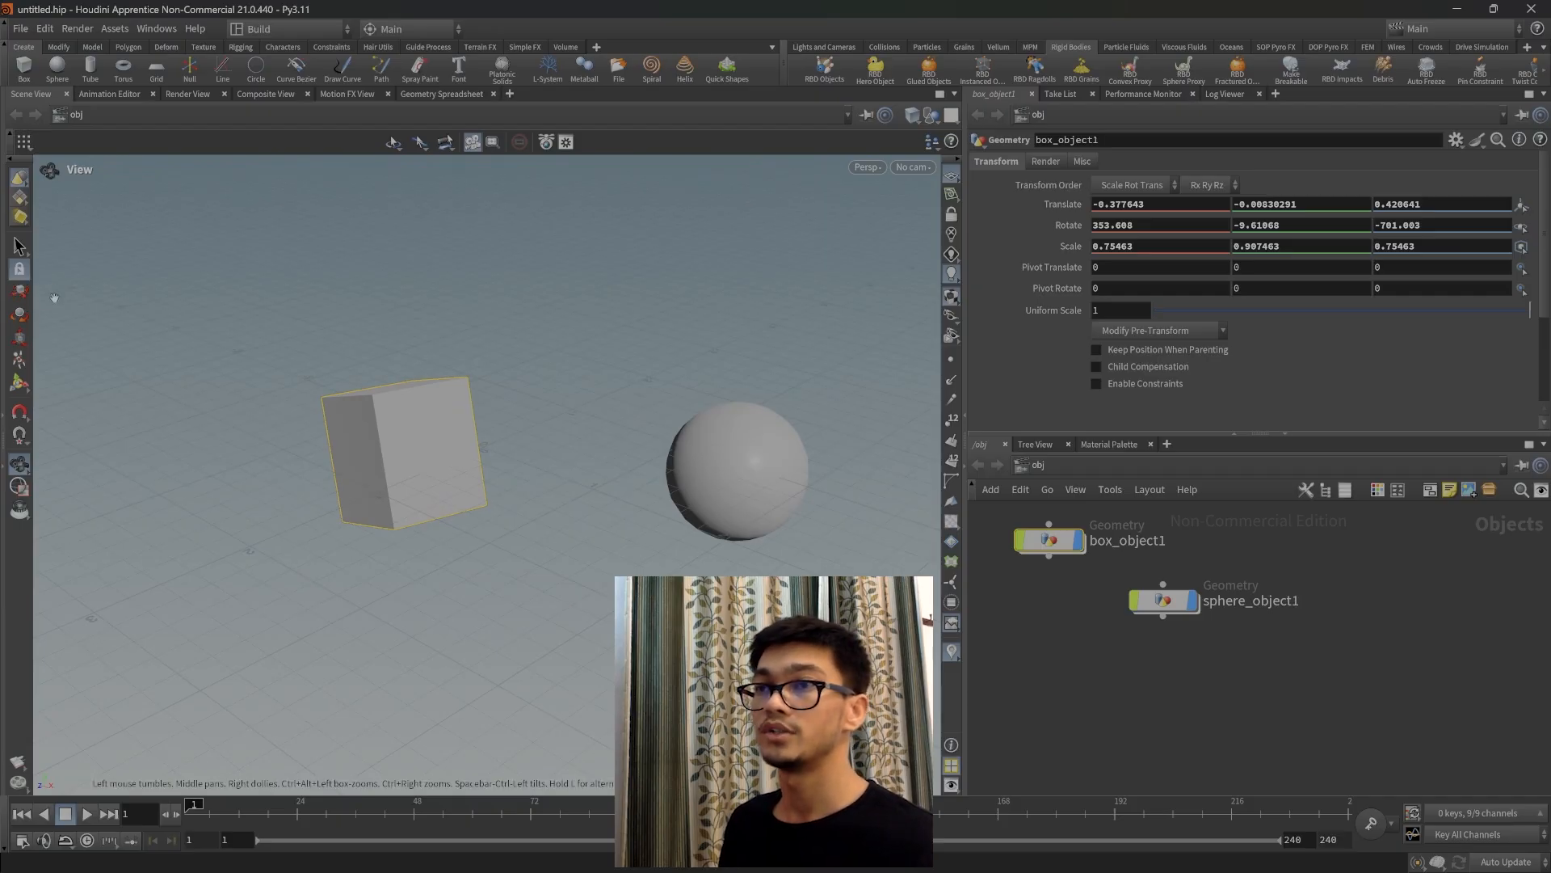
{"action": "left_click_drag", "start_coordinate": [412, 443], "coordinate": [527, 517]}
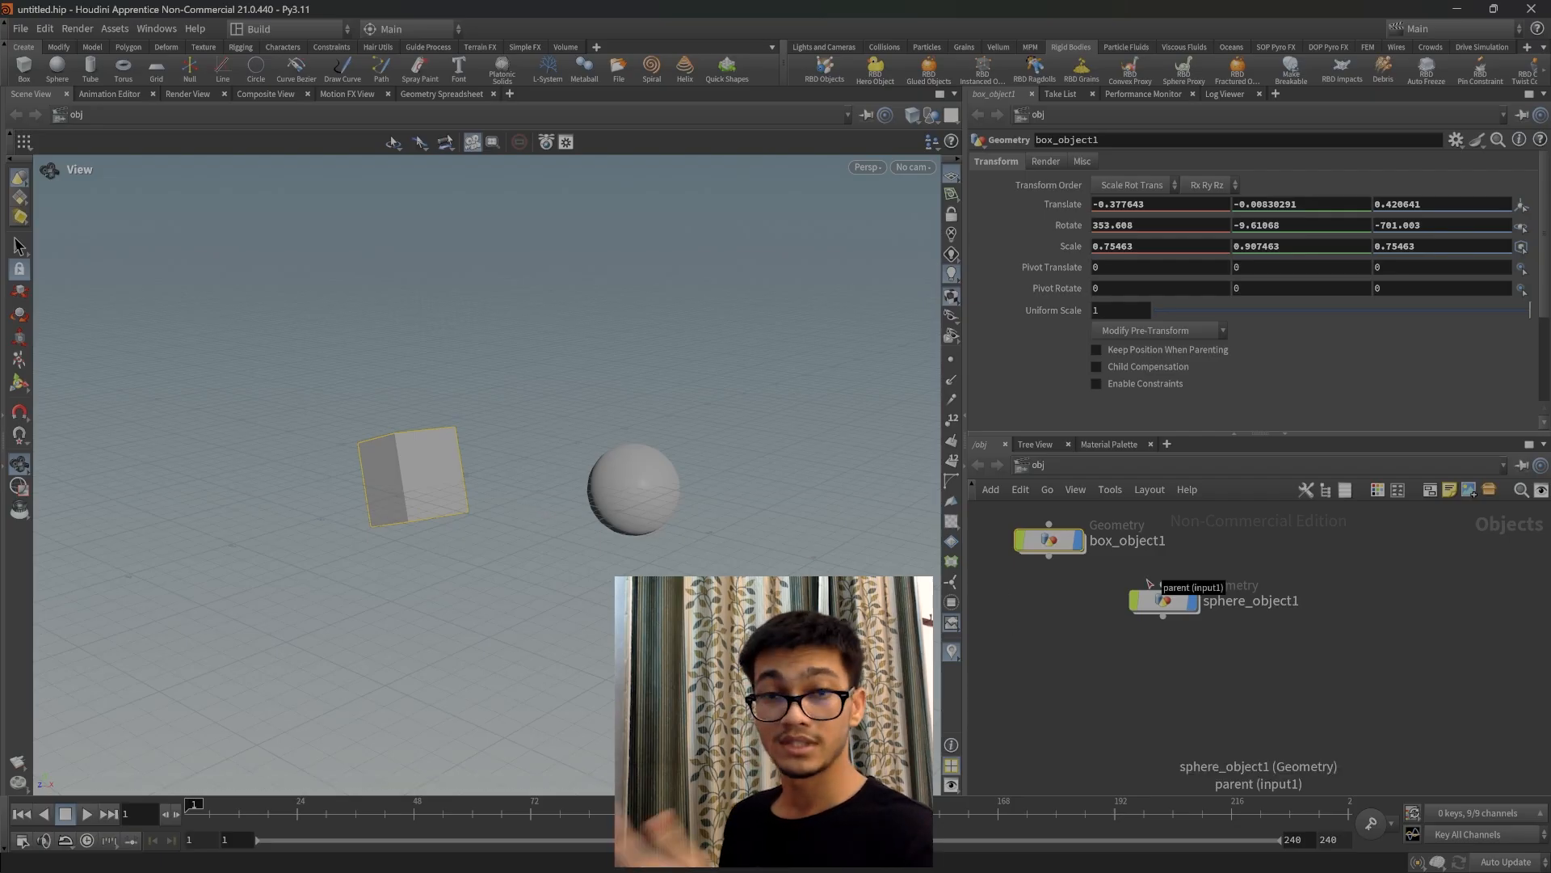
{"action": "middle_click_drag", "start_coordinate": [1312, 686], "coordinate": [1411, 740]}
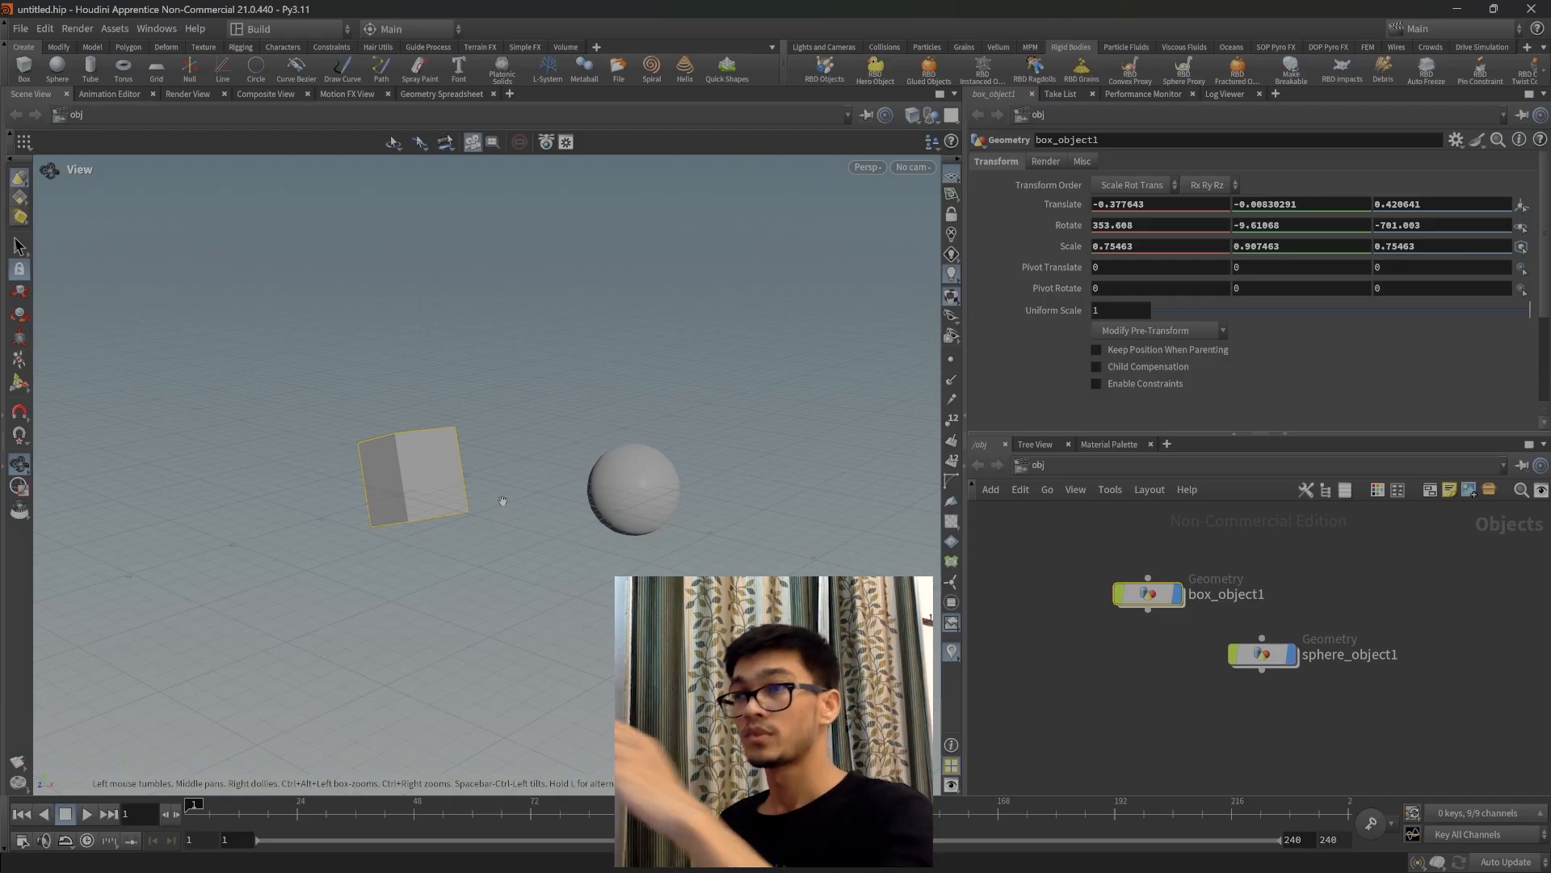
{"action": "left_click_drag", "start_coordinate": [528, 463], "coordinate": [440, 404]}
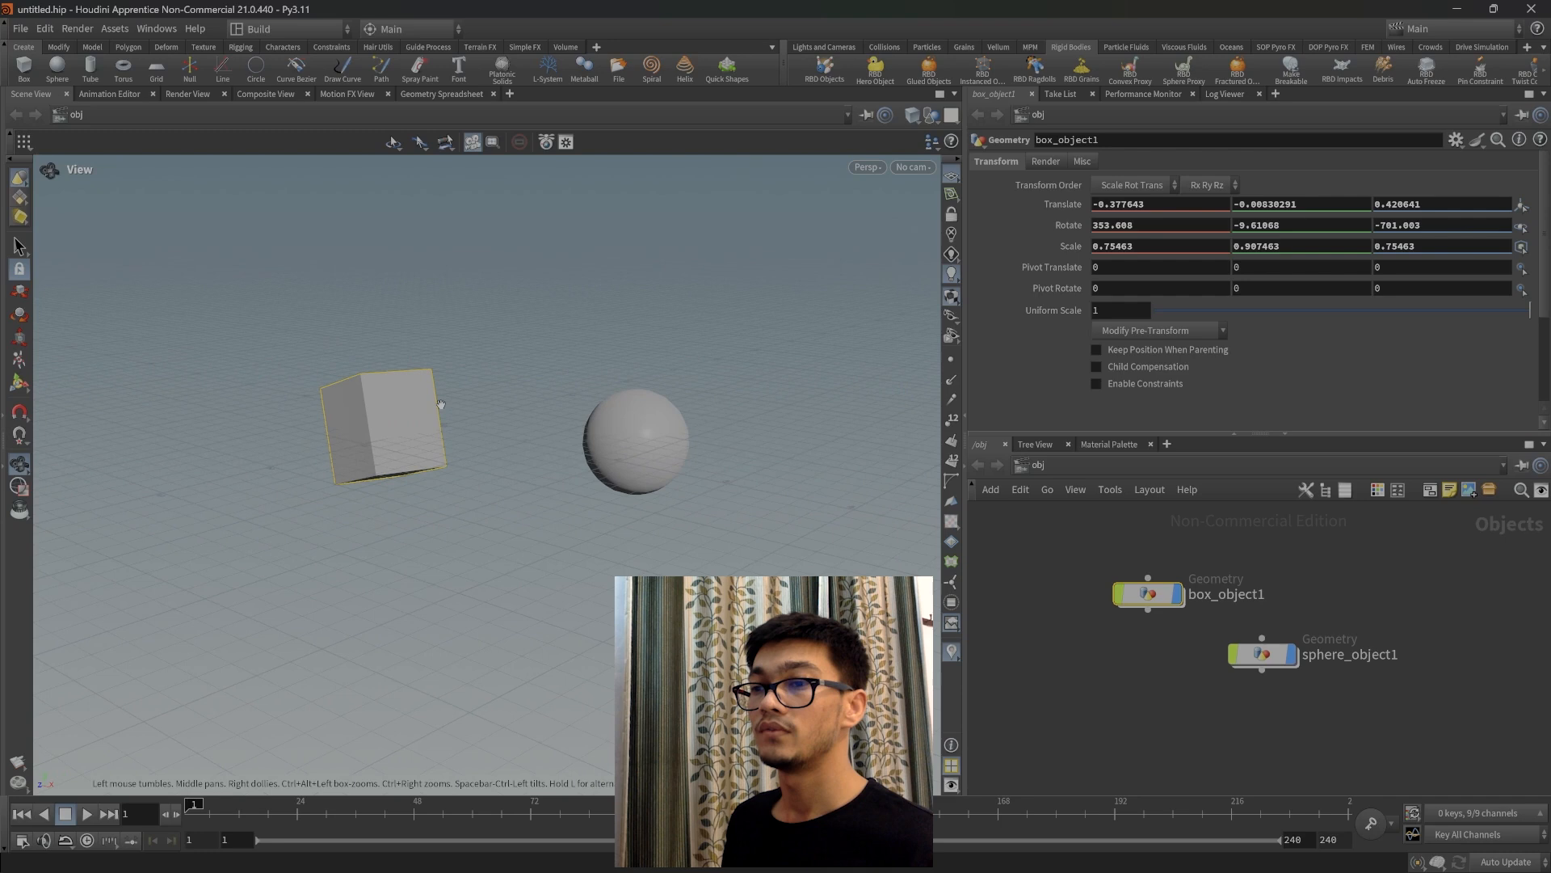
{"action": "middle_click_drag", "start_coordinate": [472, 404], "coordinate": [491, 489]}
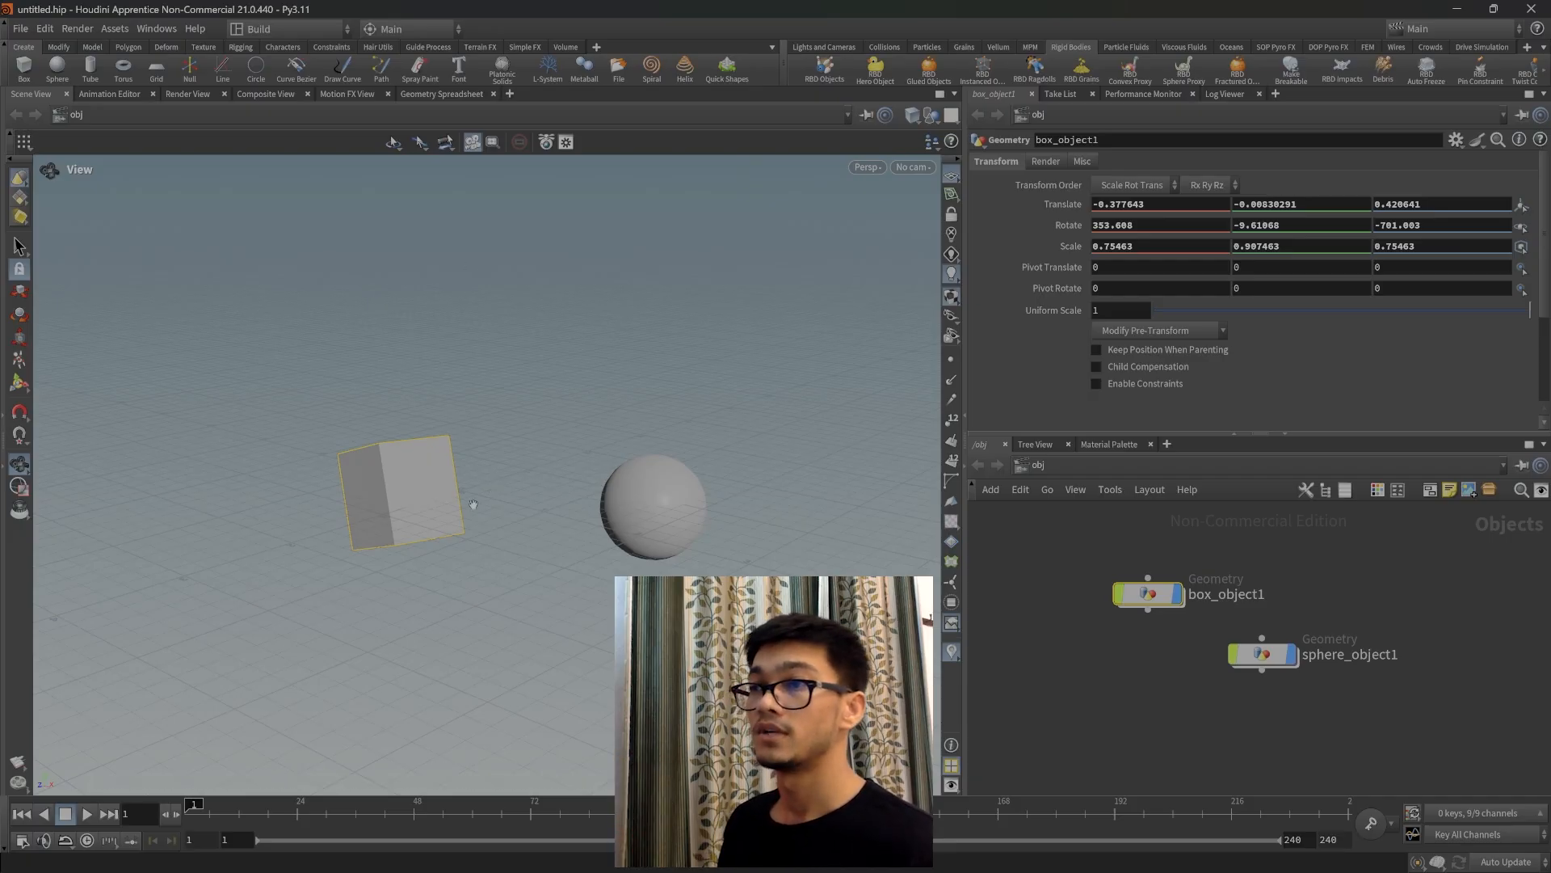
{"action": "middle_click_drag", "start_coordinate": [453, 451], "coordinate": [523, 371]}
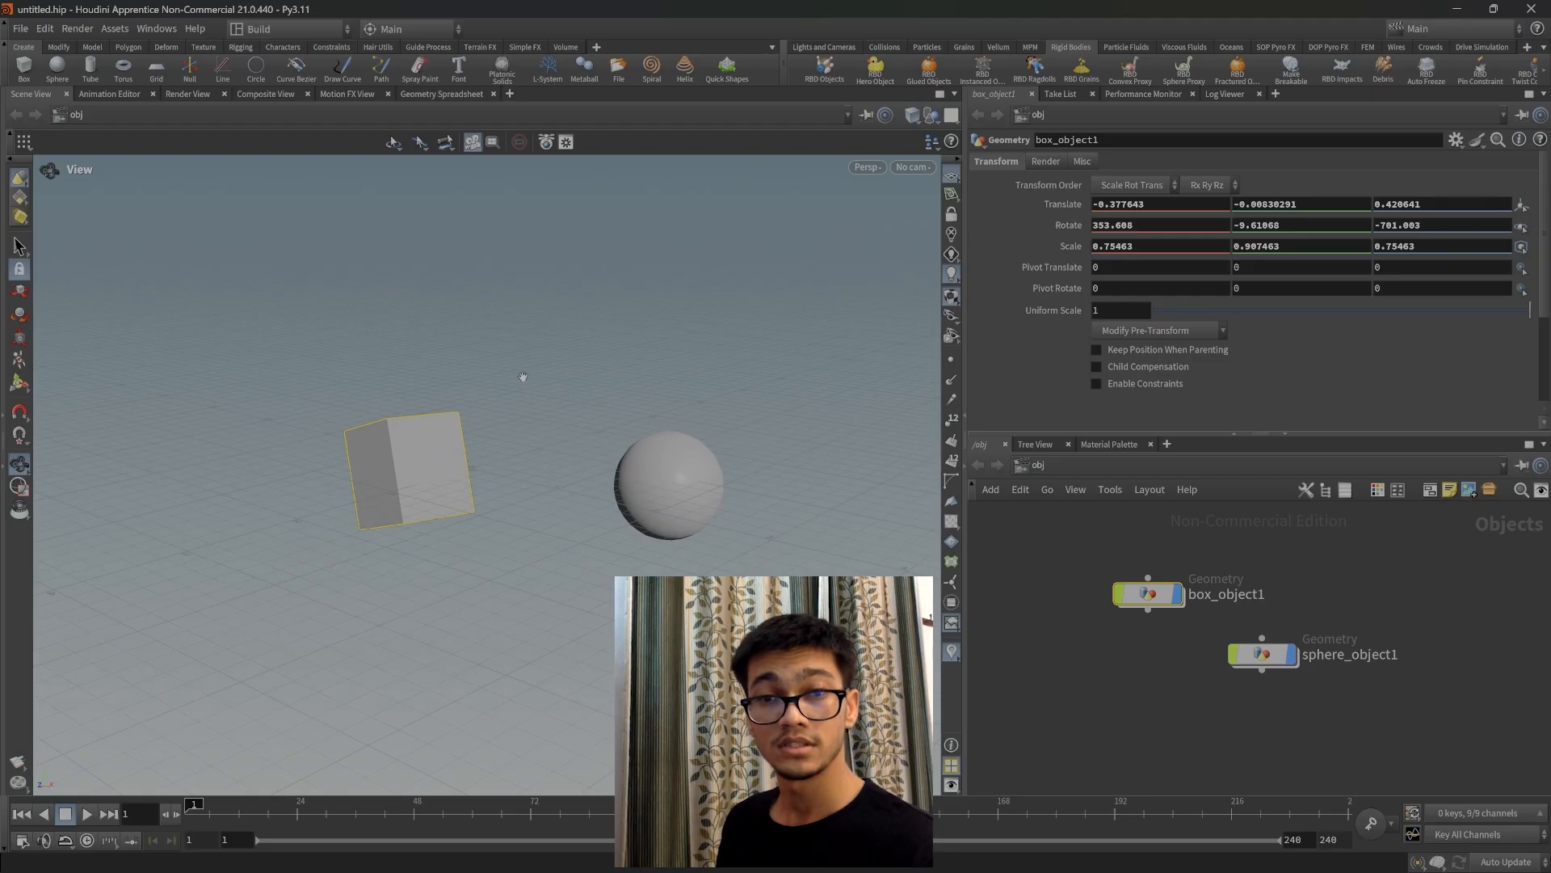
{"action": "middle_click_drag", "start_coordinate": [559, 488], "coordinate": [473, 435]}
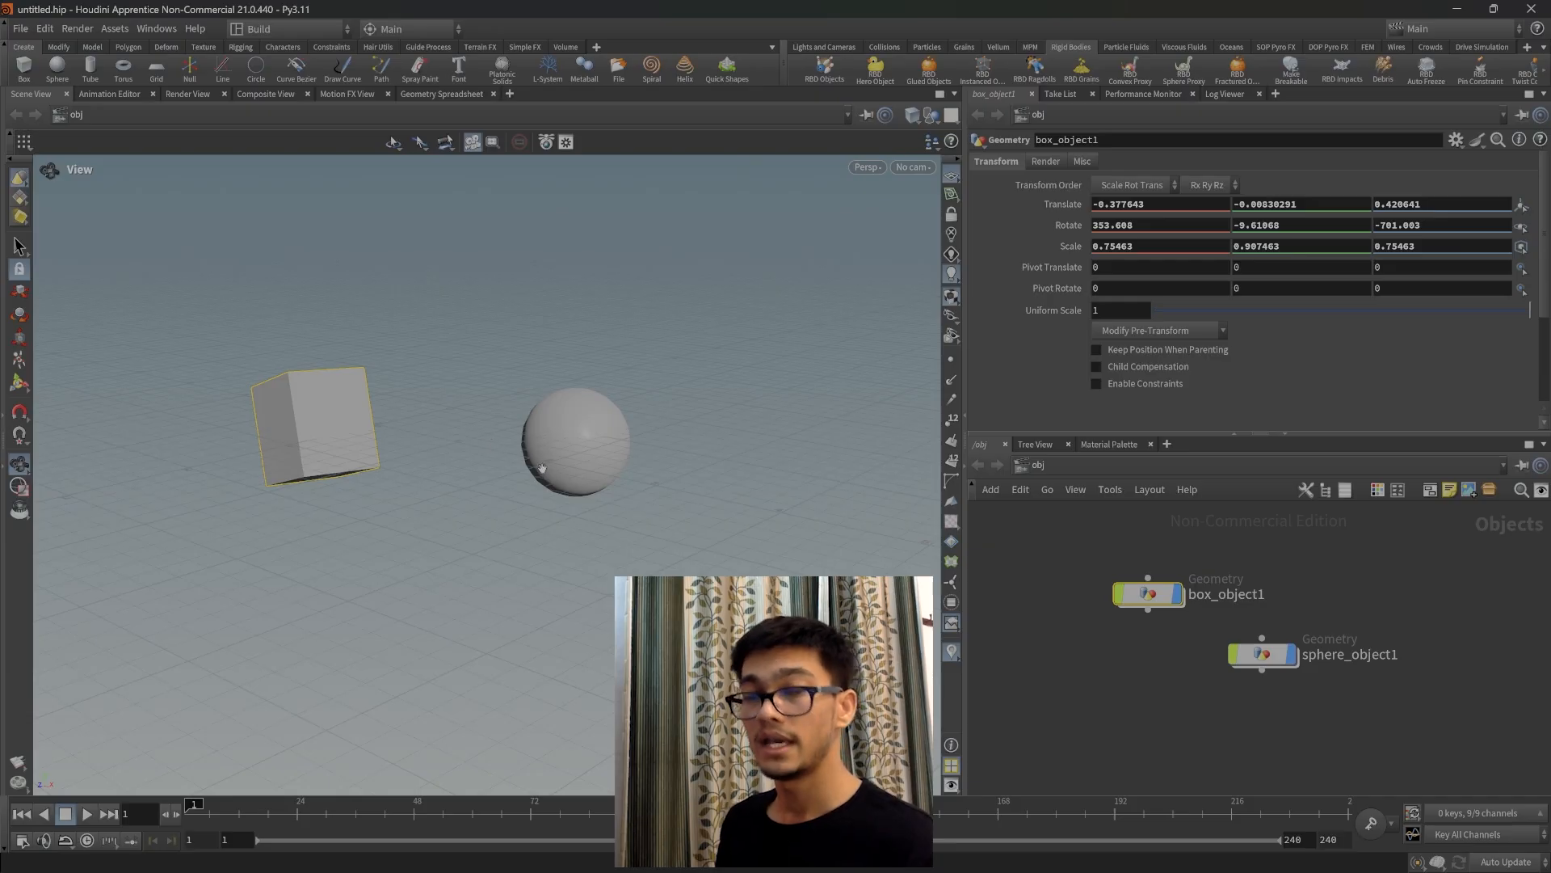
Switch to the Select tool, clear the selection, and practise selecting the box and the sphere in turn with selection boxes.
{"action": "right_click_drag", "start_coordinate": [479, 442], "coordinate": [517, 385]}
{"action": "middle_click_drag", "start_coordinate": [430, 467], "coordinate": [554, 457]}
{"action": "left_click_drag", "start_coordinate": [554, 457], "coordinate": [455, 463]}
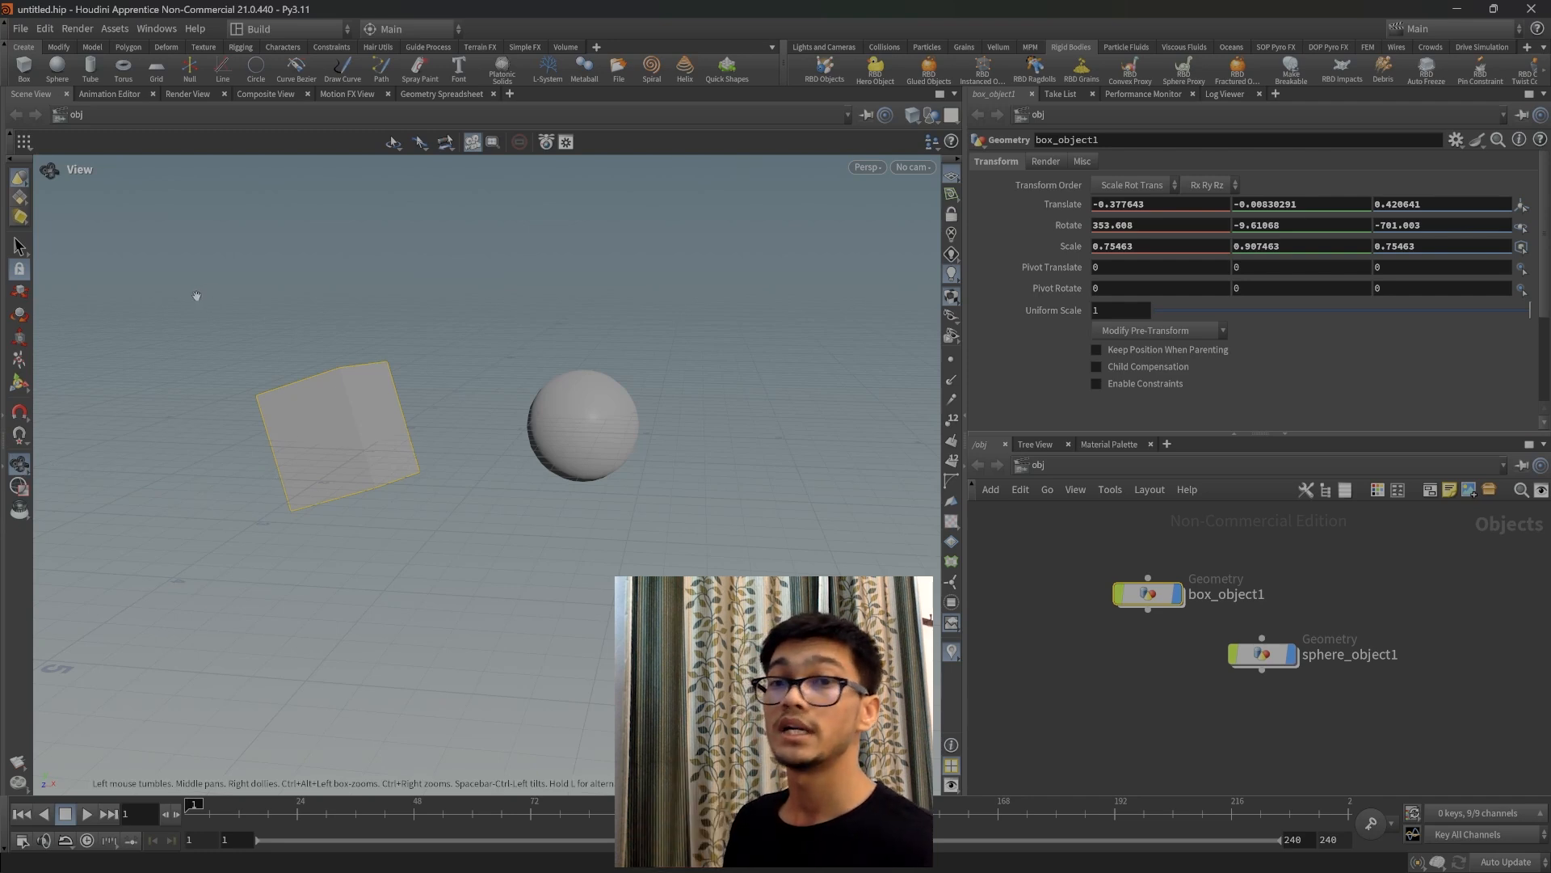
{"action": "key", "text": "s"}
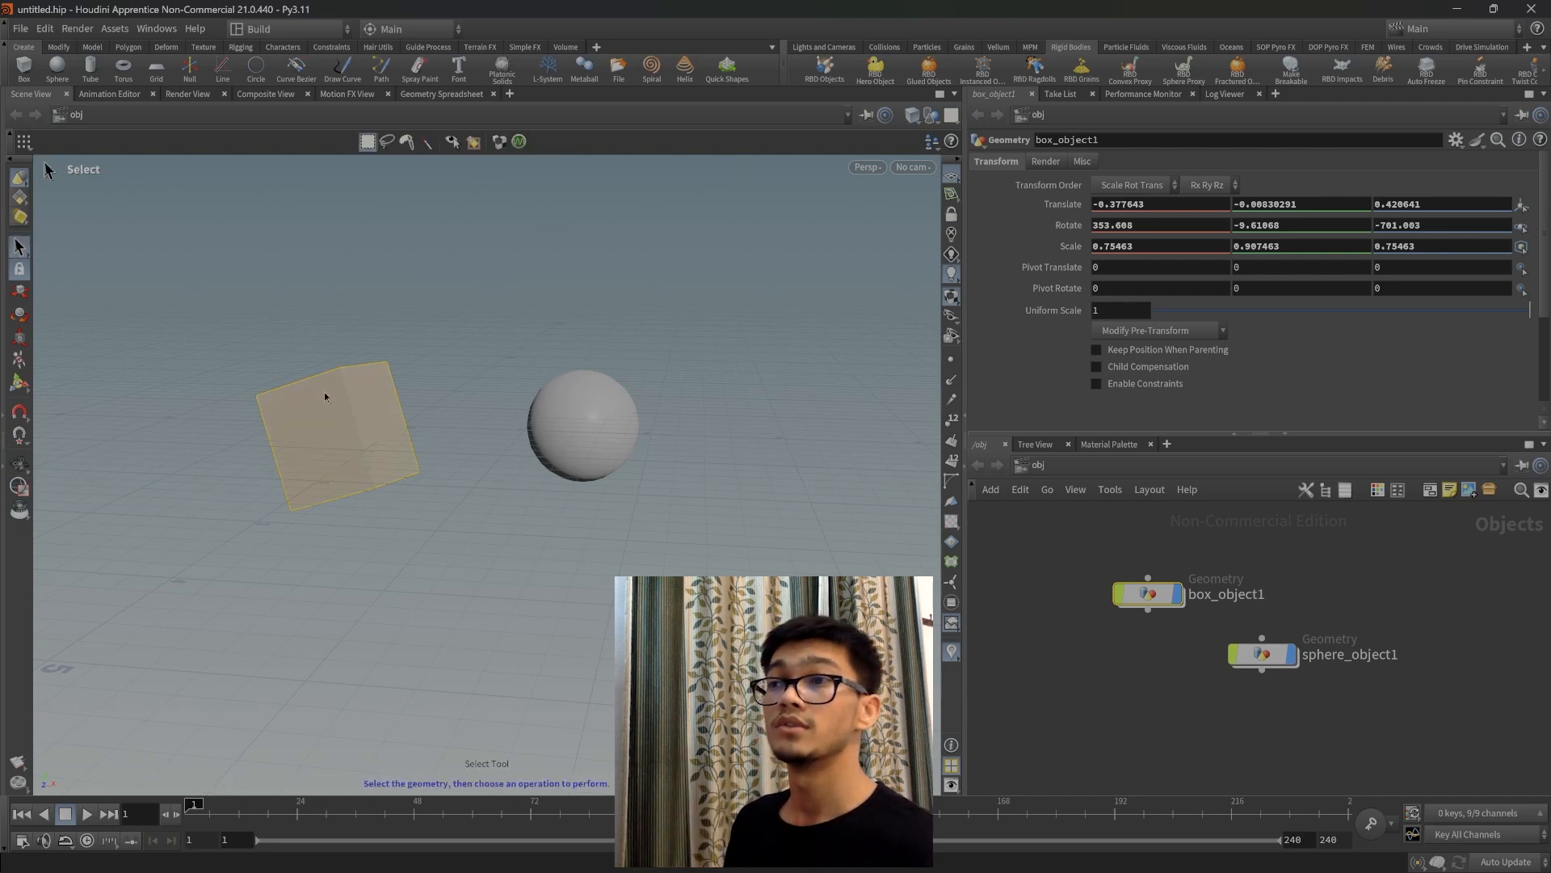
{"action": "left_click", "coordinate": [457, 454]}
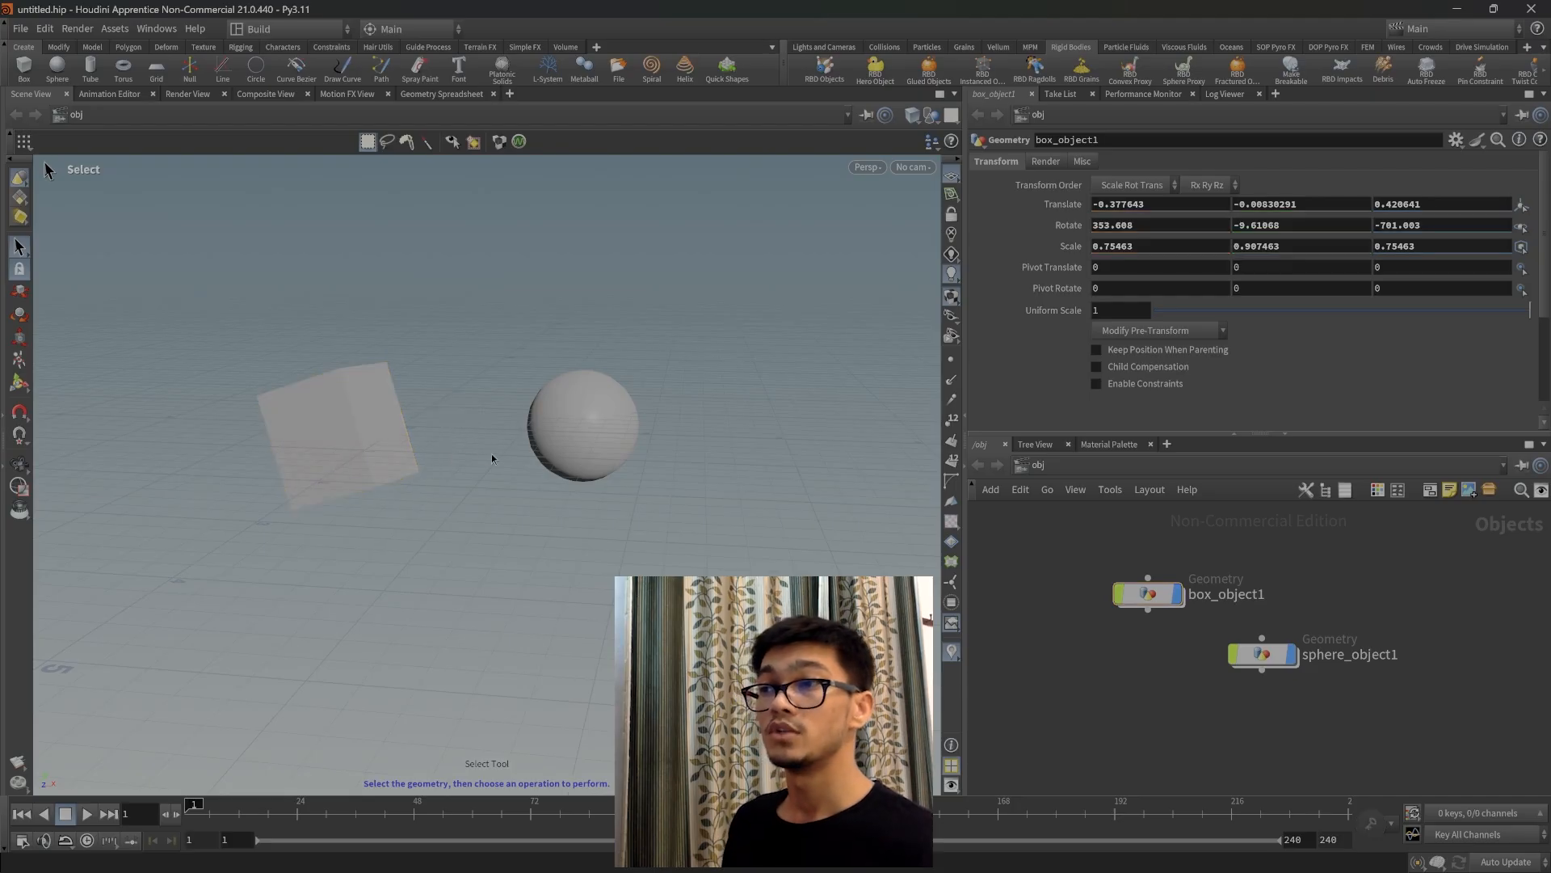
{"action": "left_click_drag", "start_coordinate": [365, 385], "coordinate": [368, 388]}
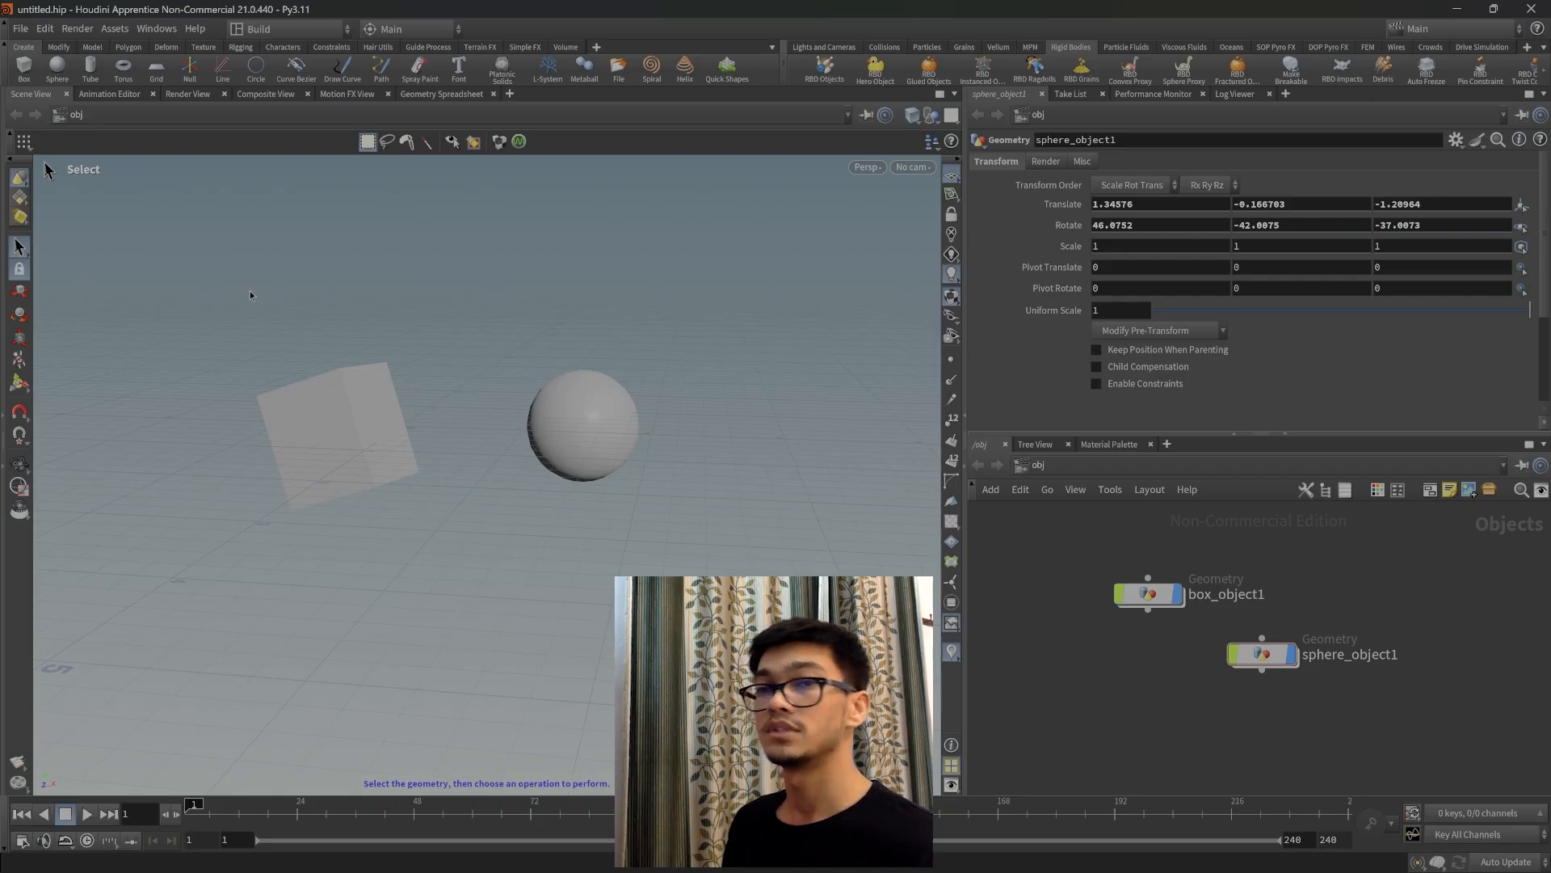
{"action": "left_click_drag", "start_coordinate": [355, 346], "coordinate": [491, 416]}
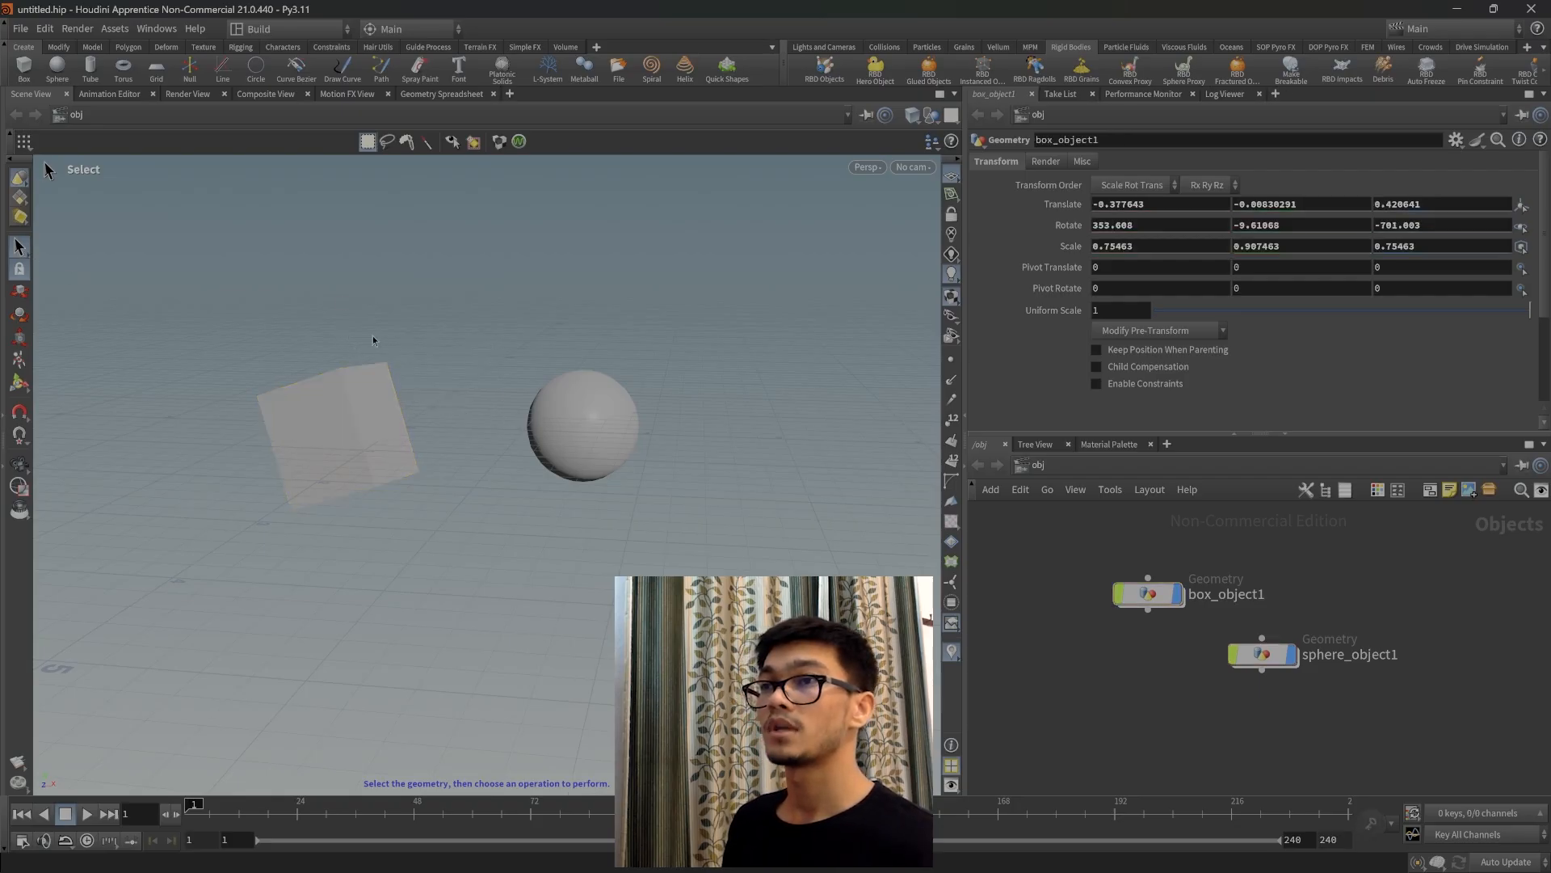
{"action": "left_click_drag", "start_coordinate": [680, 493], "coordinate": [263, 314]}
{"action": "left_click_drag", "start_coordinate": [494, 441], "coordinate": [589, 410]}
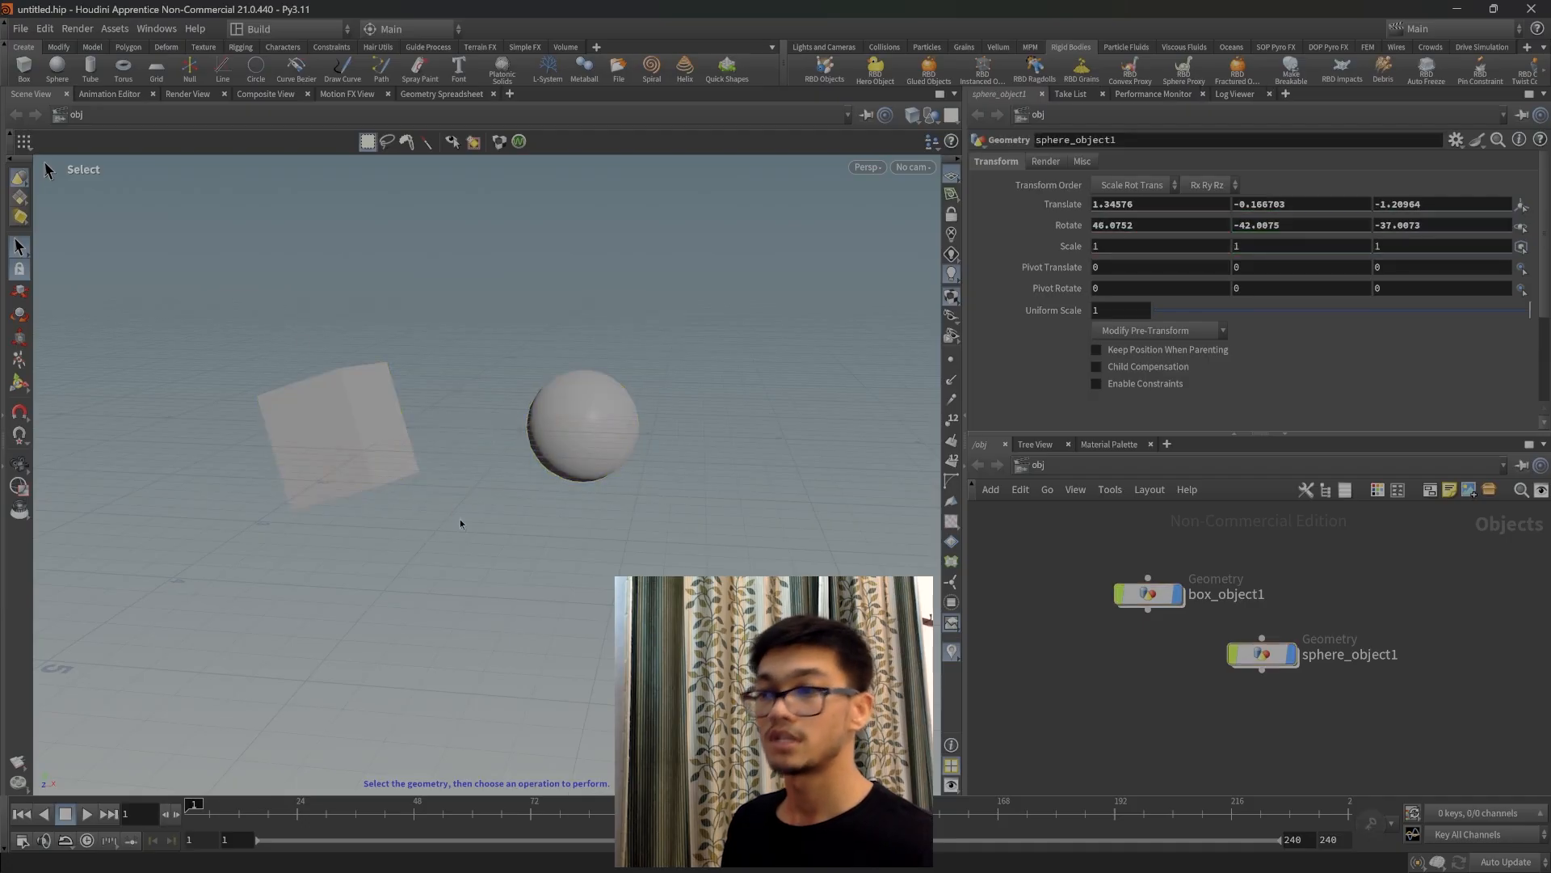
{"action": "right_click_drag", "start_coordinate": [500, 512], "coordinate": [475, 483]}
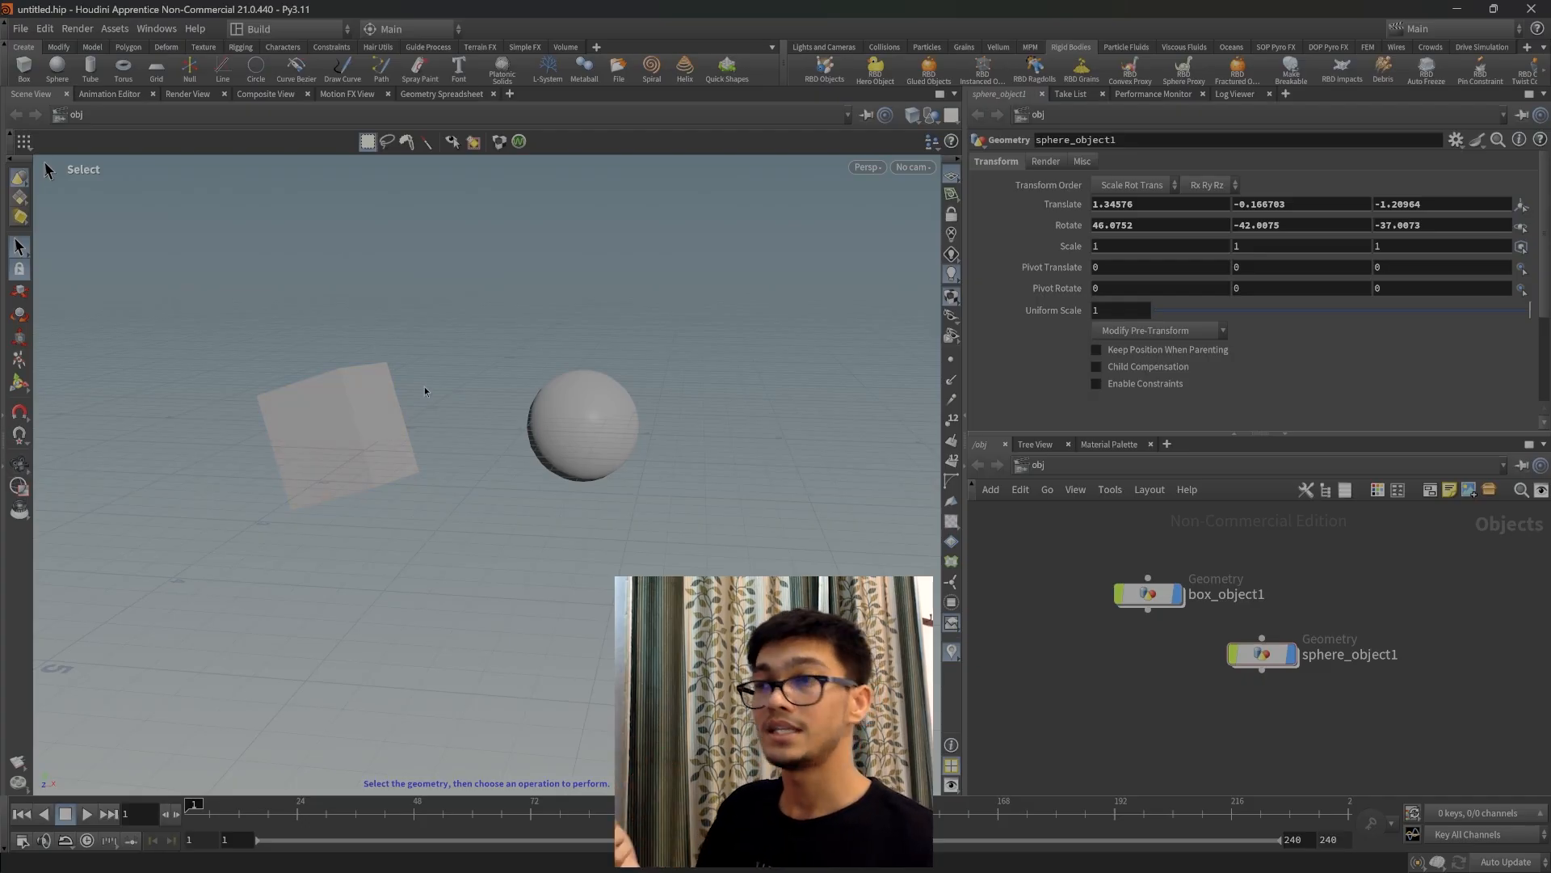
Orbit the scene with the View tool, then return to the Select tool to select the sphere and clear the selection.
{"action": "key", "text": "Escape"}
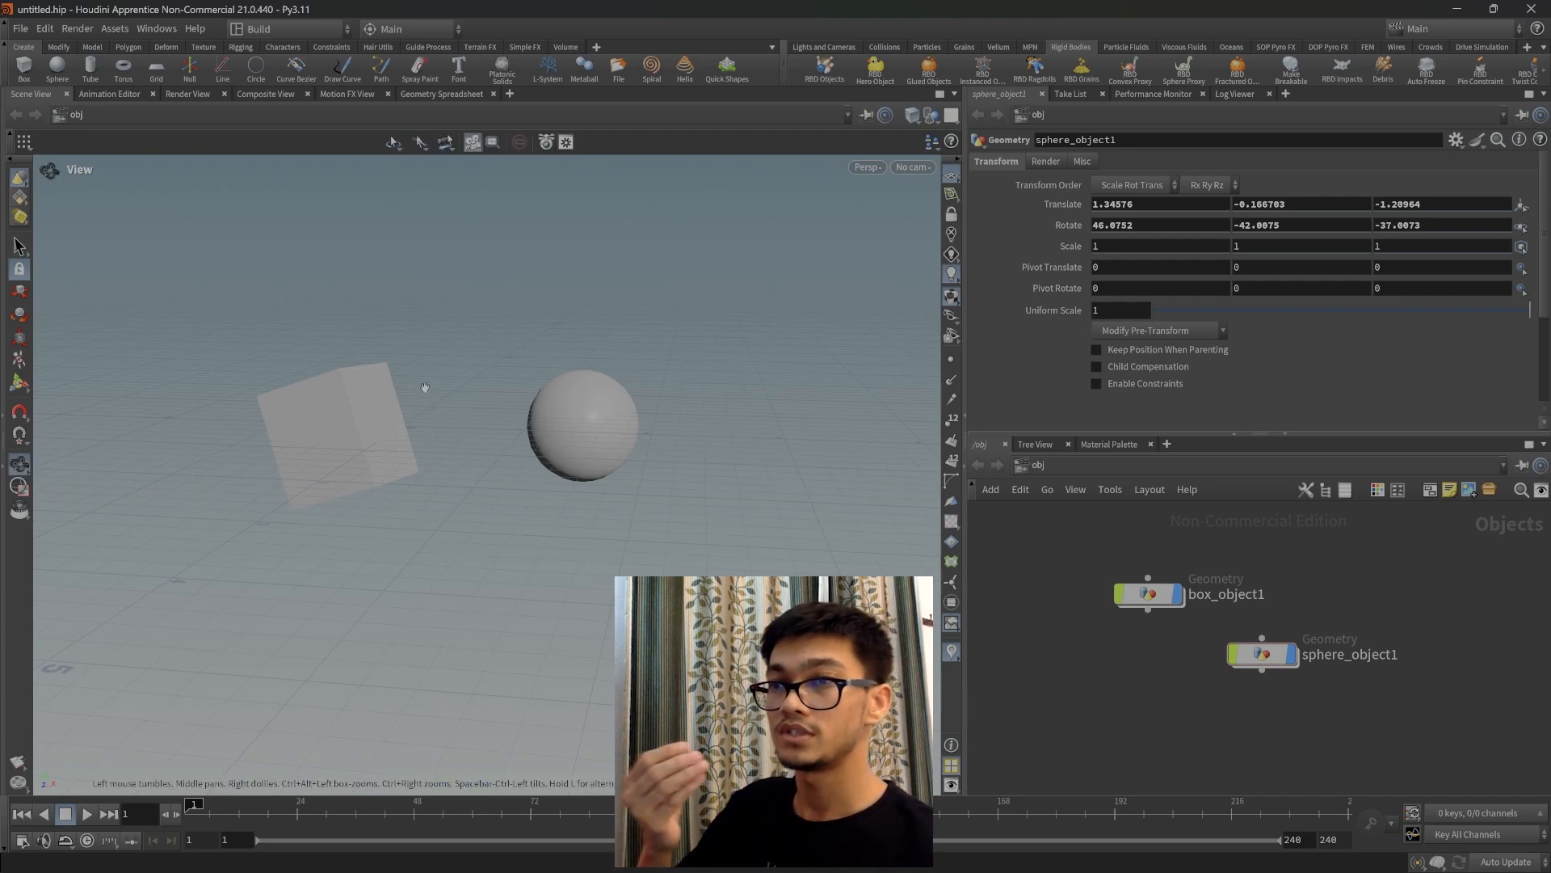
{"action": "left_click_drag", "start_coordinate": [425, 387], "coordinate": [183, 389]}
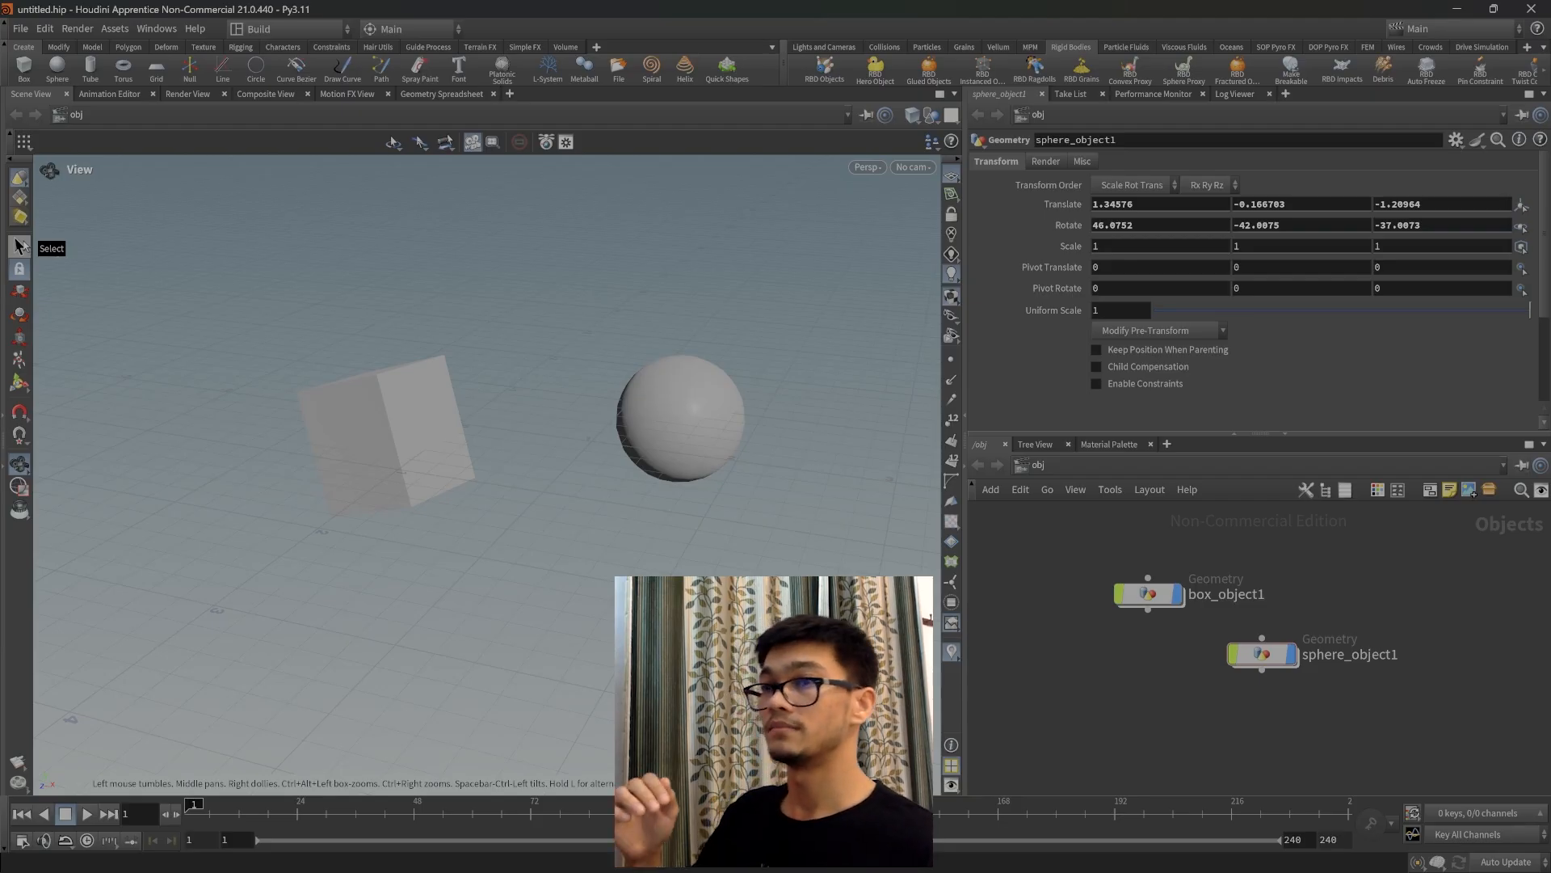
{"action": "left_click", "coordinate": [19, 246]}
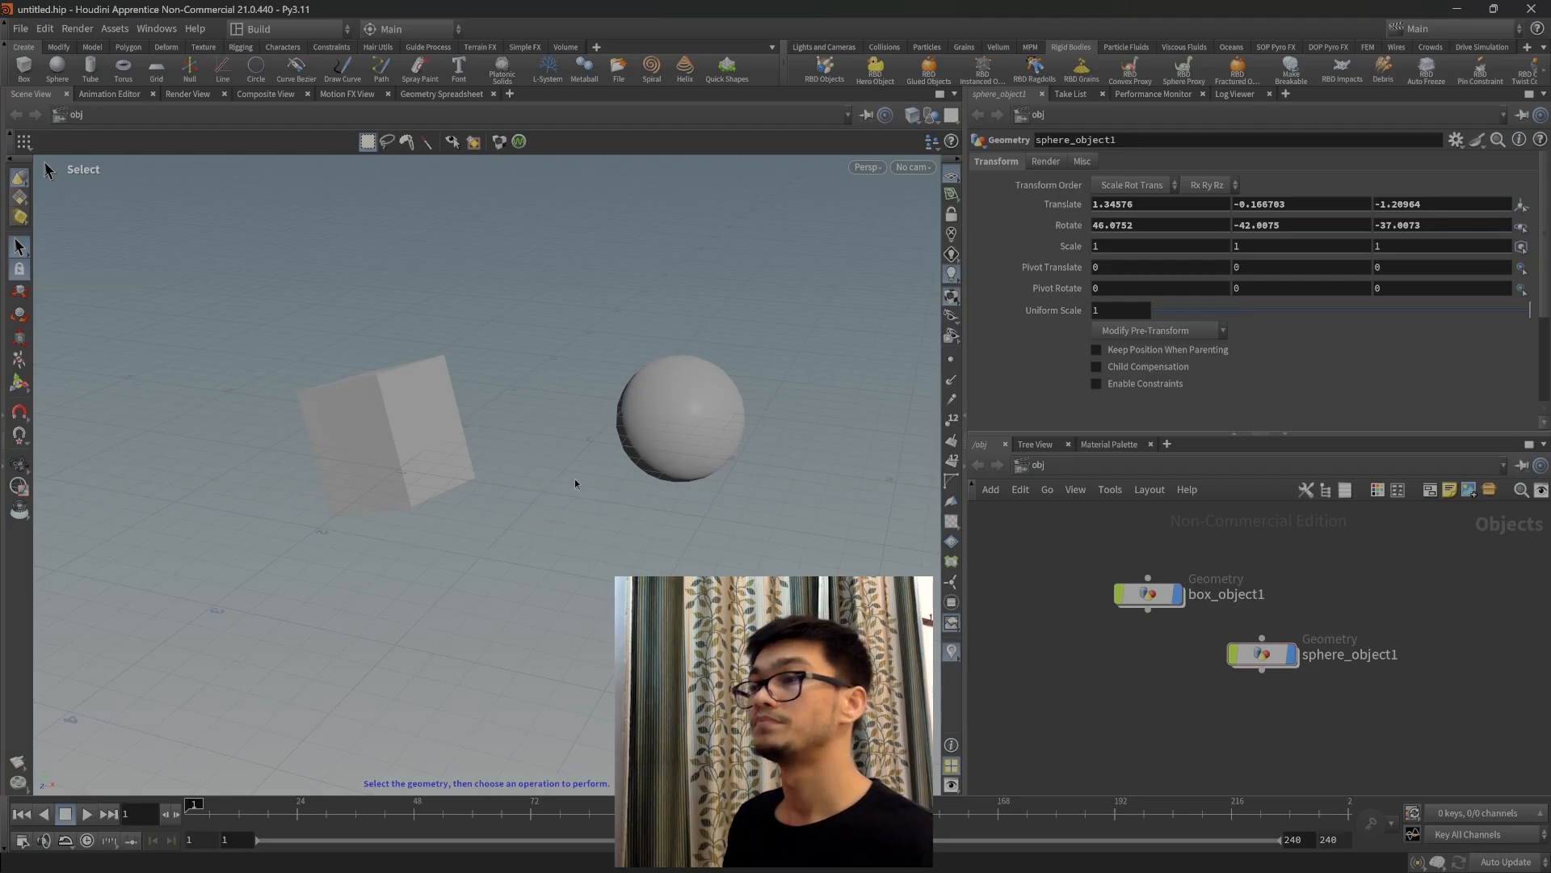
{"action": "left_click", "coordinate": [681, 417]}
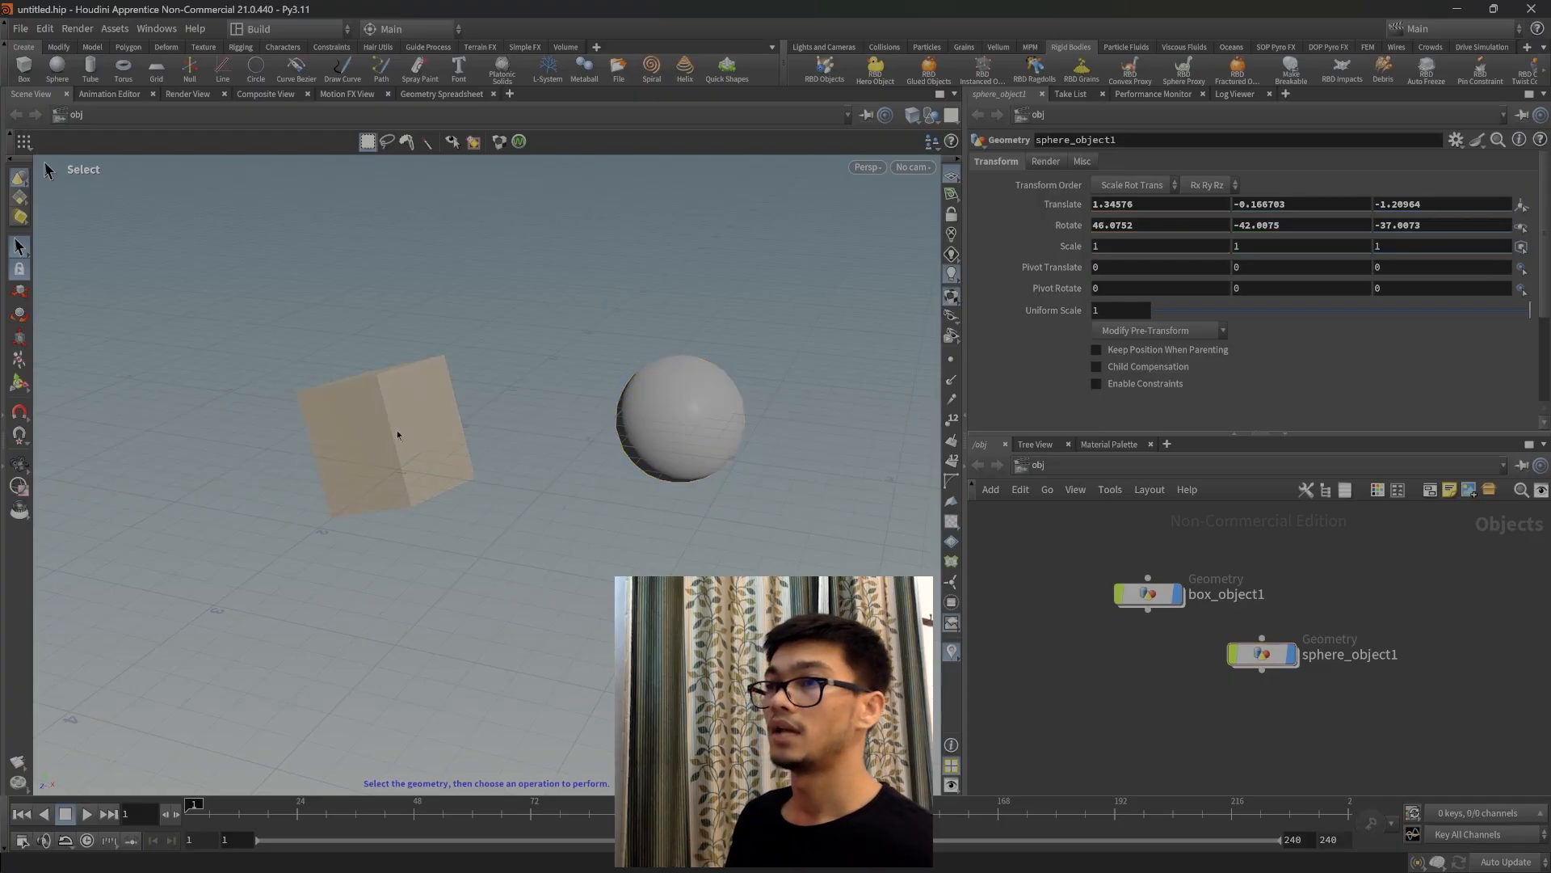
{"action": "left_click", "coordinate": [482, 439]}
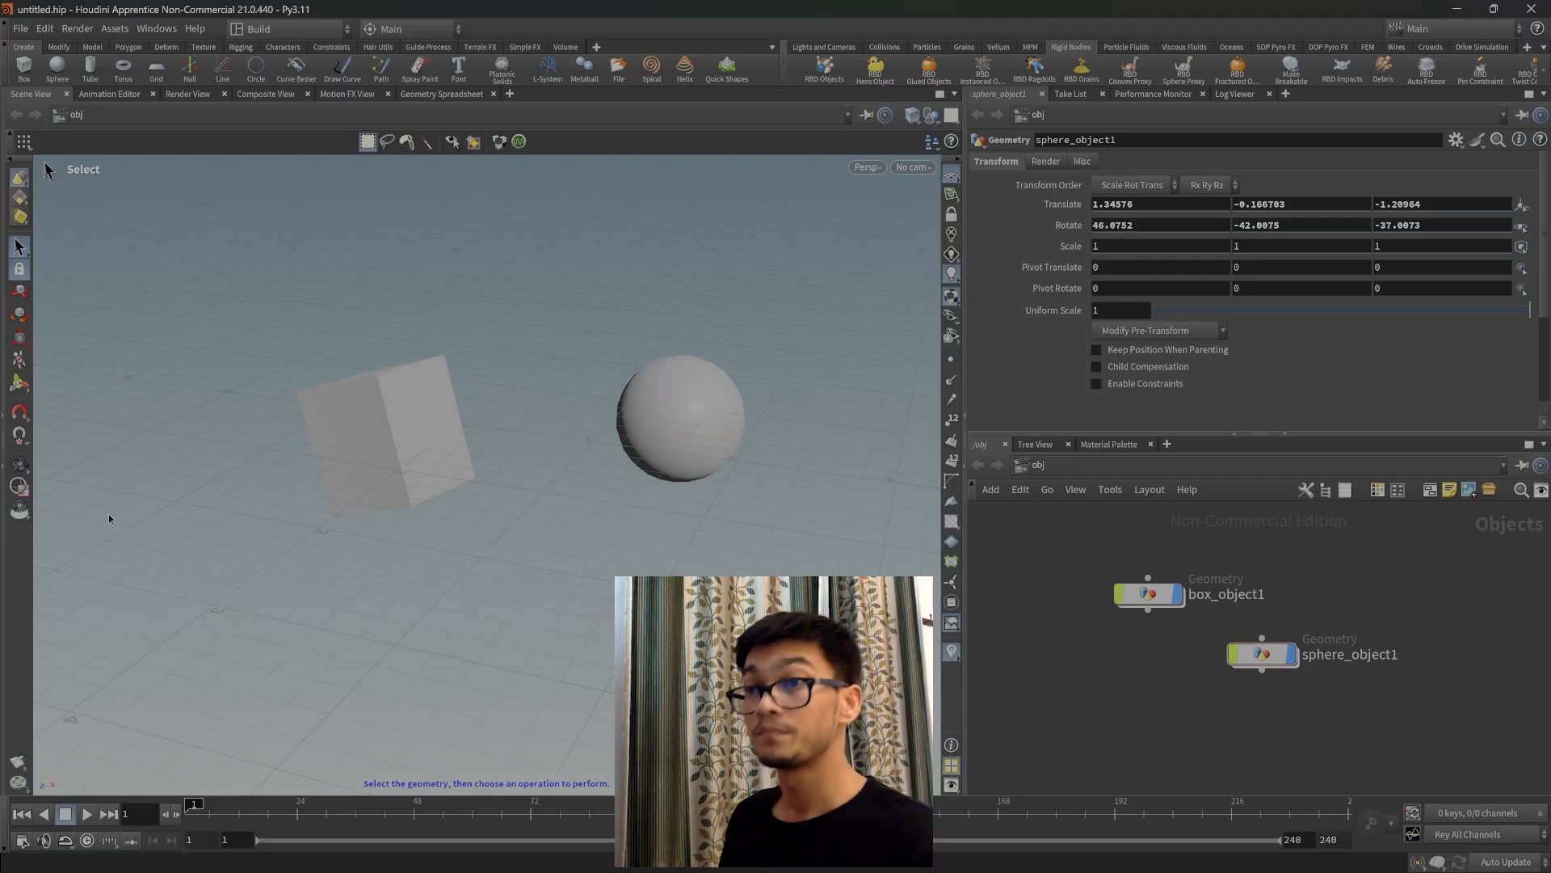
Turn on First Person Navigation for the View tool and practise moving forward, backward and sideways around the box and sphere.
{"action": "left_click", "coordinate": [19, 463]}
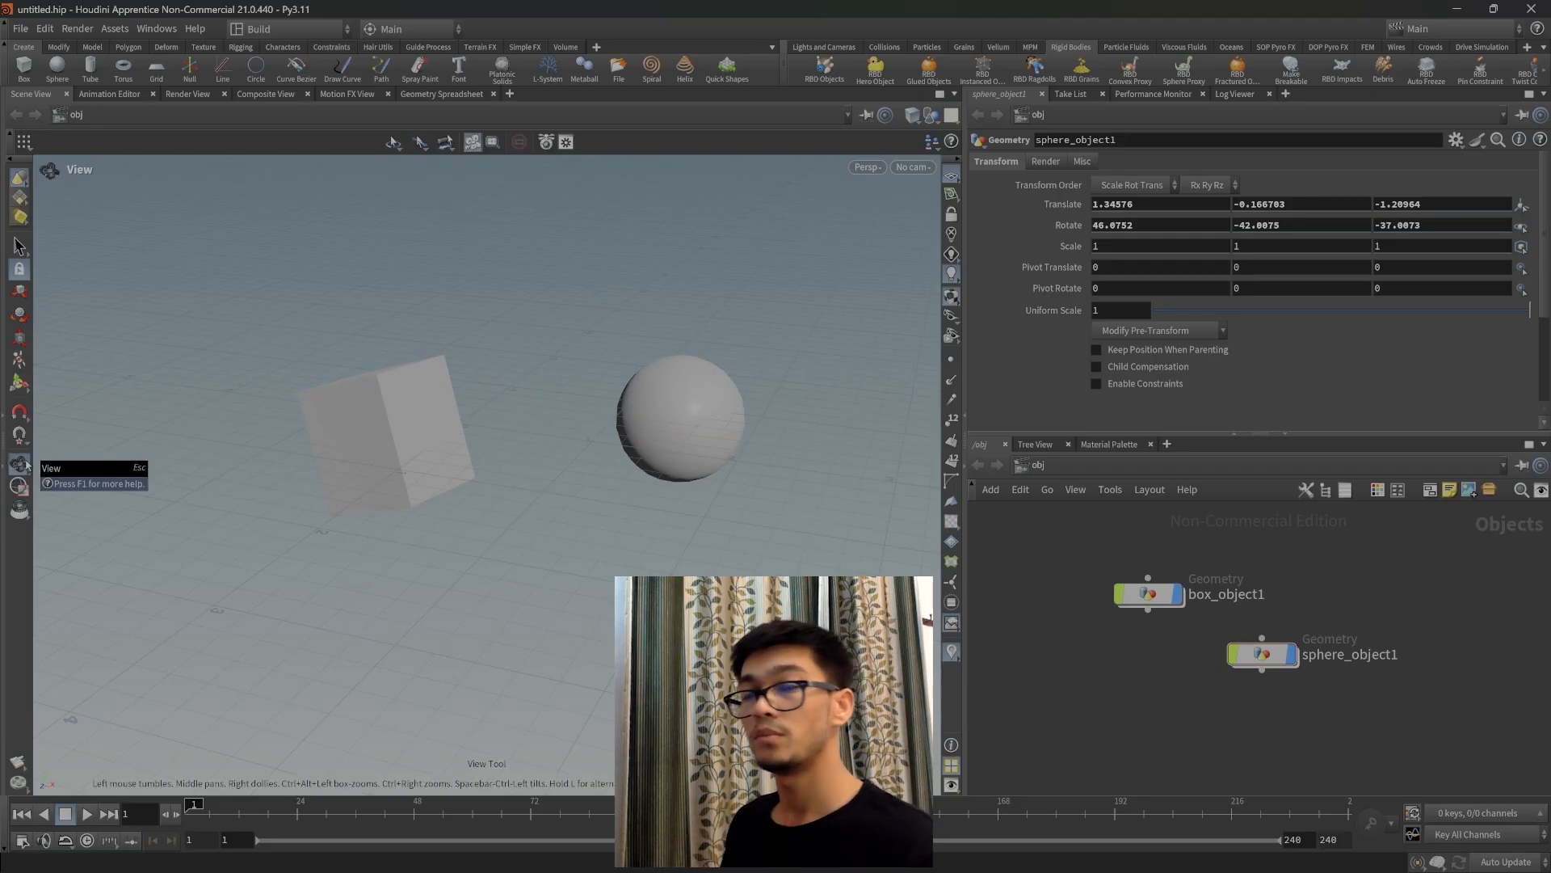
{"action": "left_click_drag", "start_coordinate": [537, 371], "coordinate": [547, 329]}
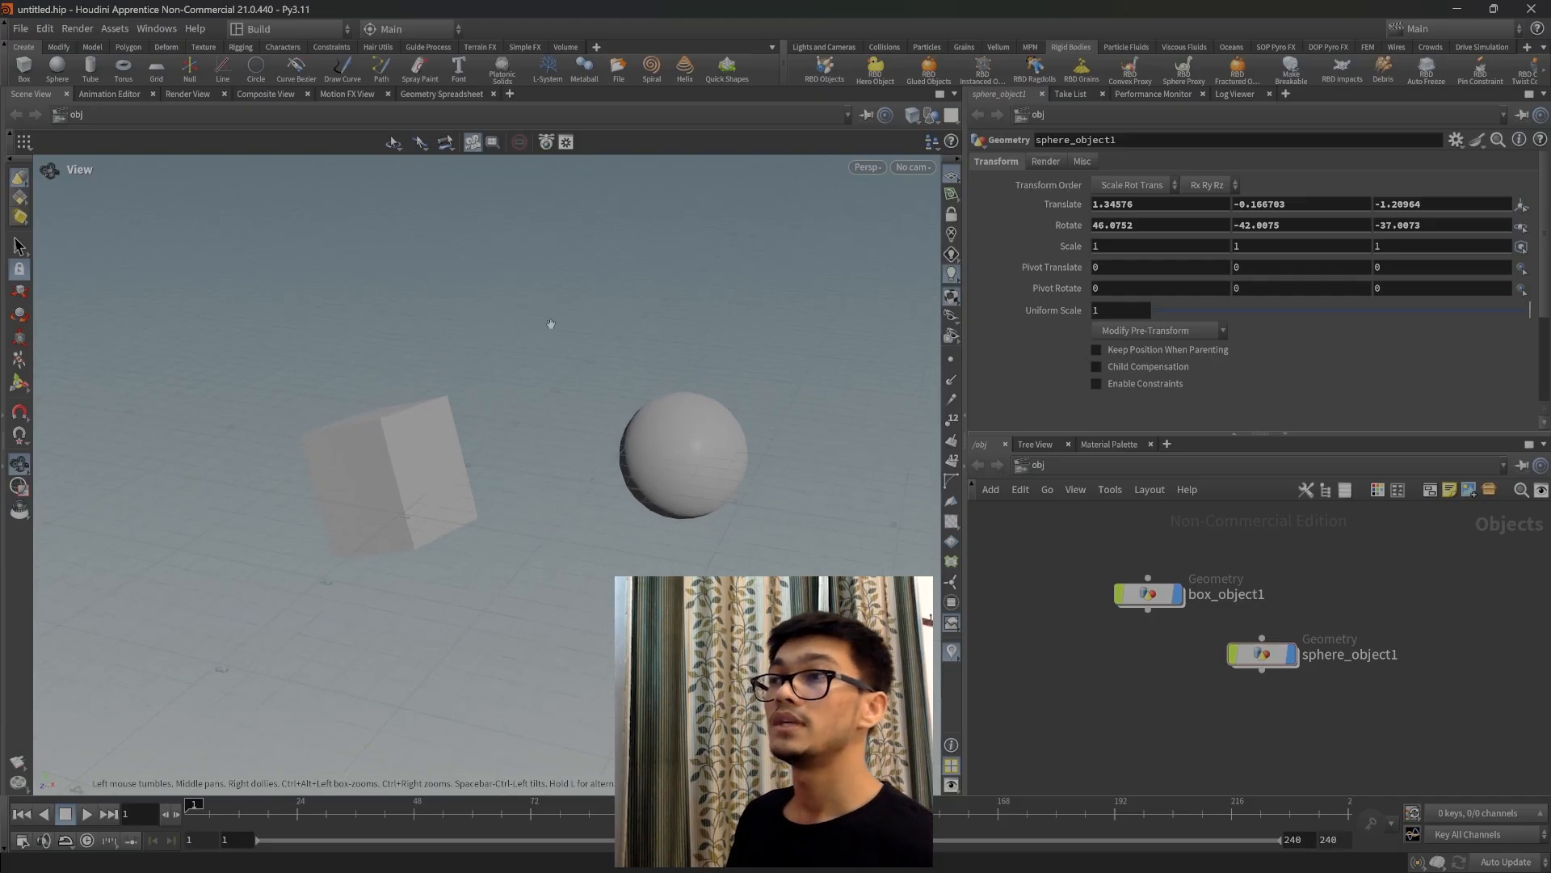
{"action": "left_click", "coordinate": [547, 147]}
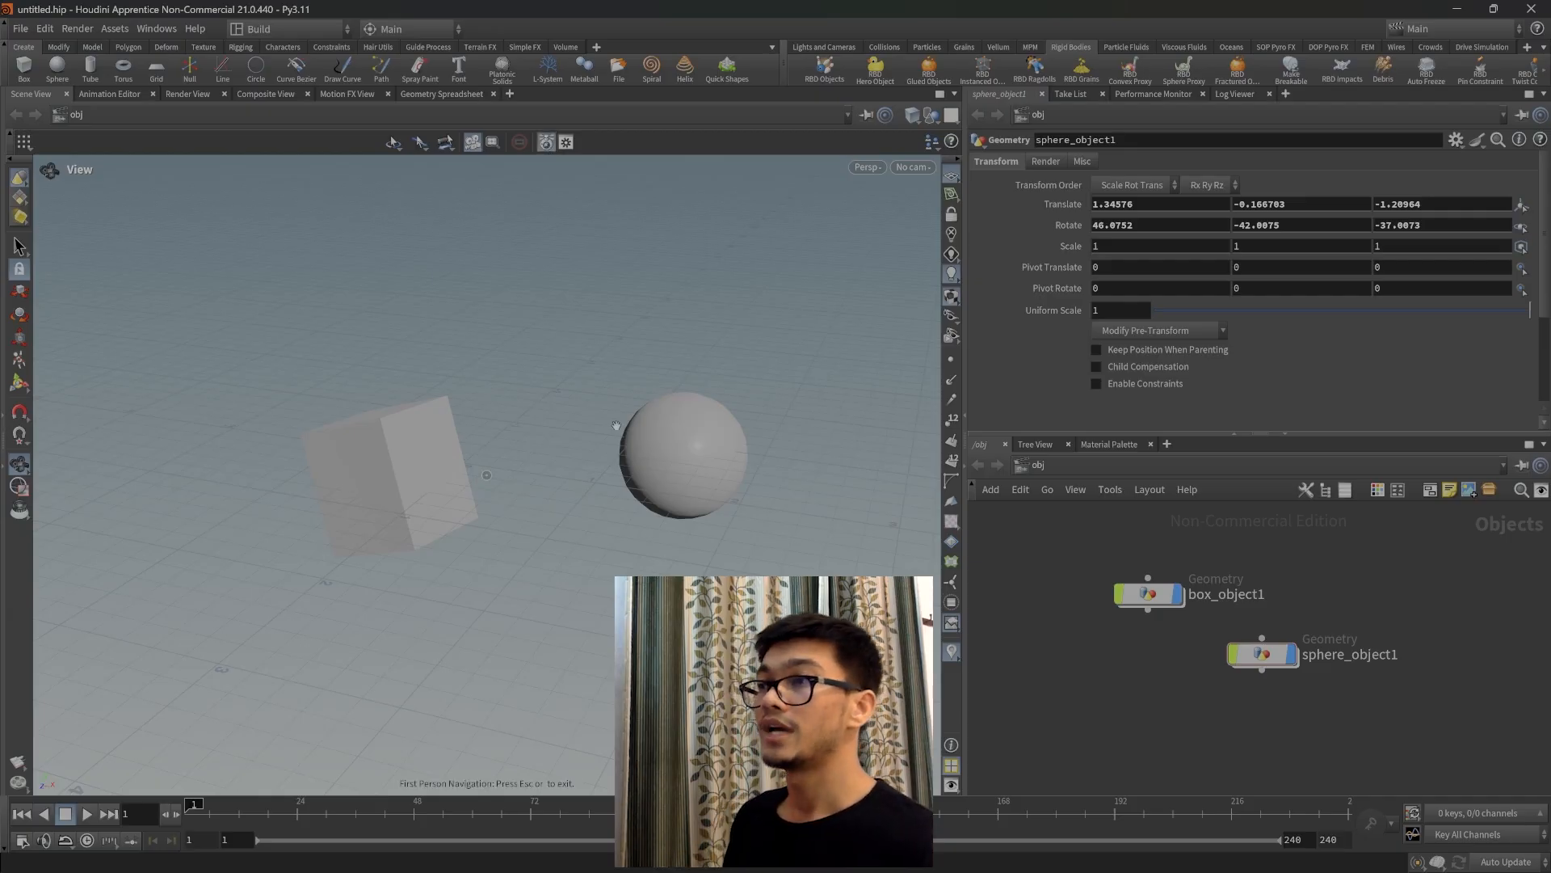
{"action": "key", "text": "s"}
{"action": "key", "text": "d"}
{"action": "key", "text": "a"}
{"action": "key", "text": "d"}
{"action": "key", "text": "a"}
{"action": "key", "text": "a"}
{"action": "key", "text": "d"}
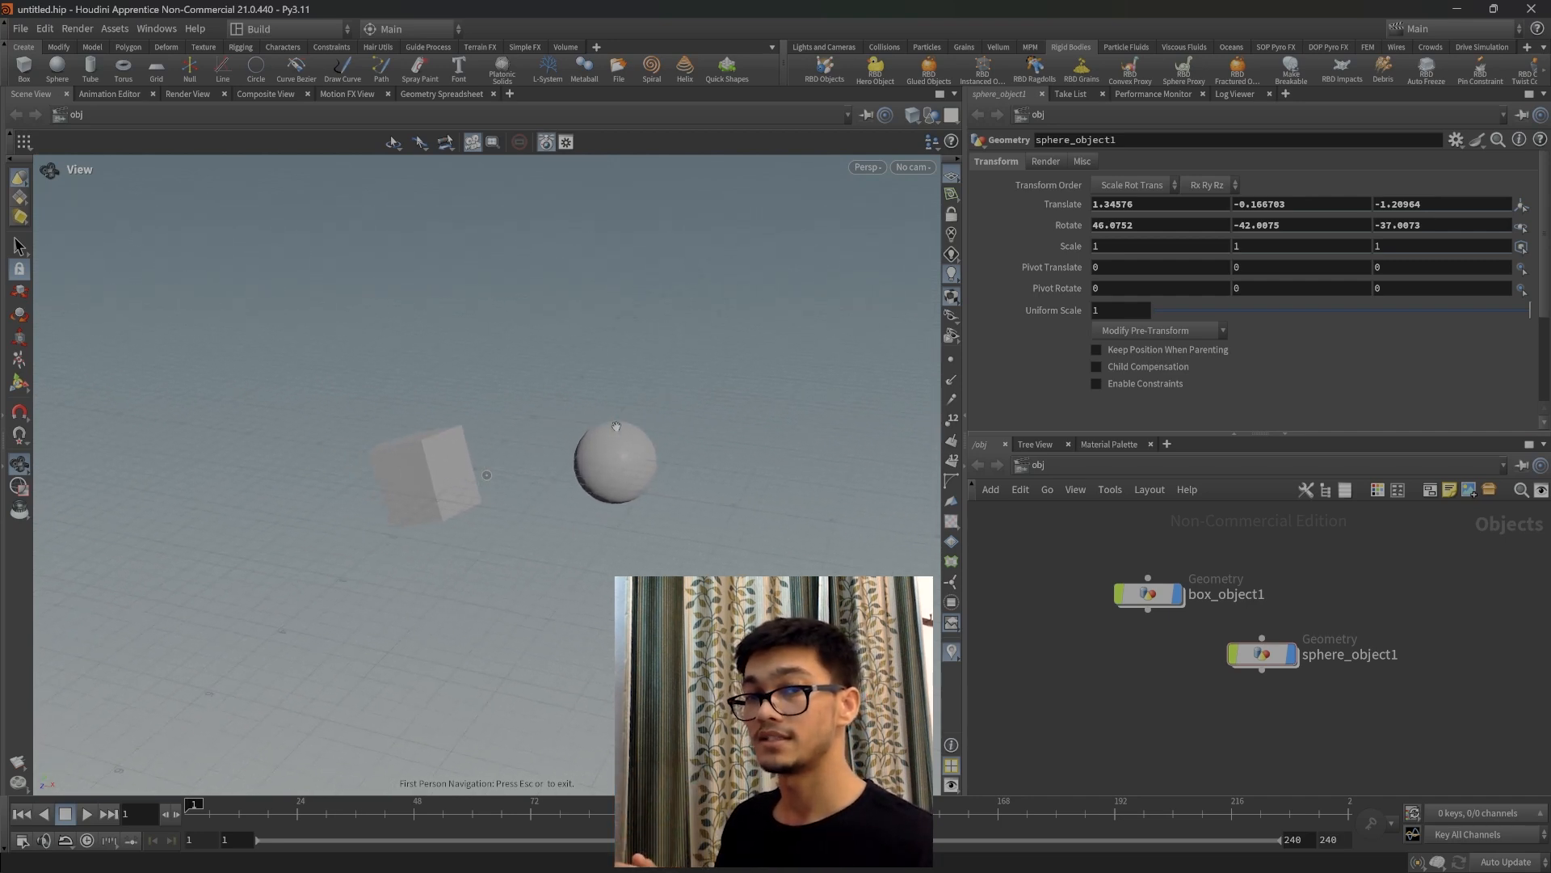
{"action": "key", "text": "a"}
{"action": "key", "text": "s"}
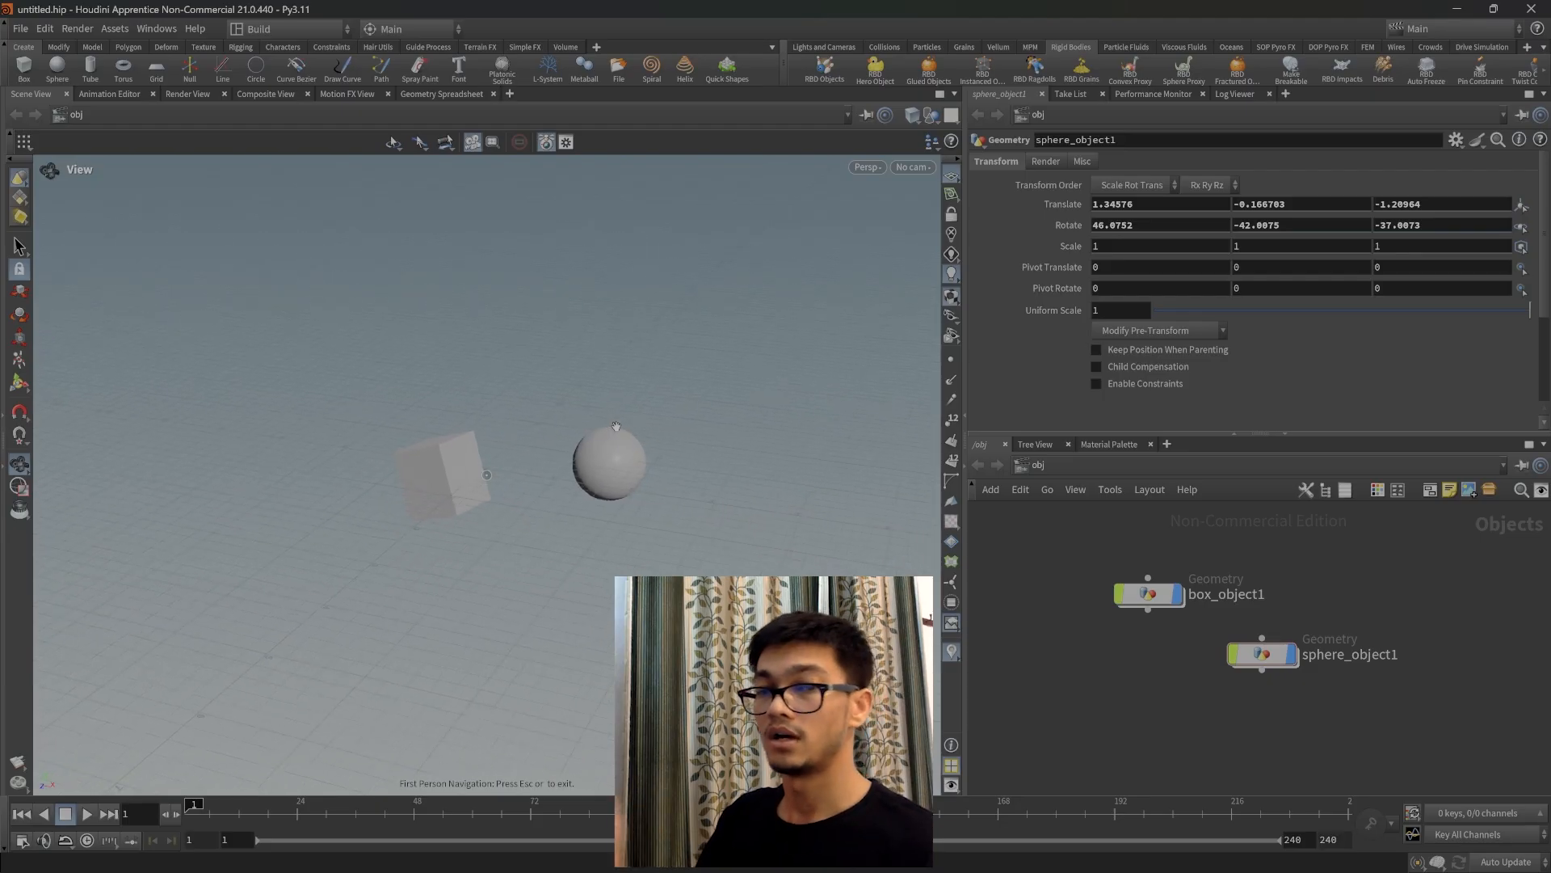
{"action": "key", "text": "d"}
{"action": "key", "text": "a"}
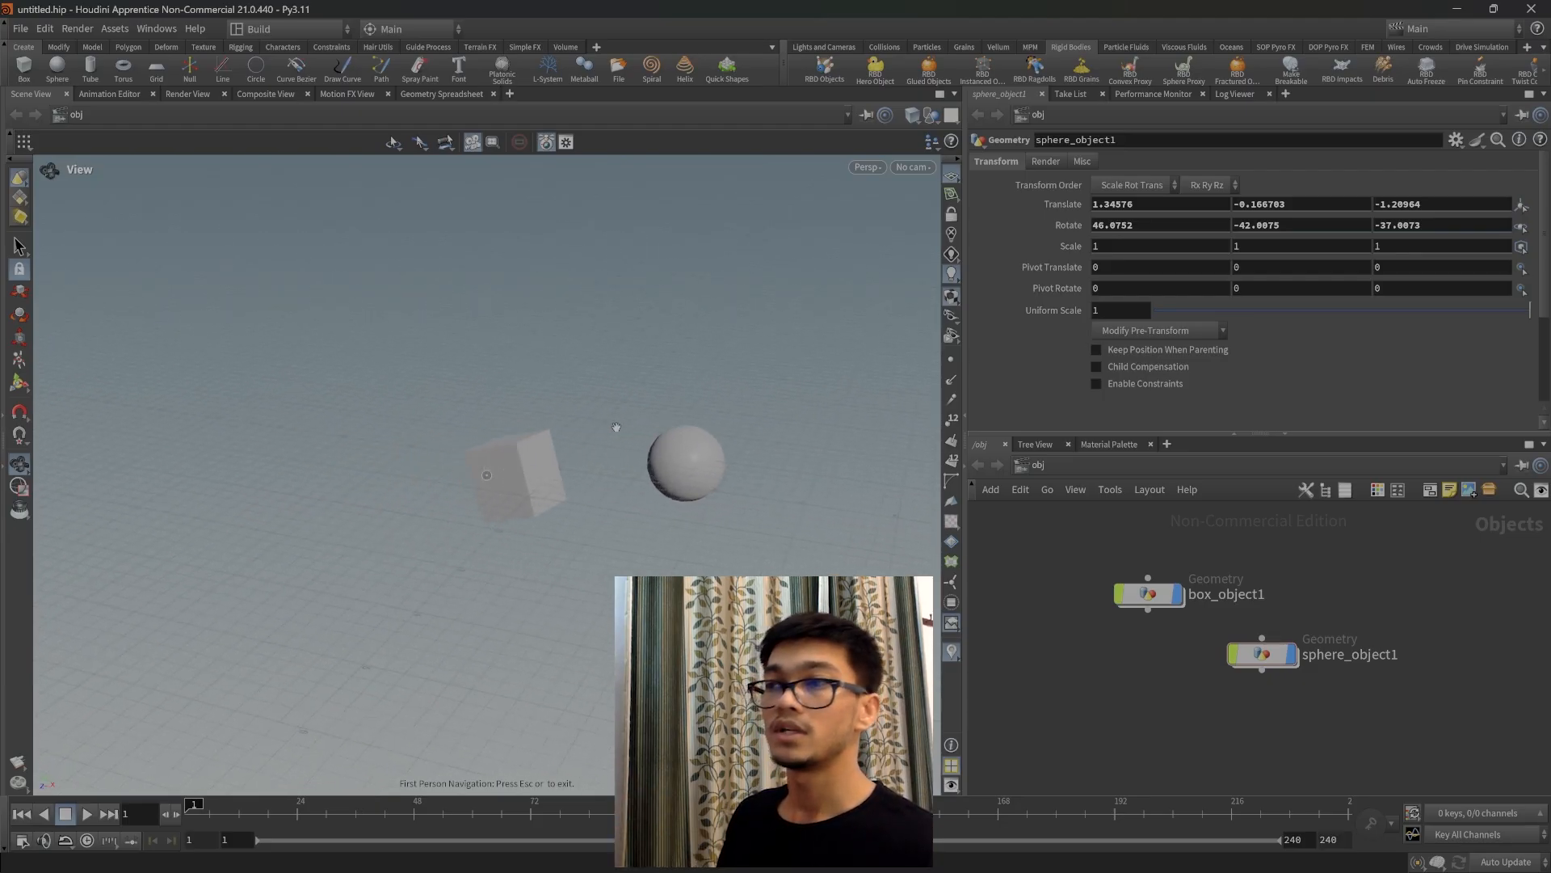
{"action": "key", "text": "d"}
{"action": "key", "text": "w"}
{"action": "key", "text": "w"}
{"action": "key", "text": "s"}
{"action": "key", "text": "d"}
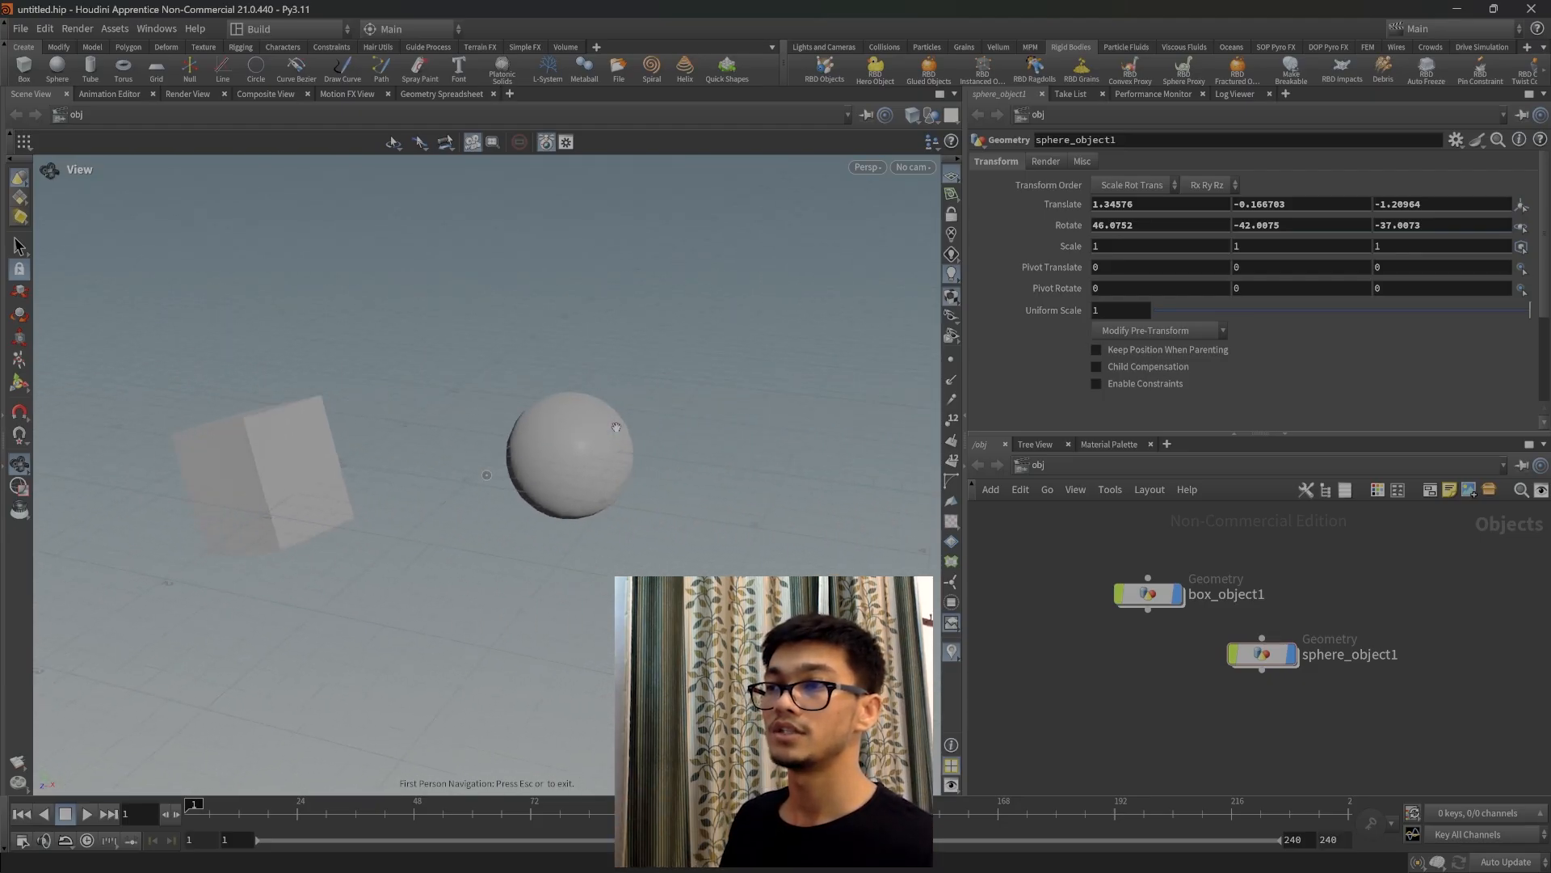
Practise decreasing and increasing the movement speed while flying around the objects, then exit First Person Navigation.
{"action": "scroll", "coordinate": [521, 564], "scroll_direction": "down", "scroll_amount": 1}
{"action": "key", "text": "a"}
{"action": "key", "text": "a"}
{"action": "key", "text": "w"}
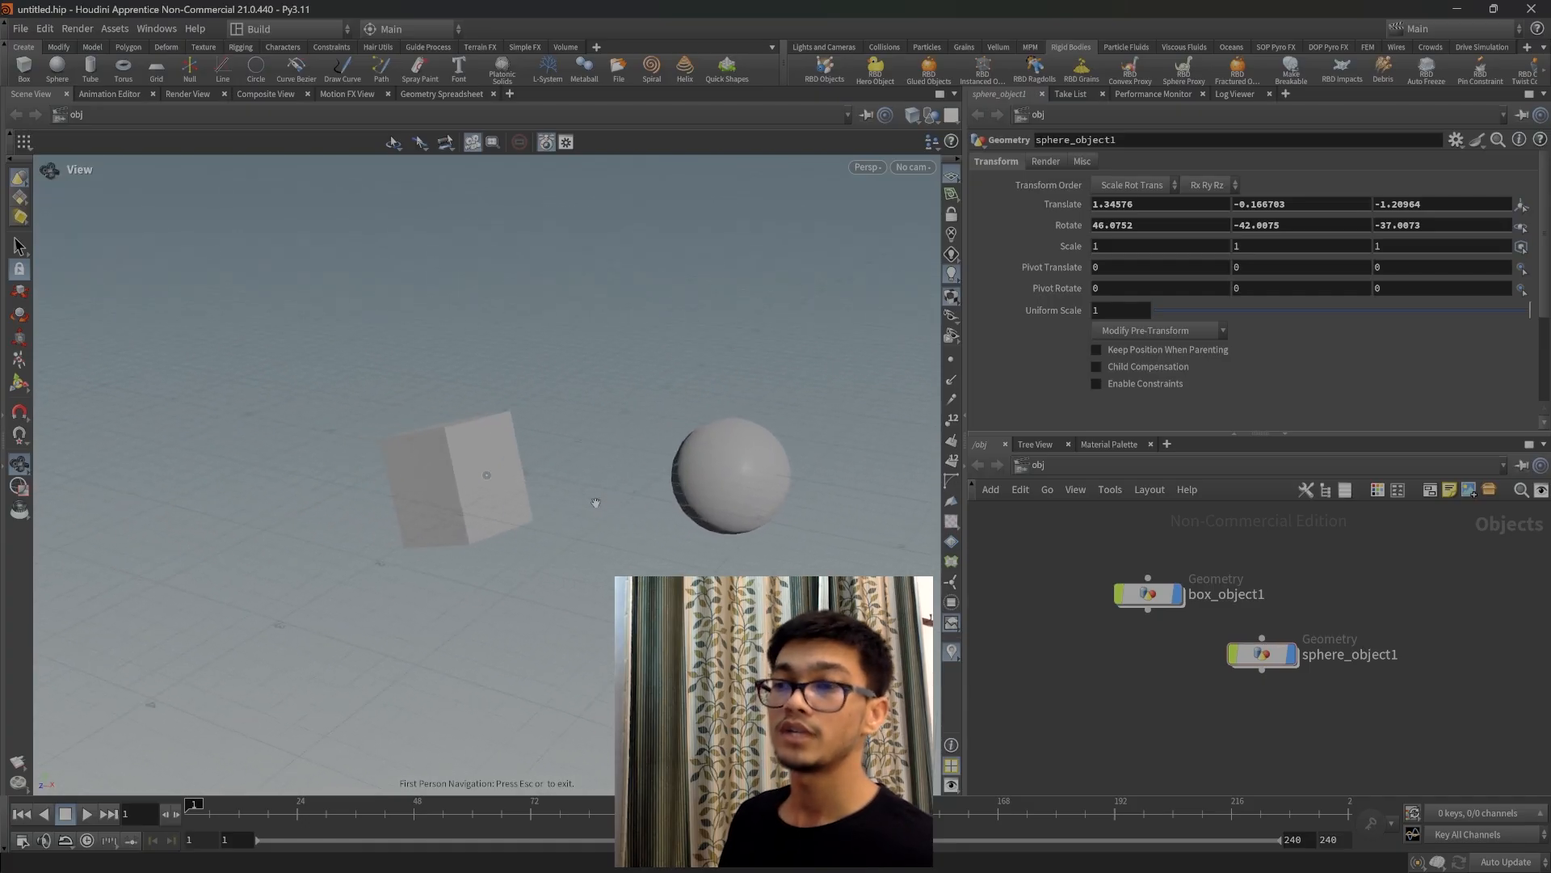
{"action": "scroll", "coordinate": [613, 501], "scroll_direction": "down", "scroll_amount": 1}
{"action": "scroll", "coordinate": [593, 533], "scroll_direction": "up", "scroll_amount": 1}
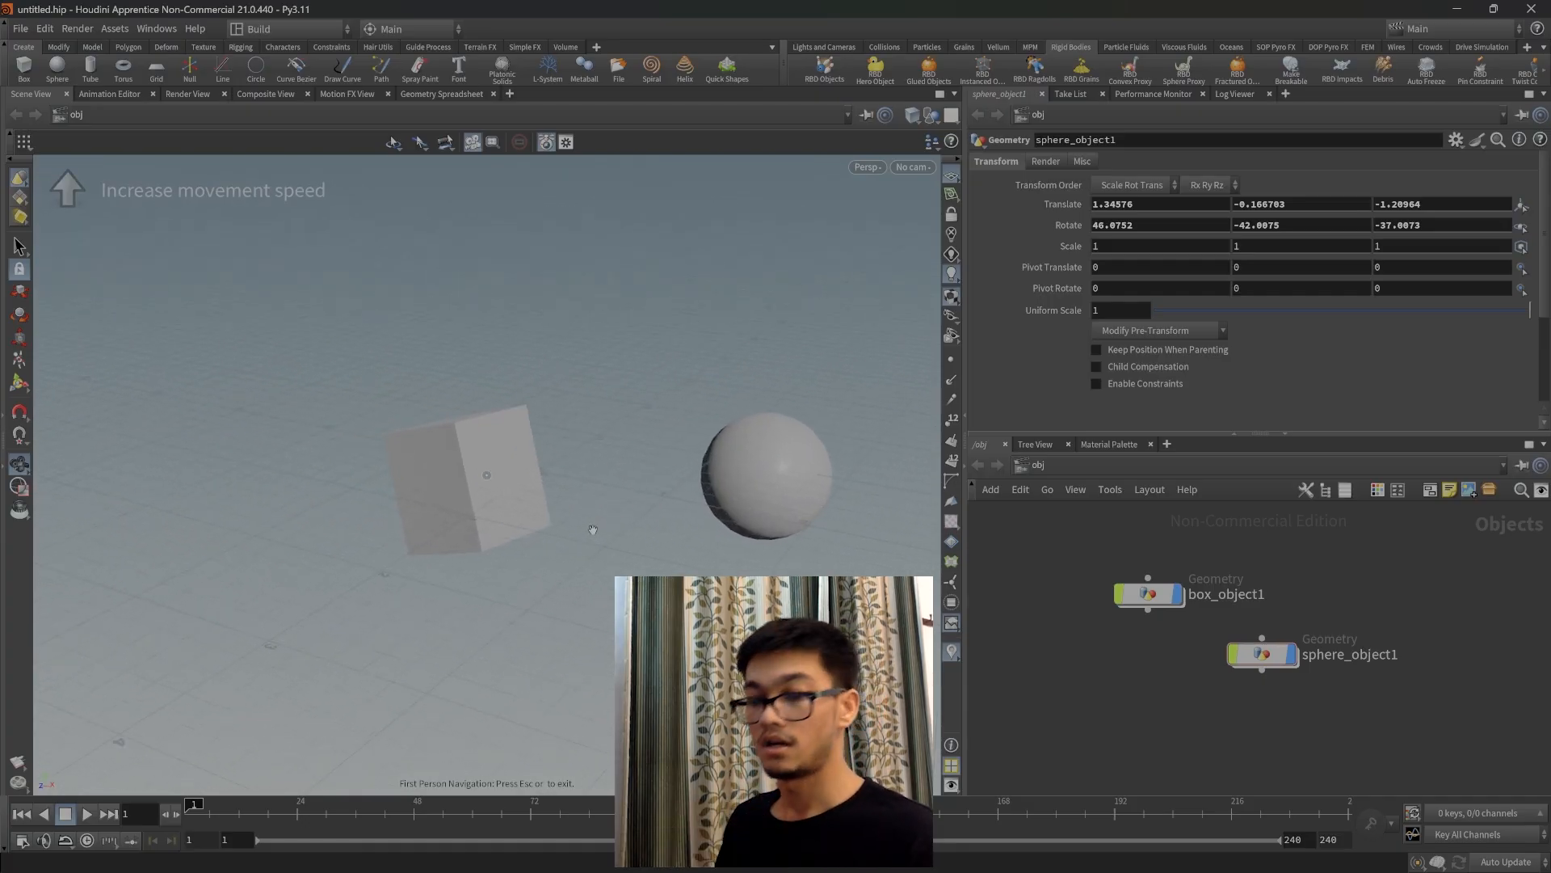
{"action": "key", "text": "d"}
{"action": "key", "text": "s"}
{"action": "key", "text": "a"}
{"action": "key", "text": "w"}
{"action": "scroll", "coordinate": [609, 513], "scroll_direction": "down", "scroll_amount": 1}
{"action": "key", "text": "d"}
{"action": "key", "text": "s"}
{"action": "key", "text": "a"}
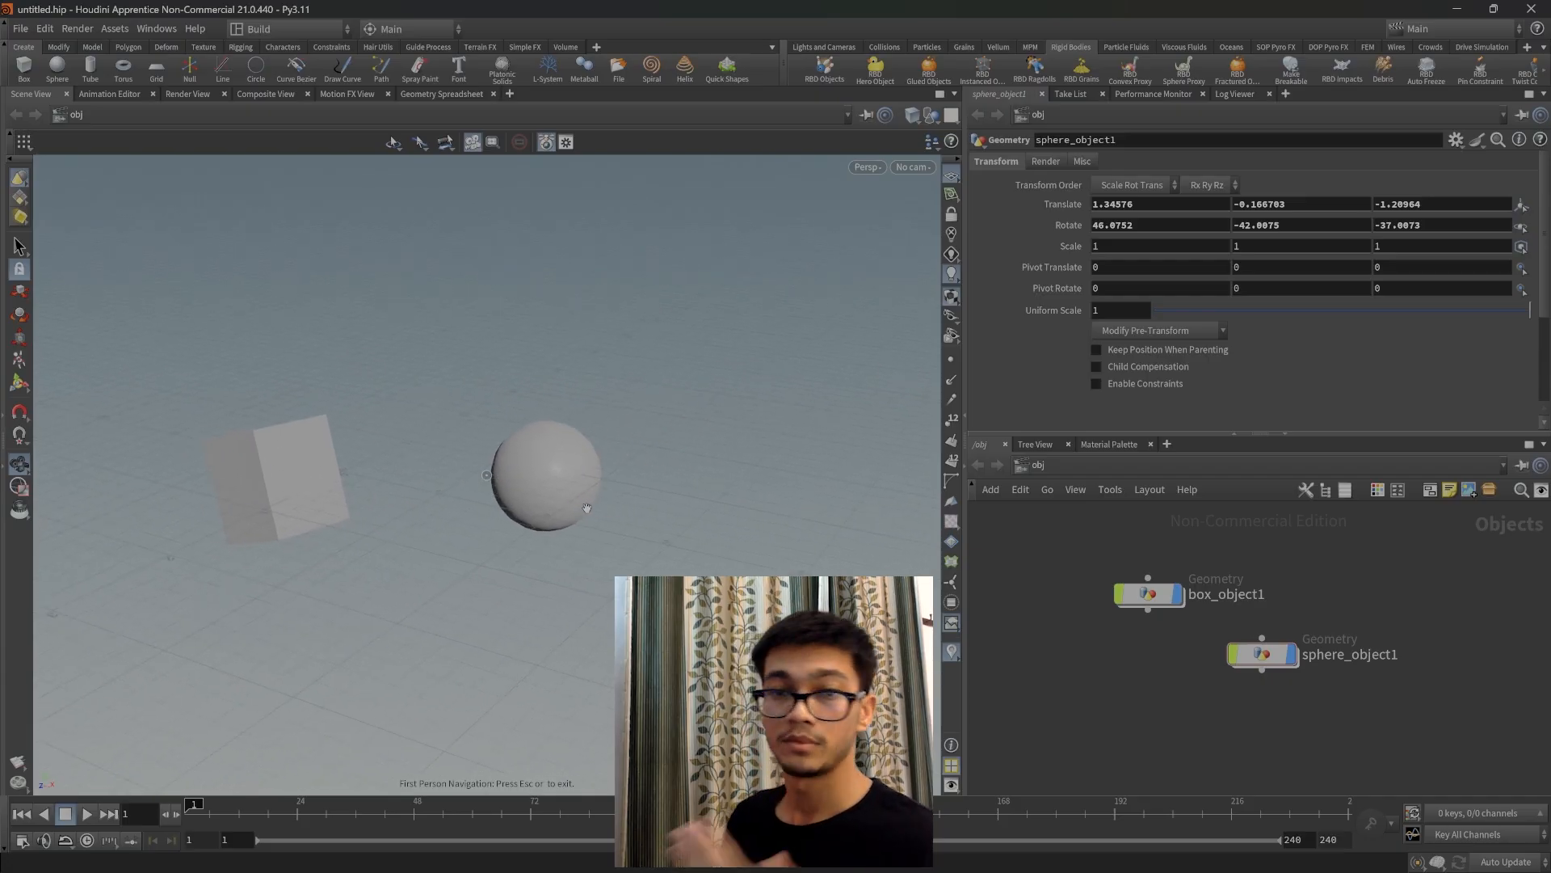
{"action": "scroll", "coordinate": [563, 518], "scroll_direction": "down", "scroll_amount": 1}
{"action": "scroll", "coordinate": [566, 513], "scroll_direction": "up", "scroll_amount": 1}
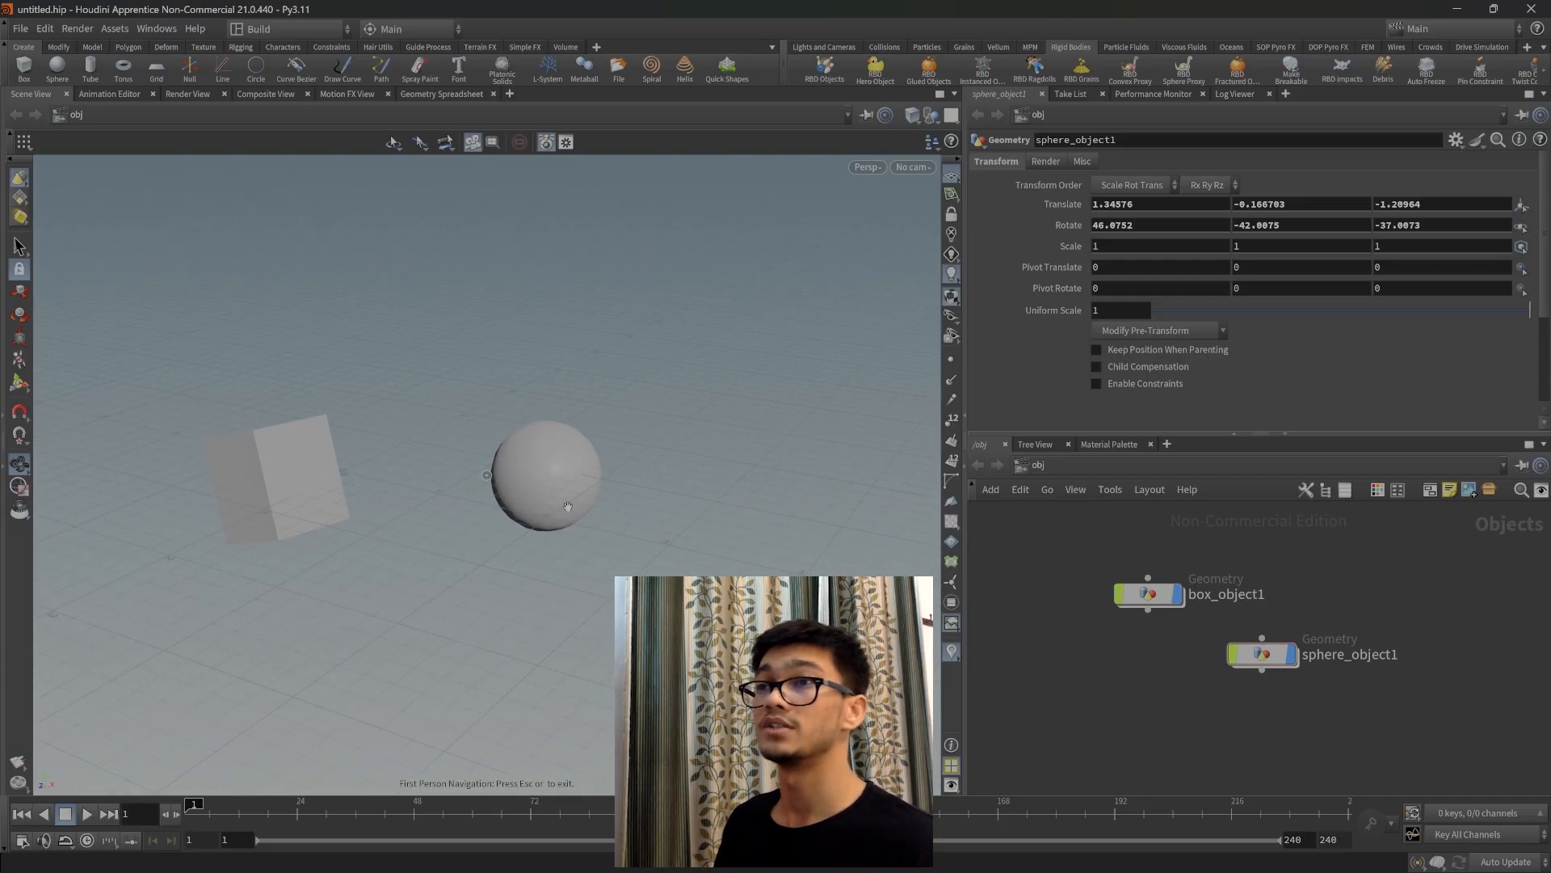
{"action": "key", "text": "a"}
{"action": "key", "text": "a"}
{"action": "scroll", "coordinate": [566, 508], "scroll_direction": "down", "scroll_amount": 1}
{"action": "scroll", "coordinate": [513, 512], "scroll_direction": "up", "scroll_amount": 1}
{"action": "key", "text": "a"}
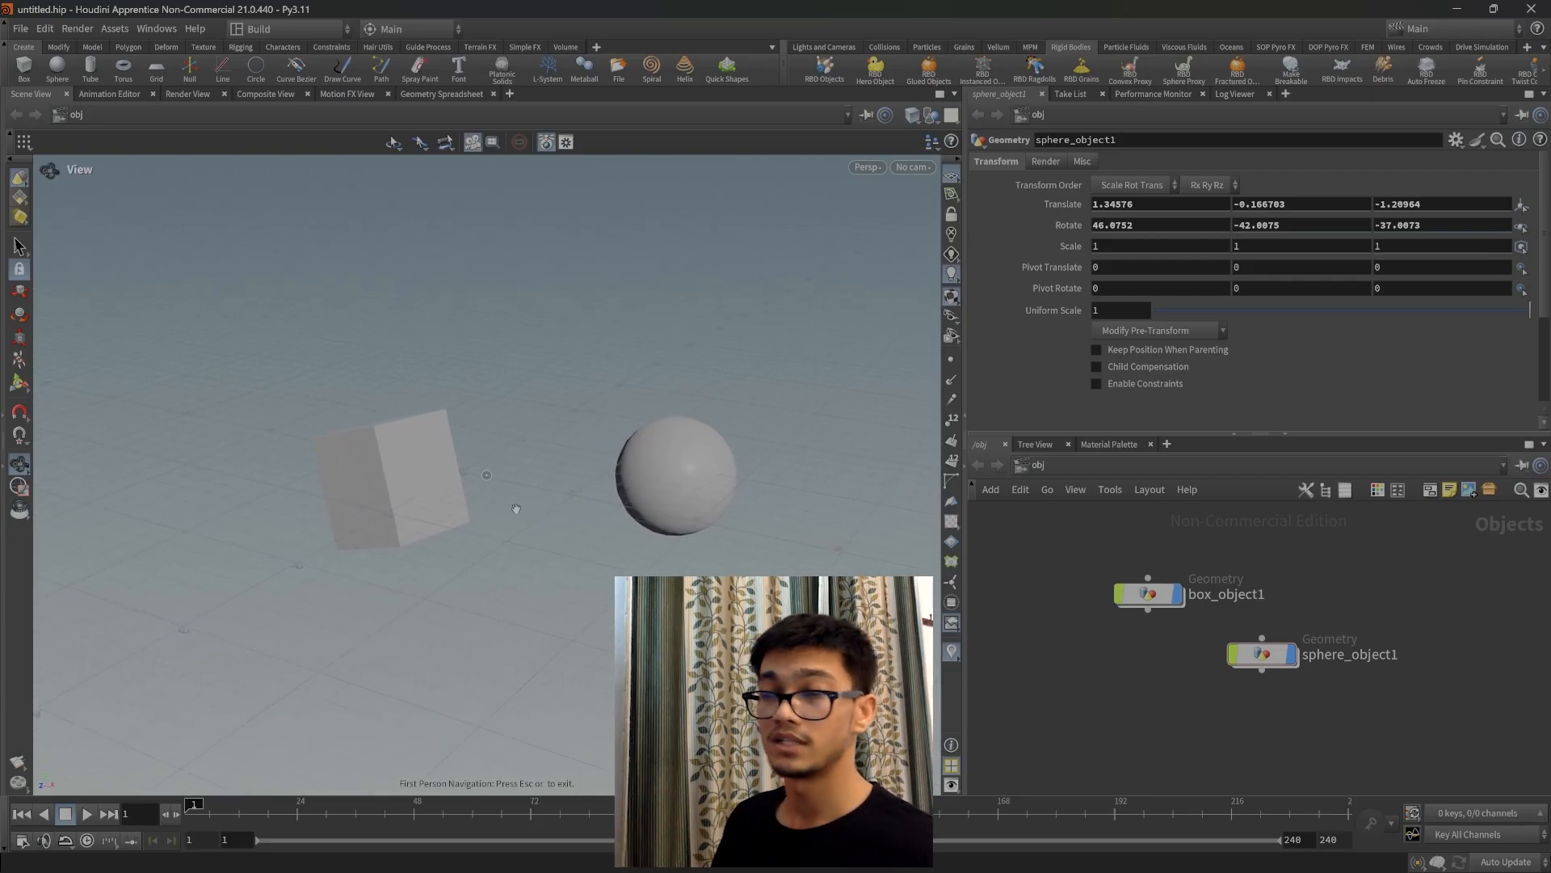
{"action": "key", "text": "a"}
{"action": "key", "text": "a"}
{"action": "key", "text": "d"}
{"action": "key", "text": "a"}
{"action": "key", "text": "w"}
{"action": "key", "text": "d"}
{"action": "scroll", "coordinate": [623, 502], "scroll_direction": "up", "scroll_amount": 1}
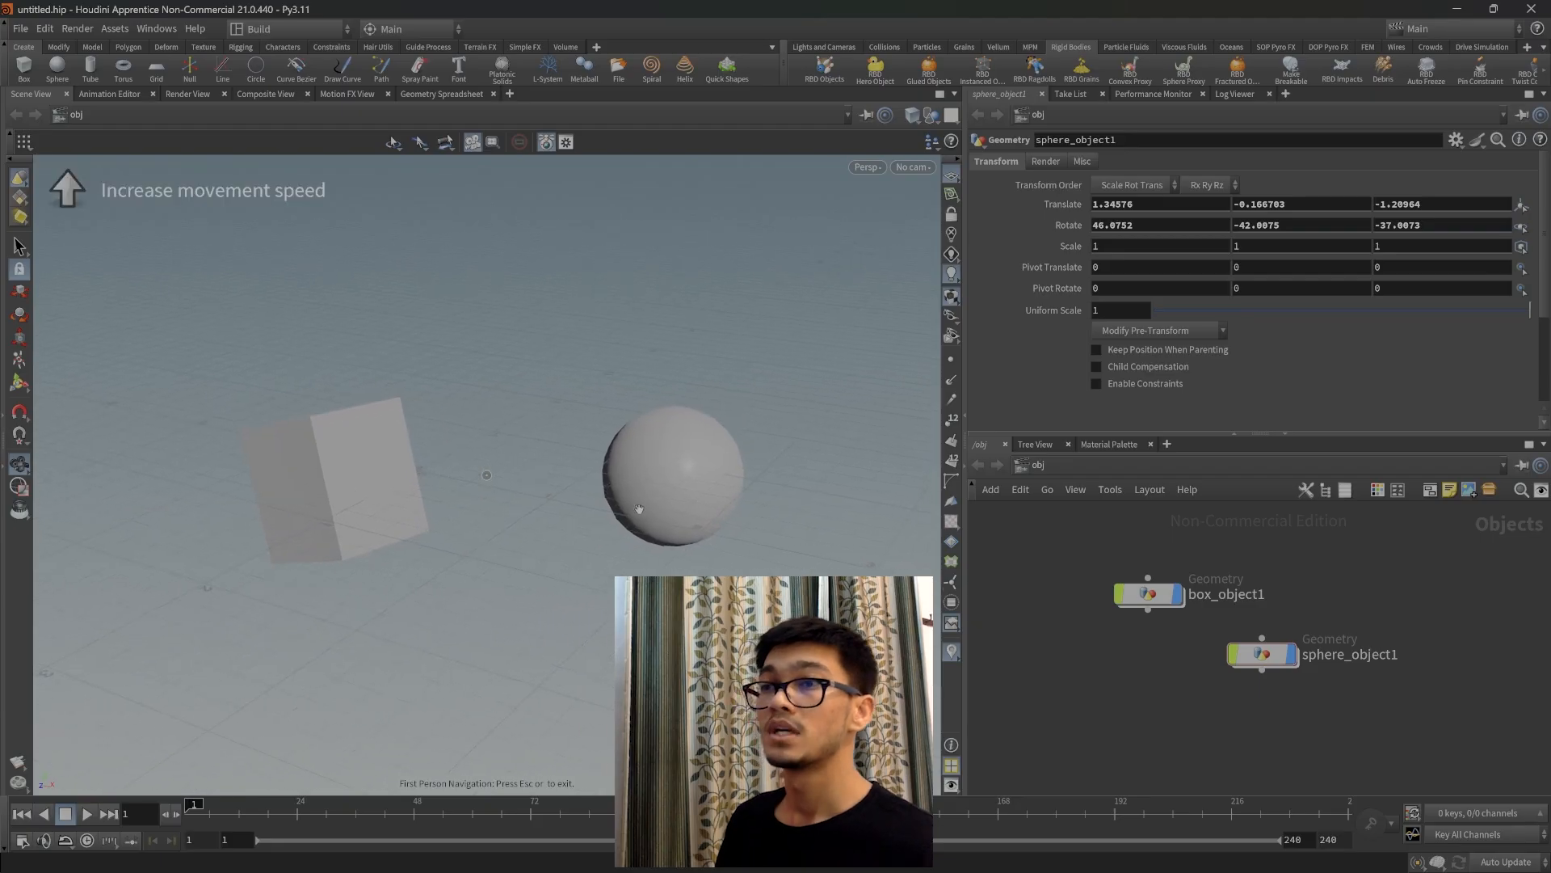
{"action": "key", "text": "a"}
{"action": "key", "text": "w"}
{"action": "key", "text": "d"}
{"action": "key", "text": "s"}
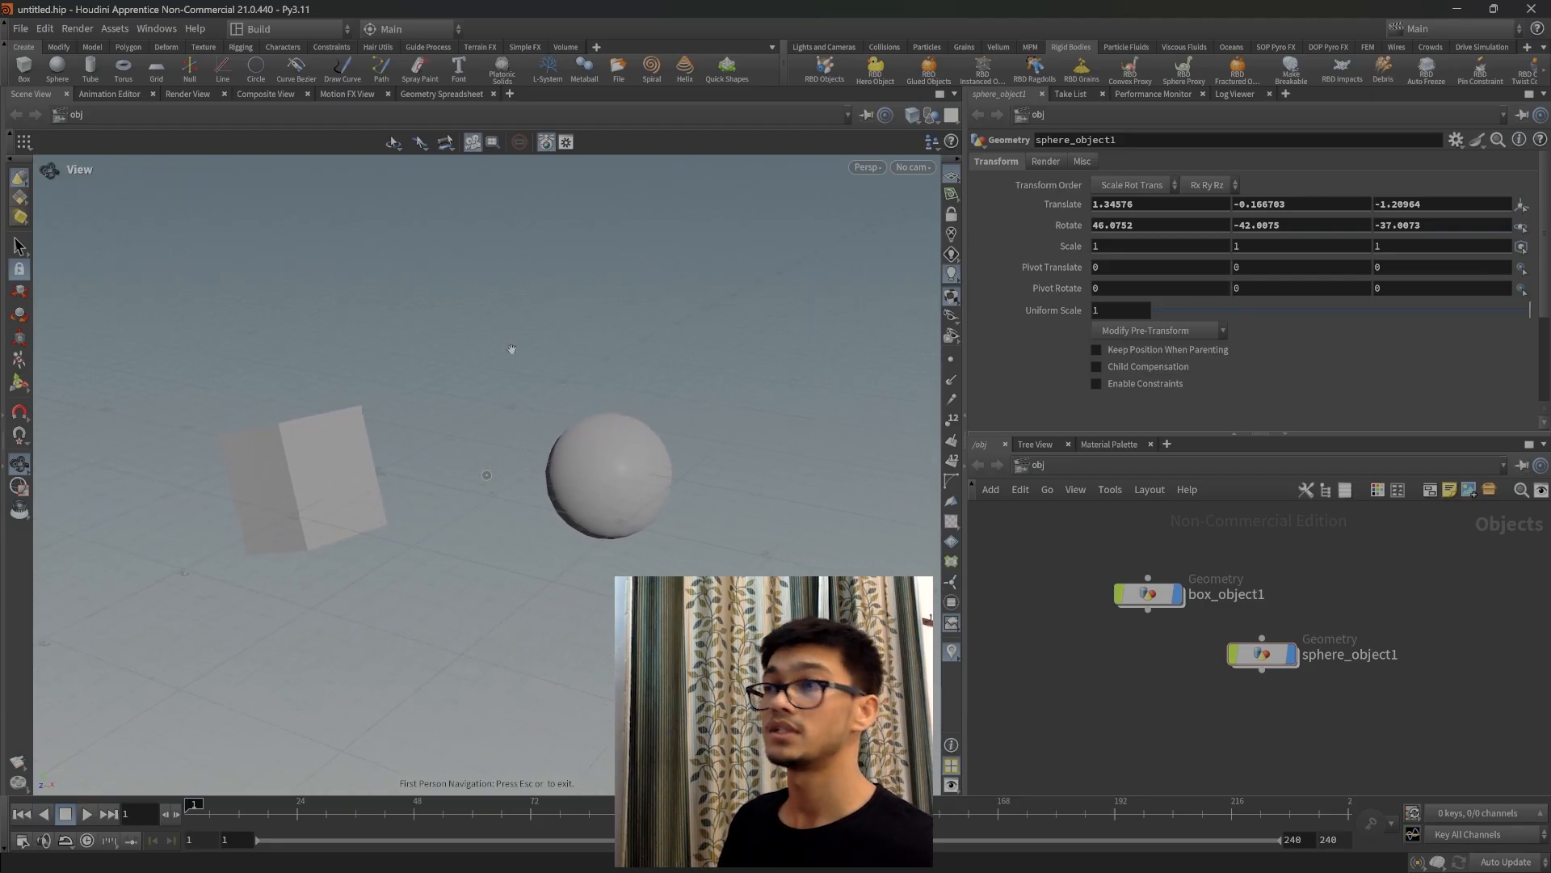
{"action": "key", "text": "a"}
{"action": "key", "text": "Escape"}
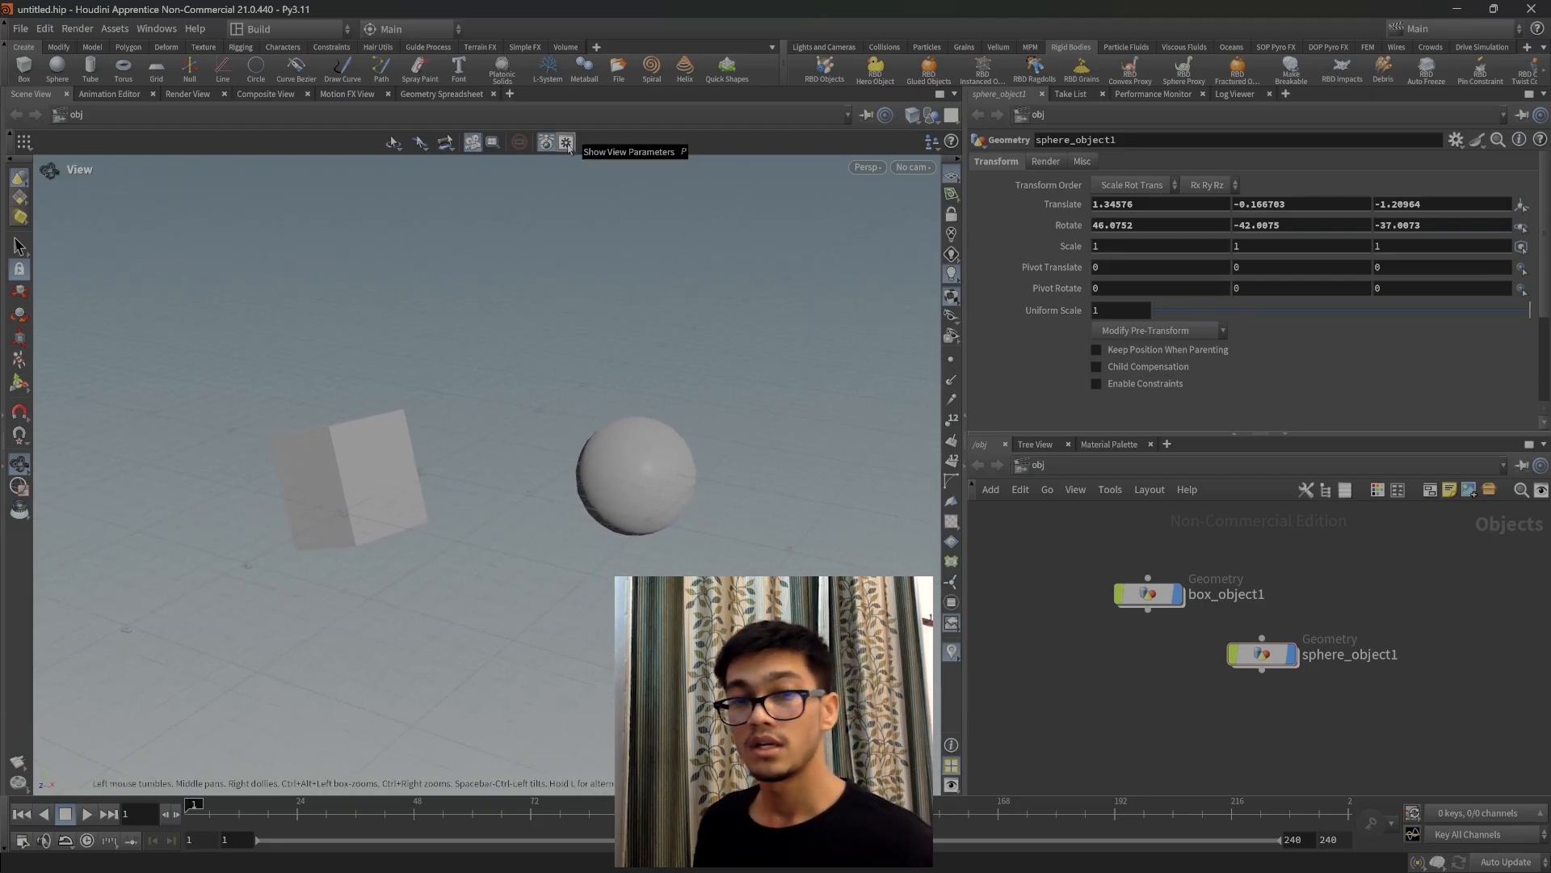
Set Look Around with Mouse to Mouse Movement in the view parameters, try First Person Navigation, then exit it and close the parameters.
{"action": "left_click", "coordinate": [568, 148]}
{"action": "left_click_drag", "start_coordinate": [517, 16], "coordinate": [486, 136]}
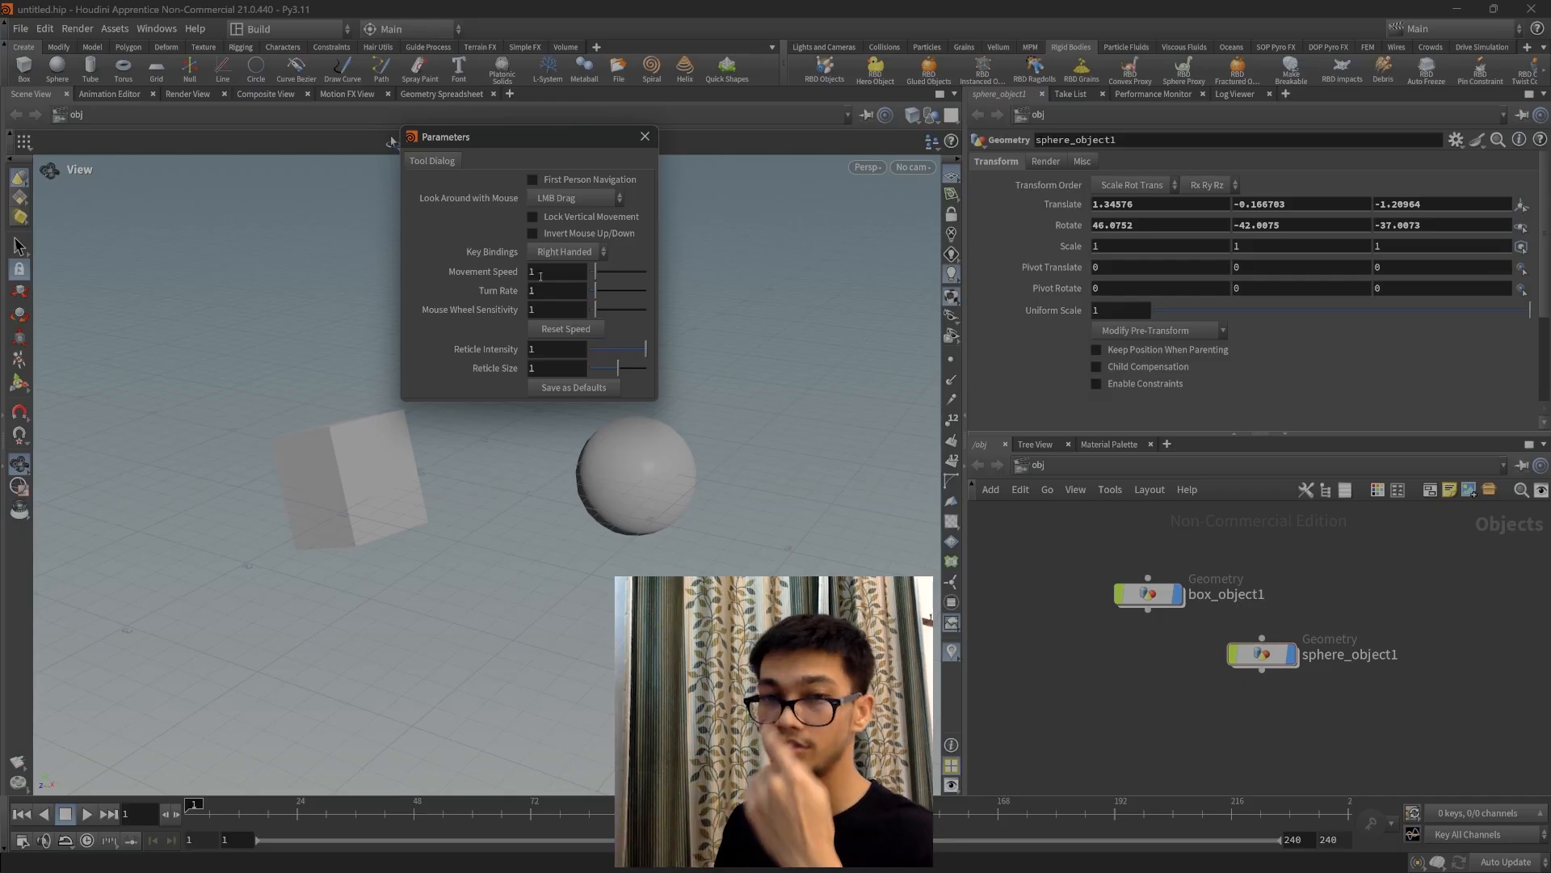
{"action": "left_click", "coordinate": [611, 203]}
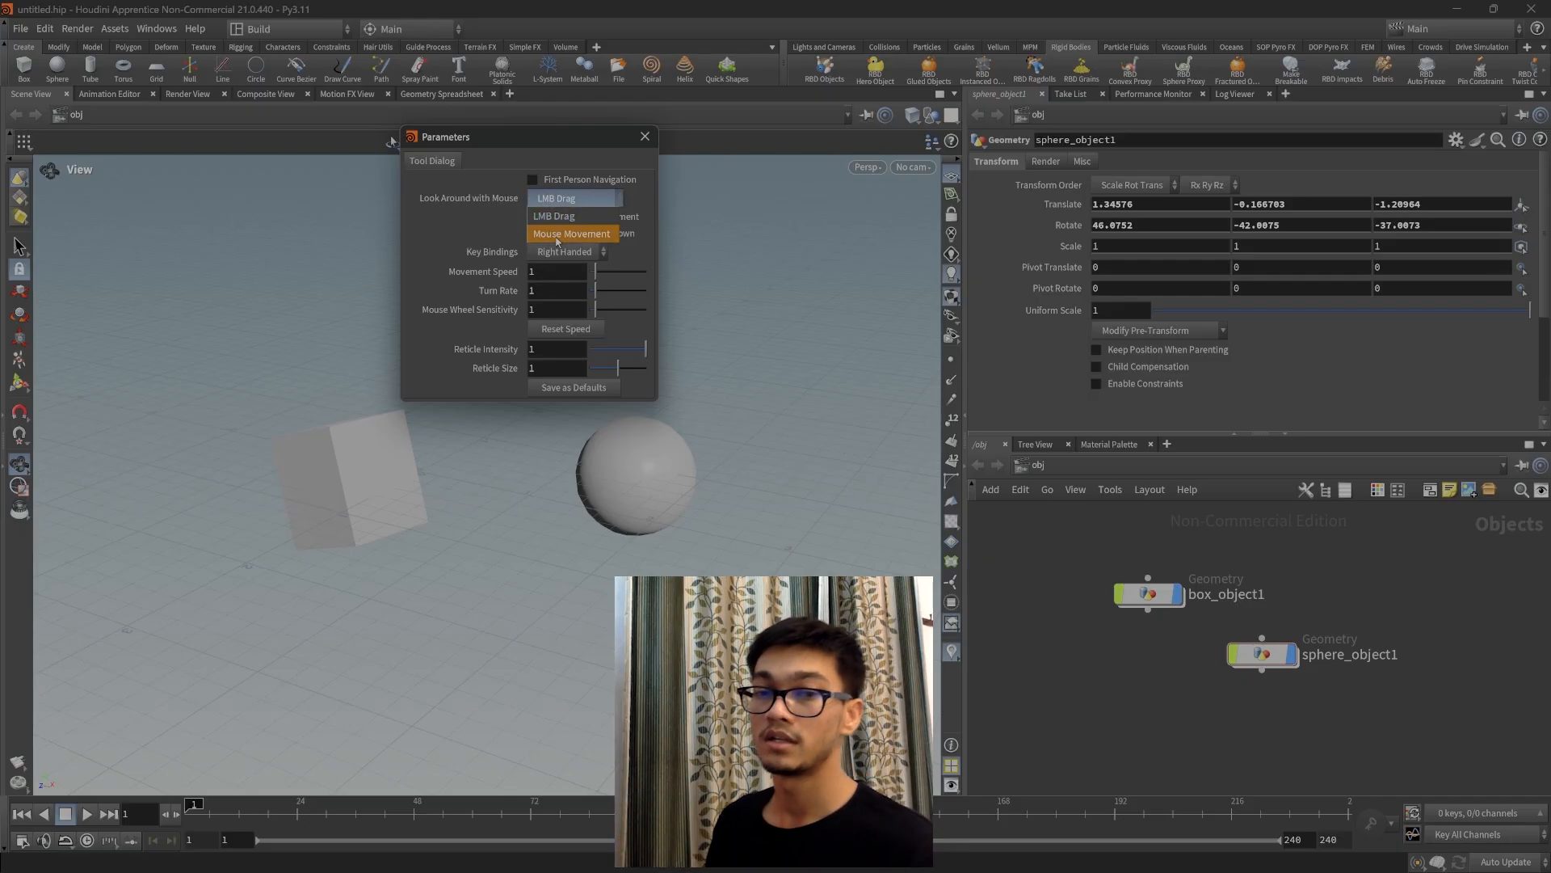
{"action": "left_click", "coordinate": [558, 234]}
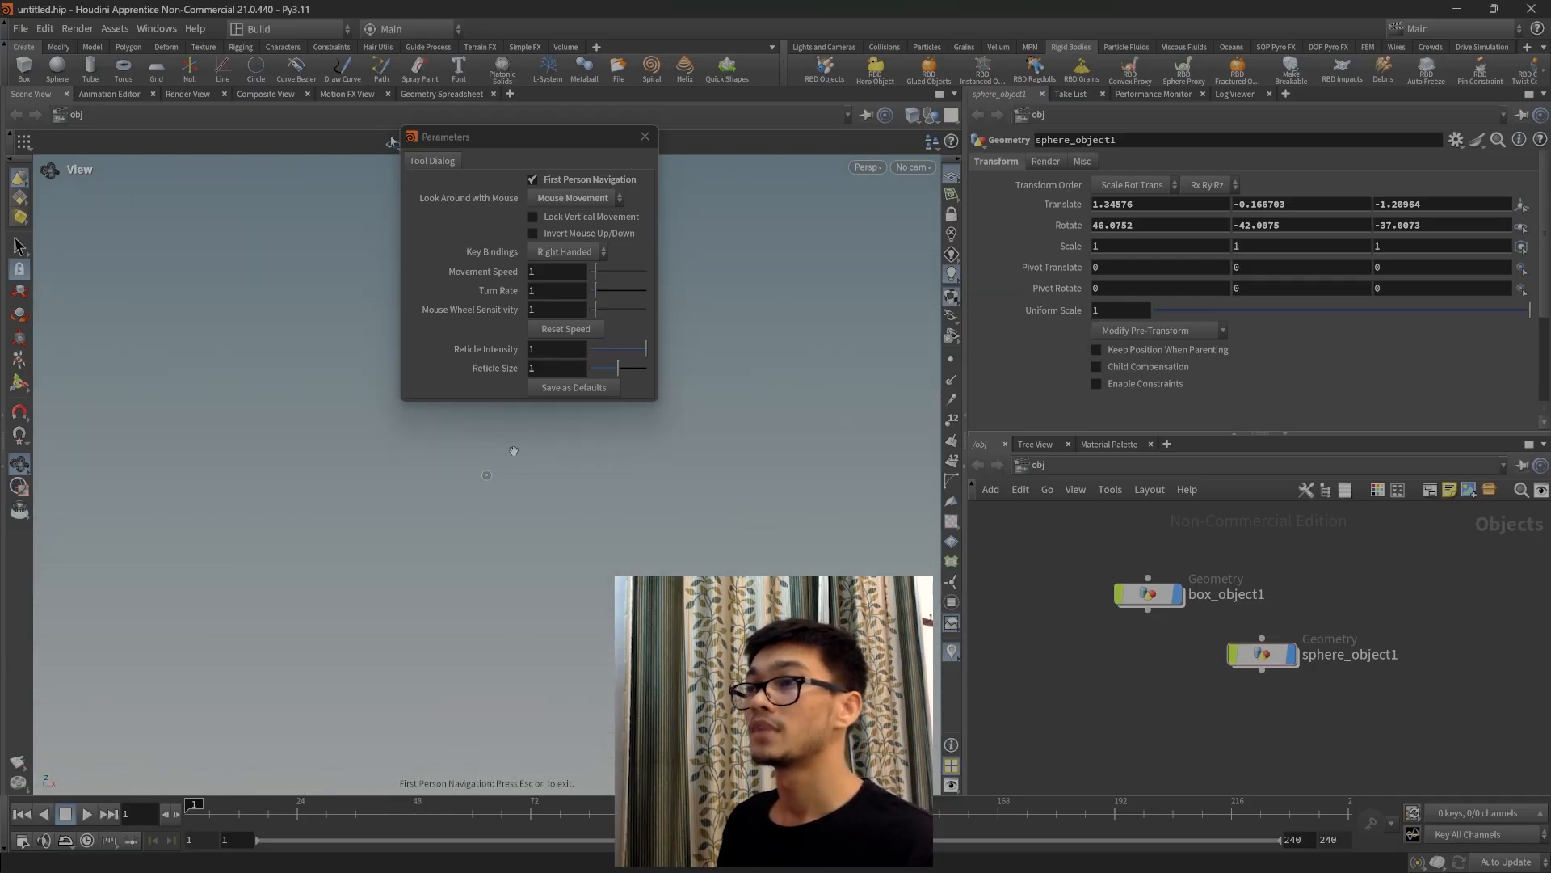
{"action": "key", "text": "Escape"}
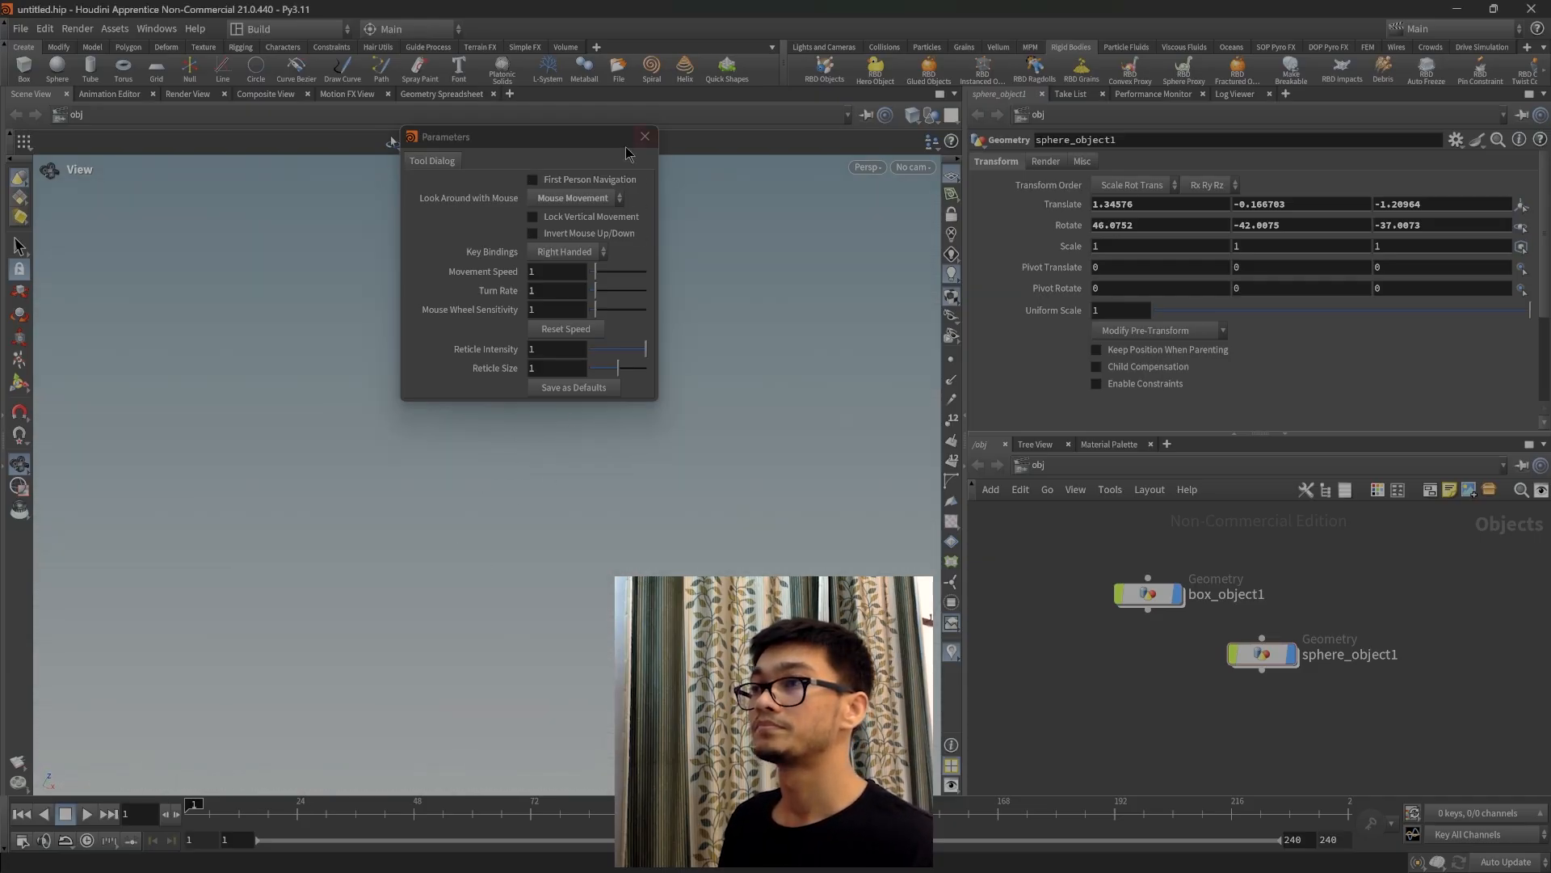
{"action": "left_click_drag", "start_coordinate": [598, 144], "coordinate": [610, 187]}
{"action": "left_click", "coordinate": [657, 182]}
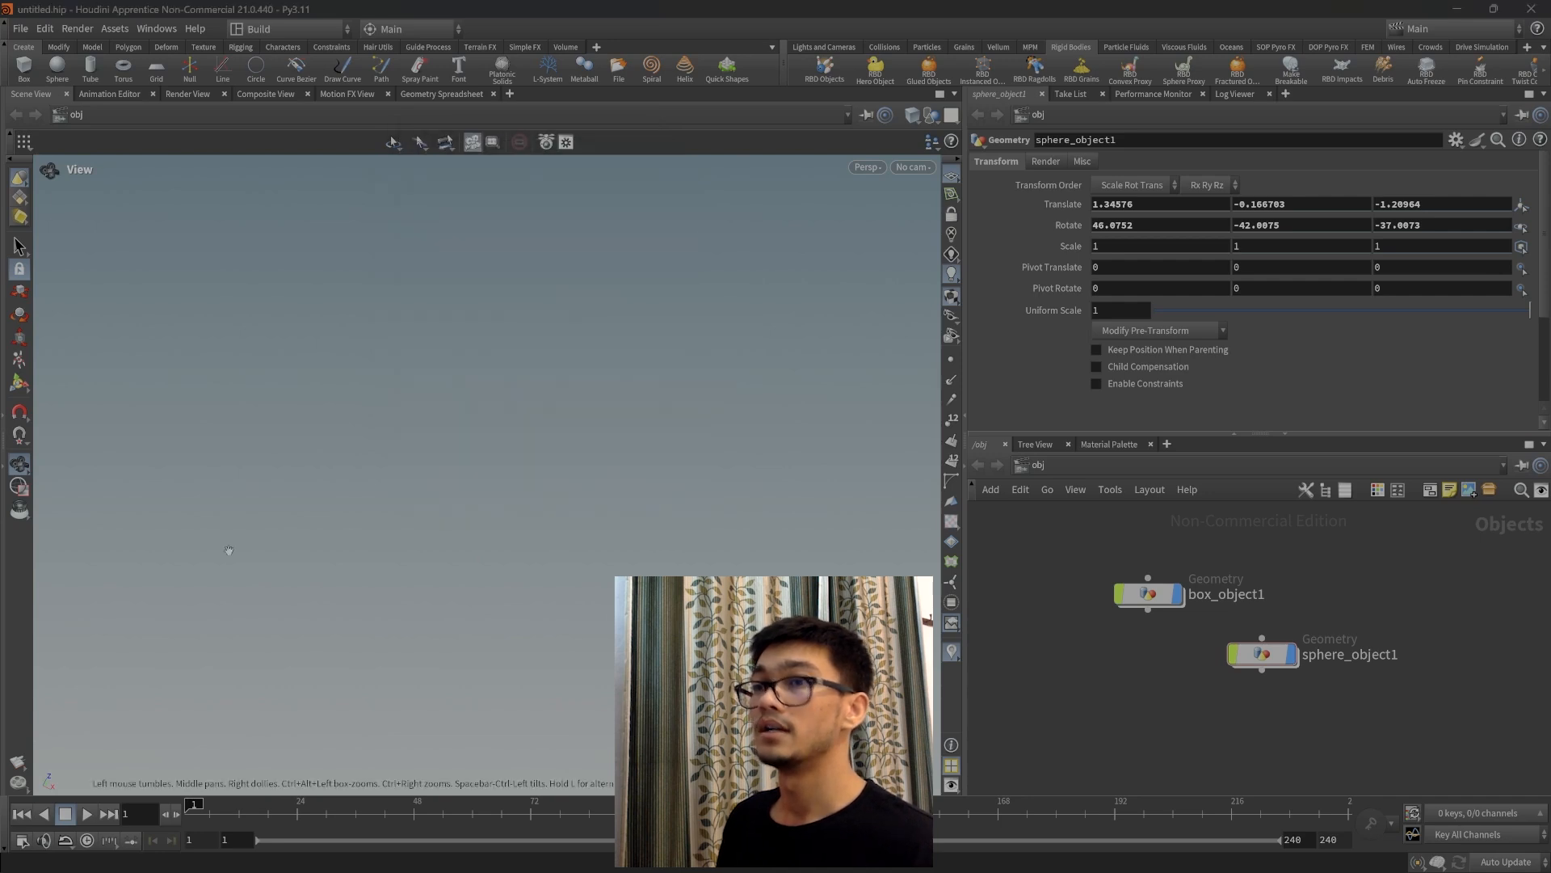
Select the box and sphere together and delete both objects from the scene.
{"action": "mouse_move", "coordinate": [561, 500]}
{"action": "left_mouse_down"}
{"action": "mouse_move", "coordinate": [493, 687]}
{"action": "mouse_move", "coordinate": [549, 646]}
{"action": "mouse_move", "coordinate": [615, 555]}
{"action": "mouse_move", "coordinate": [407, 575]}
{"action": "mouse_move", "coordinate": [339, 484]}
{"action": "mouse_move", "coordinate": [536, 487]}
{"action": "left_mouse_up"}
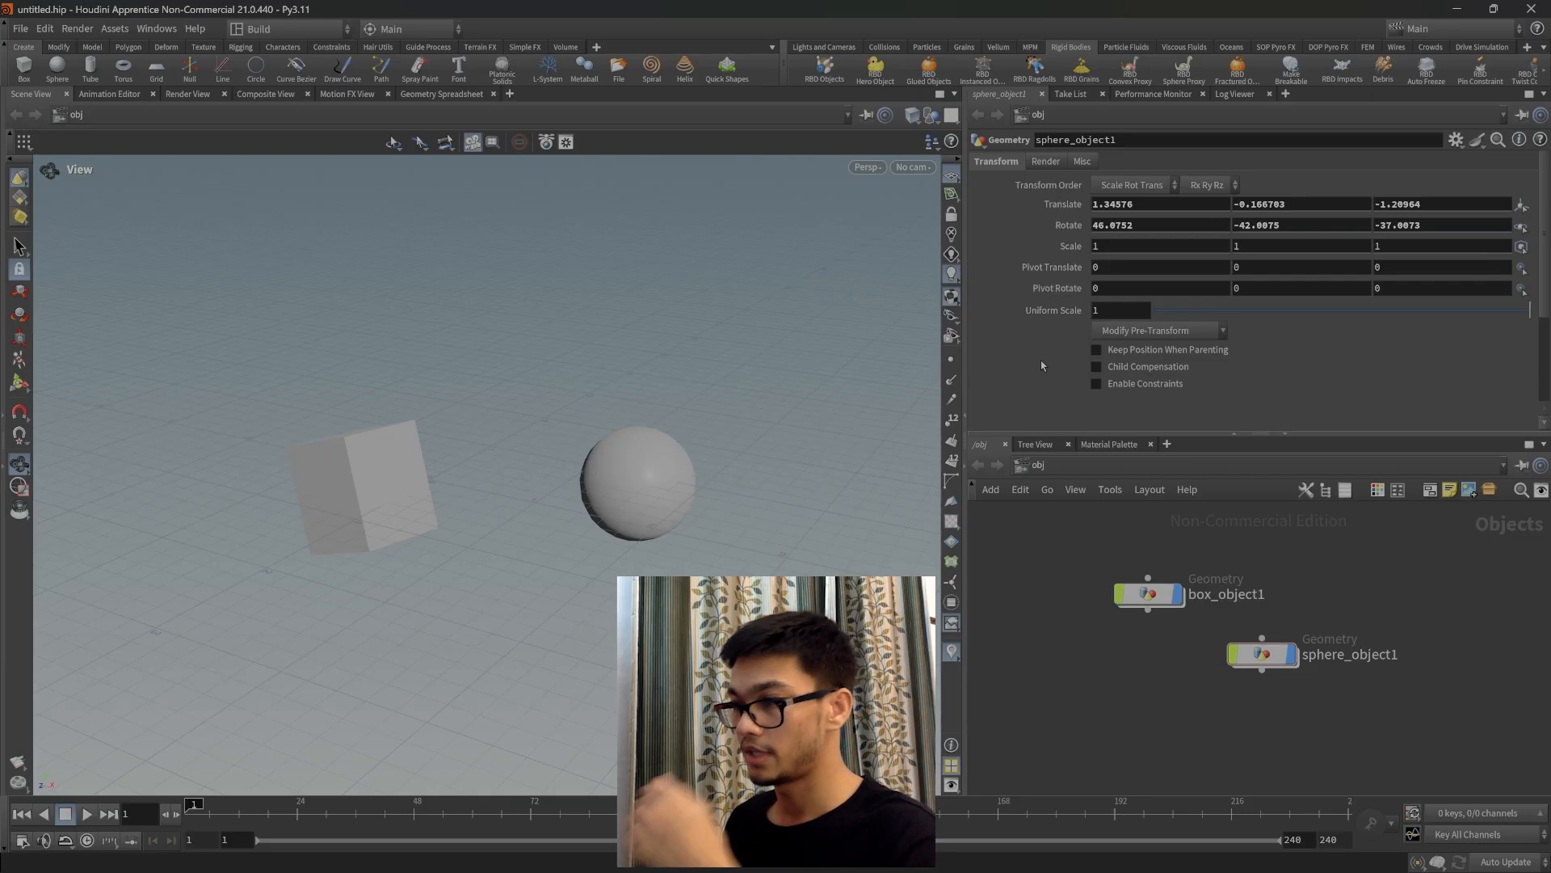
{"action": "key", "text": "s"}
{"action": "left_click_drag", "start_coordinate": [242, 323], "coordinate": [683, 618]}
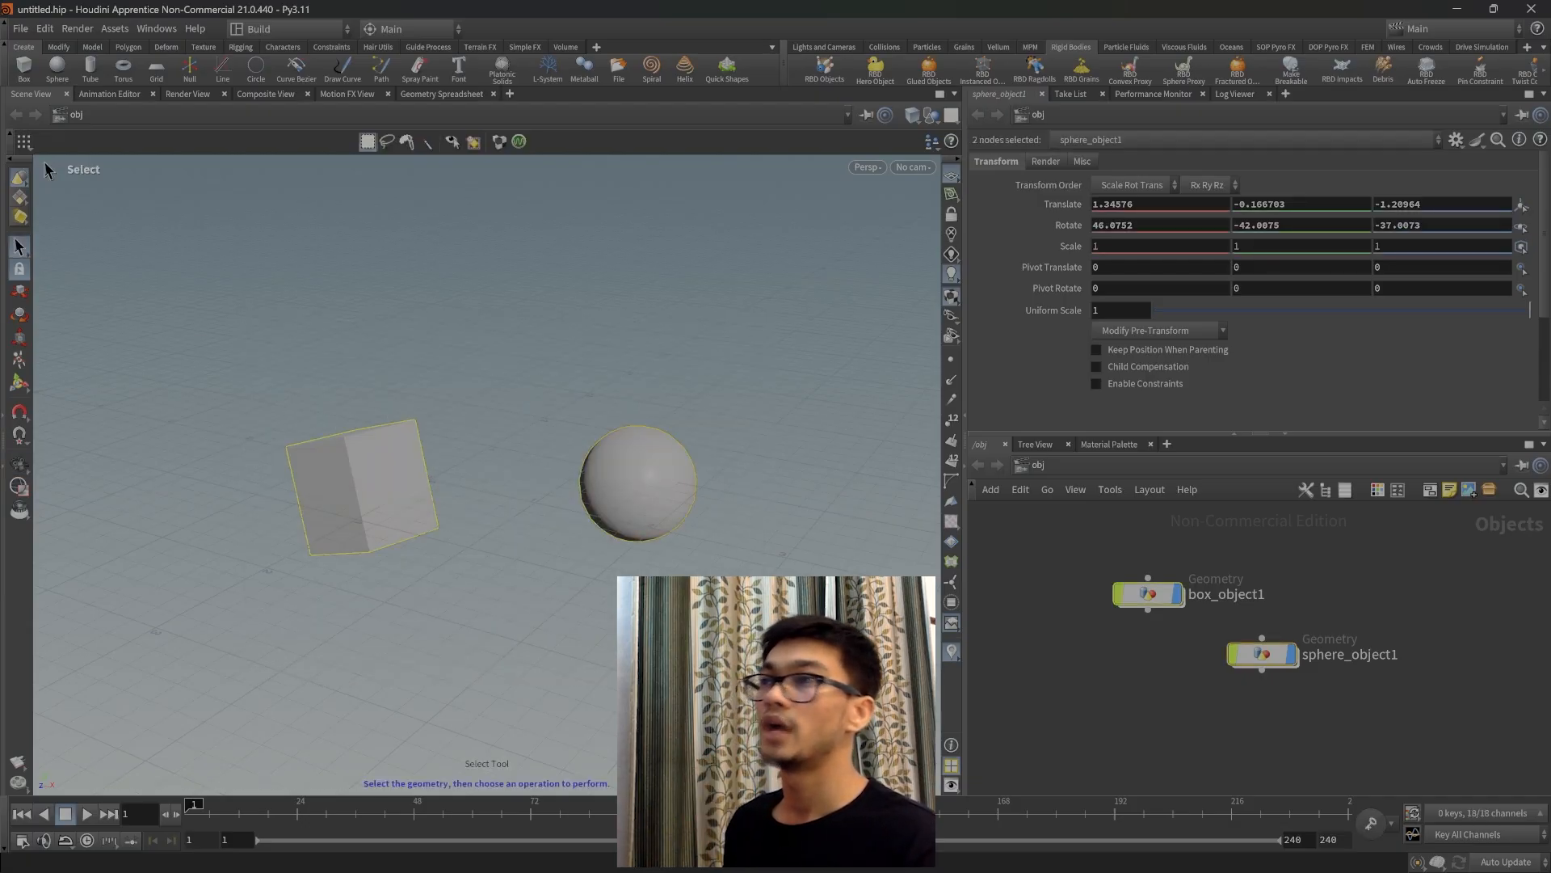
{"action": "key", "text": "Delete"}
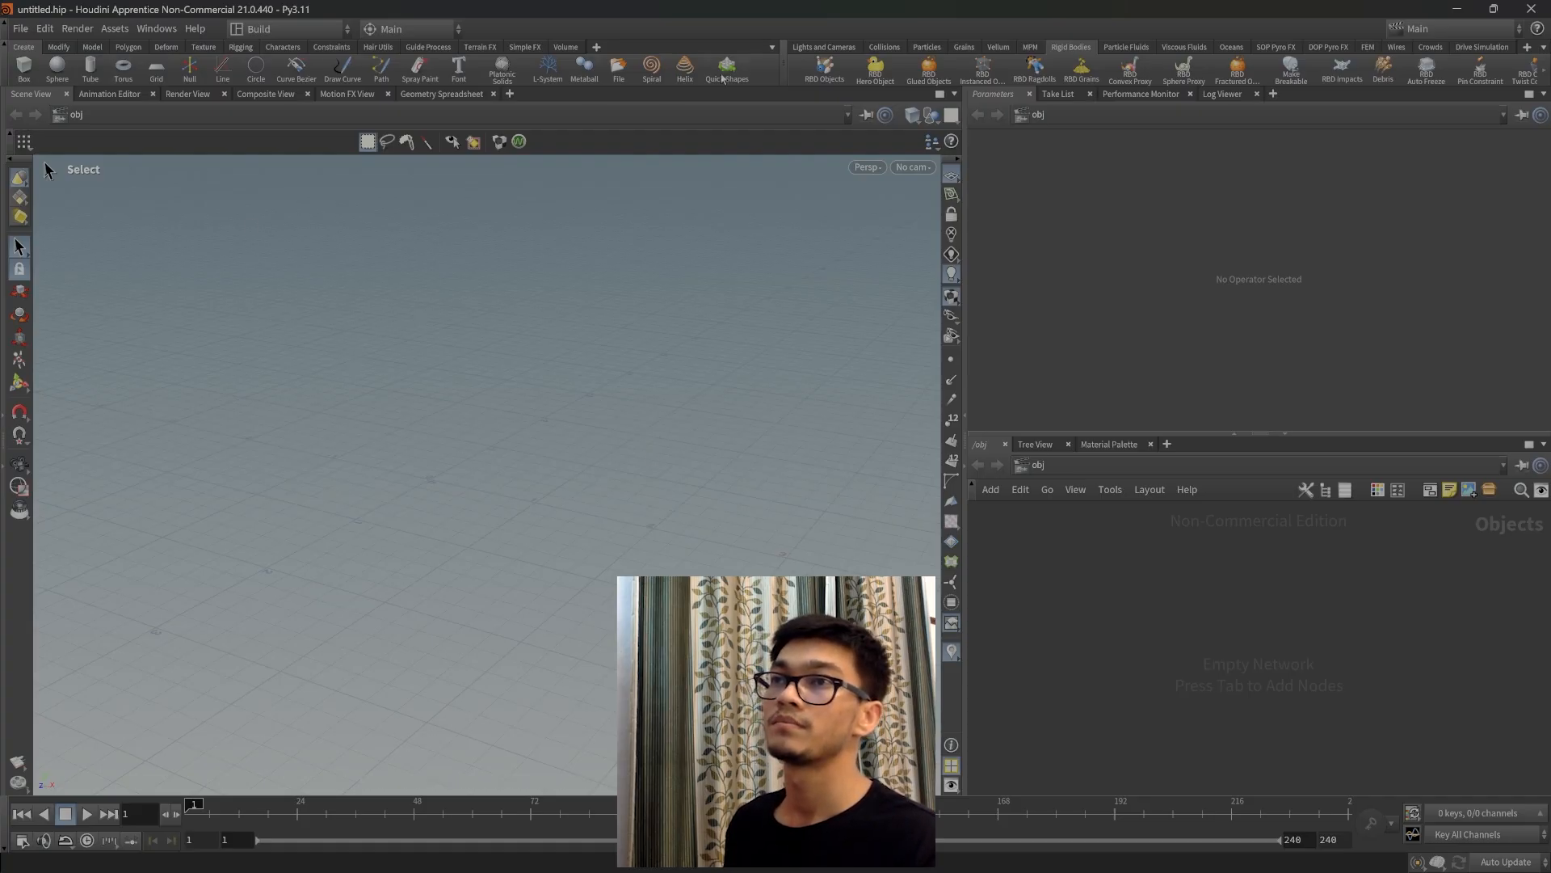
Practise hiding and restoring the shelf tools above the viewport, leaving the shelf collapsed.
{"action": "left_click", "coordinate": [6, 49]}
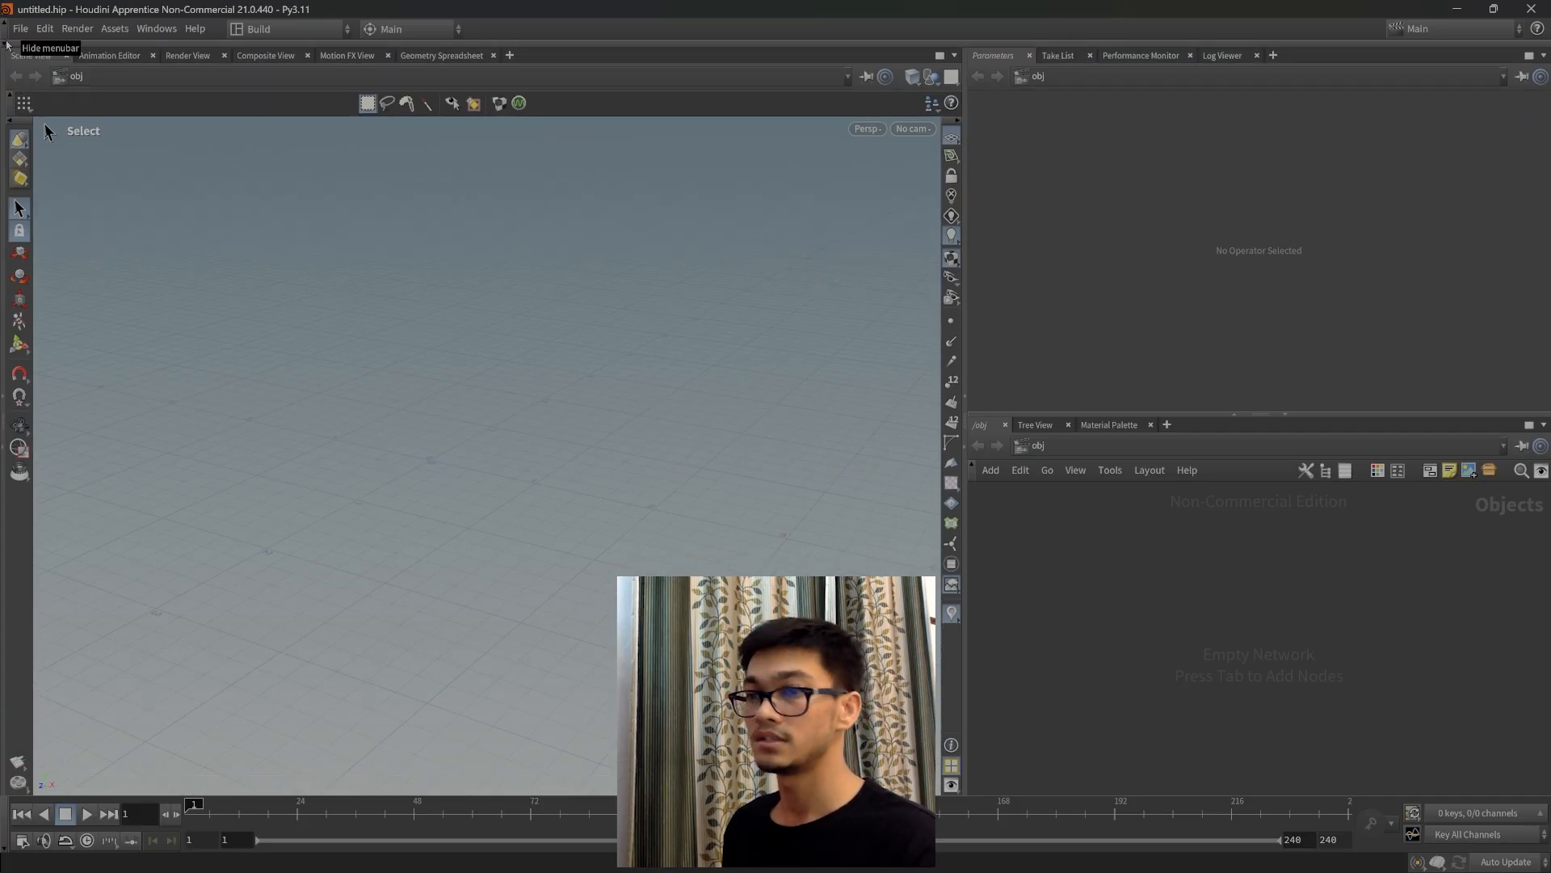
{"action": "left_click", "coordinate": [5, 41]}
{"action": "left_click", "coordinate": [5, 25]}
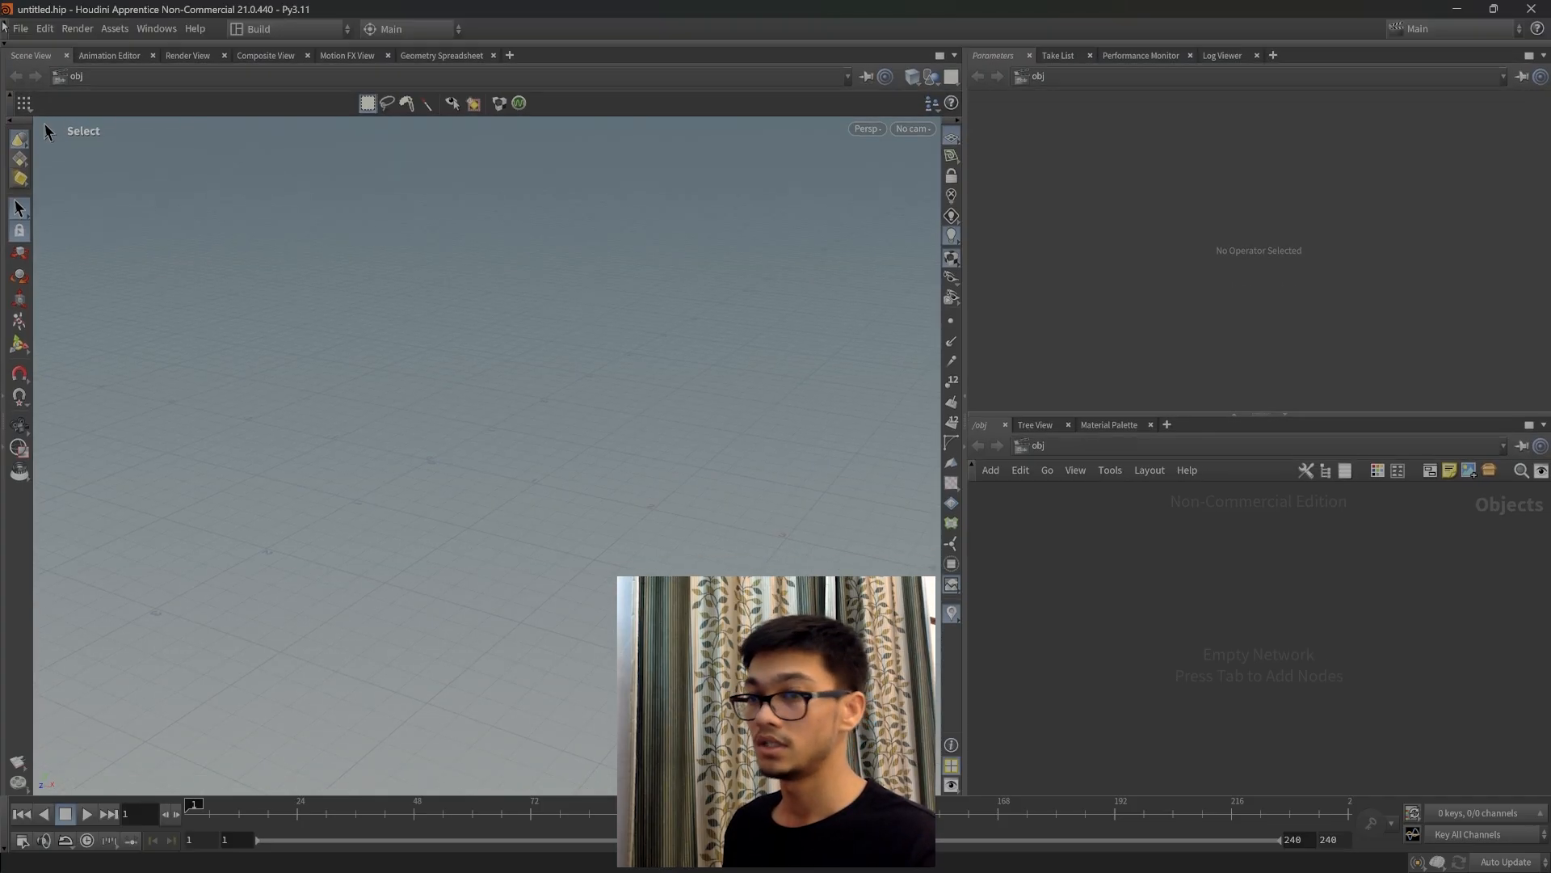
{"action": "left_click", "coordinate": [6, 46]}
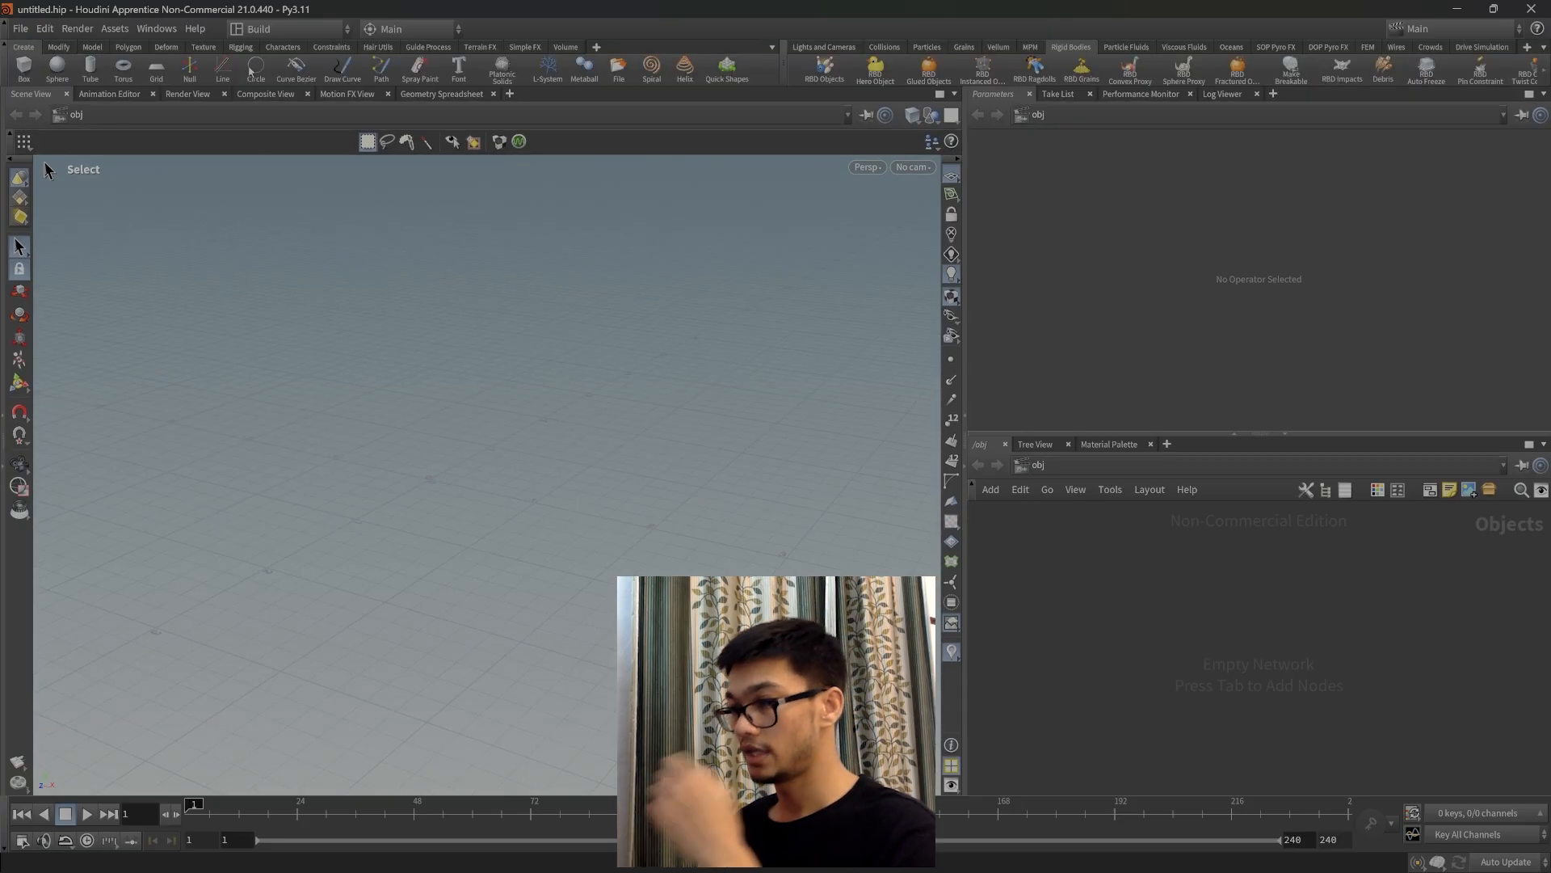
{"action": "left_click", "coordinate": [5, 48]}
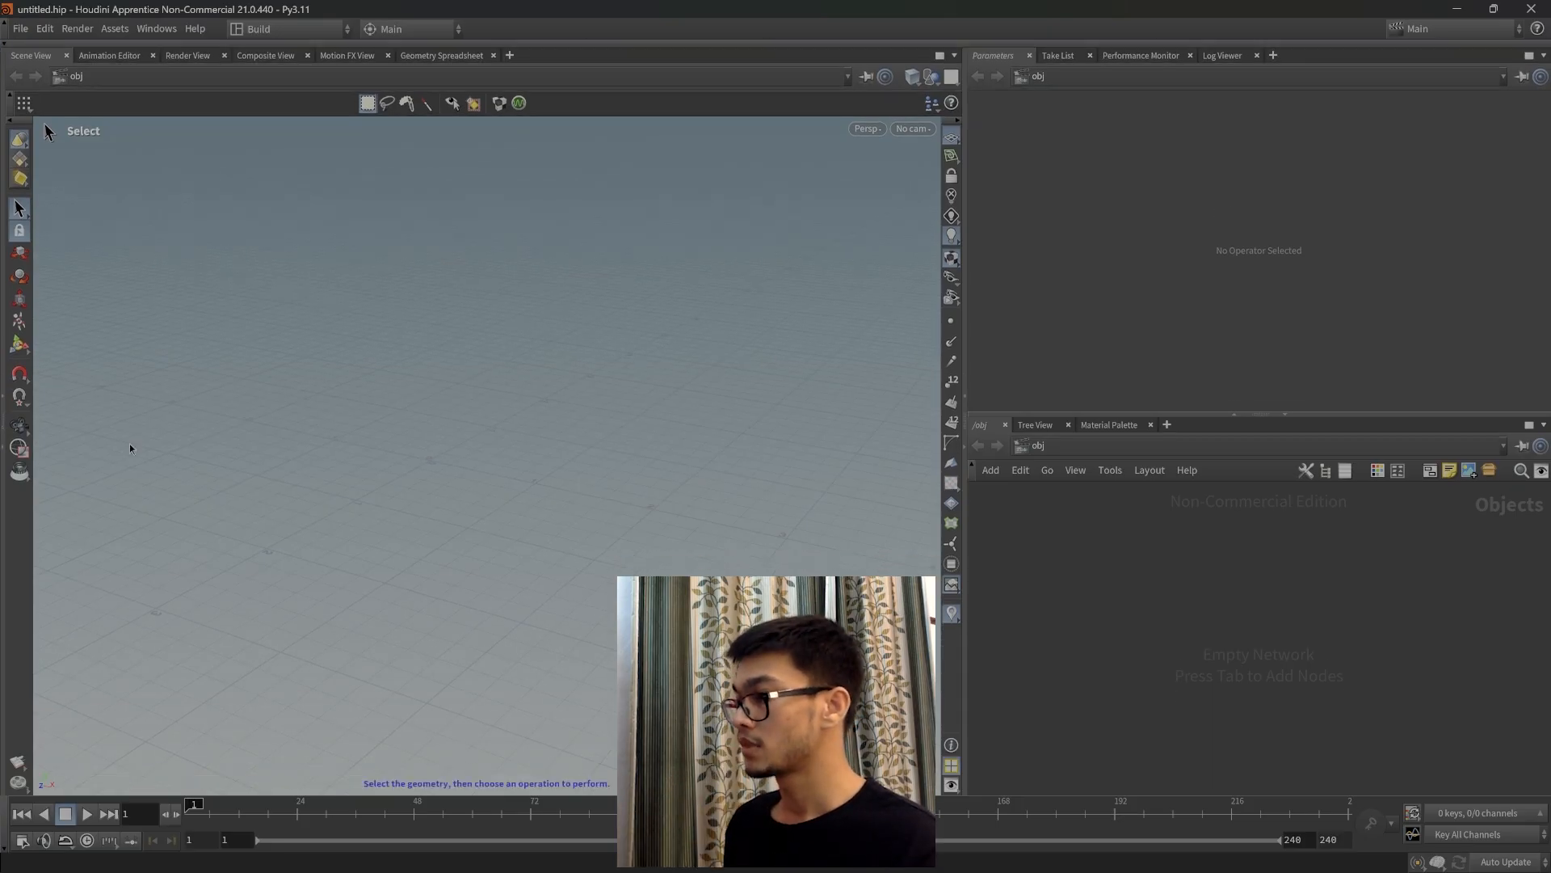
Practise hiding and restoring the animation playbar, leaving the playbar collapsed.
{"action": "left_click", "coordinate": [4, 849]}
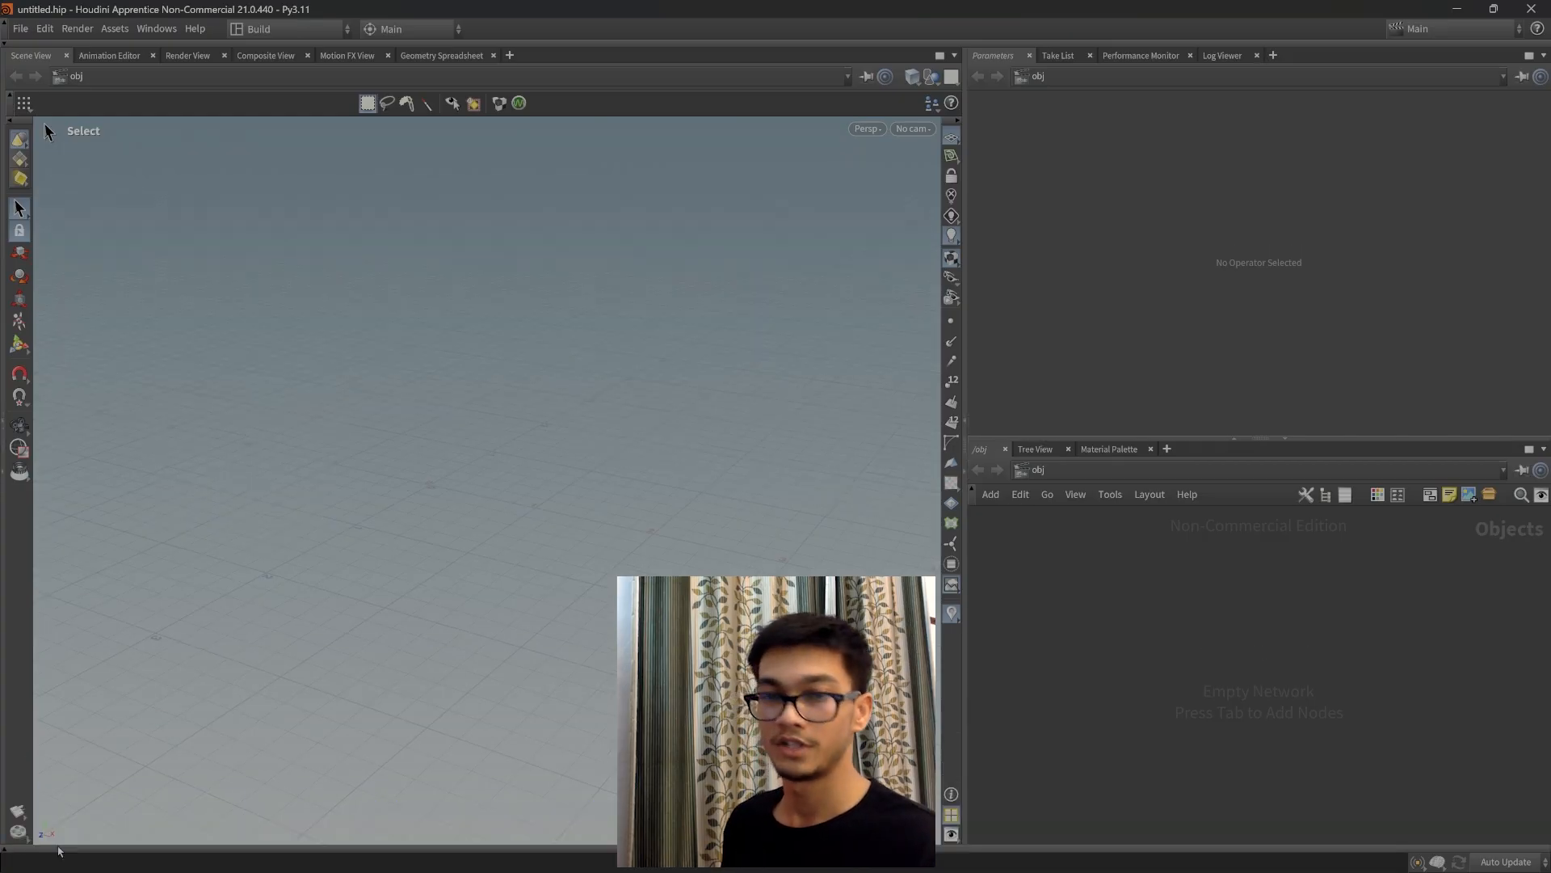
{"action": "left_click", "coordinate": [4, 848]}
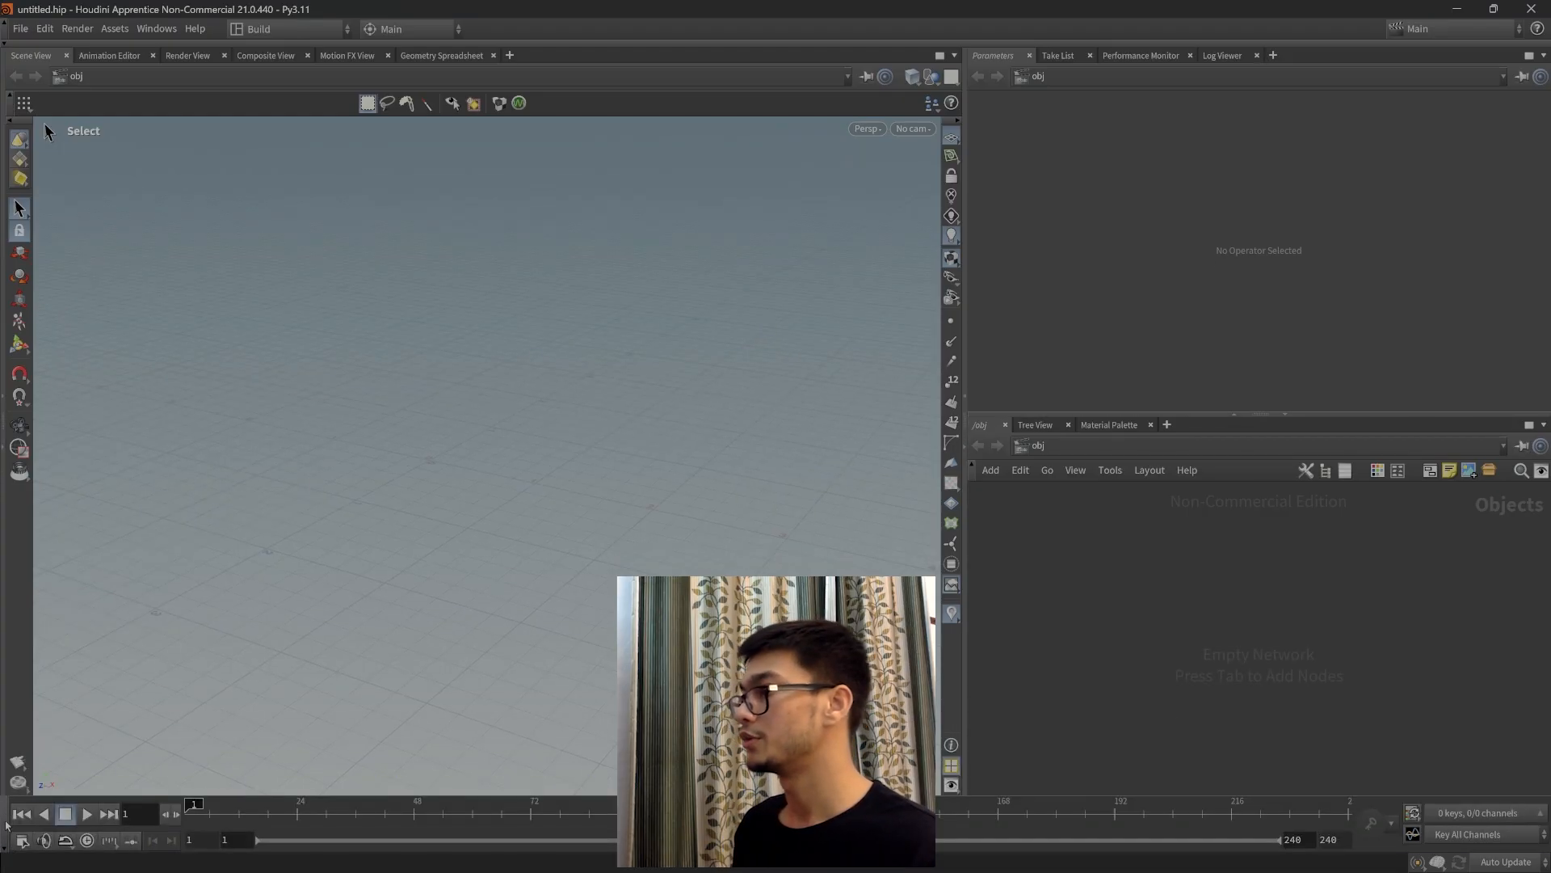
{"action": "left_click", "coordinate": [5, 824]}
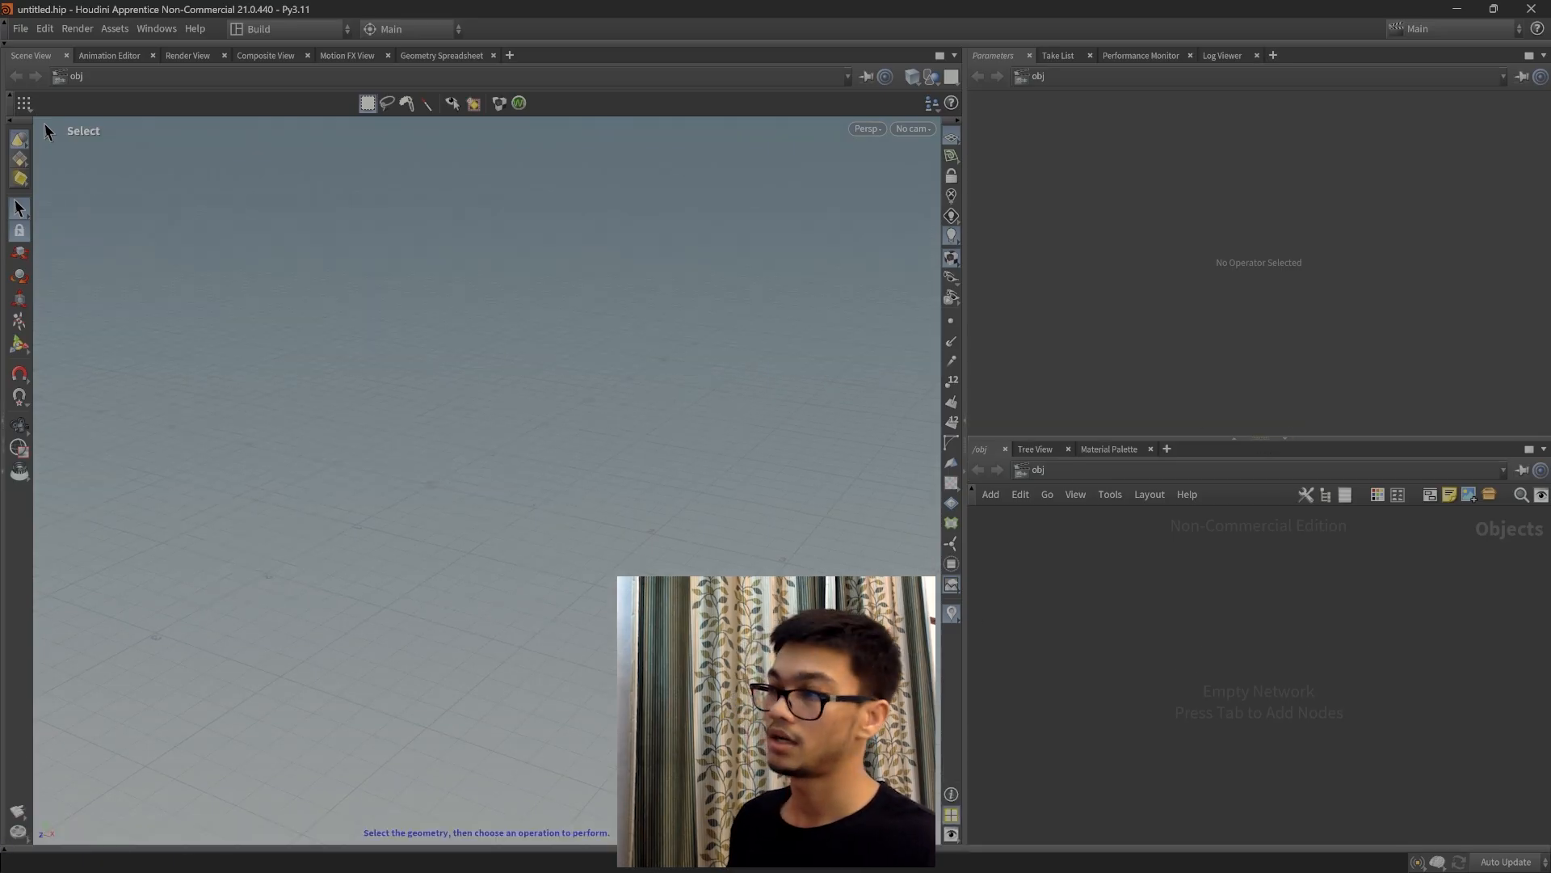
Resize the panes so the parameter pane is taller and the parameter and network panes are wider than before.
{"action": "left_click_drag", "start_coordinate": [1265, 441], "coordinate": [1268, 477]}
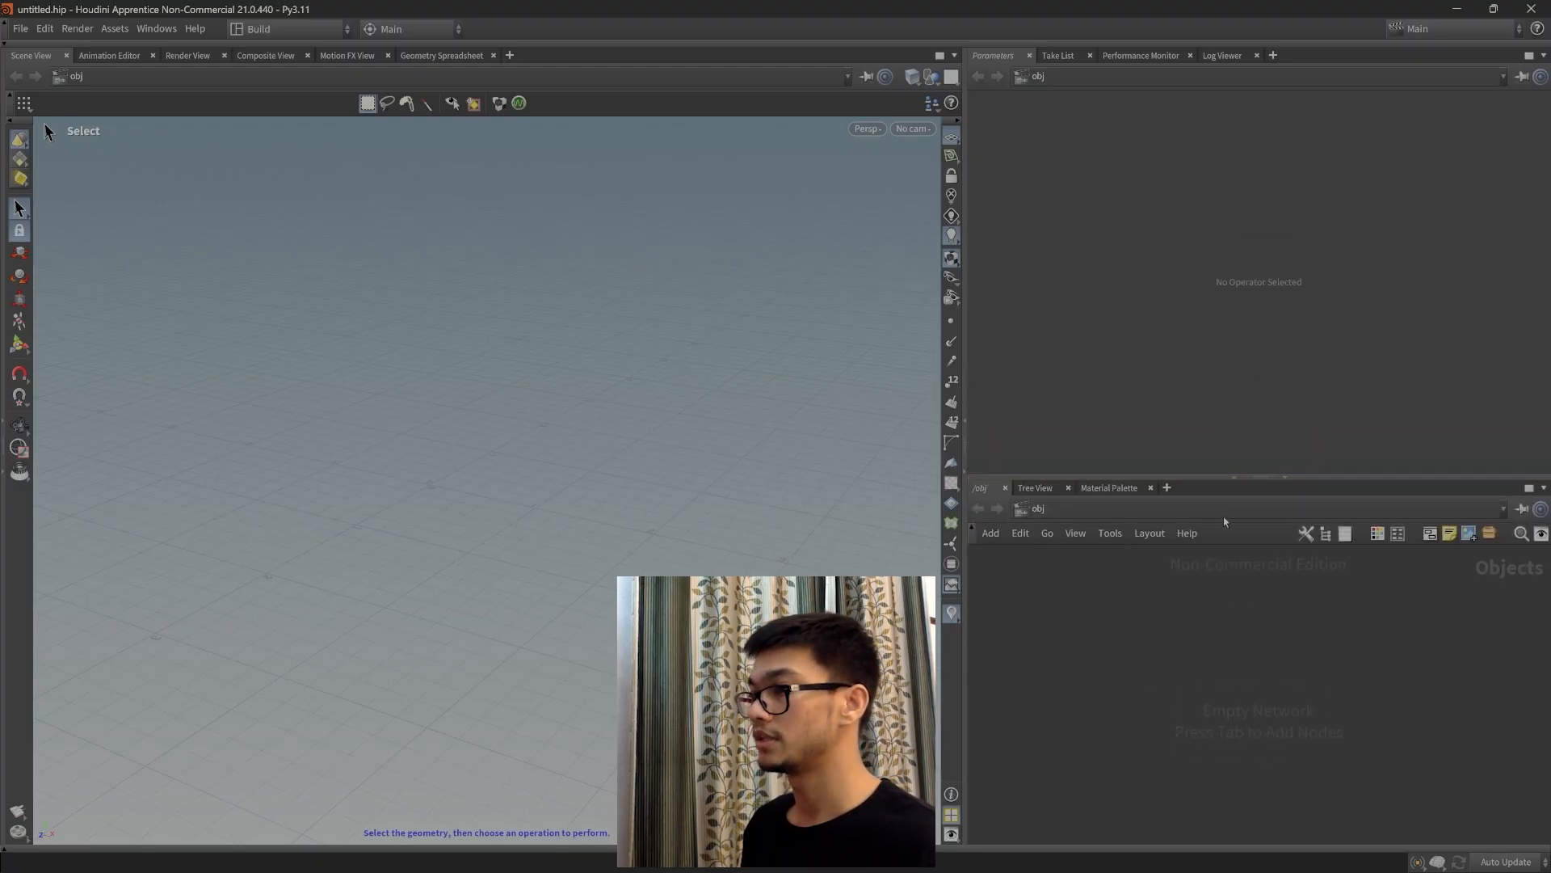
{"action": "left_click_drag", "start_coordinate": [1268, 482], "coordinate": [1268, 480]}
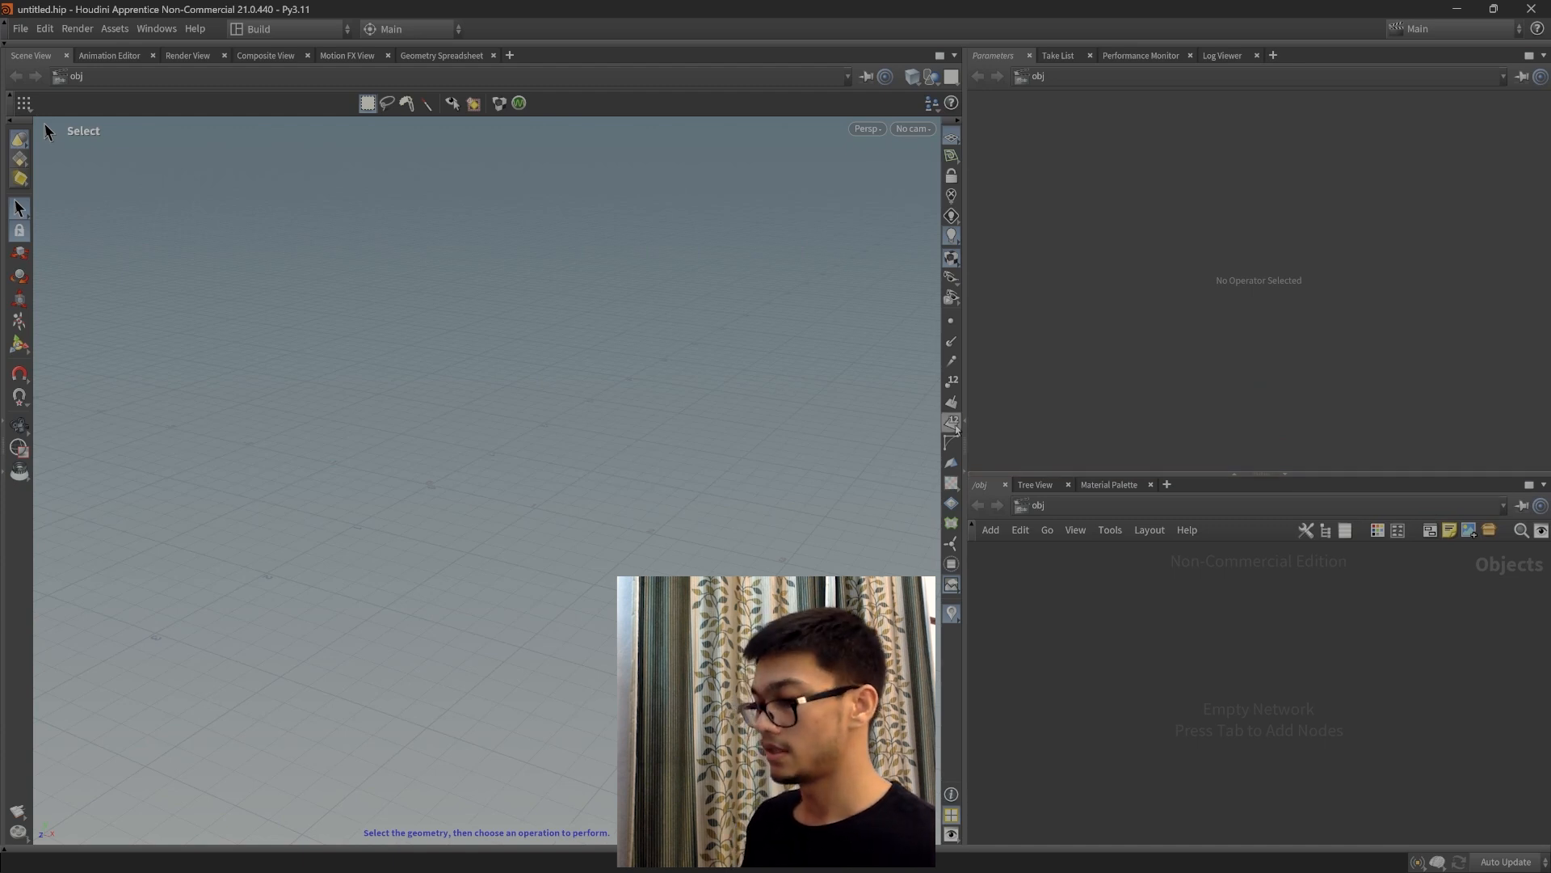
{"action": "left_click_drag", "start_coordinate": [969, 444], "coordinate": [887, 447]}
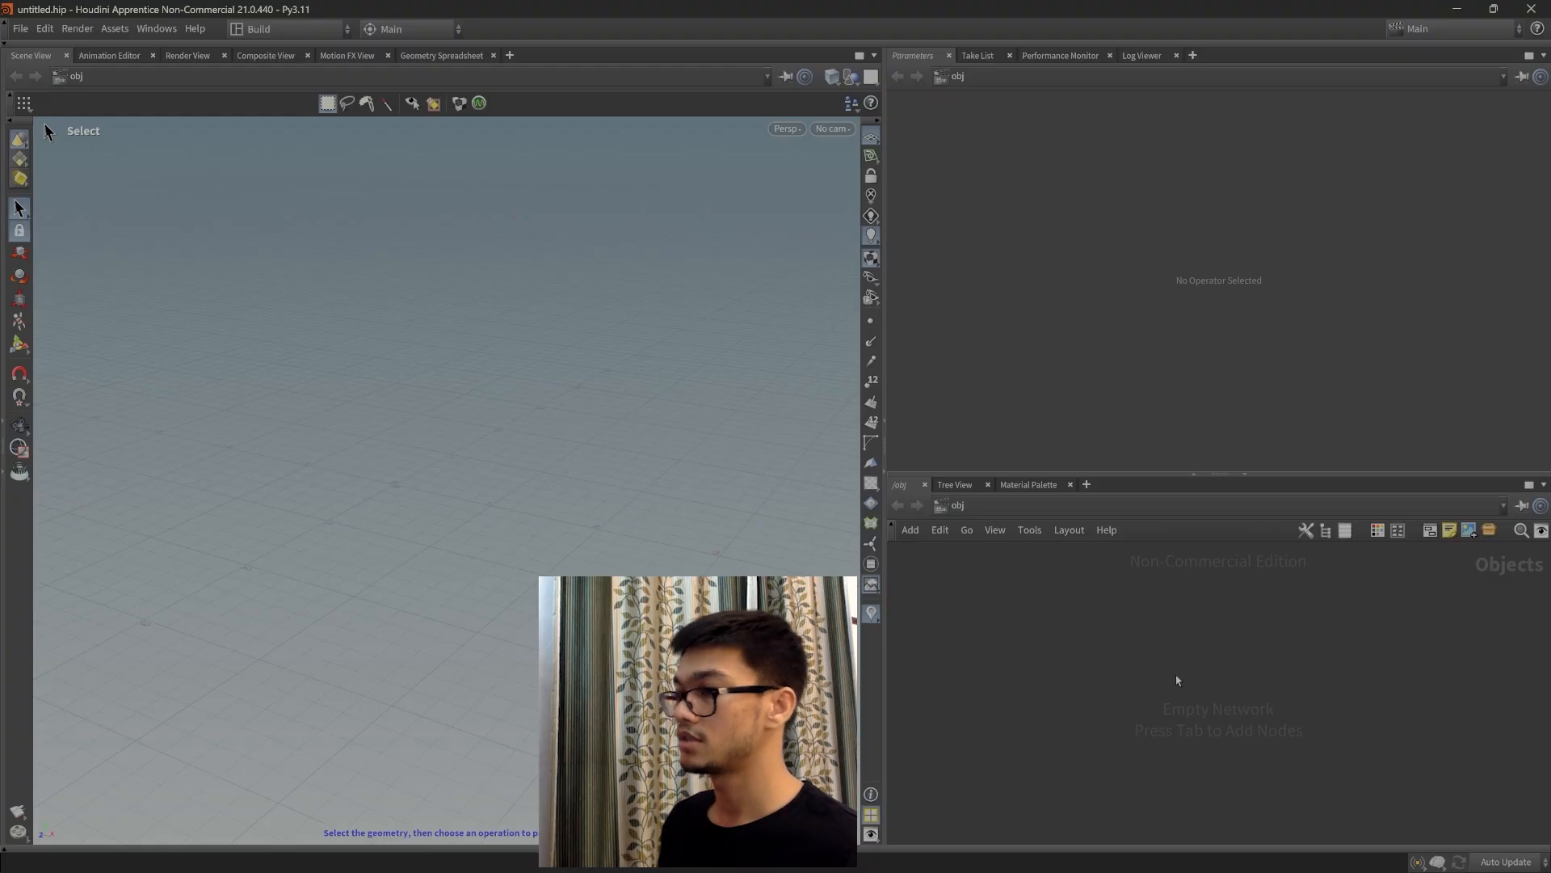
Search for Sphere in the network's node menu, place a sphere node, and view the sphere in the viewport.
{"action": "key", "text": "Tab"}
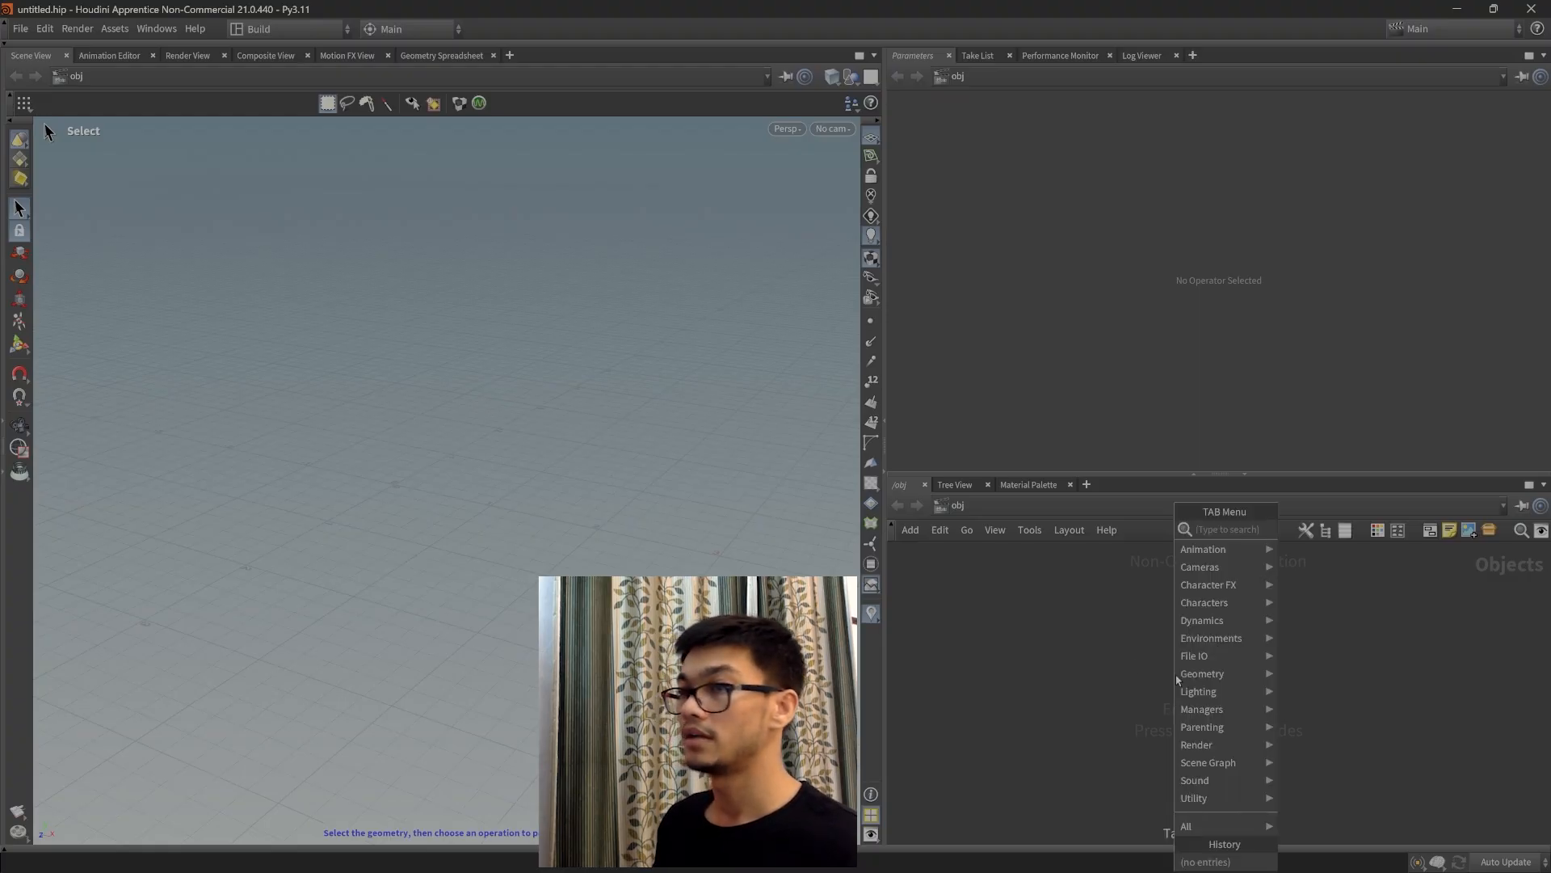
{"action": "type", "text": "sphe"}
{"action": "key", "text": "Return"}
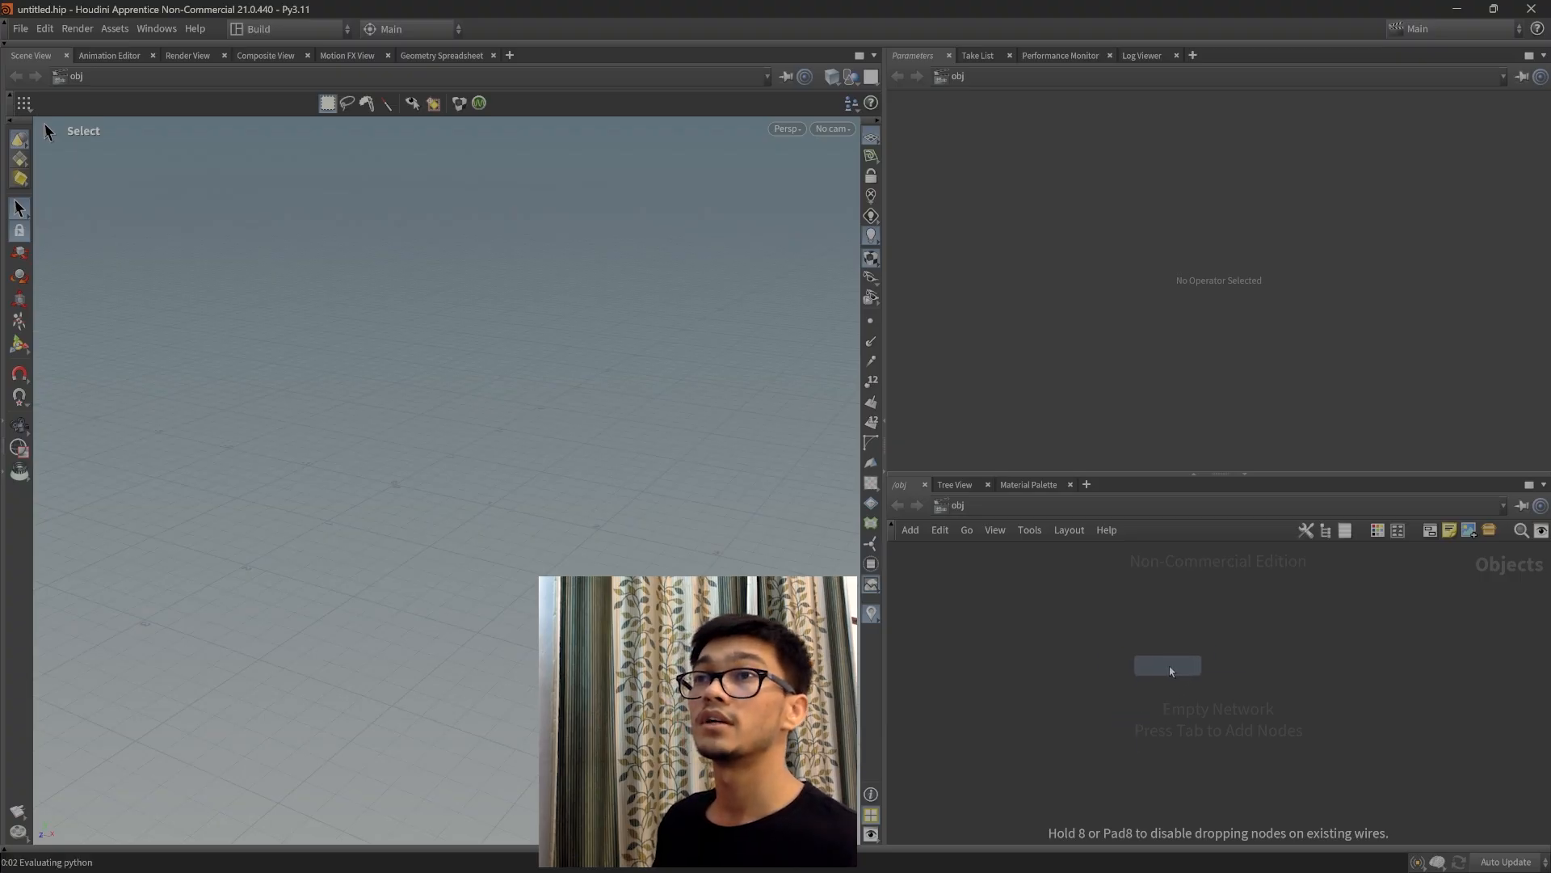
{"action": "left_click", "coordinate": [1049, 626]}
{"action": "key", "text": "Escape"}
{"action": "left_click_drag", "start_coordinate": [326, 501], "coordinate": [371, 489]}
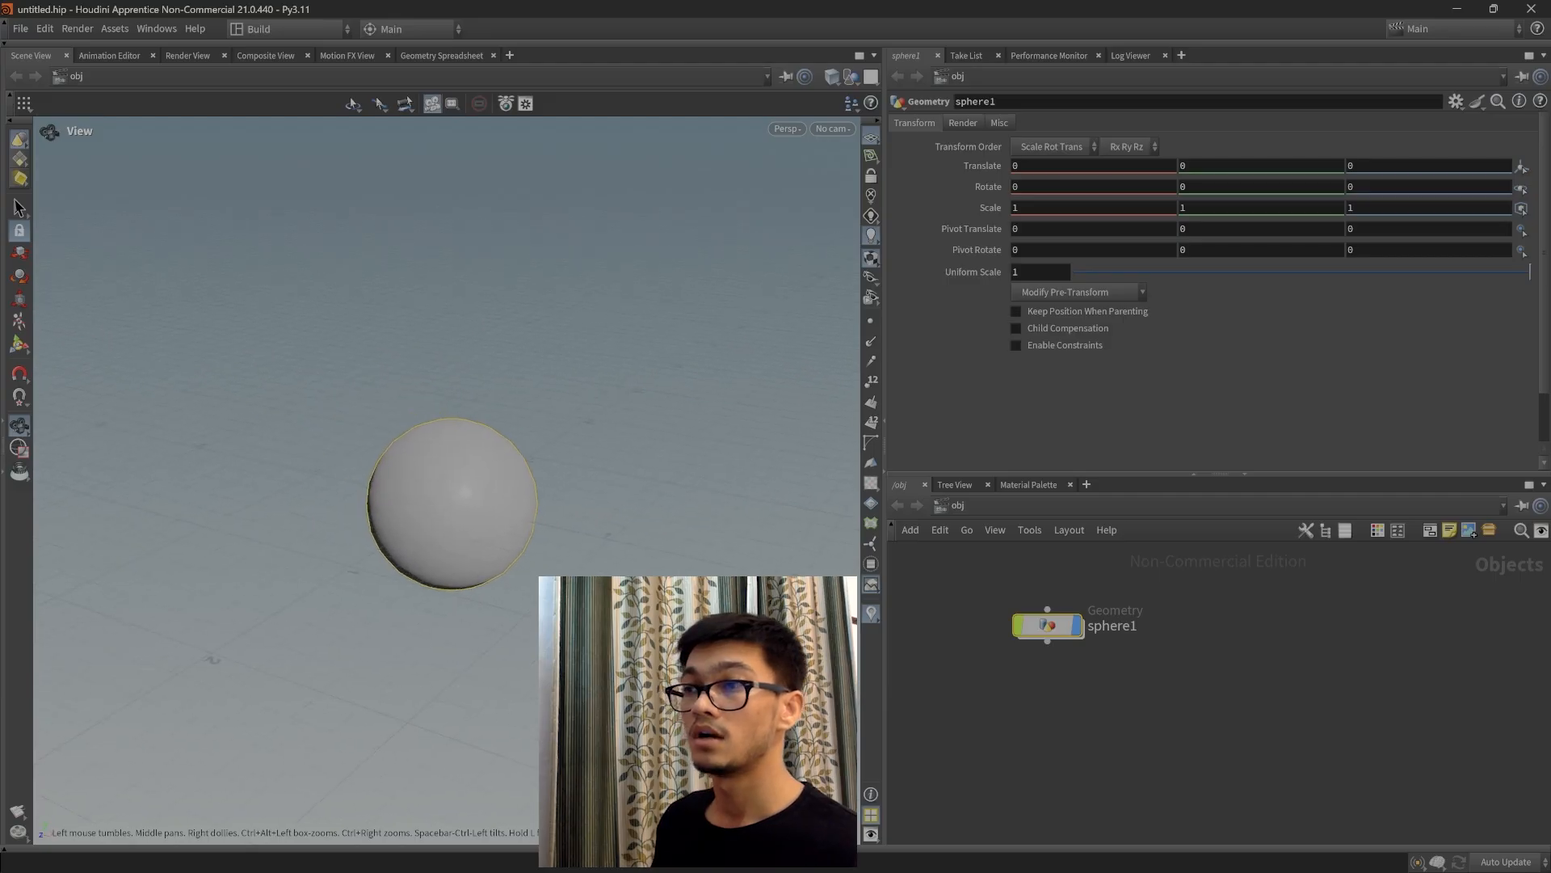
{"action": "key", "text": "s"}
Show the shelf again and use its Box tool to place a box beside the sphere.
{"action": "left_click", "coordinate": [8, 46]}
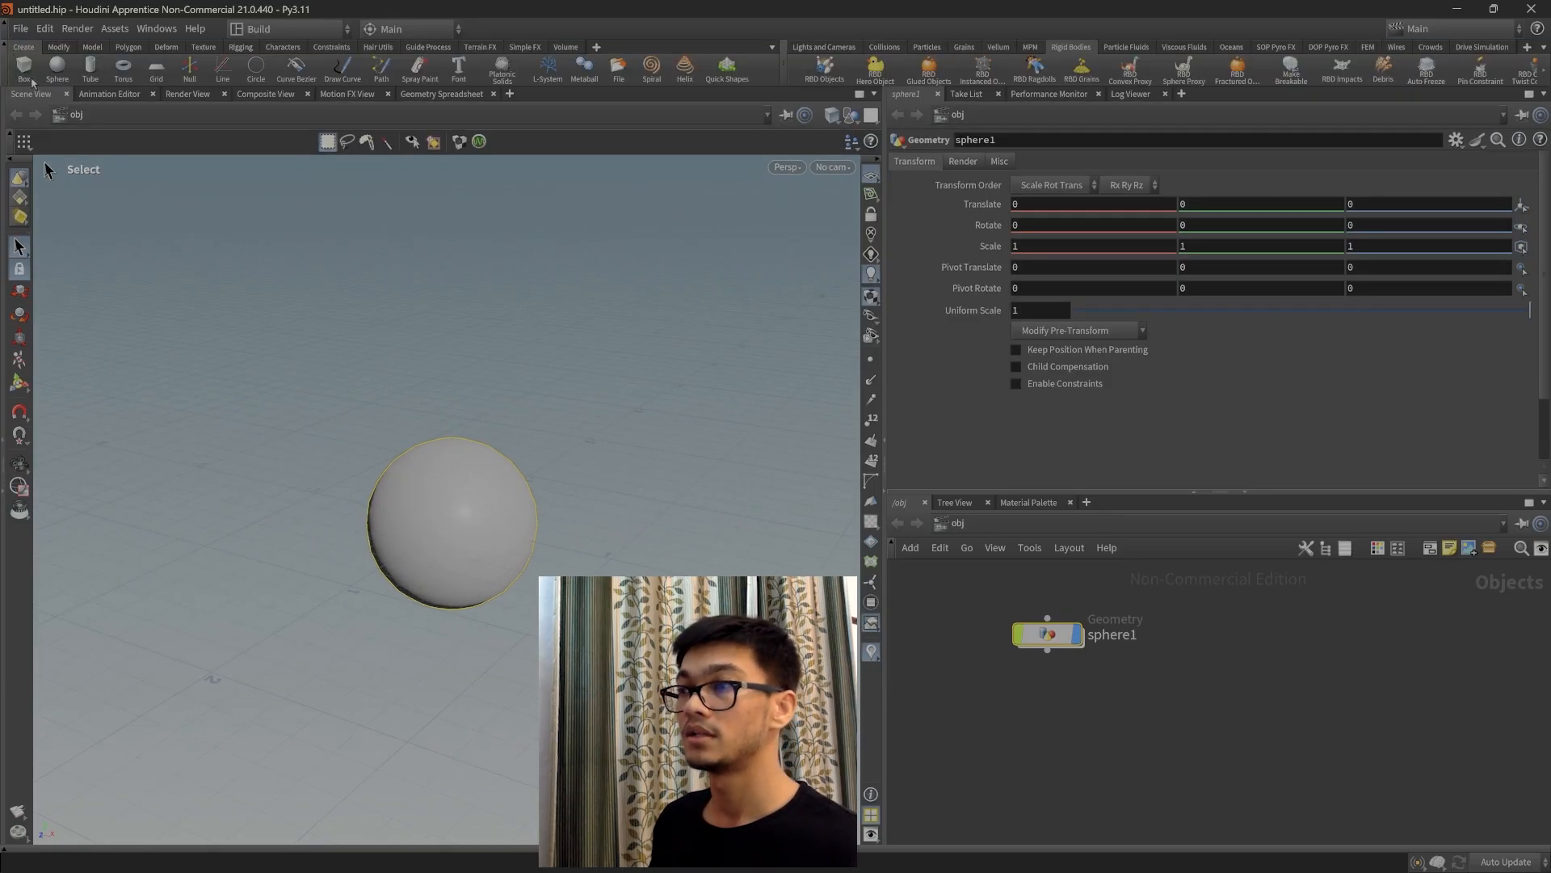
{"action": "left_click", "coordinate": [26, 66]}
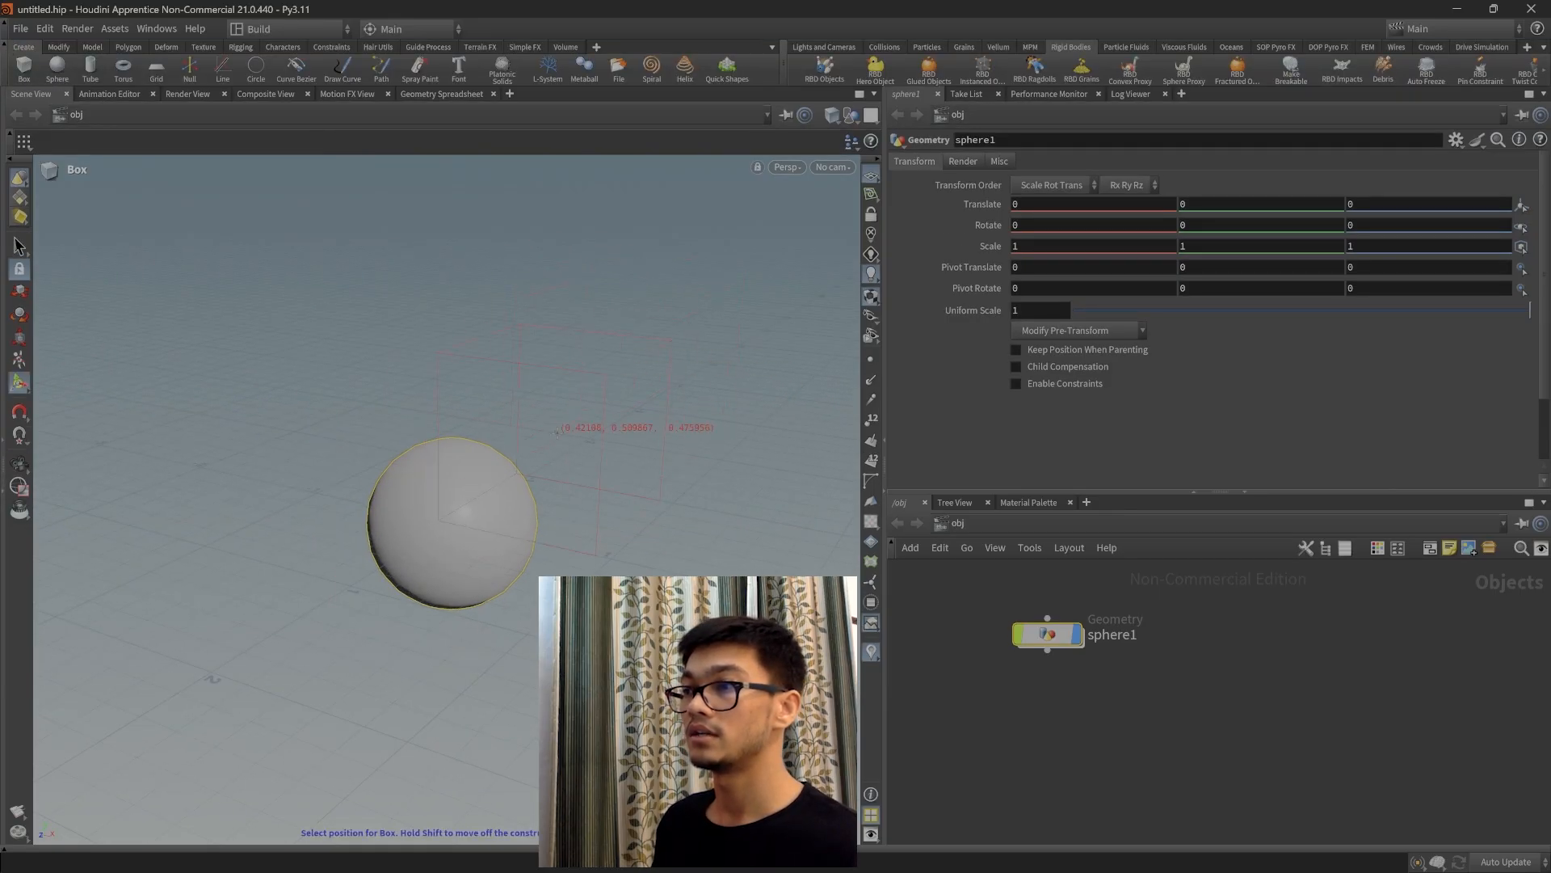
{"action": "left_click", "coordinate": [646, 466]}
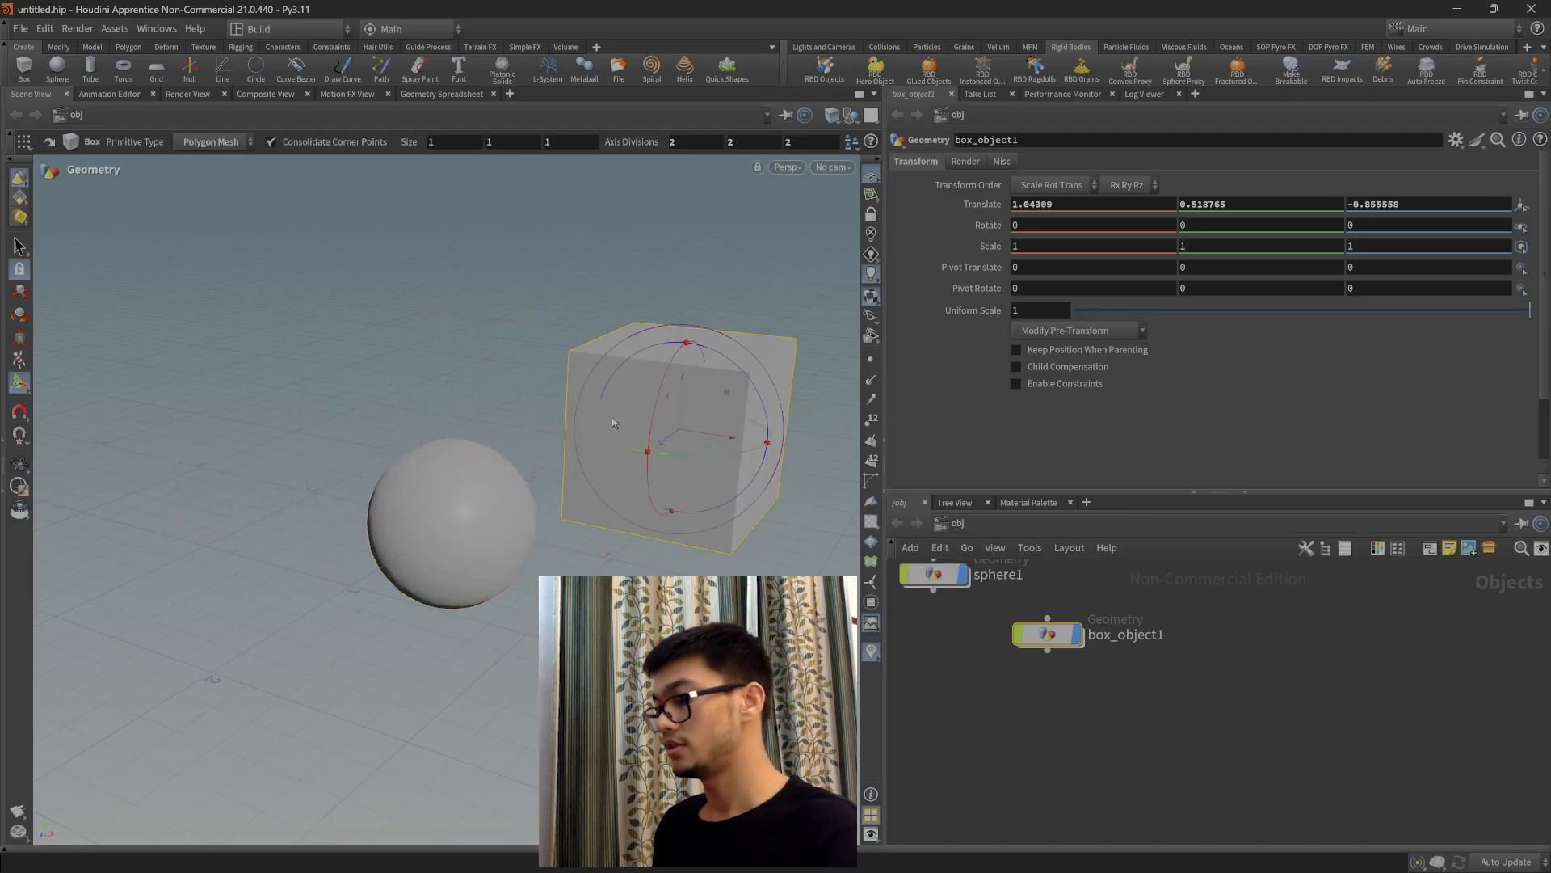
{"action": "left_click_drag", "start_coordinate": [662, 550], "coordinate": [628, 475], "text": "alt"}
{"action": "key", "text": "Return"}
Delete the box, then select the sphere node in the network and delete it too.
{"action": "key", "text": "Delete"}
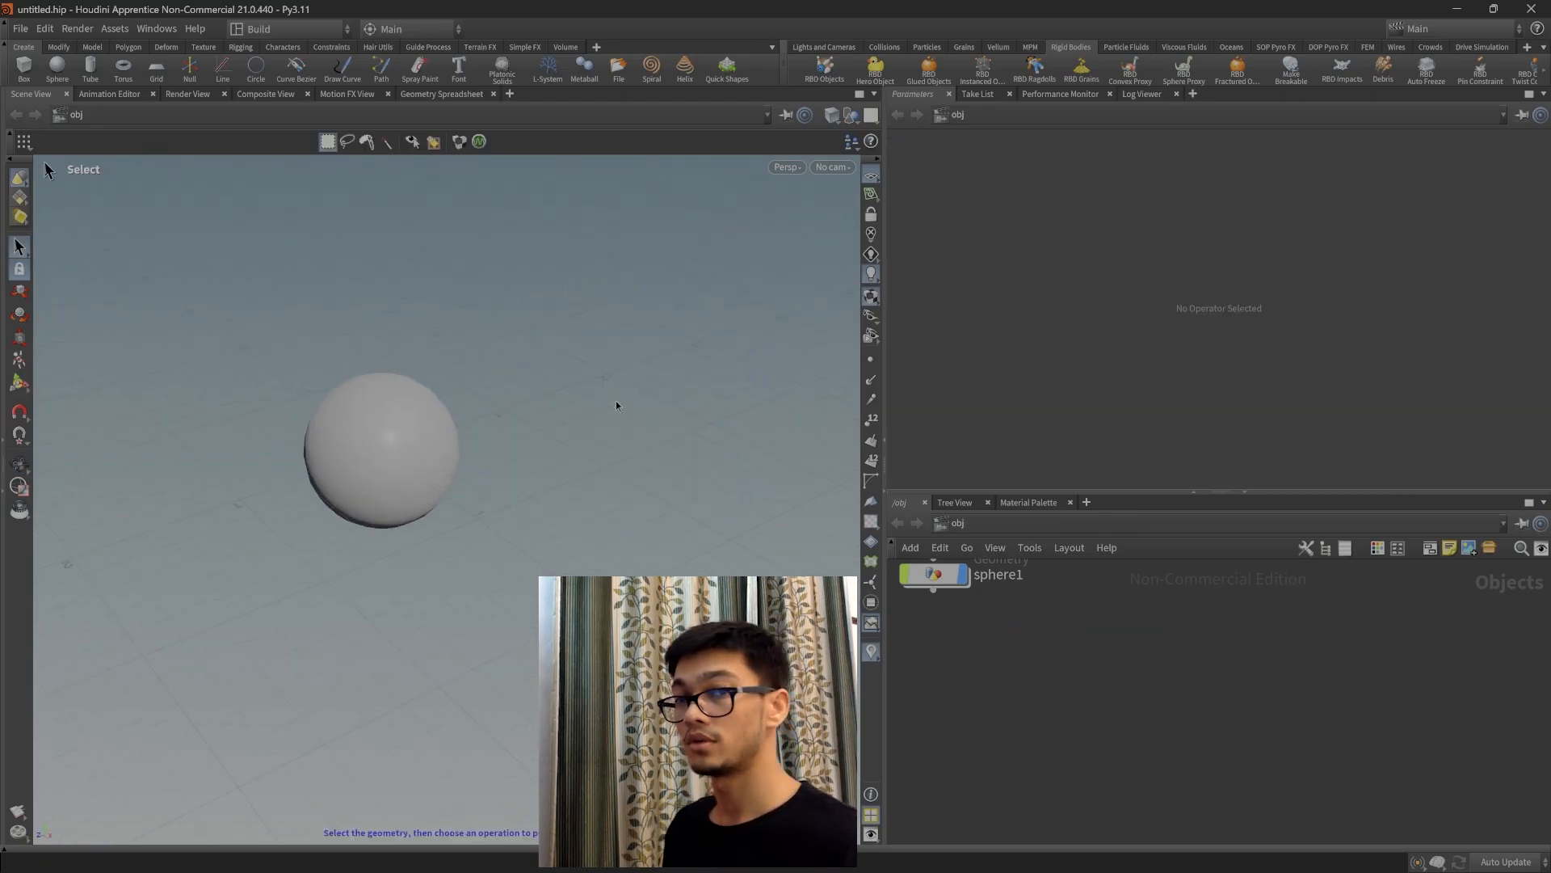
{"action": "middle_click_drag", "start_coordinate": [600, 554], "coordinate": [707, 604]}
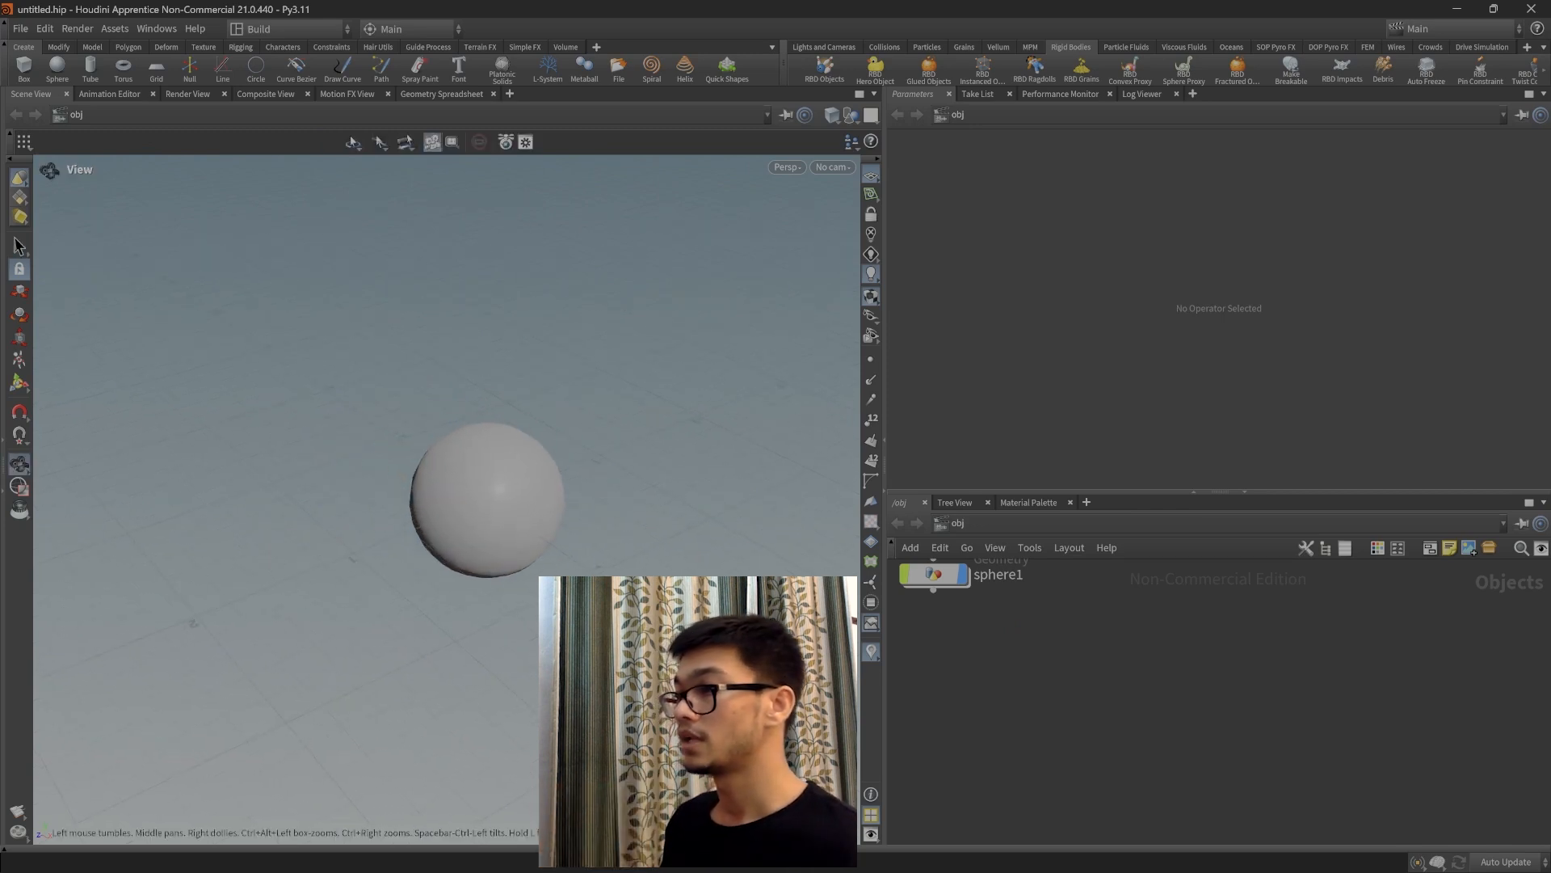
{"action": "key", "text": "s"}
{"action": "middle_click_drag", "start_coordinate": [1018, 657], "coordinate": [1182, 747]}
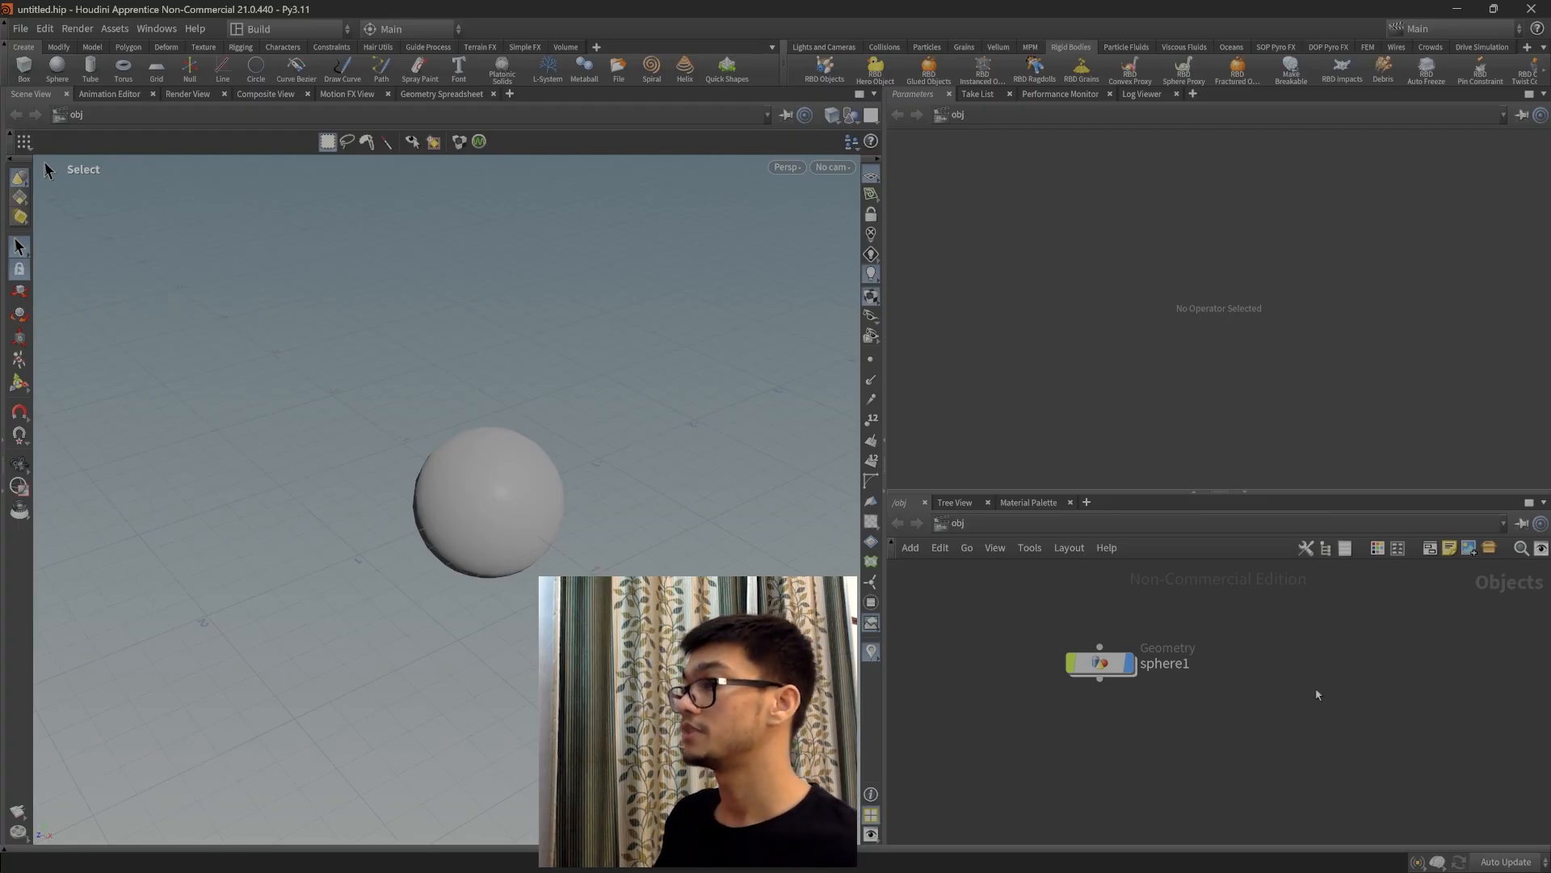
{"action": "left_click", "coordinate": [1101, 662]}
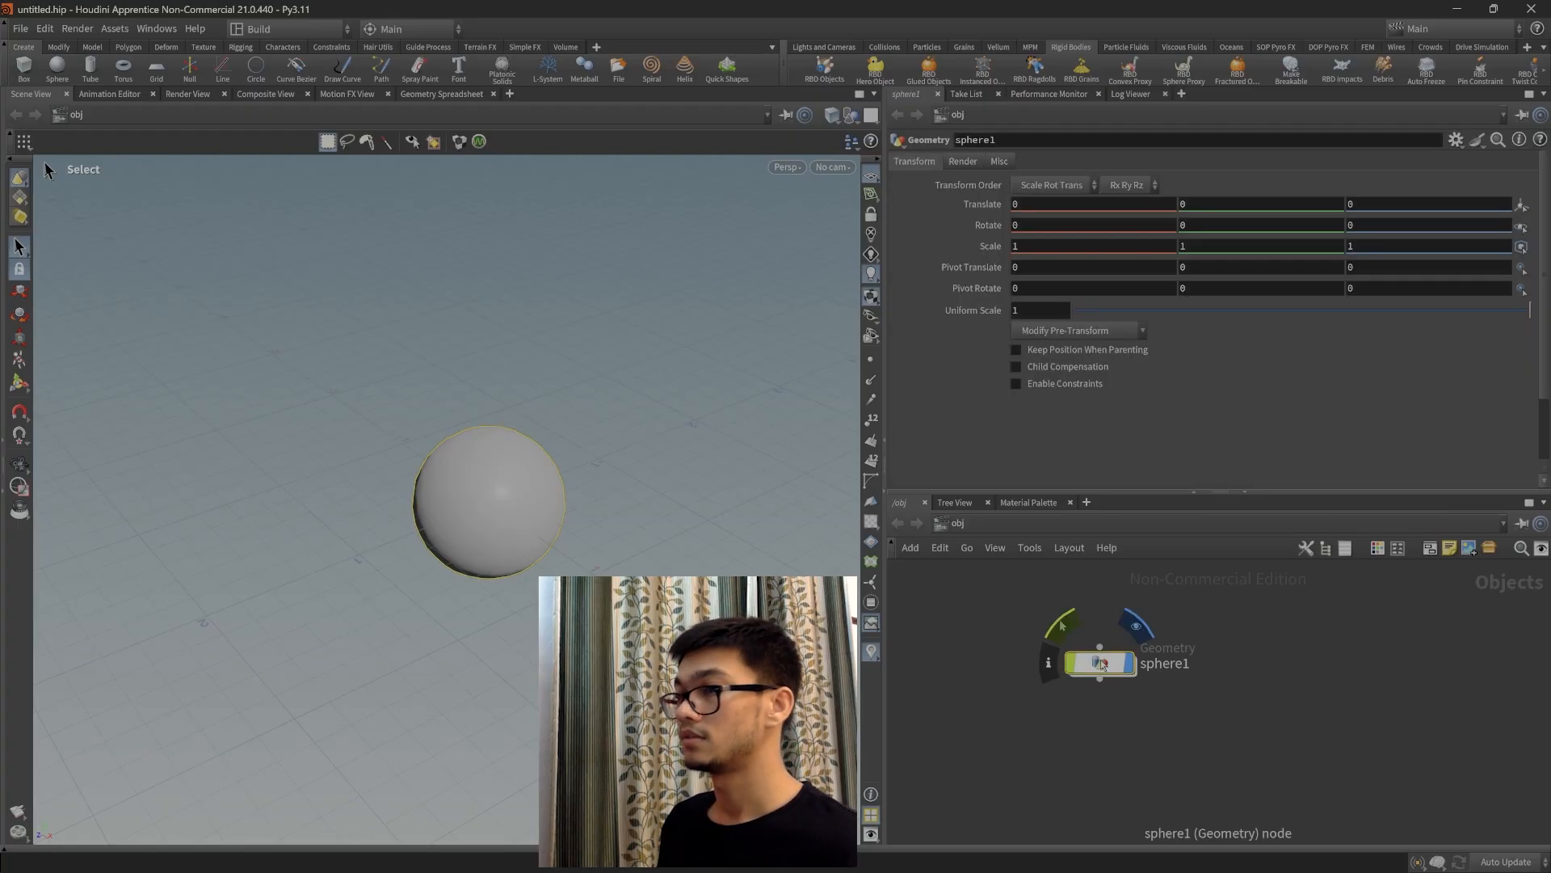
{"action": "key", "text": "Delete"}
Add a new sphere through the network's node search and inspect it in the viewport from several angles.
{"action": "key", "text": "Tab"}
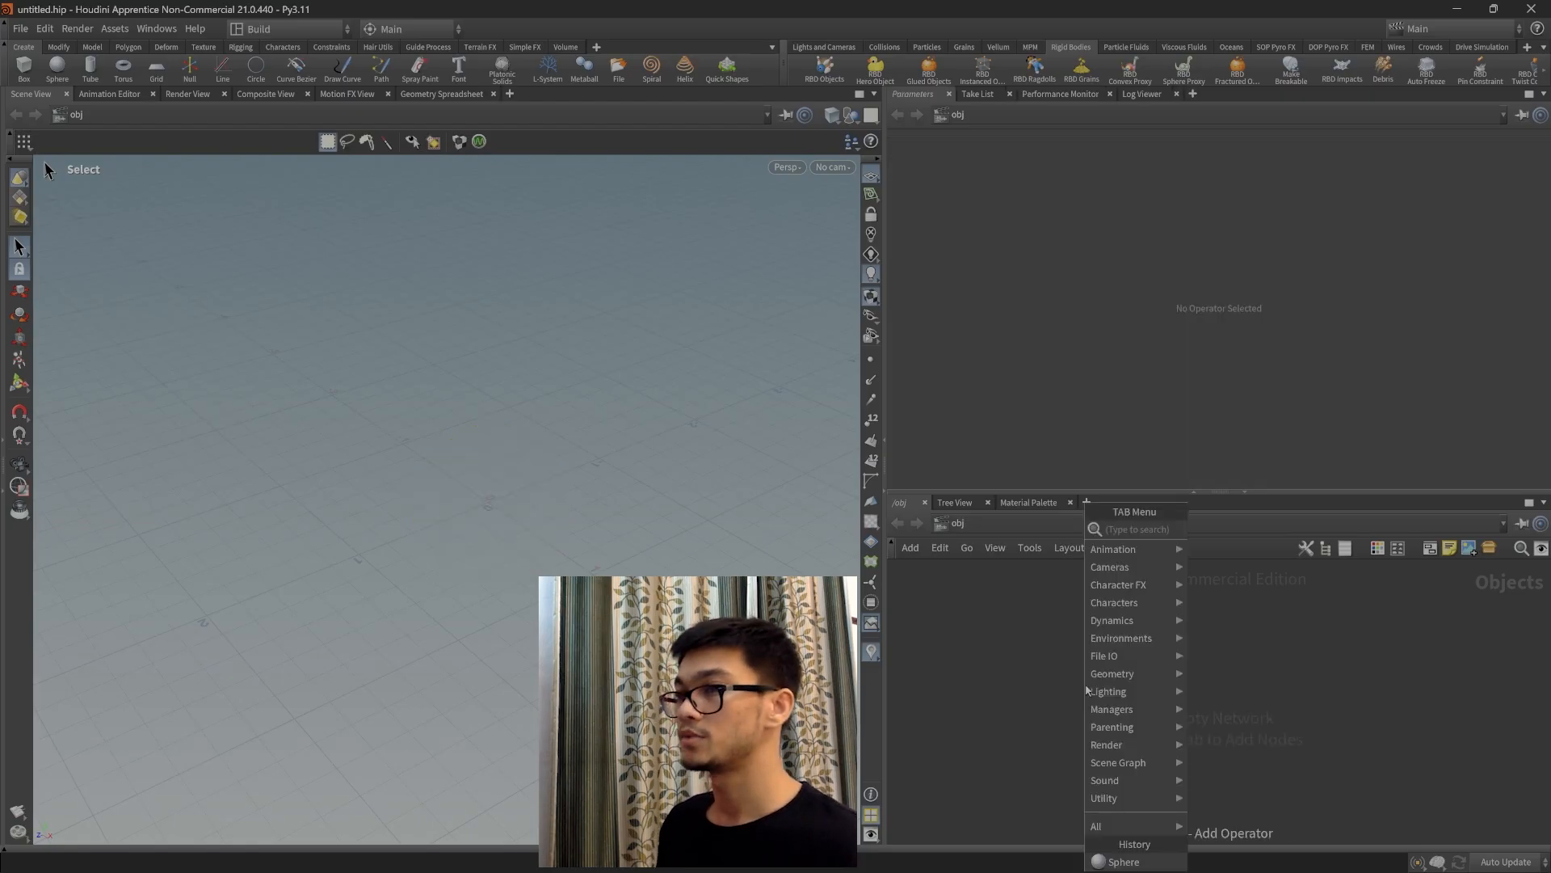
{"action": "type", "text": "sph"}
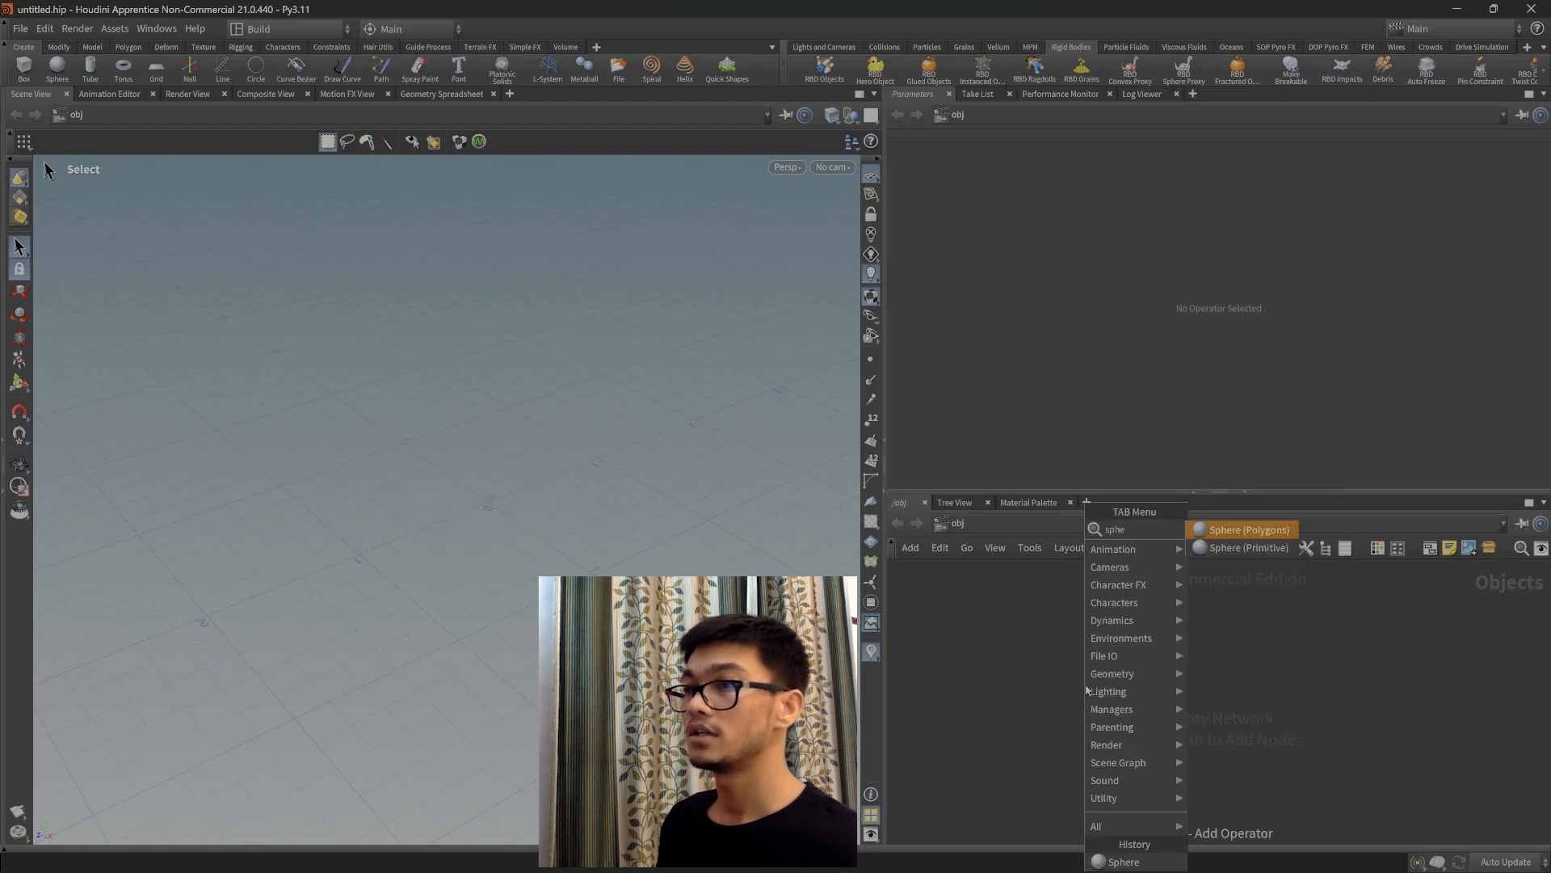
{"action": "type", "text": "e"}
{"action": "key", "text": "Return"}
{"action": "left_click", "coordinate": [1125, 656]}
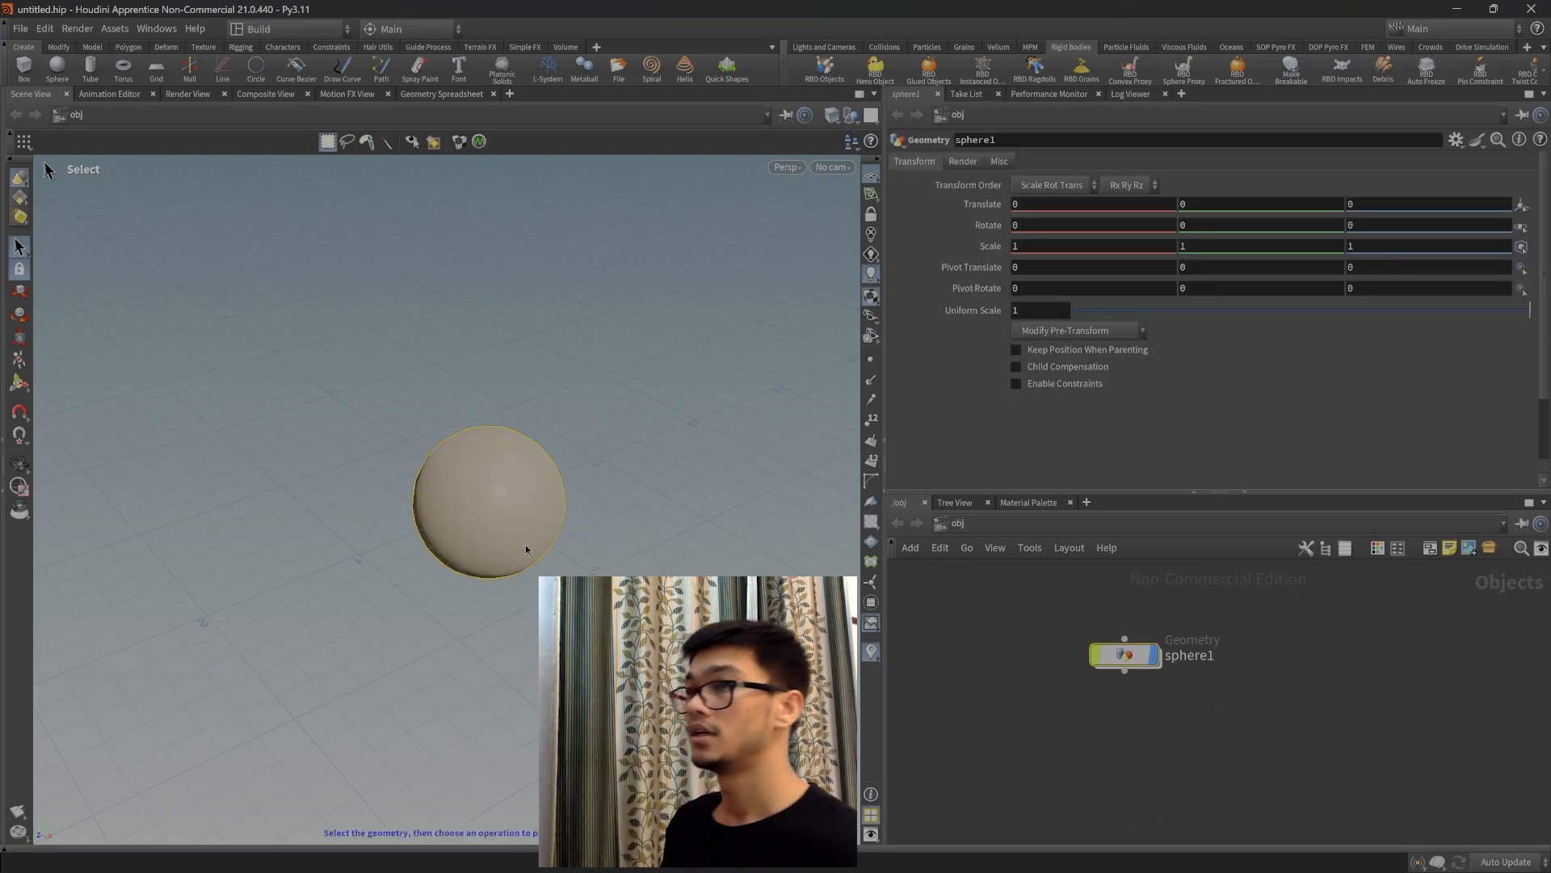
{"action": "key", "text": "Escape"}
{"action": "left_click_drag", "start_coordinate": [509, 626], "coordinate": [488, 596]}
{"action": "key", "text": "s"}
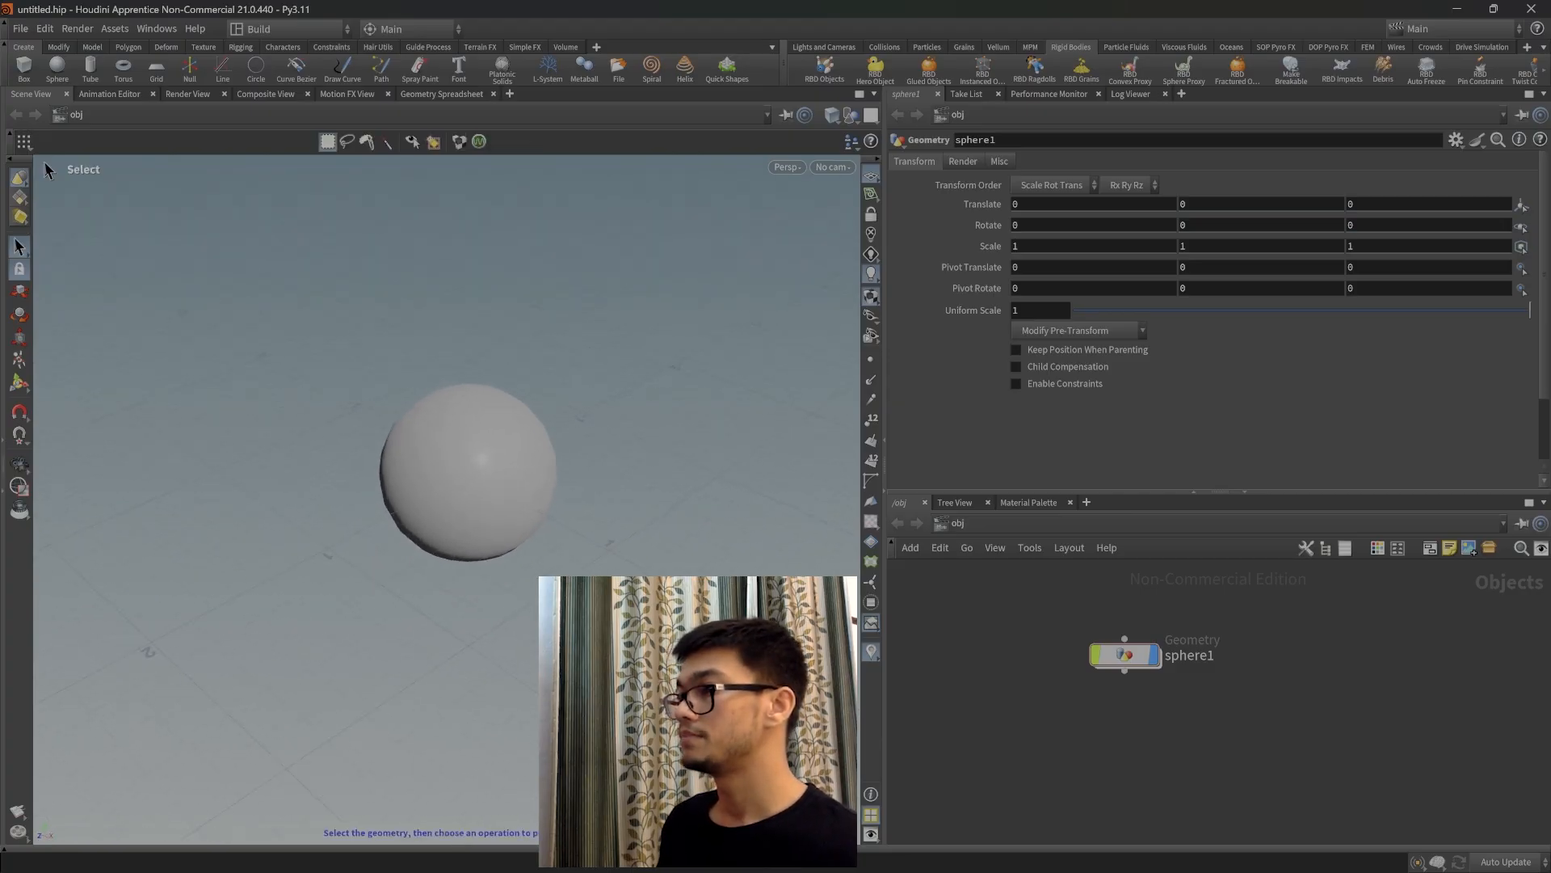
{"action": "key", "text": "Escape"}
{"action": "left_click_drag", "start_coordinate": [647, 614], "coordinate": [654, 582]}
{"action": "key", "text": "s"}
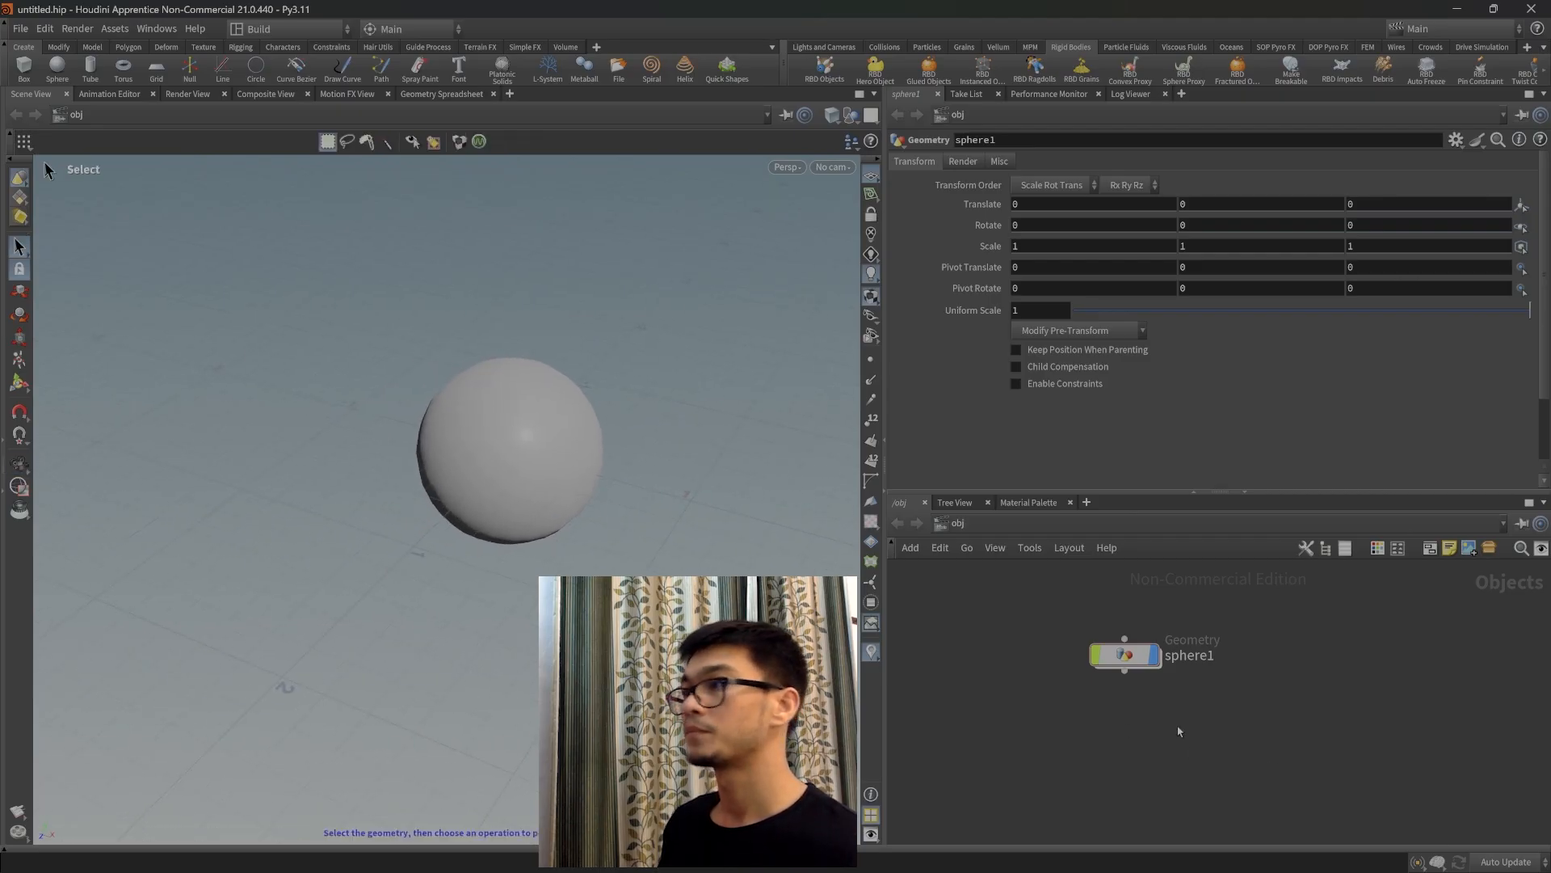
Reposition the sphere node in the network and add a Box node beside it through the node search.
{"action": "left_click_drag", "start_coordinate": [1125, 655], "coordinate": [1036, 626]}
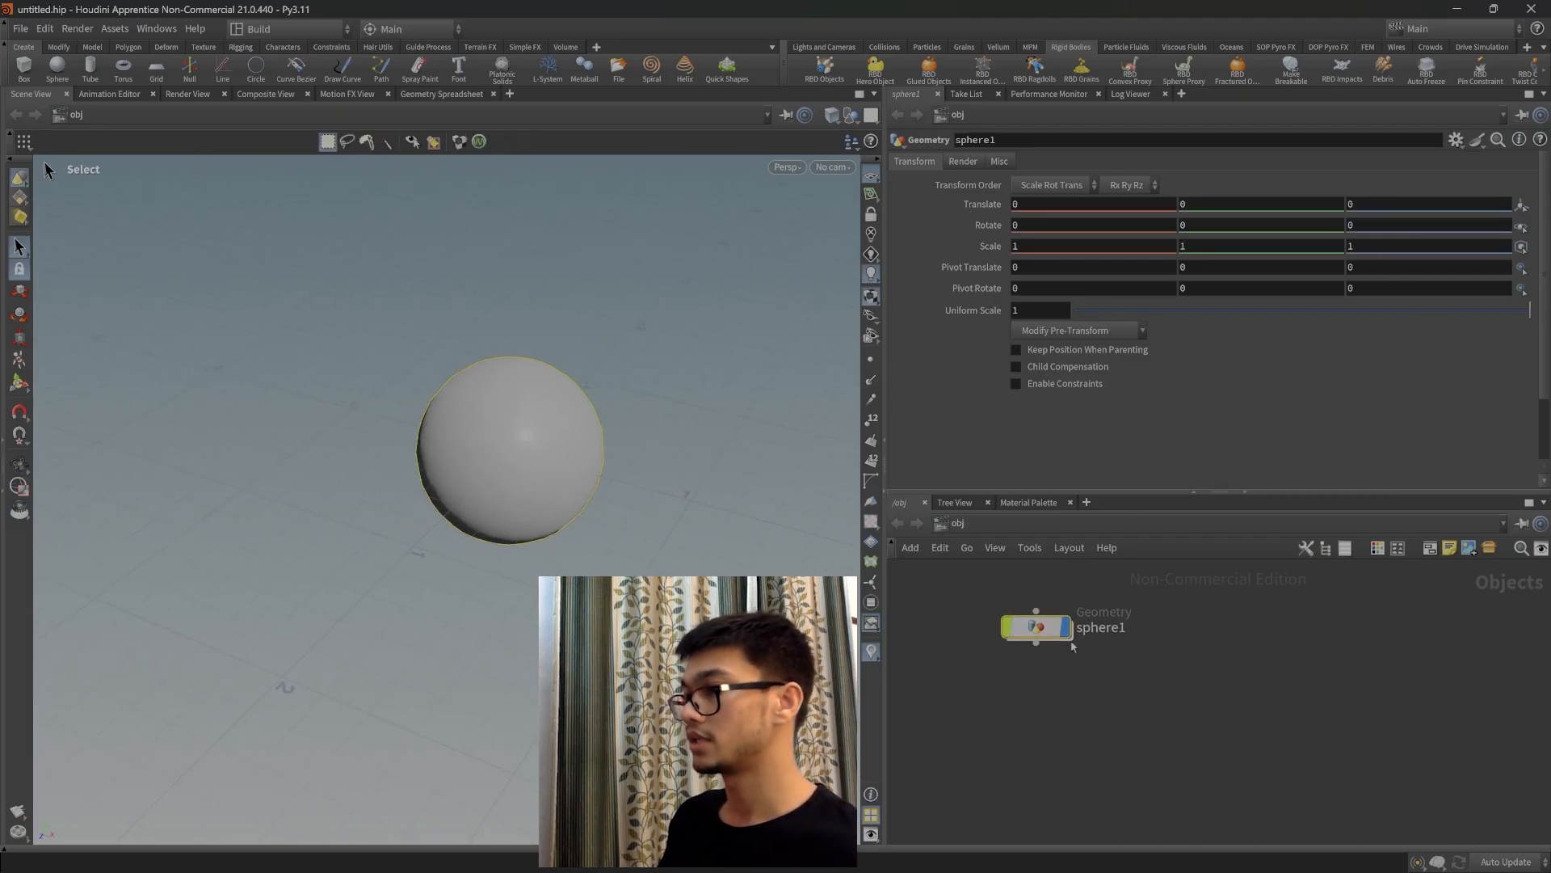
{"action": "scroll", "coordinate": [533, 564], "scroll_direction": "down", "scroll_amount": 1}
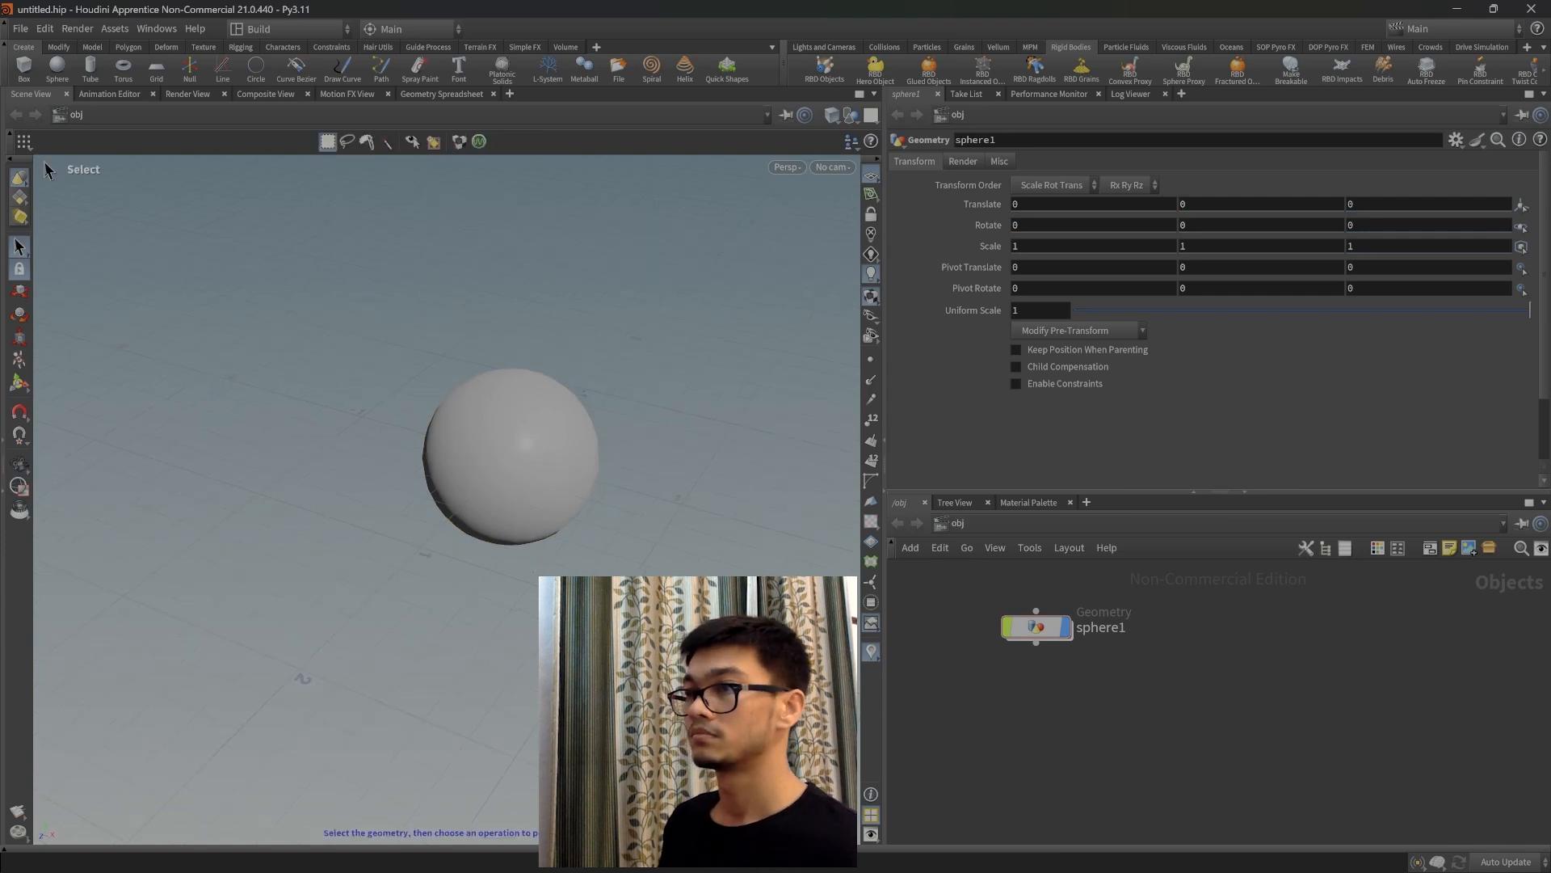
{"action": "key", "text": "space"}
{"action": "scroll", "coordinate": [686, 566], "scroll_direction": "down", "scroll_amount": 2}
{"action": "middle_click_drag", "start_coordinate": [669, 580], "coordinate": [547, 532]}
{"action": "scroll", "coordinate": [539, 527], "scroll_direction": "up", "scroll_amount": 2}
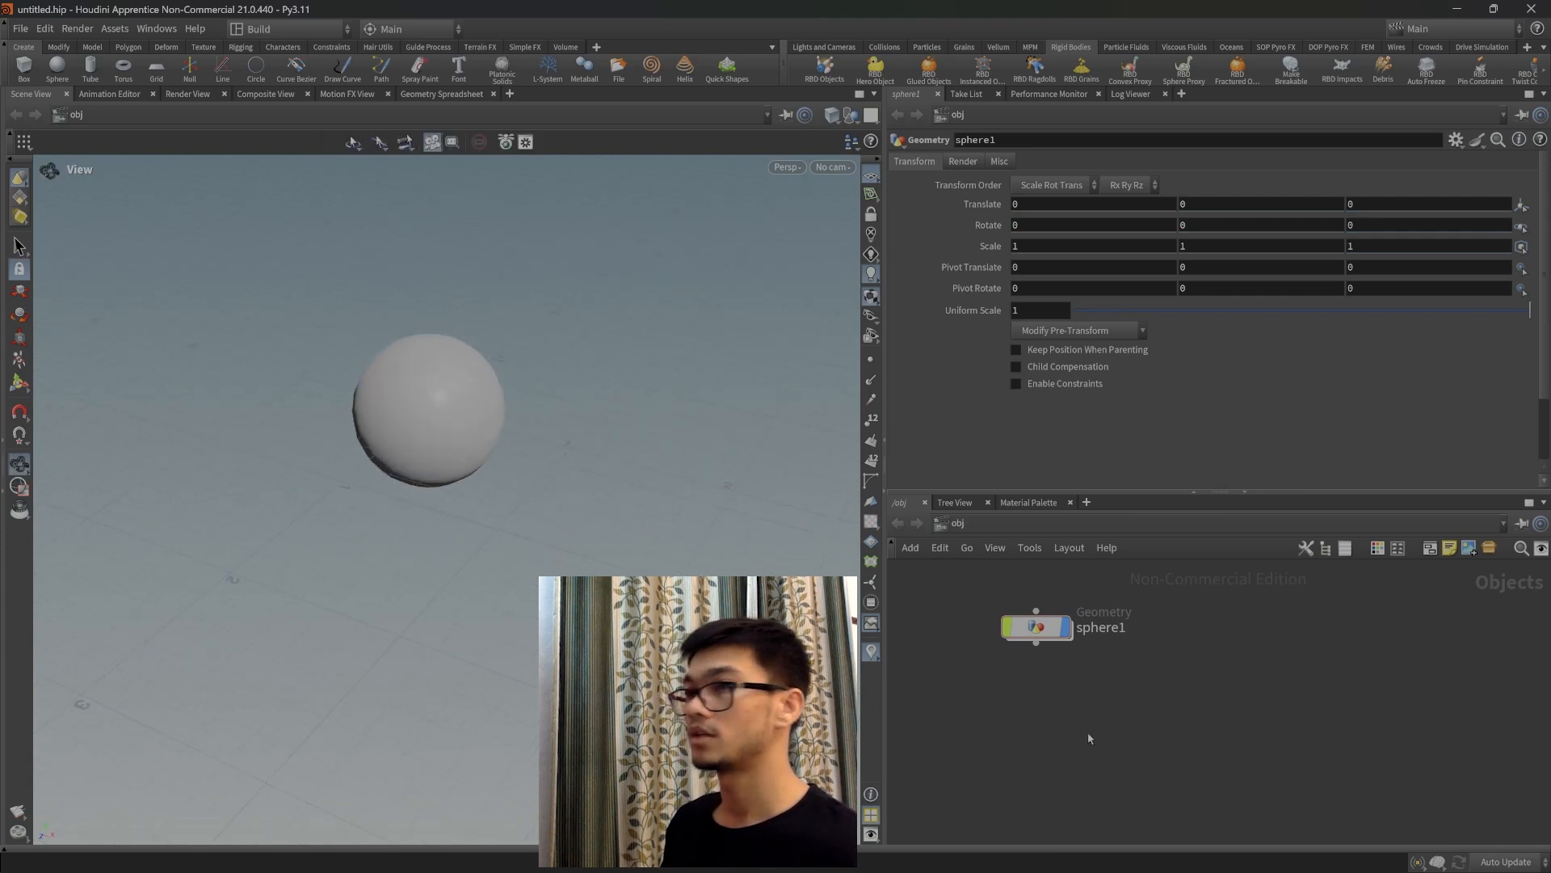
{"action": "key", "text": "Tab"}
{"action": "type", "text": "box"}
{"action": "key", "text": "Return"}
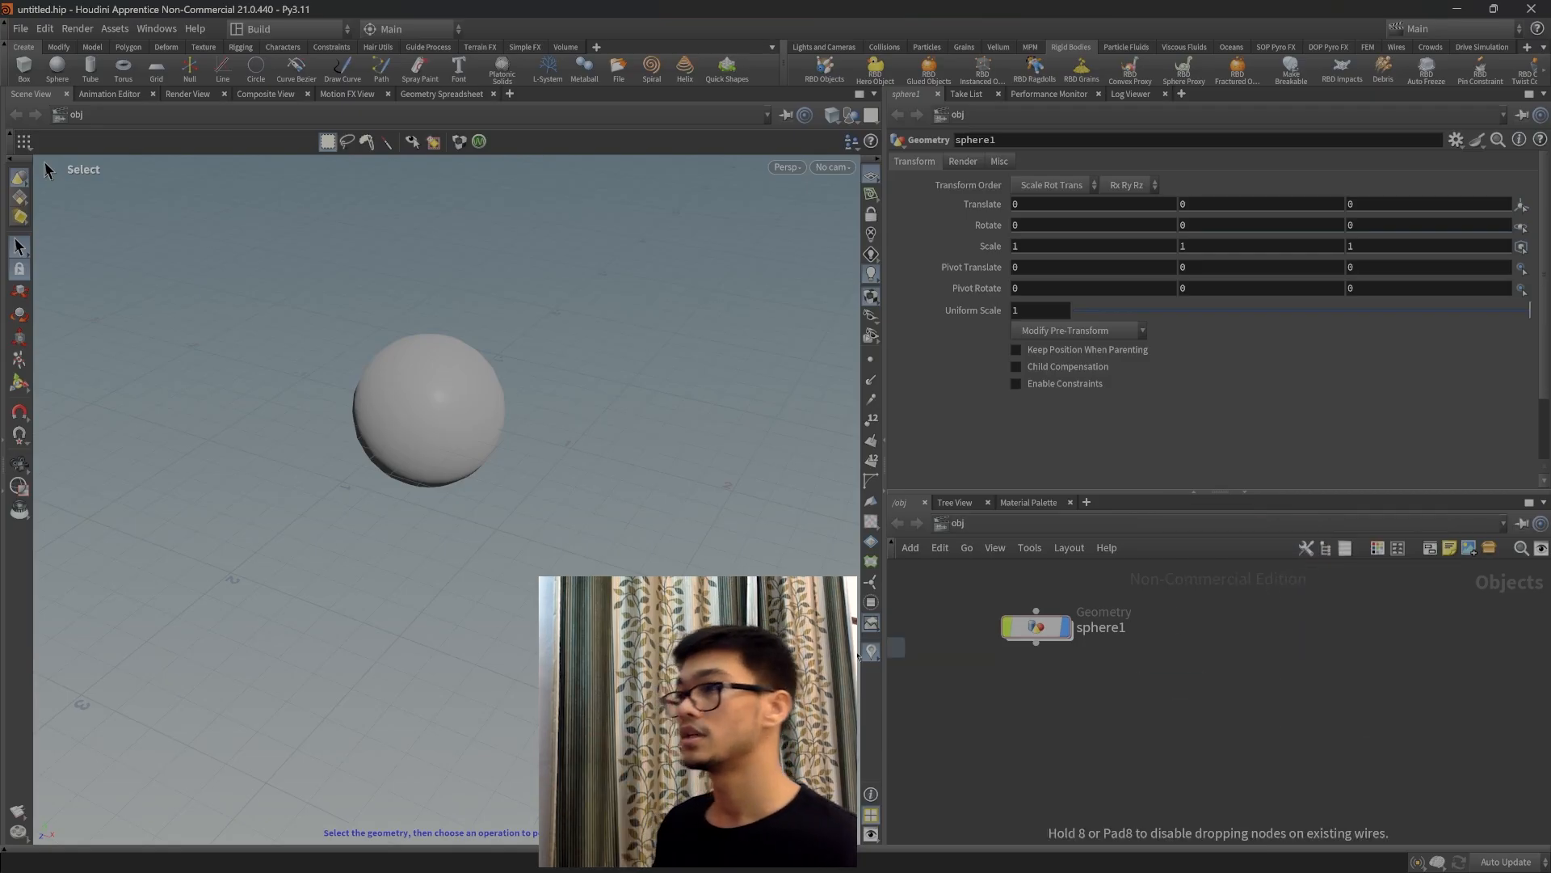
{"action": "left_click", "coordinate": [1236, 618]}
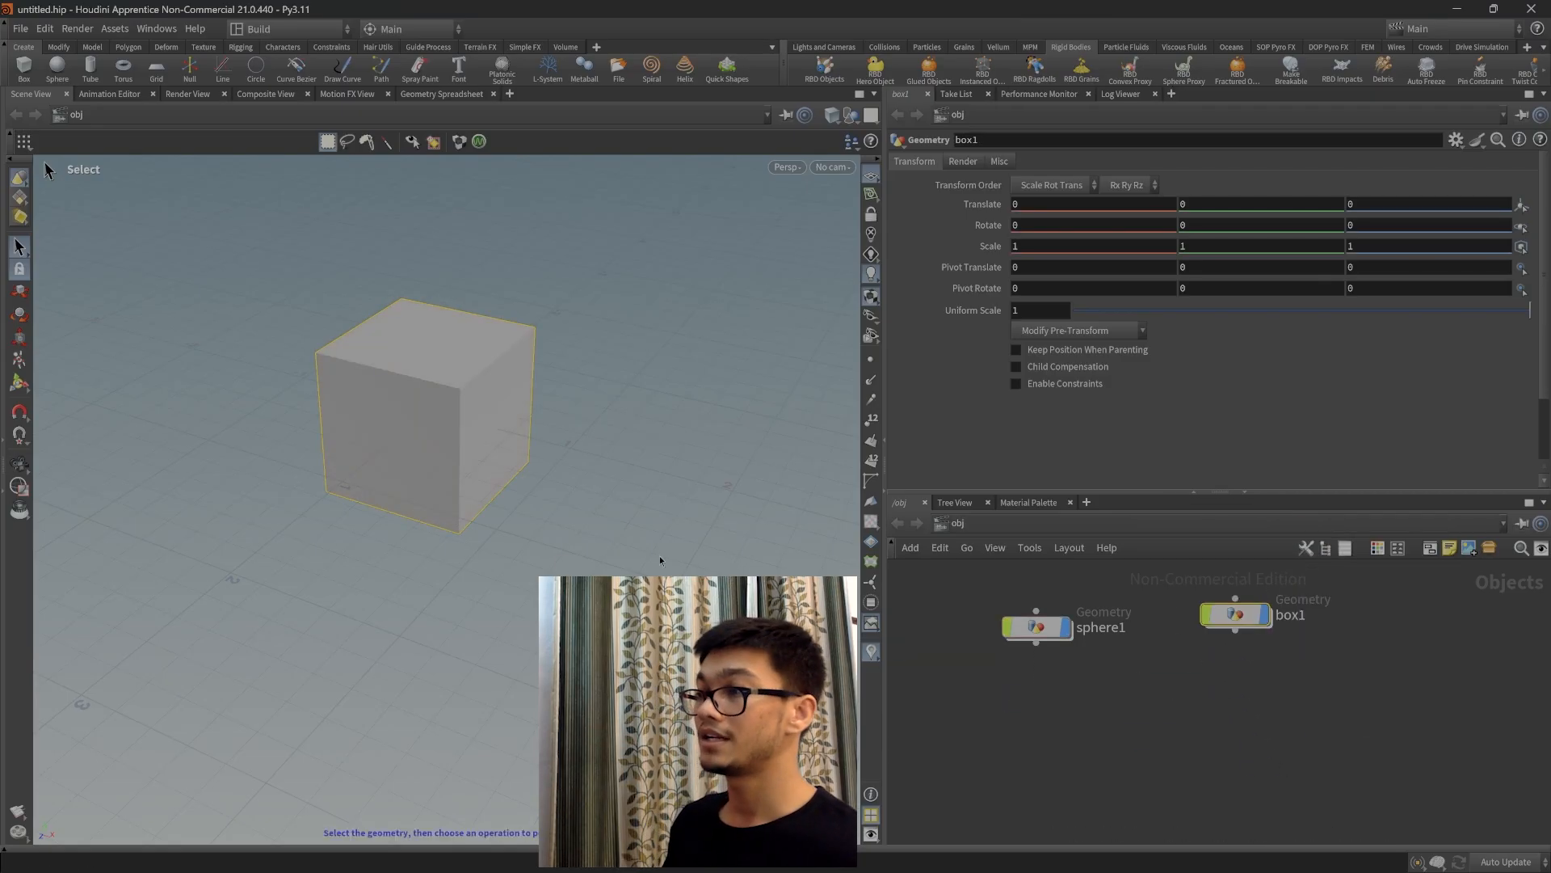
Reposition the box node so it sits lower than the sphere node in the network.
{"action": "left_click_drag", "start_coordinate": [566, 518], "coordinate": [655, 492], "text": "alt"}
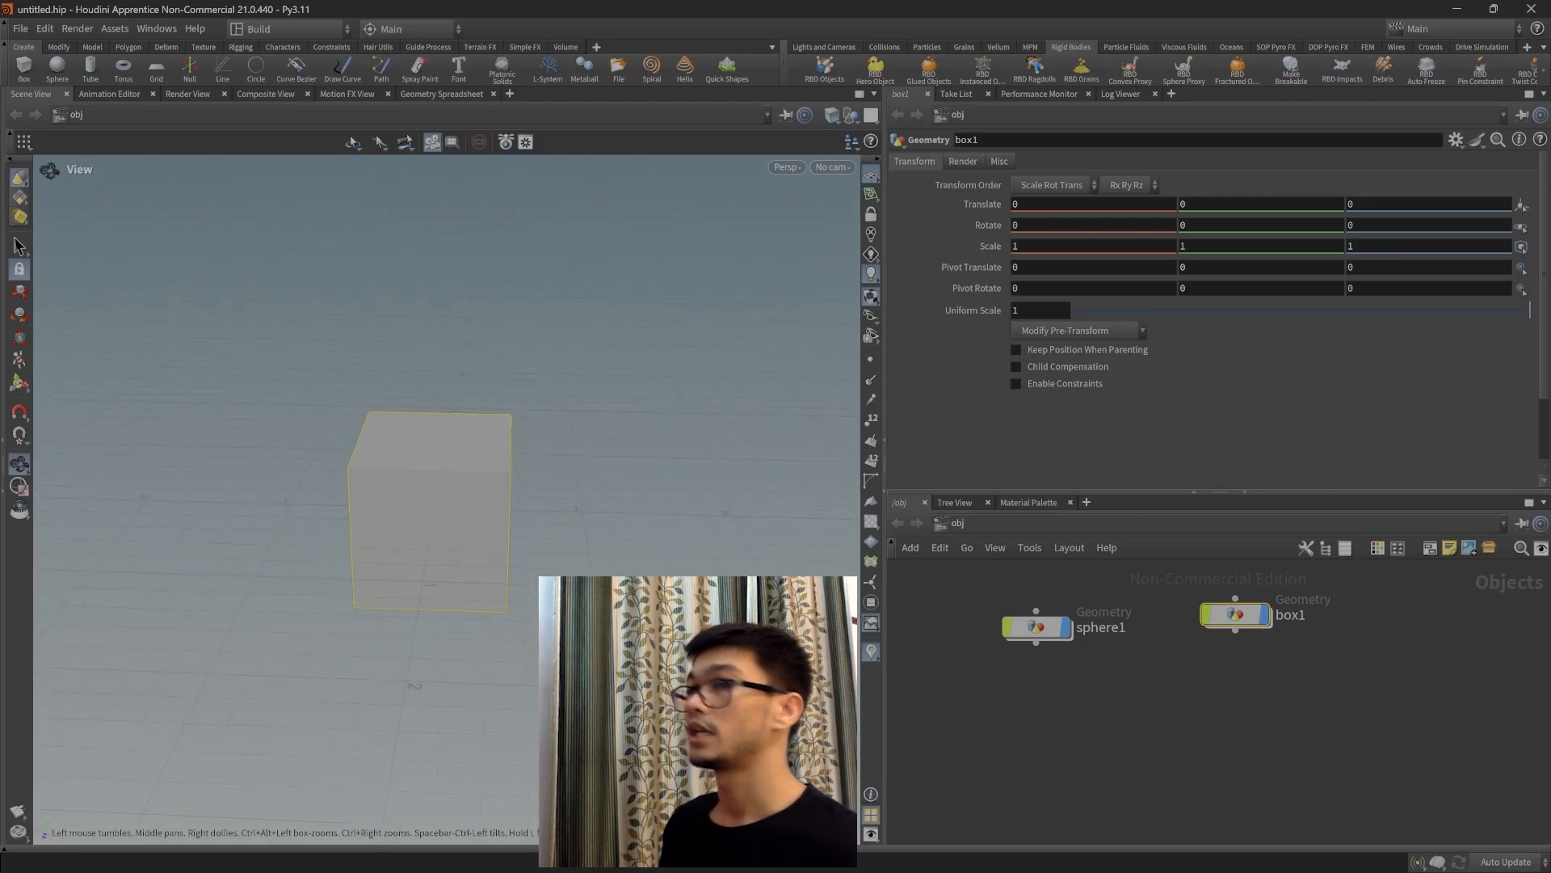
{"action": "key", "text": "s"}
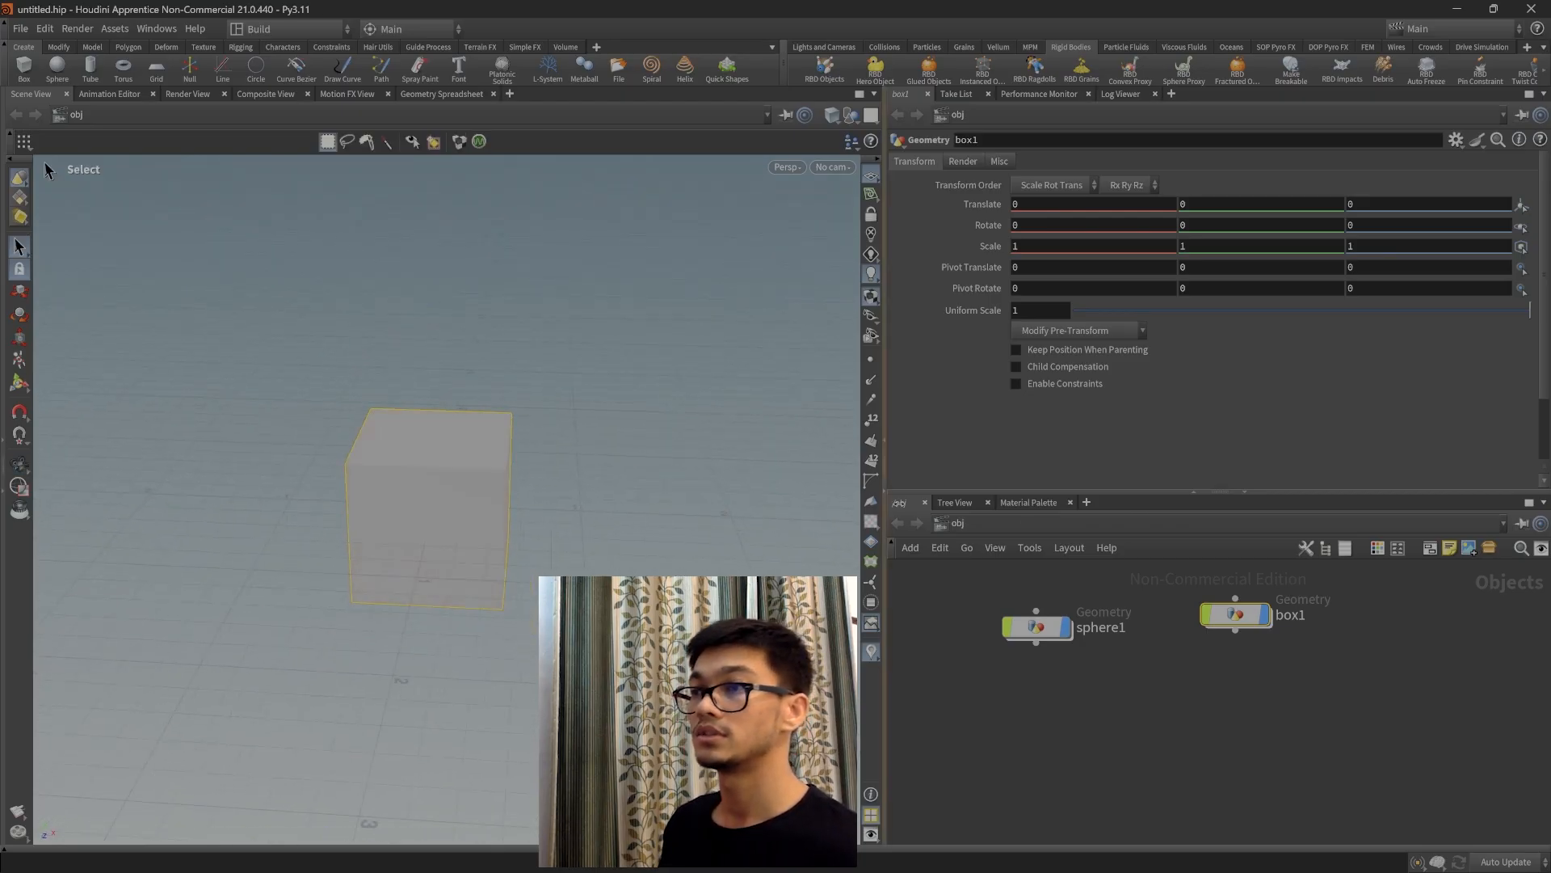
{"action": "left_click_drag", "start_coordinate": [1251, 618], "coordinate": [1234, 699]}
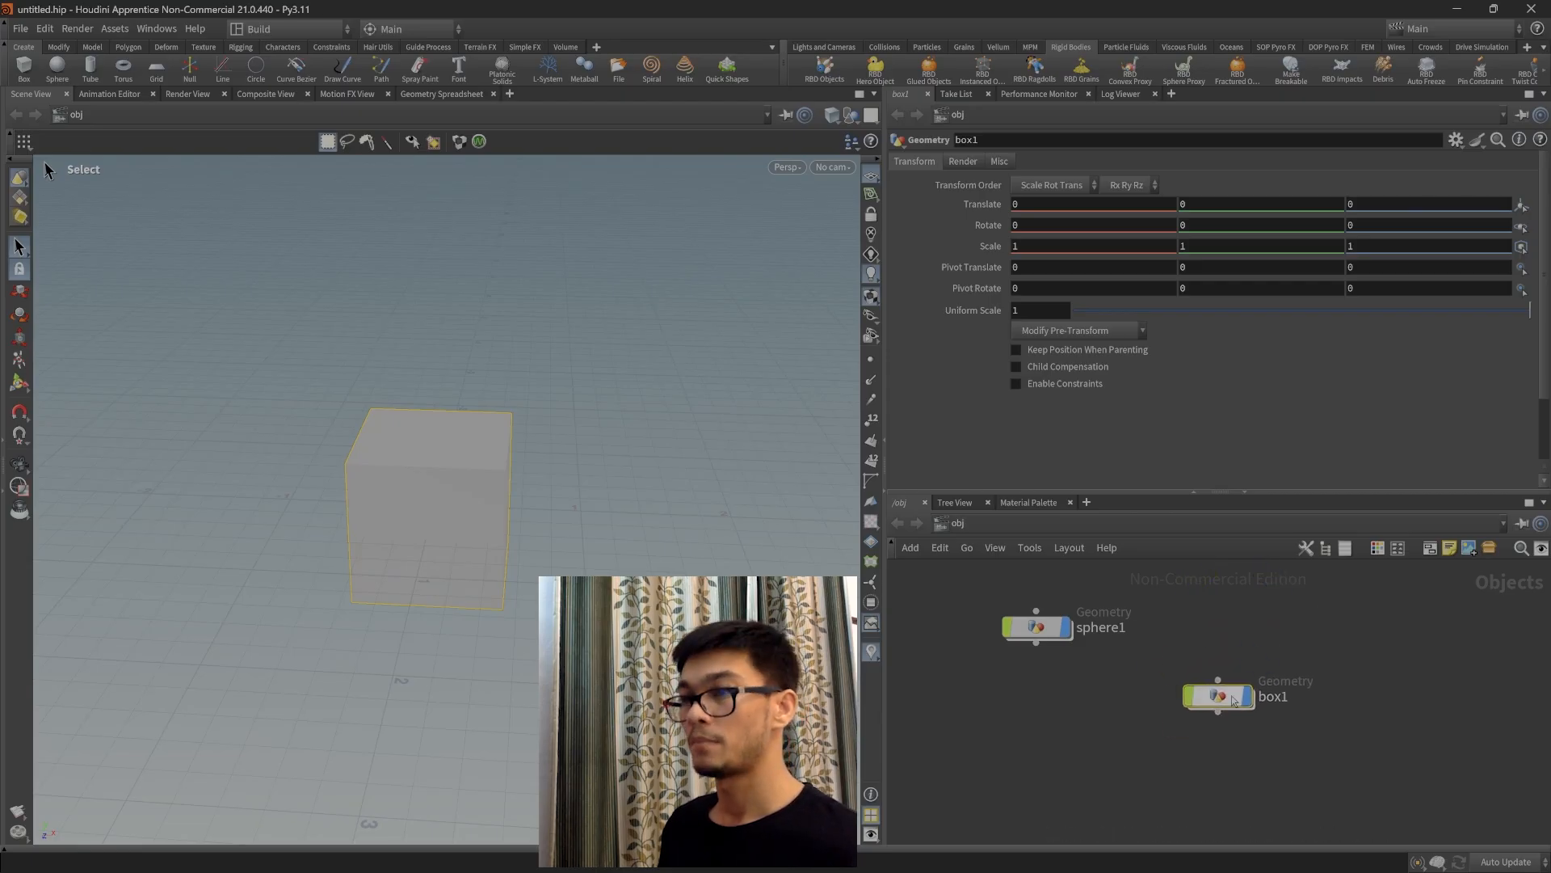
Use the Move tool to shift the box along the X axis to about -0.2.
{"action": "left_click", "coordinate": [289, 480]}
{"action": "left_click", "coordinate": [24, 295]}
{"action": "left_click", "coordinate": [410, 499]}
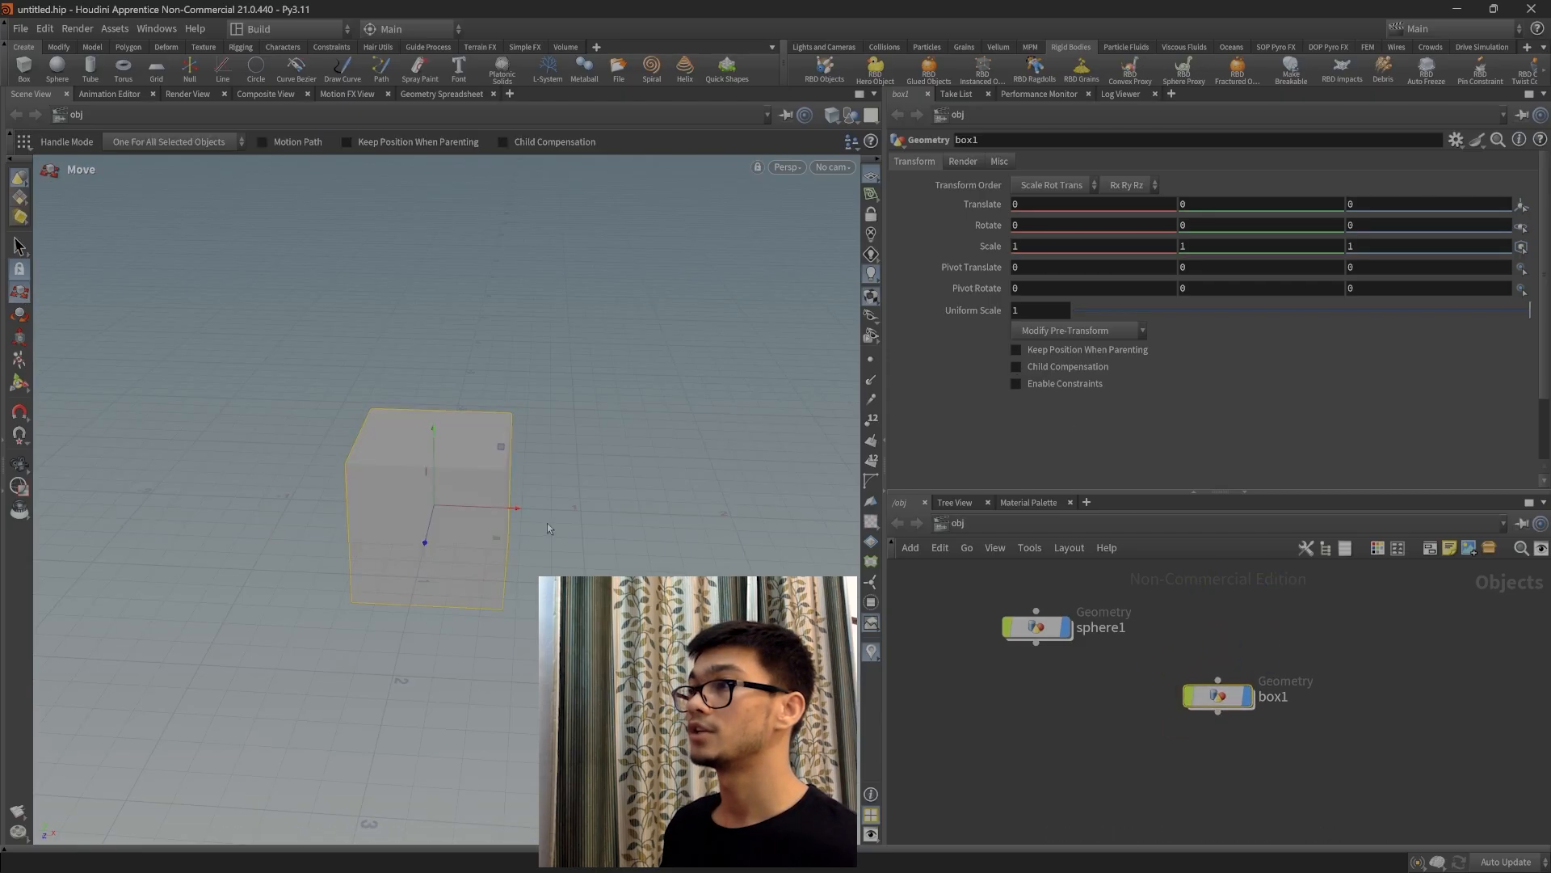
{"action": "left_click_drag", "start_coordinate": [518, 511], "coordinate": [484, 512]}
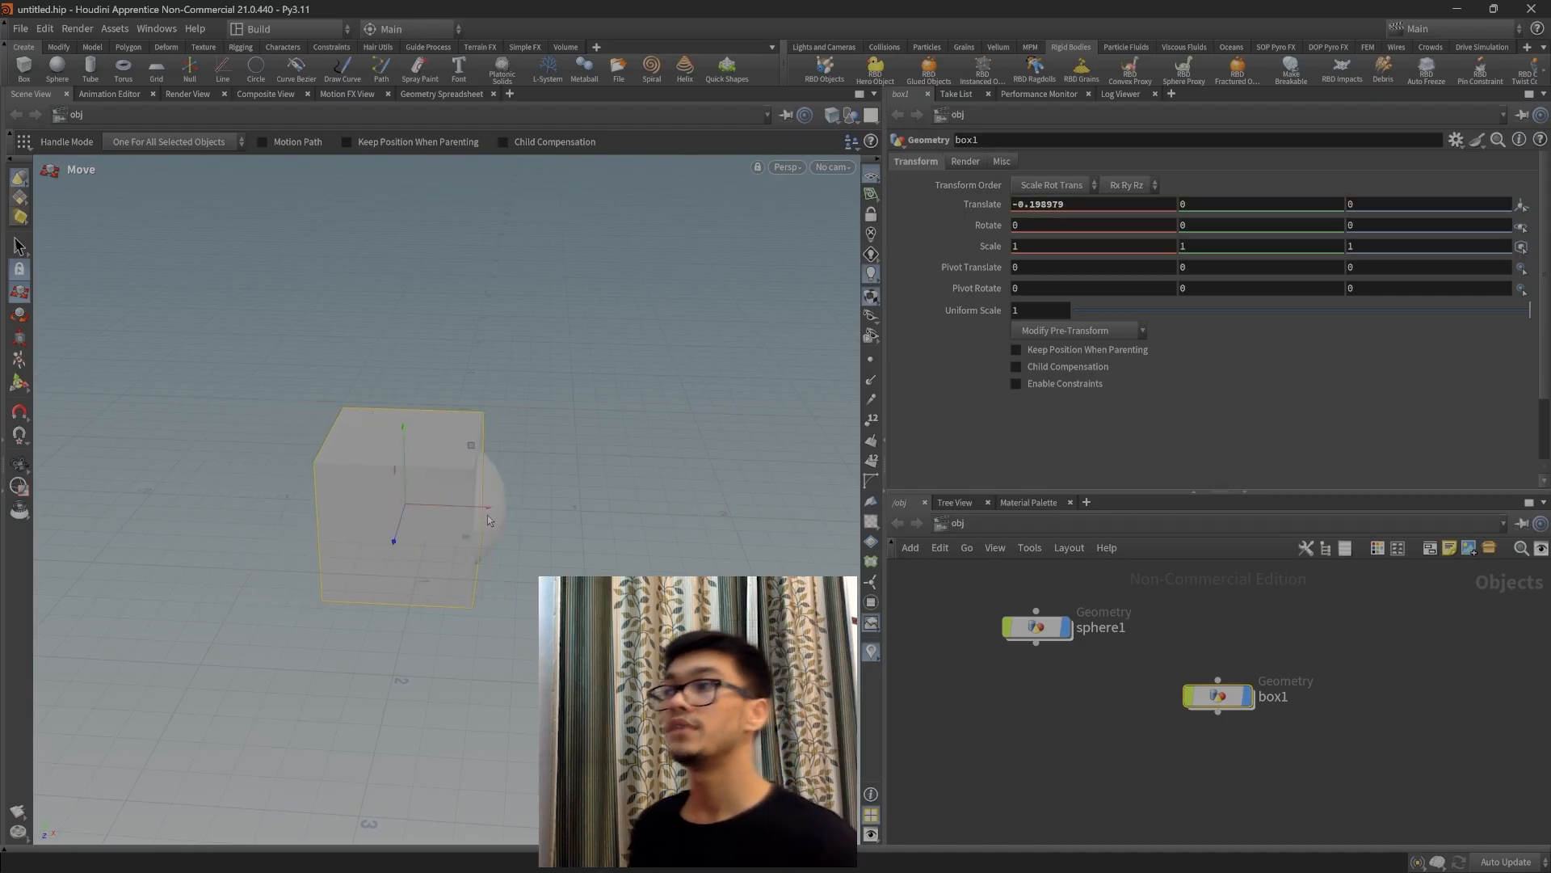
Undo the box's last move along X and return to the Select tool with the box selected.
{"action": "key", "text": "ctrl+z"}
{"action": "right_click", "coordinate": [20, 246]}
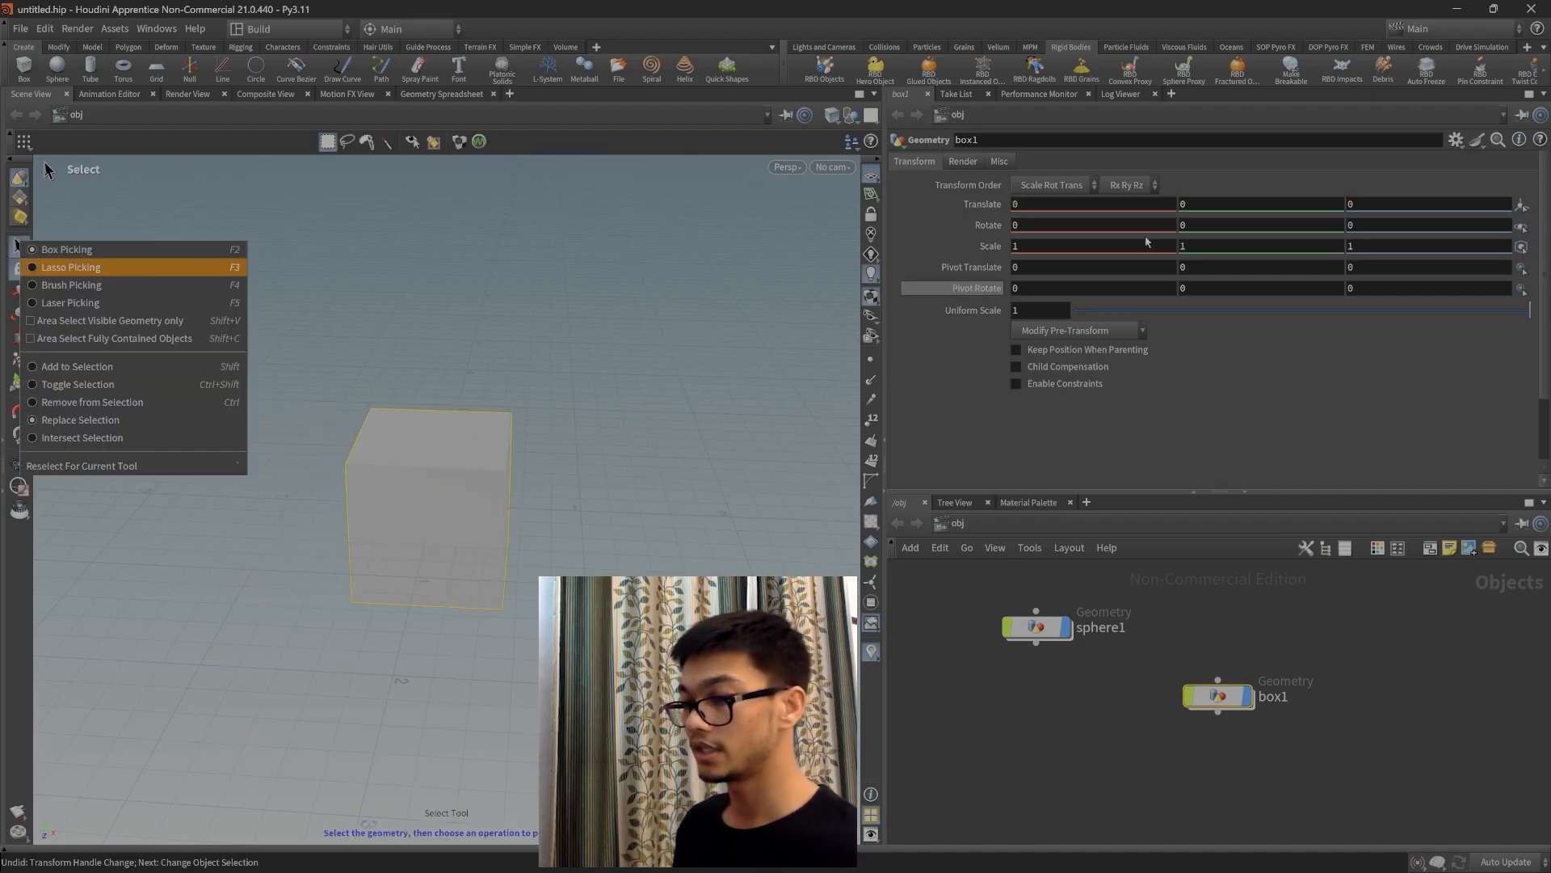
{"action": "left_click", "coordinate": [1049, 210]}
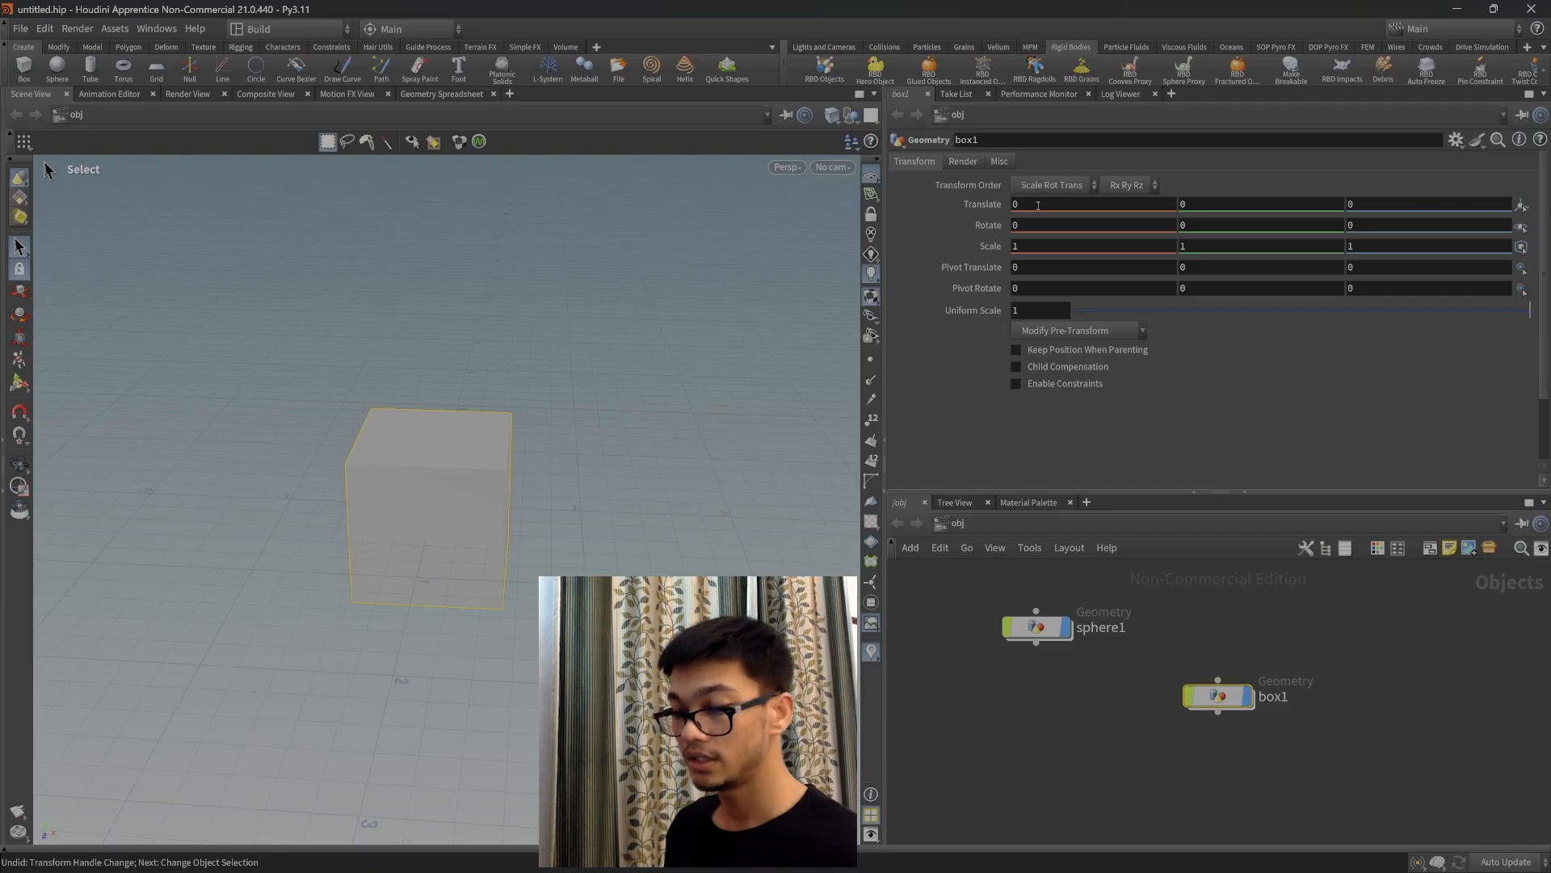
{"action": "left_click", "coordinate": [434, 501]}
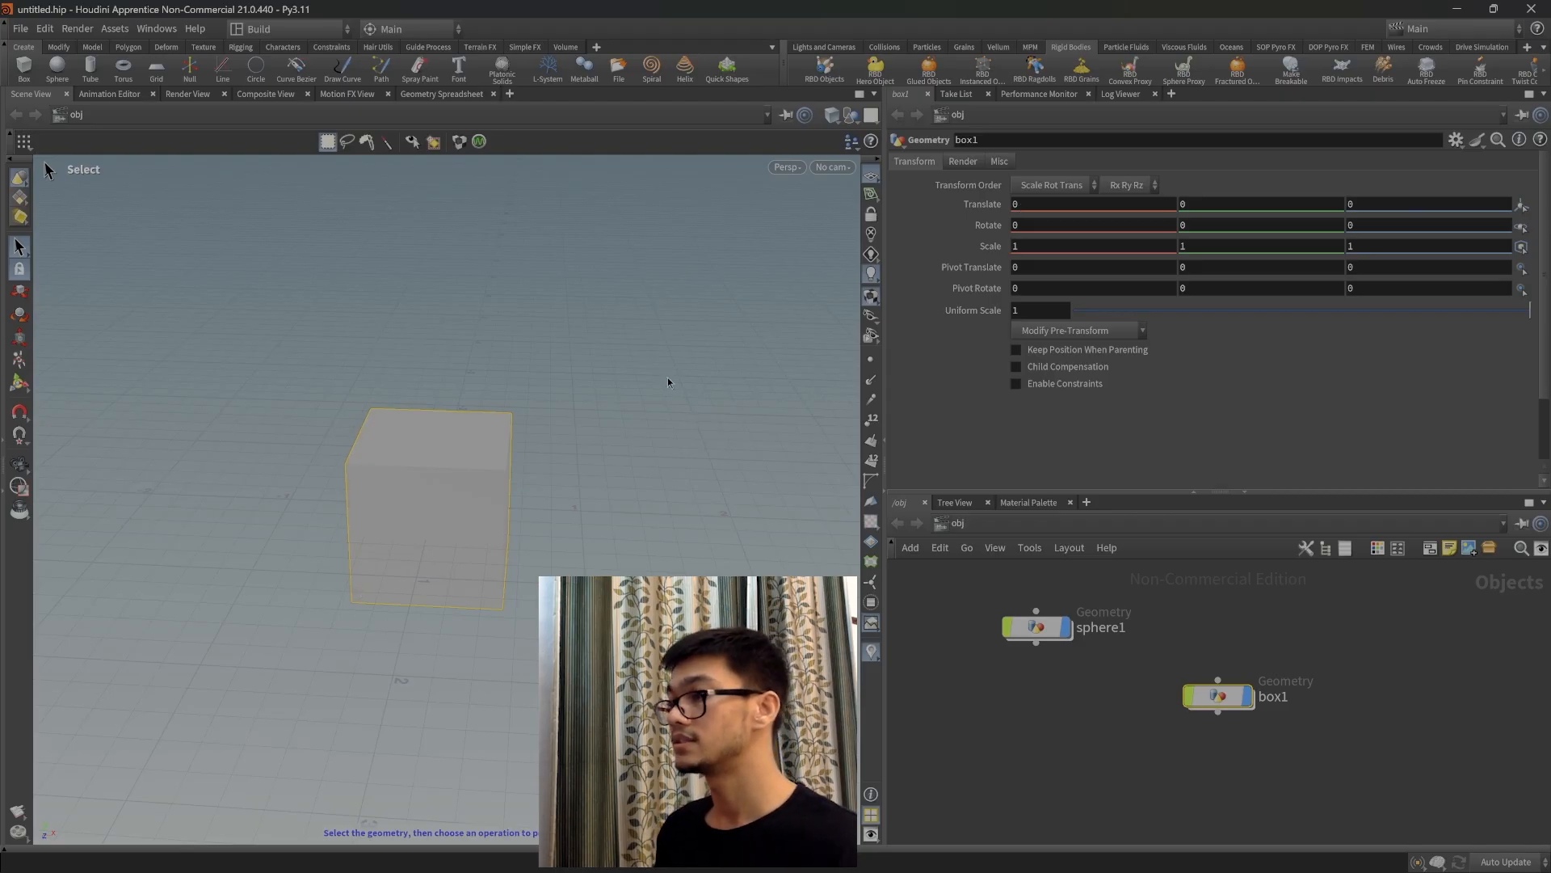
Select the sphere and box nodes in turn to compare their parameters, and move the two nodes farther apart in the network.
{"action": "left_click", "coordinate": [715, 520]}
{"action": "left_click", "coordinate": [1036, 627]}
{"action": "left_click", "coordinate": [1222, 695]}
{"action": "left_click", "coordinate": [1049, 627]}
{"action": "left_click", "coordinate": [1215, 693]}
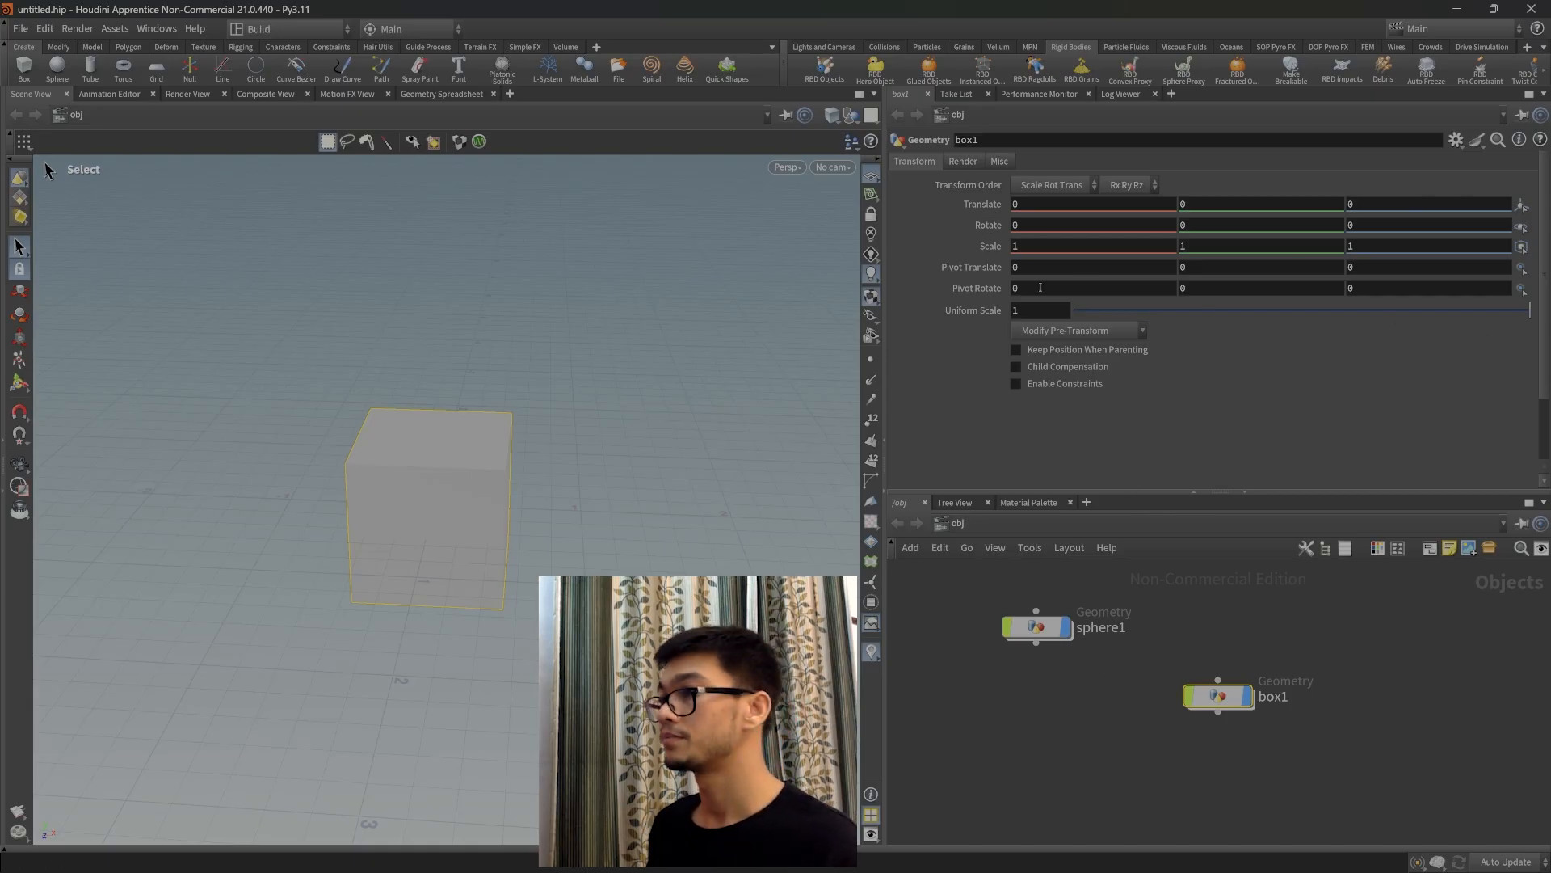
{"action": "left_click_drag", "start_coordinate": [1051, 628], "coordinate": [1023, 654]}
{"action": "left_click_drag", "start_coordinate": [1221, 703], "coordinate": [1326, 711]}
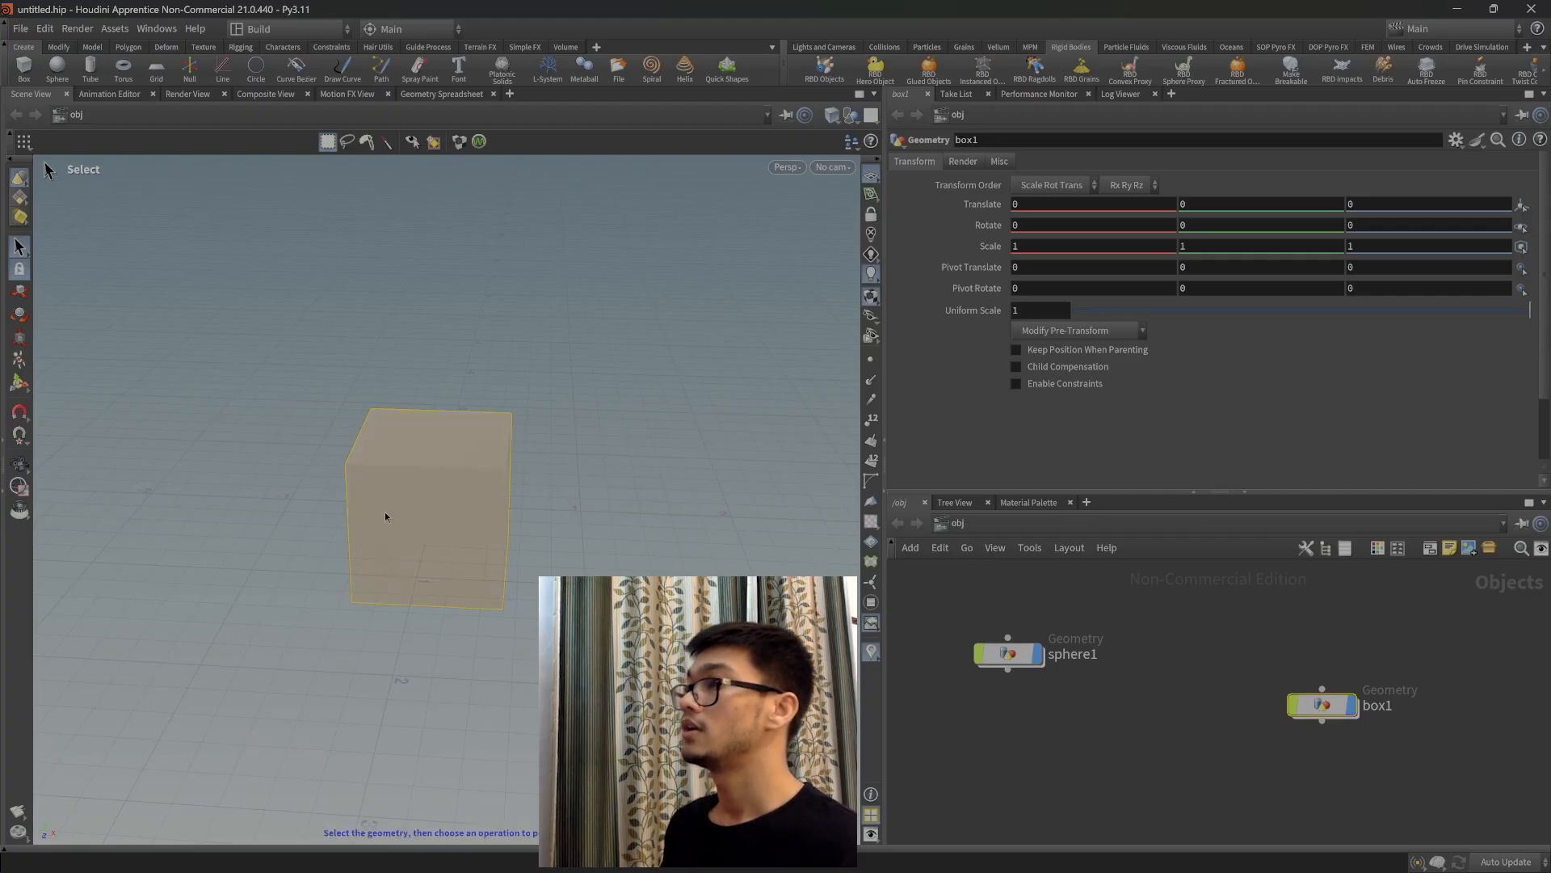
Set the box's X translation to 1 and view the shifted box in the viewport.
{"action": "left_click", "coordinate": [1033, 208]}
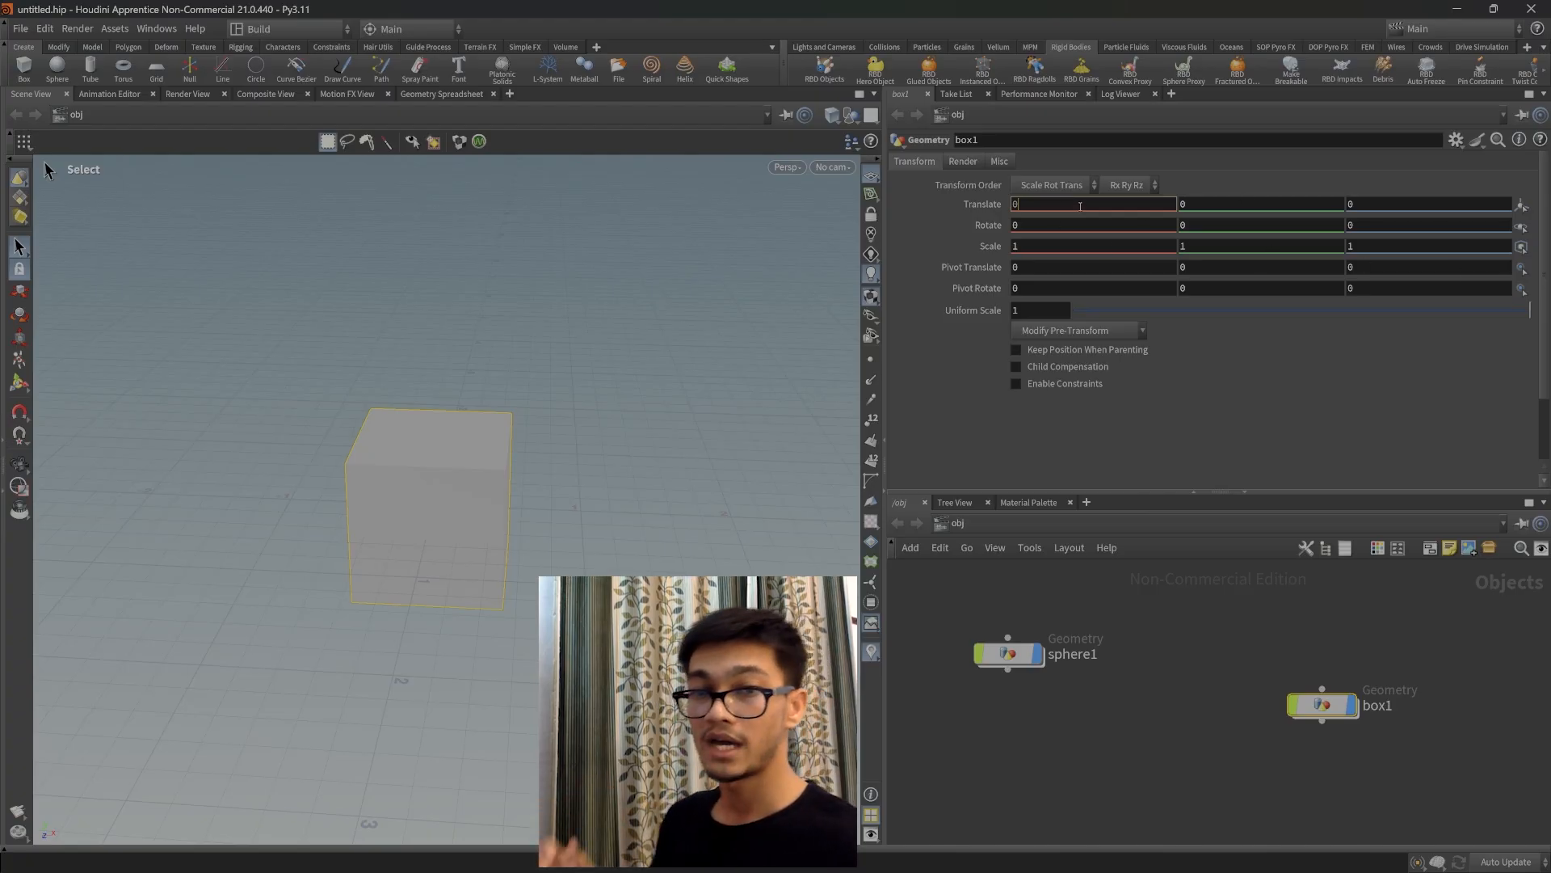
{"action": "key", "text": "BackSpace"}
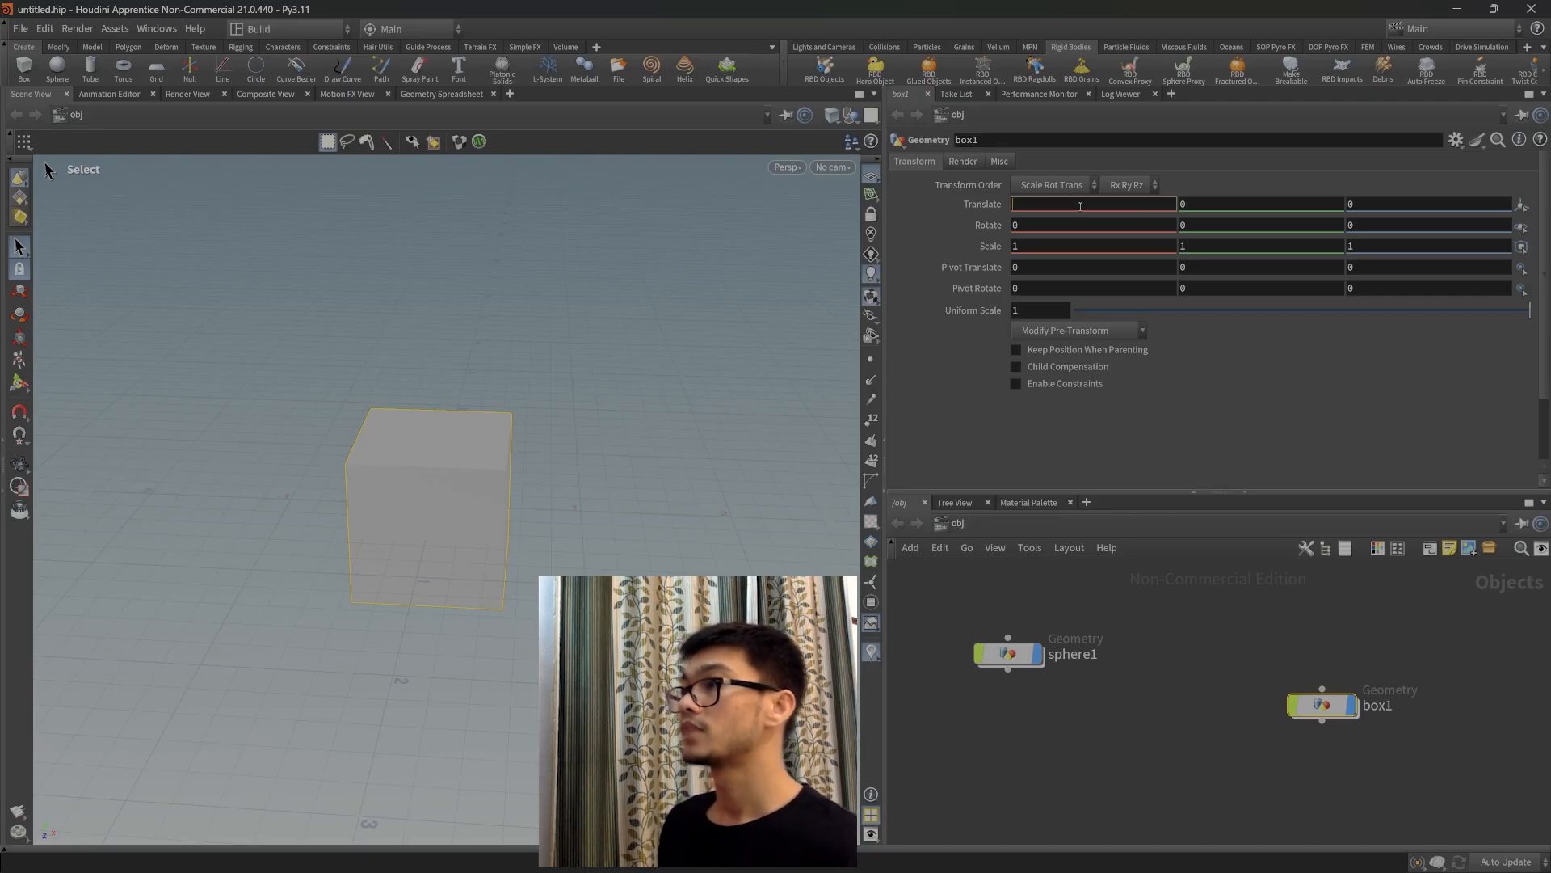
{"action": "type", "text": "1"}
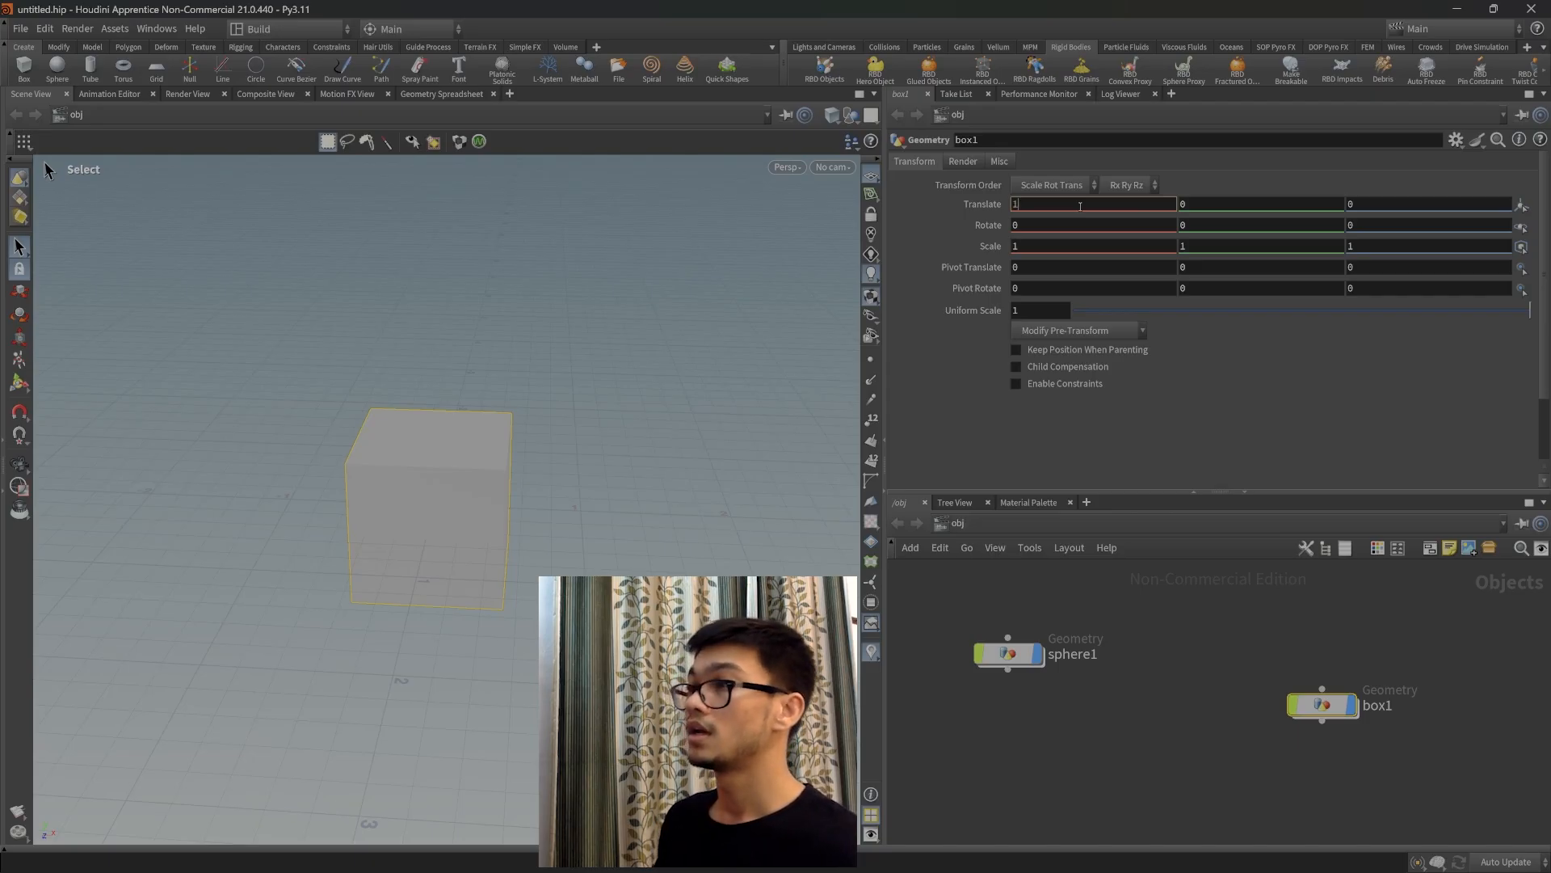
{"action": "key", "text": "Return"}
{"action": "mouse_move", "coordinate": [485, 364]}
{"action": "left_mouse_down", "text": "alt"}
{"action": "mouse_move", "coordinate": [597, 364]}
{"action": "mouse_move", "coordinate": [485, 359]}
{"action": "left_mouse_up", "text": "alt"}
Reset the box's X translation to 0.
{"action": "left_click", "coordinate": [1071, 204]}
{"action": "type", "text": "0"}
{"action": "key", "text": "Return"}
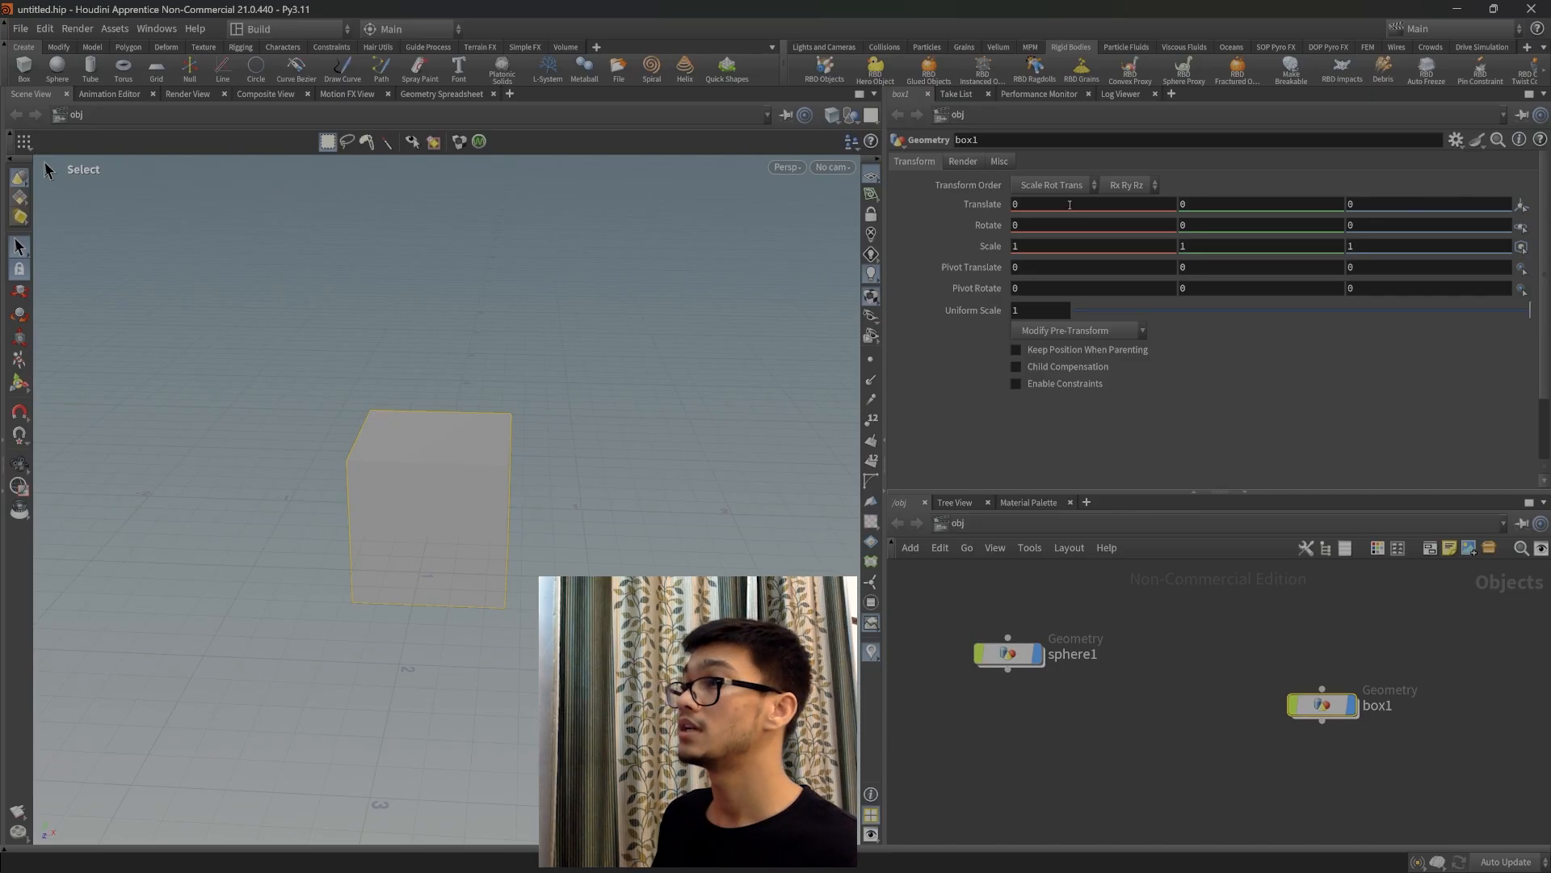
Try changing the box's X translation with the value ladder, using increments of 0.1 and 1, and return it to 0.
{"action": "middle_click_drag", "start_coordinate": [1035, 202], "coordinate": [1034, 202]}
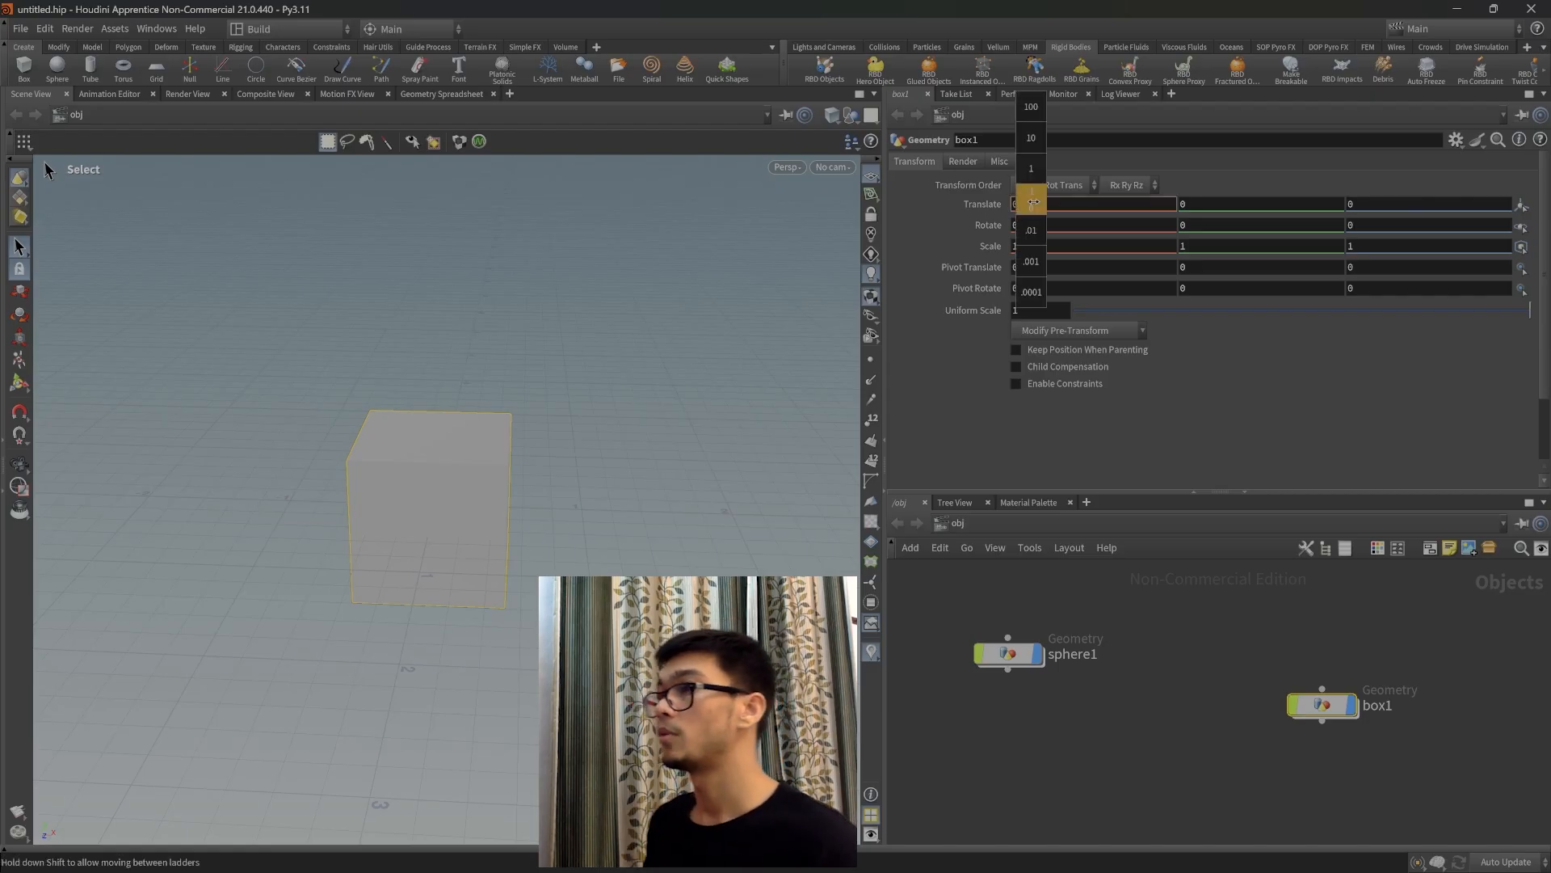
{"action": "mouse_move", "coordinate": [1034, 202]}
{"action": "middle_mouse_down"}
{"action": "mouse_move", "coordinate": [1044, 261]}
{"action": "mouse_move", "coordinate": [1032, 177]}
{"action": "mouse_move", "coordinate": [1036, 200]}
{"action": "middle_mouse_up"}
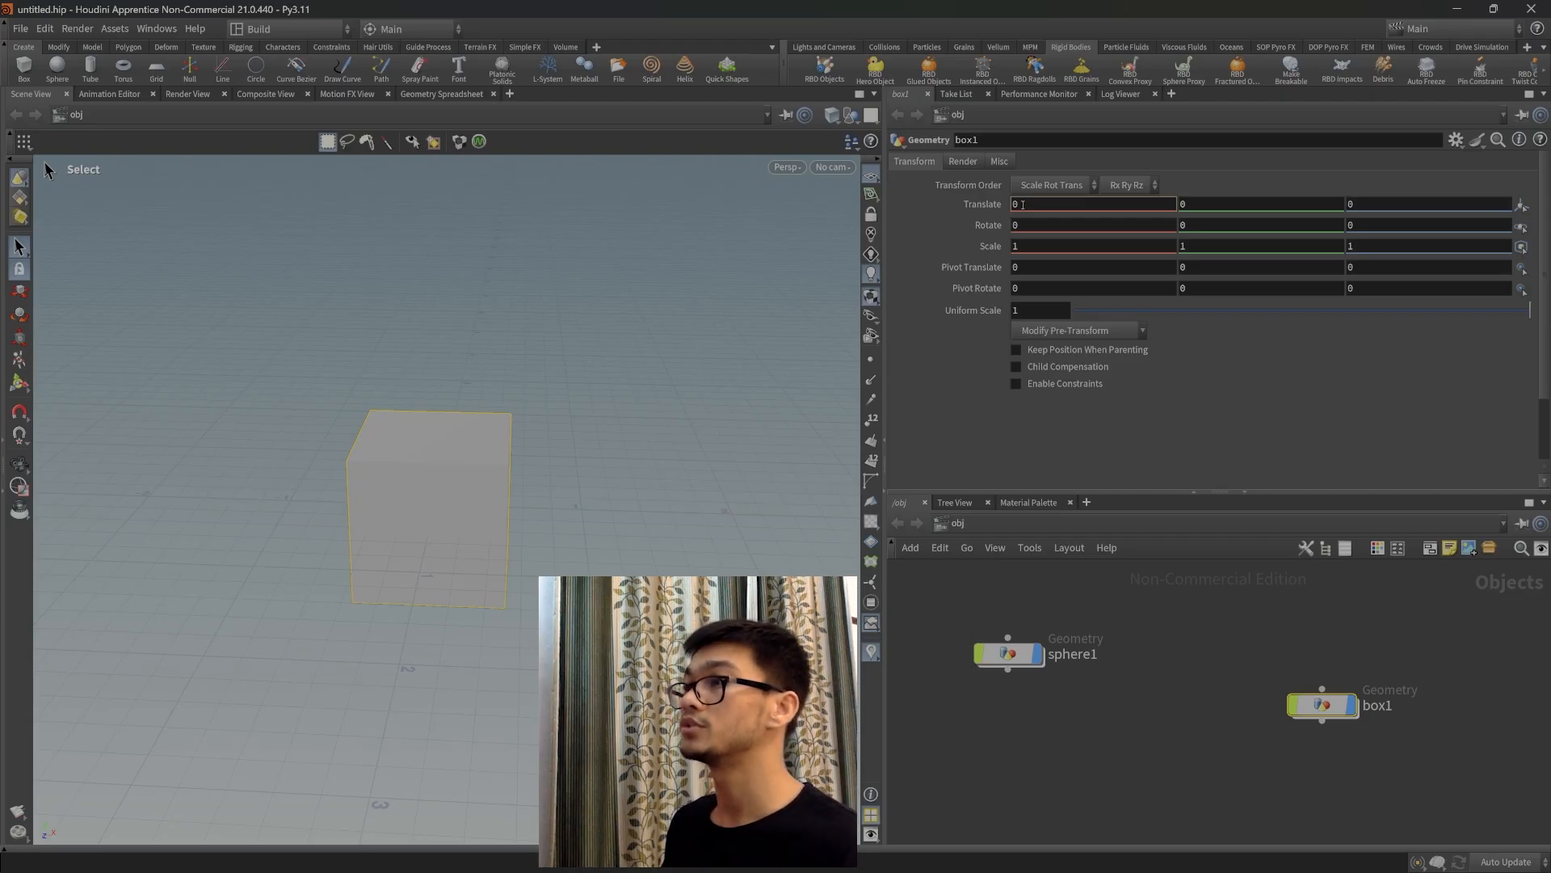
{"action": "middle_click_drag", "start_coordinate": [1022, 205], "coordinate": [1020, 204]}
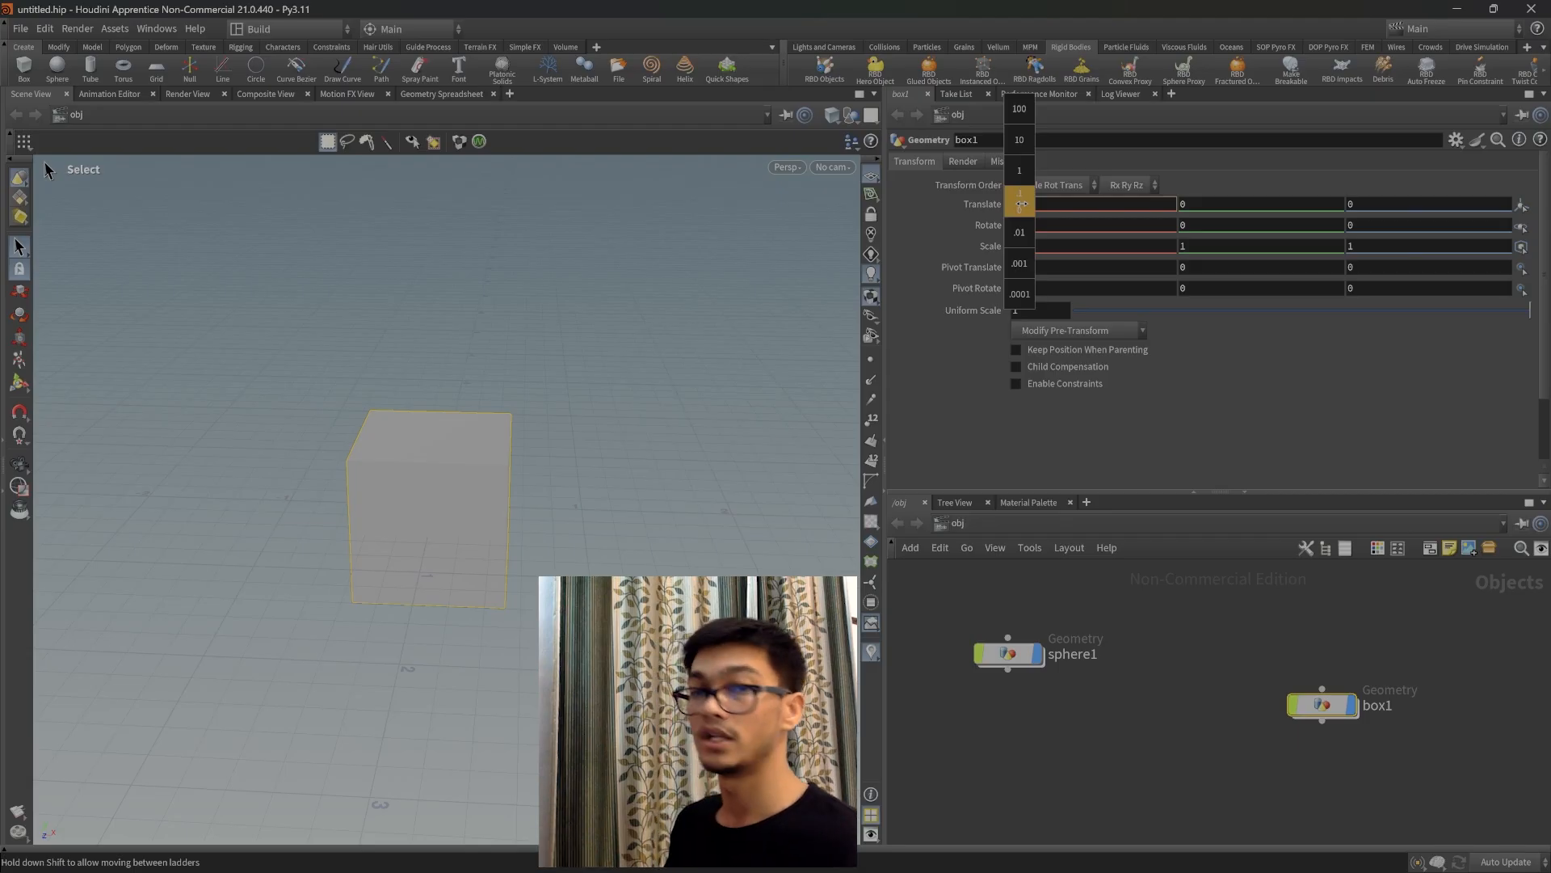
{"action": "mouse_move", "coordinate": [1020, 205]}
{"action": "middle_mouse_down"}
{"action": "mouse_move", "coordinate": [1020, 264]}
{"action": "mouse_move", "coordinate": [1021, 161]}
{"action": "mouse_move", "coordinate": [1022, 175]}
{"action": "middle_mouse_up"}
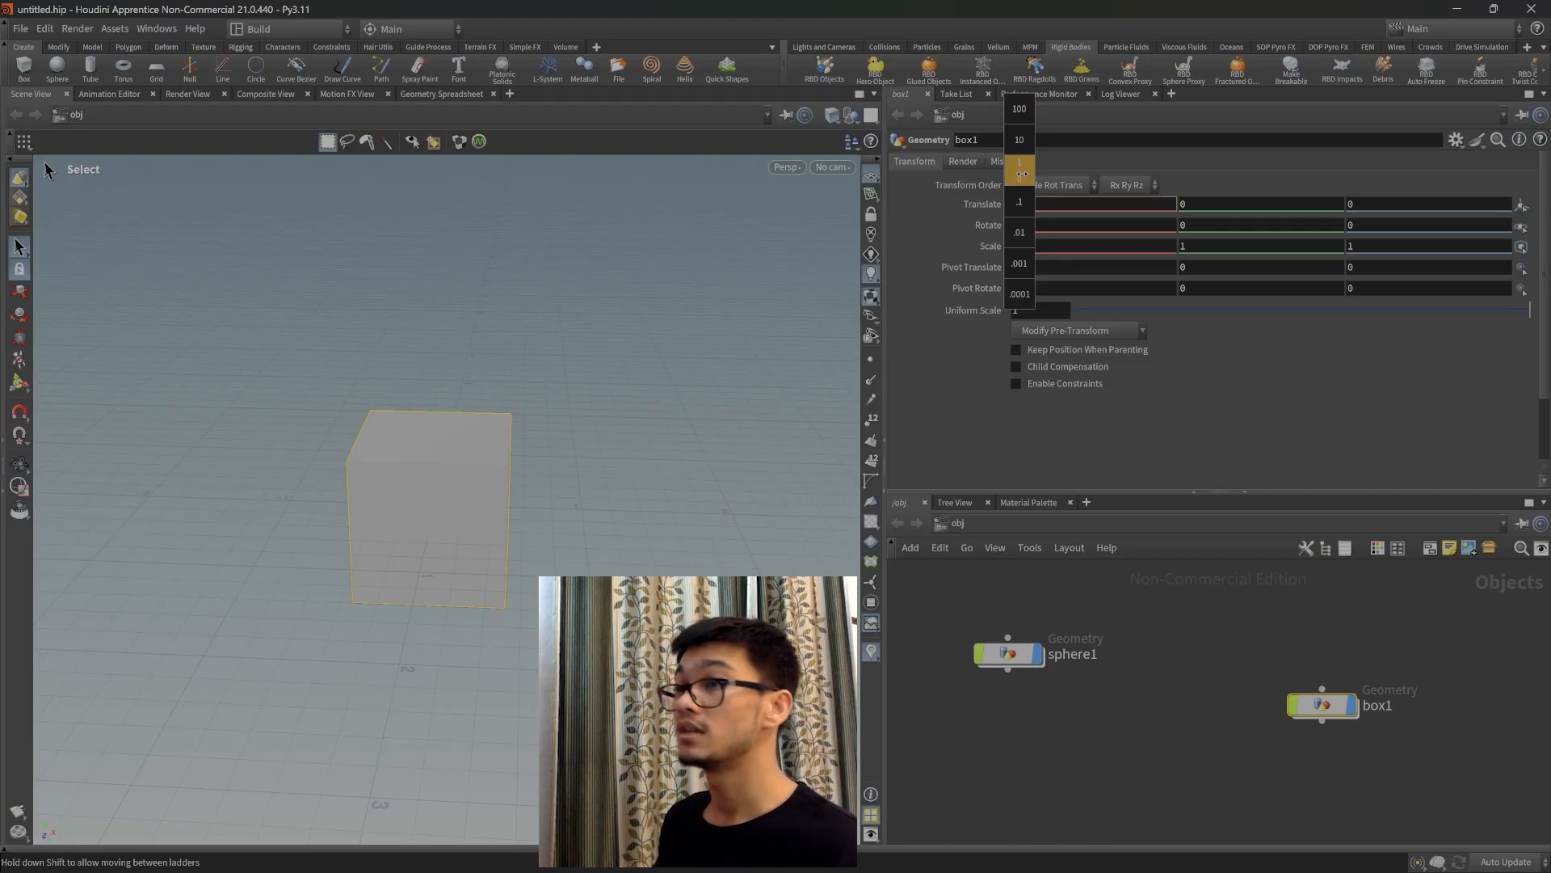
{"action": "mouse_move", "coordinate": [1022, 176]}
{"action": "middle_mouse_down"}
{"action": "mouse_move", "coordinate": [1072, 179]}
{"action": "mouse_move", "coordinate": [1027, 179]}
{"action": "mouse_move", "coordinate": [1050, 180]}
{"action": "middle_mouse_up"}
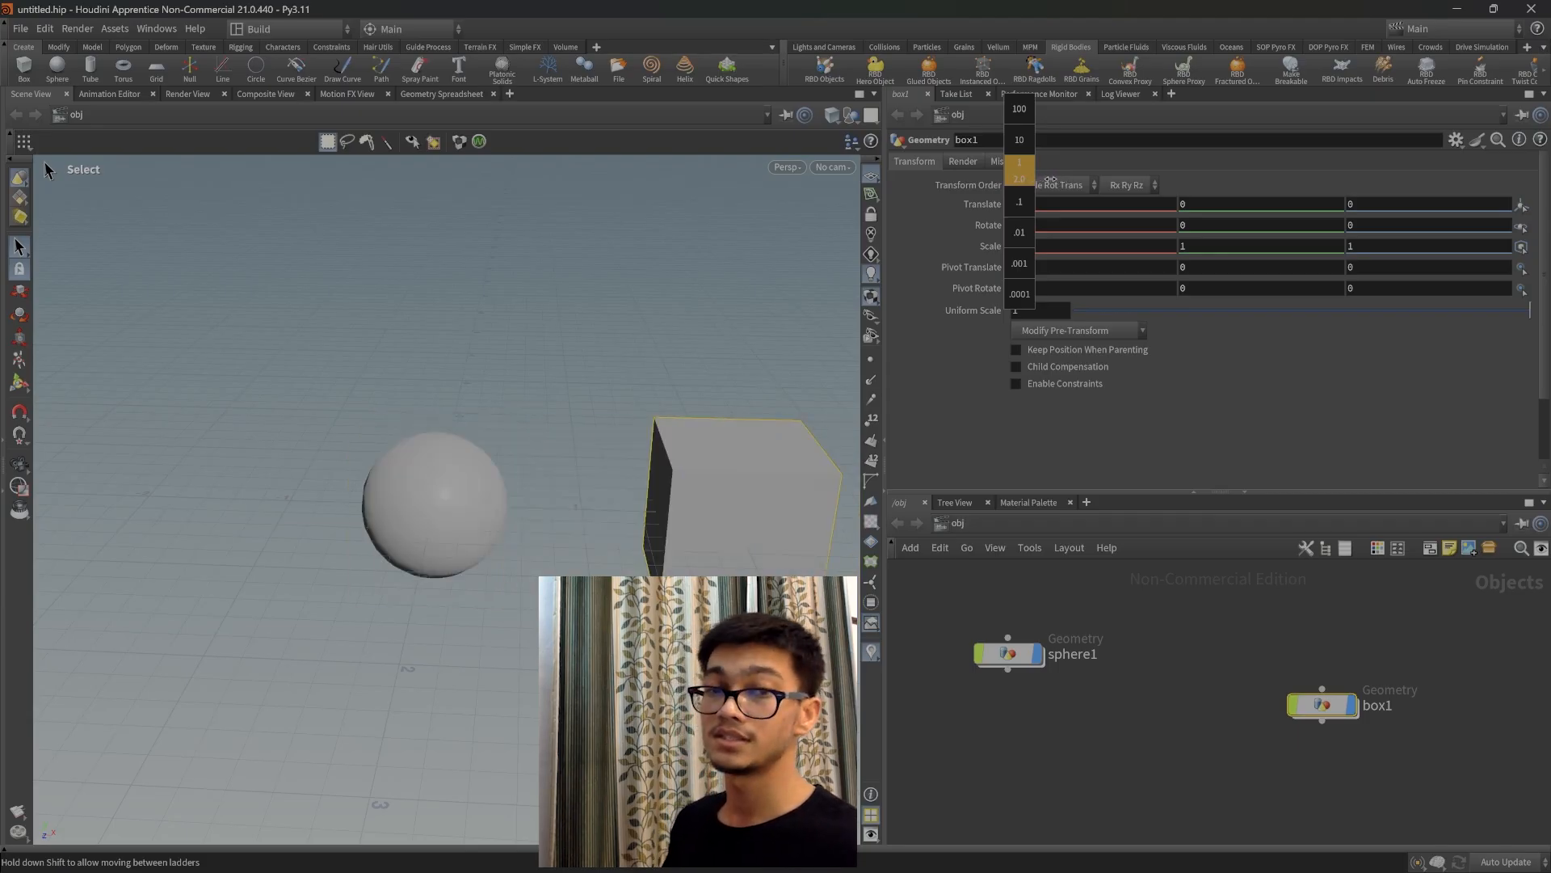
{"action": "mouse_move", "coordinate": [1050, 180]}
{"action": "middle_mouse_down"}
{"action": "mouse_move", "coordinate": [997, 210]}
{"action": "mouse_move", "coordinate": [1055, 206]}
{"action": "mouse_move", "coordinate": [923, 201]}
{"action": "mouse_move", "coordinate": [1131, 204]}
{"action": "mouse_move", "coordinate": [949, 195]}
{"action": "mouse_move", "coordinate": [1035, 193]}
{"action": "mouse_move", "coordinate": [1028, 140]}
{"action": "mouse_move", "coordinate": [1050, 141]}
{"action": "mouse_move", "coordinate": [1028, 228]}
{"action": "mouse_move", "coordinate": [1099, 233]}
{"action": "mouse_move", "coordinate": [1065, 233]}
{"action": "mouse_move", "coordinate": [1055, 210]}
{"action": "middle_mouse_up"}
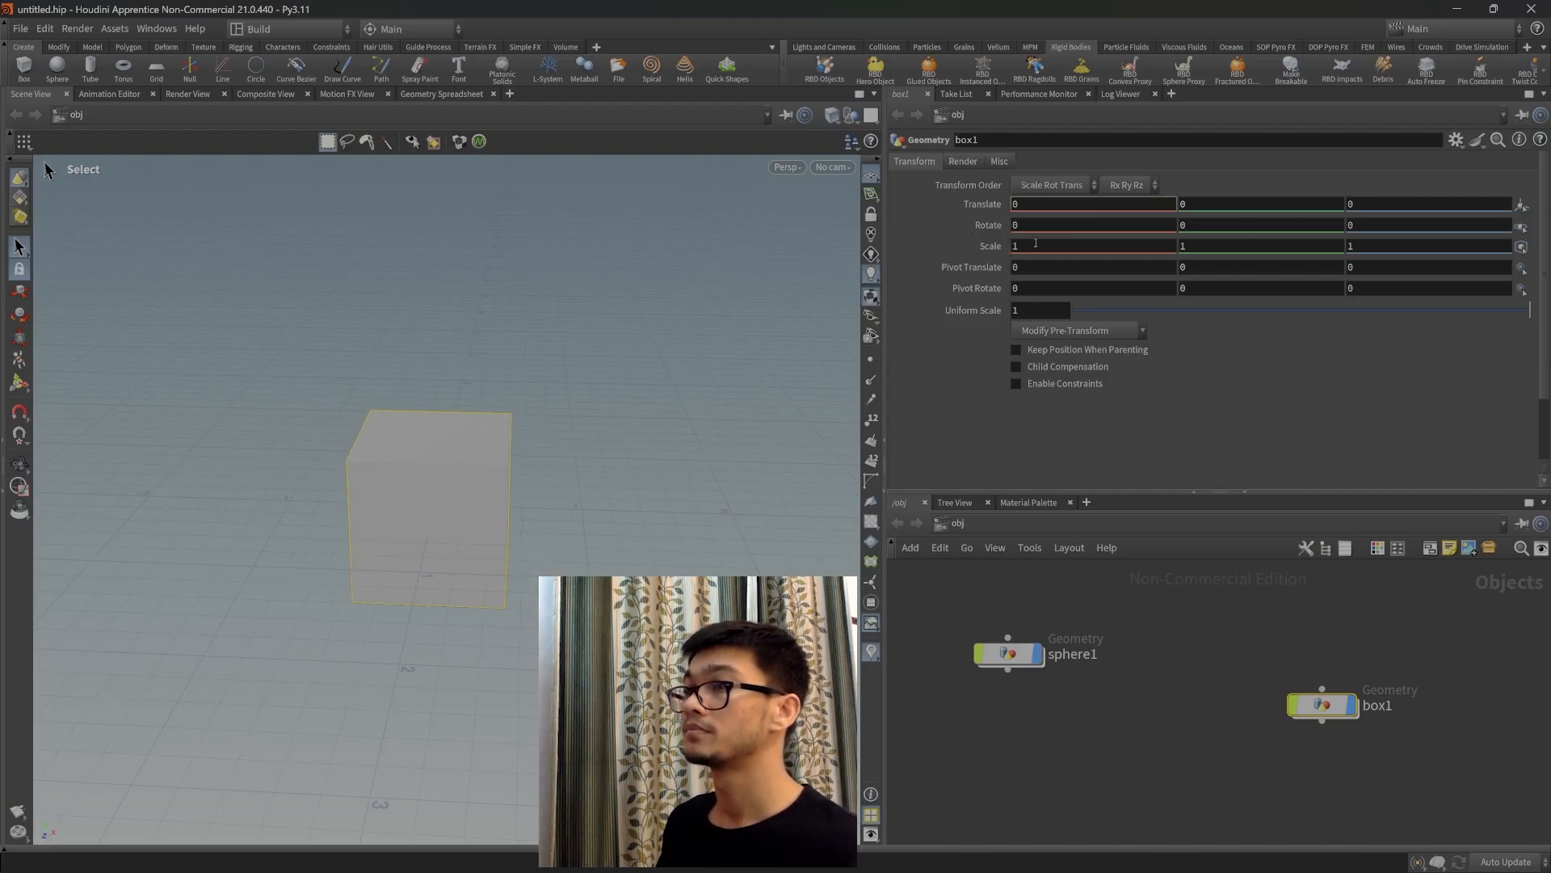
Scale the box to 1.2 along X with the value ladder, and try an X rotation of -10.1 and undo it.
{"action": "middle_click_drag", "start_coordinate": [1027, 245], "coordinate": [1115, 262]}
{"action": "mouse_move", "coordinate": [1026, 204]}
{"action": "middle_mouse_down"}
{"action": "mouse_move", "coordinate": [1025, 162]}
{"action": "mouse_move", "coordinate": [1050, 186]}
{"action": "middle_mouse_up"}
{"action": "left_click", "coordinate": [1083, 240]}
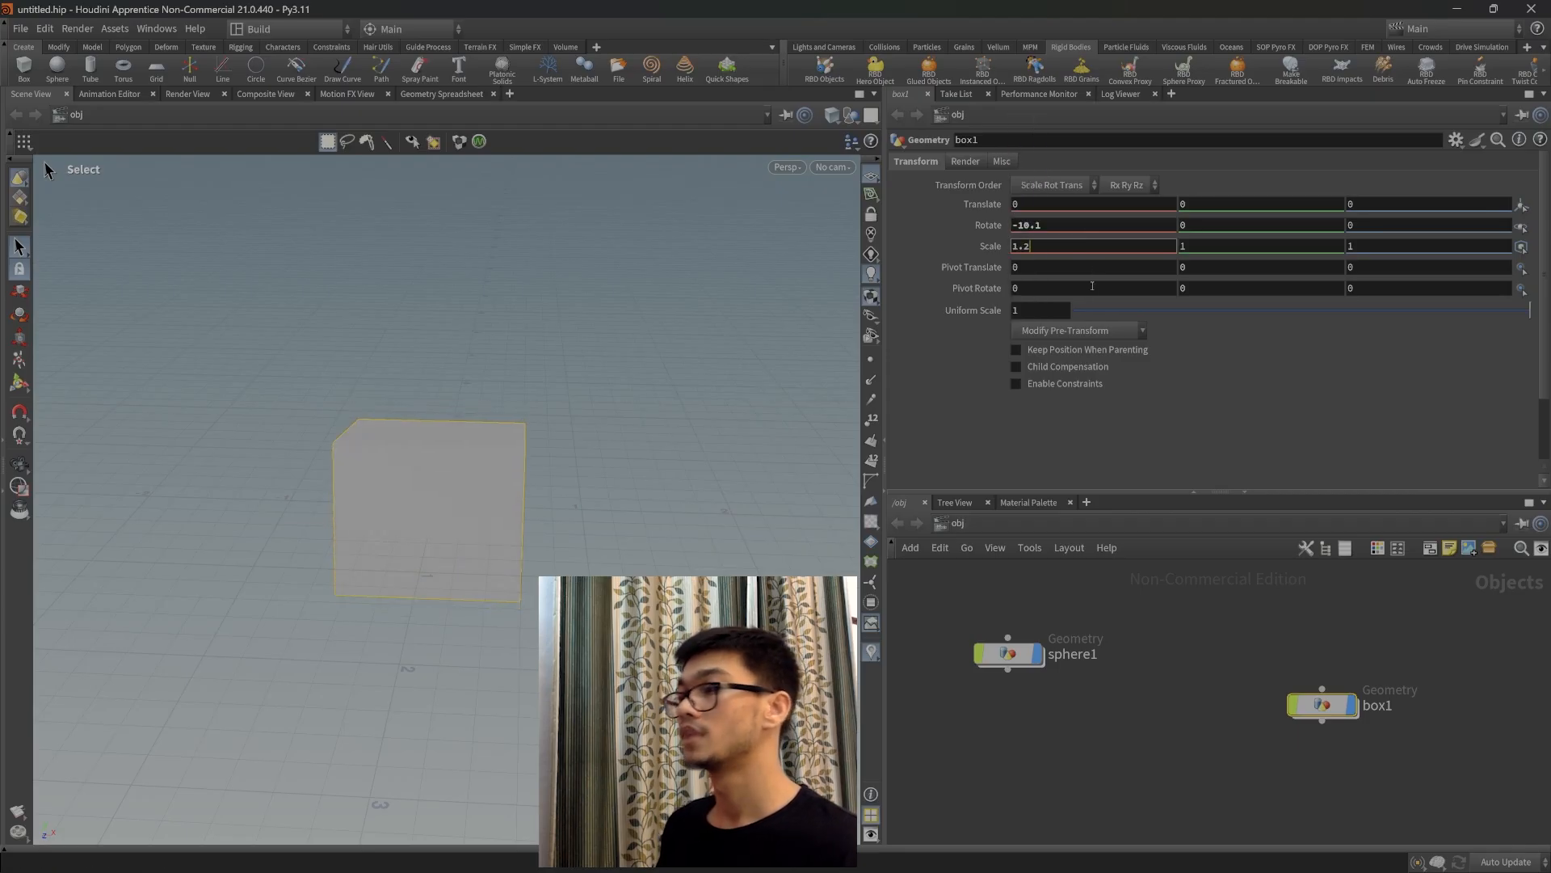
{"action": "key", "text": "ctrl+z"}
Move the box along X to 1 with the value ladder and select the sphere in the viewport.
{"action": "middle_click_drag", "start_coordinate": [1019, 204], "coordinate": [1058, 173]}
{"action": "left_click", "coordinate": [468, 478]}
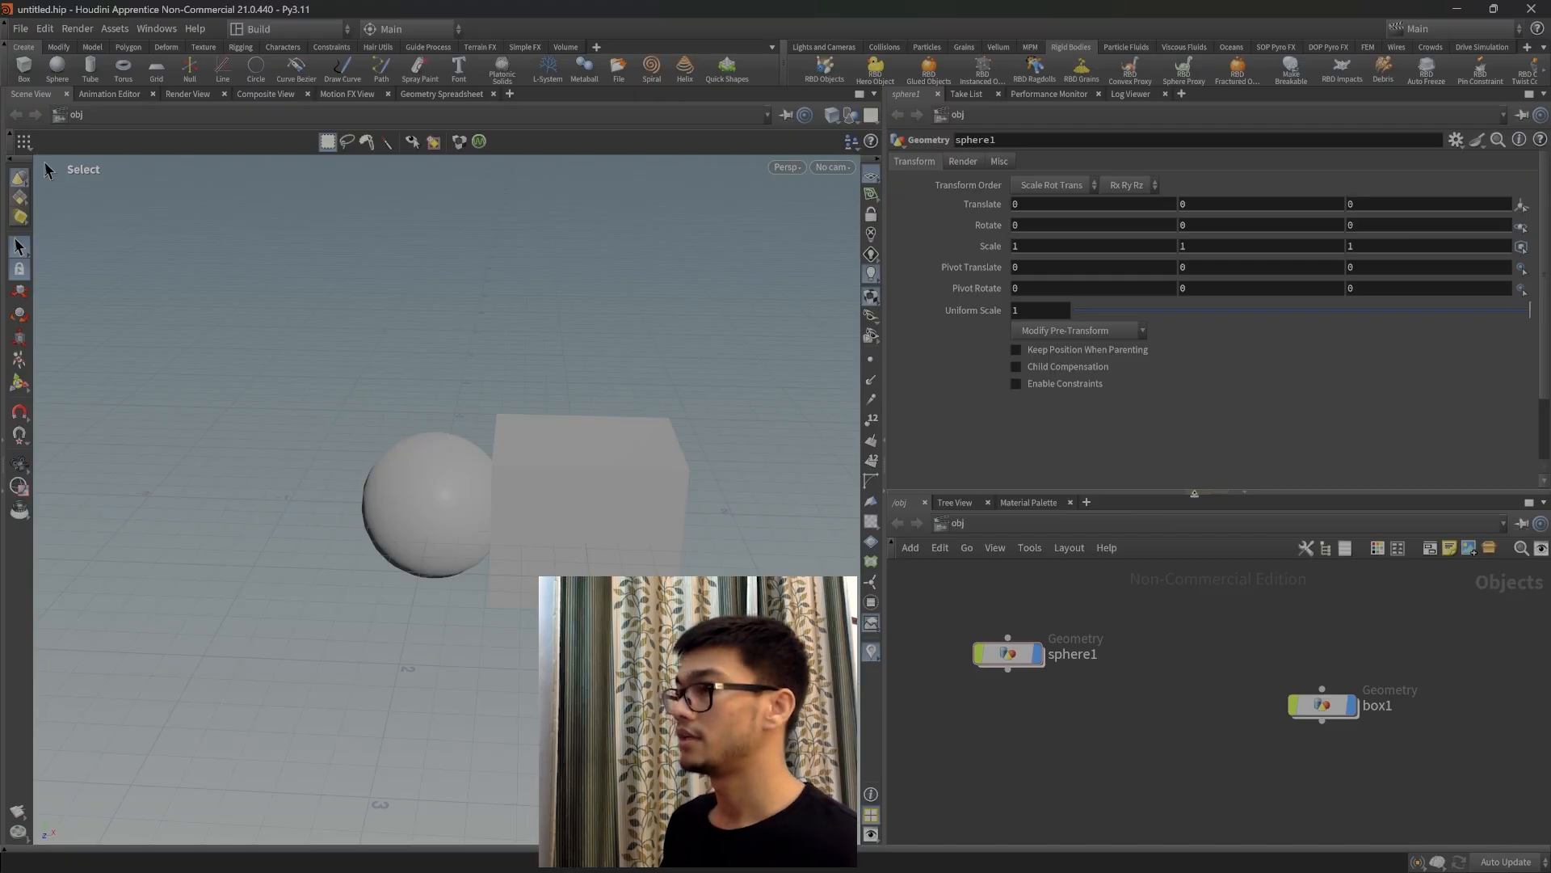
Try collapsing and restoring the parameter pane, and leave it collapsed so the network editor fills the full height.
{"action": "left_click", "coordinate": [1194, 492]}
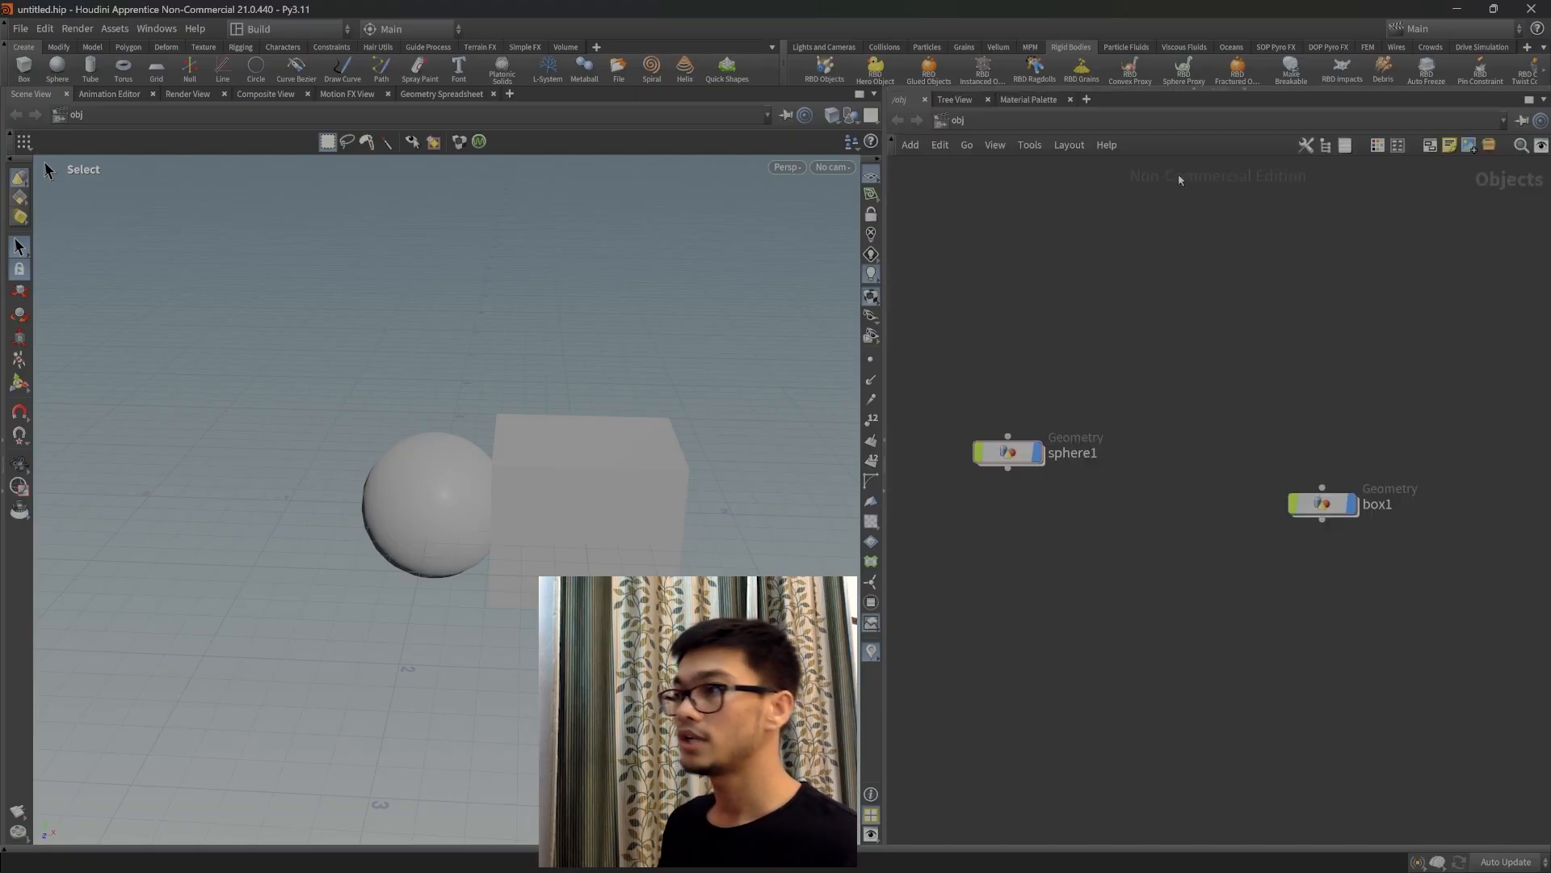
{"action": "left_click", "coordinate": [1197, 91]}
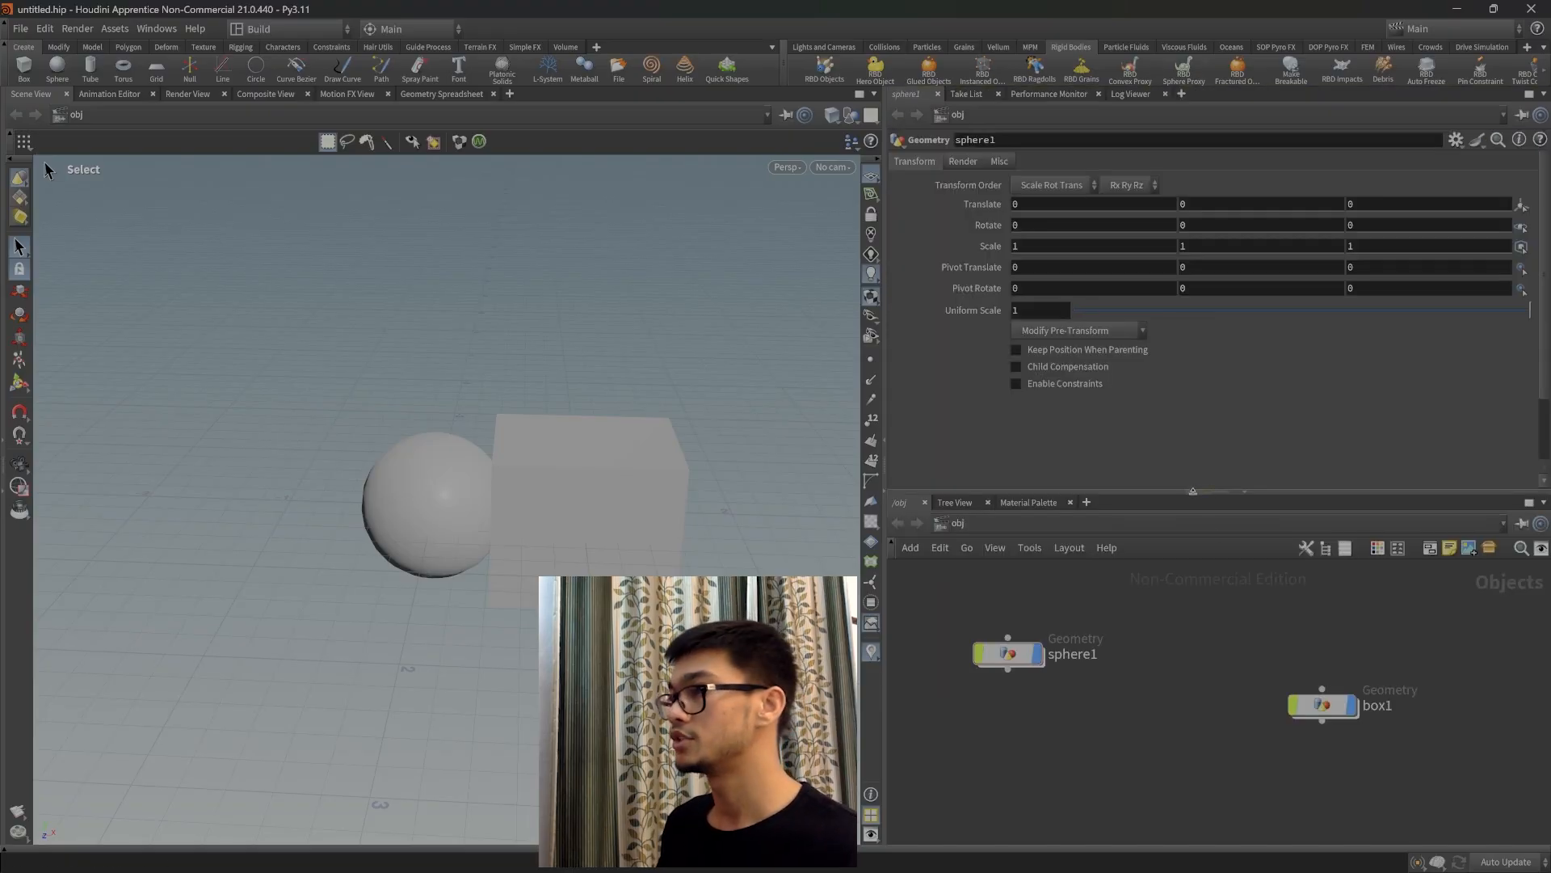
{"action": "left_click", "coordinate": [1194, 491]}
Check the sphere node's information and move the node higher in the network.
{"action": "middle_click", "coordinate": [1020, 458]}
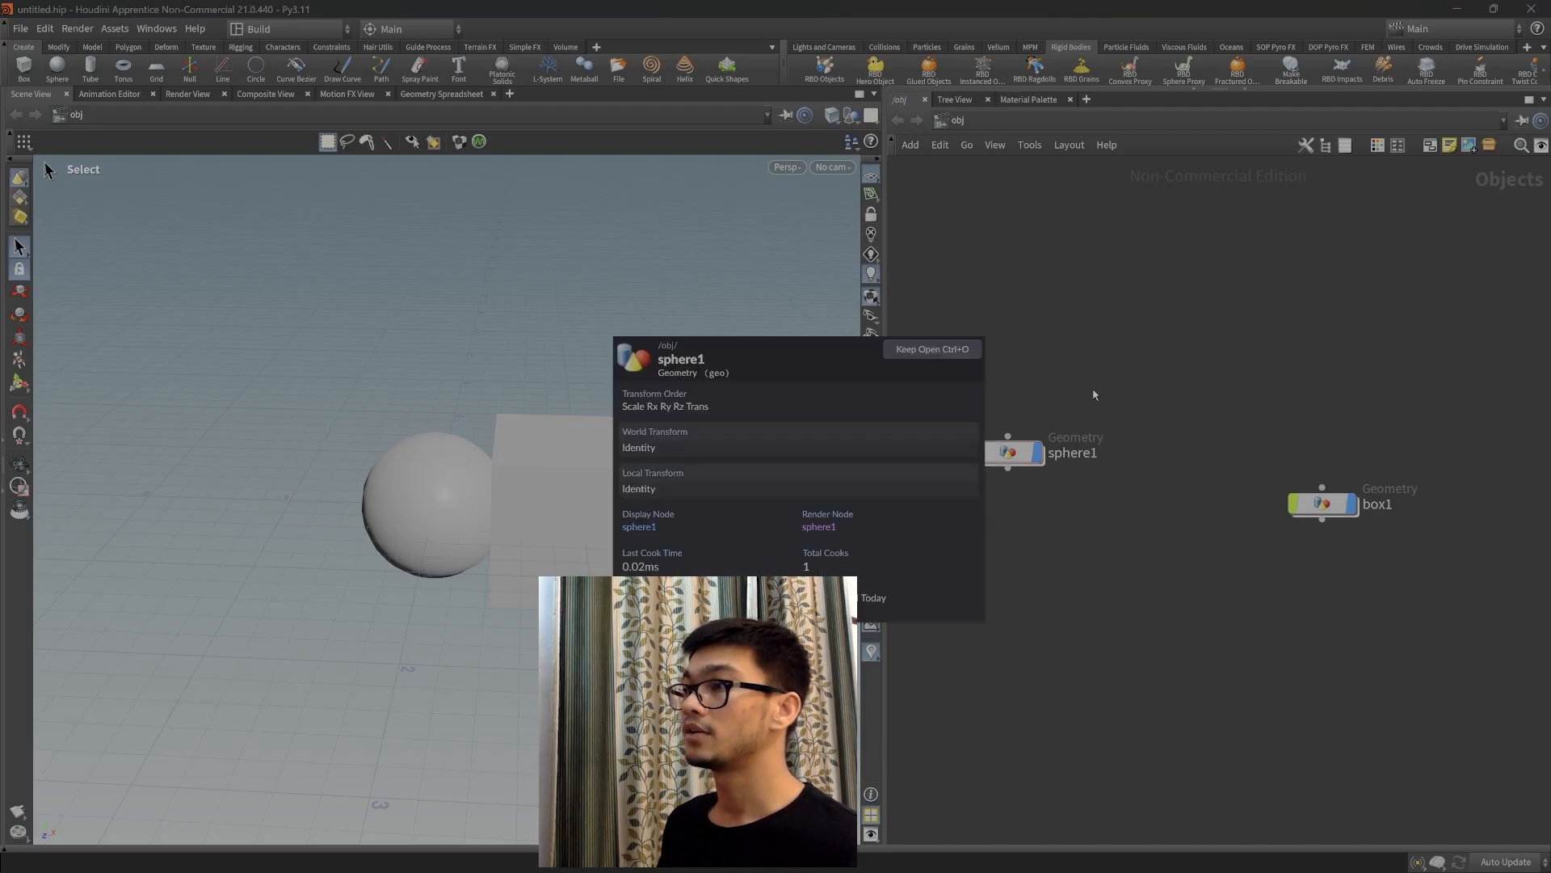
{"action": "left_click_drag", "start_coordinate": [1022, 460], "coordinate": [1004, 357]}
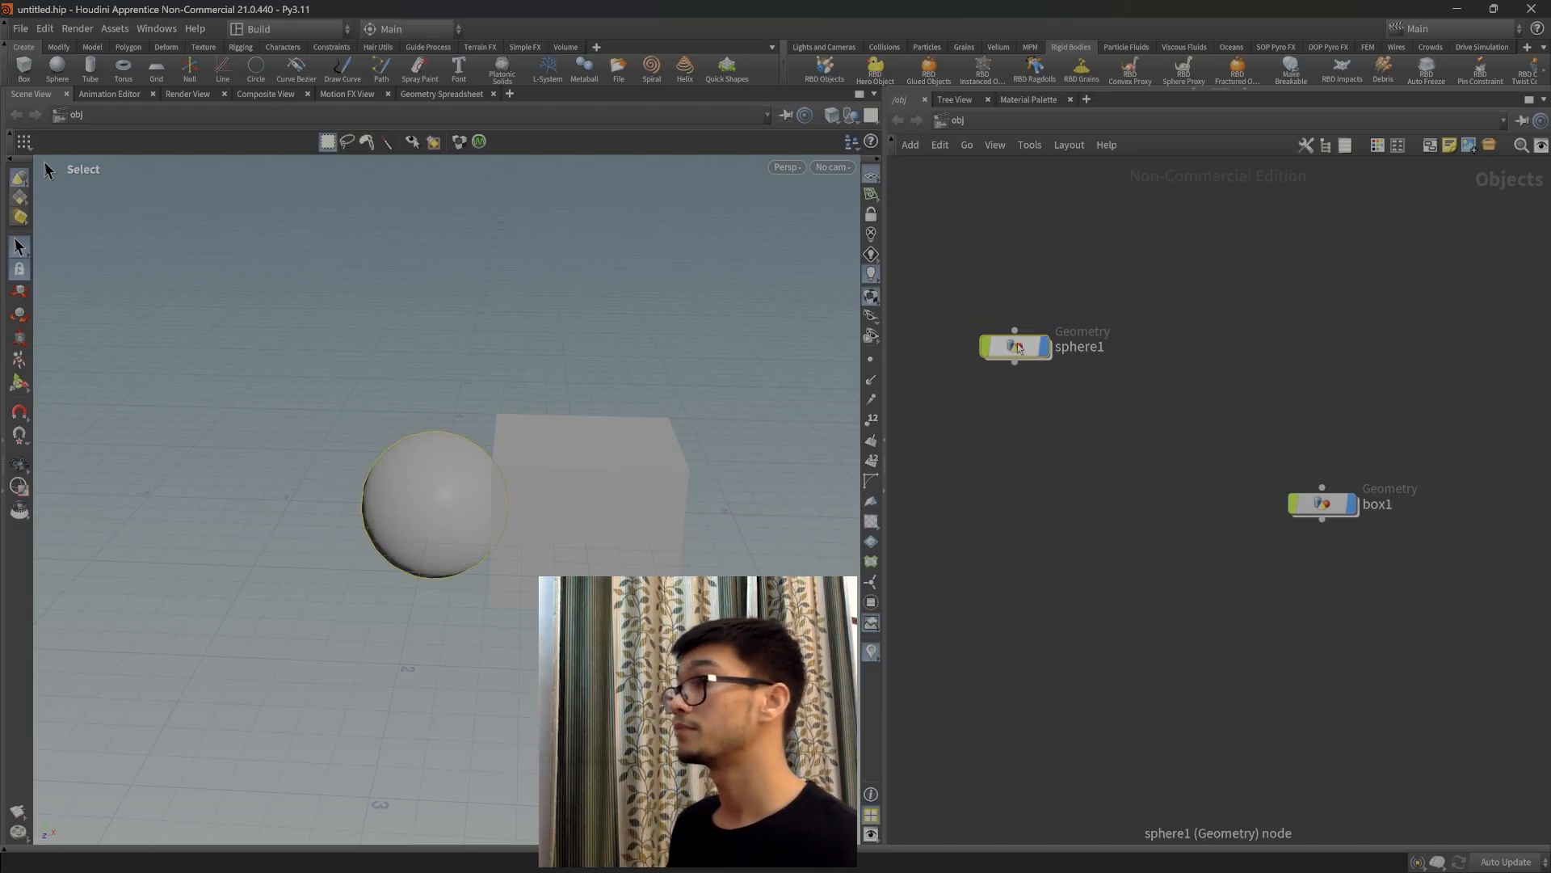
Show the sphere's parameters inside the network editor and hide them again.
{"action": "key", "text": "p"}
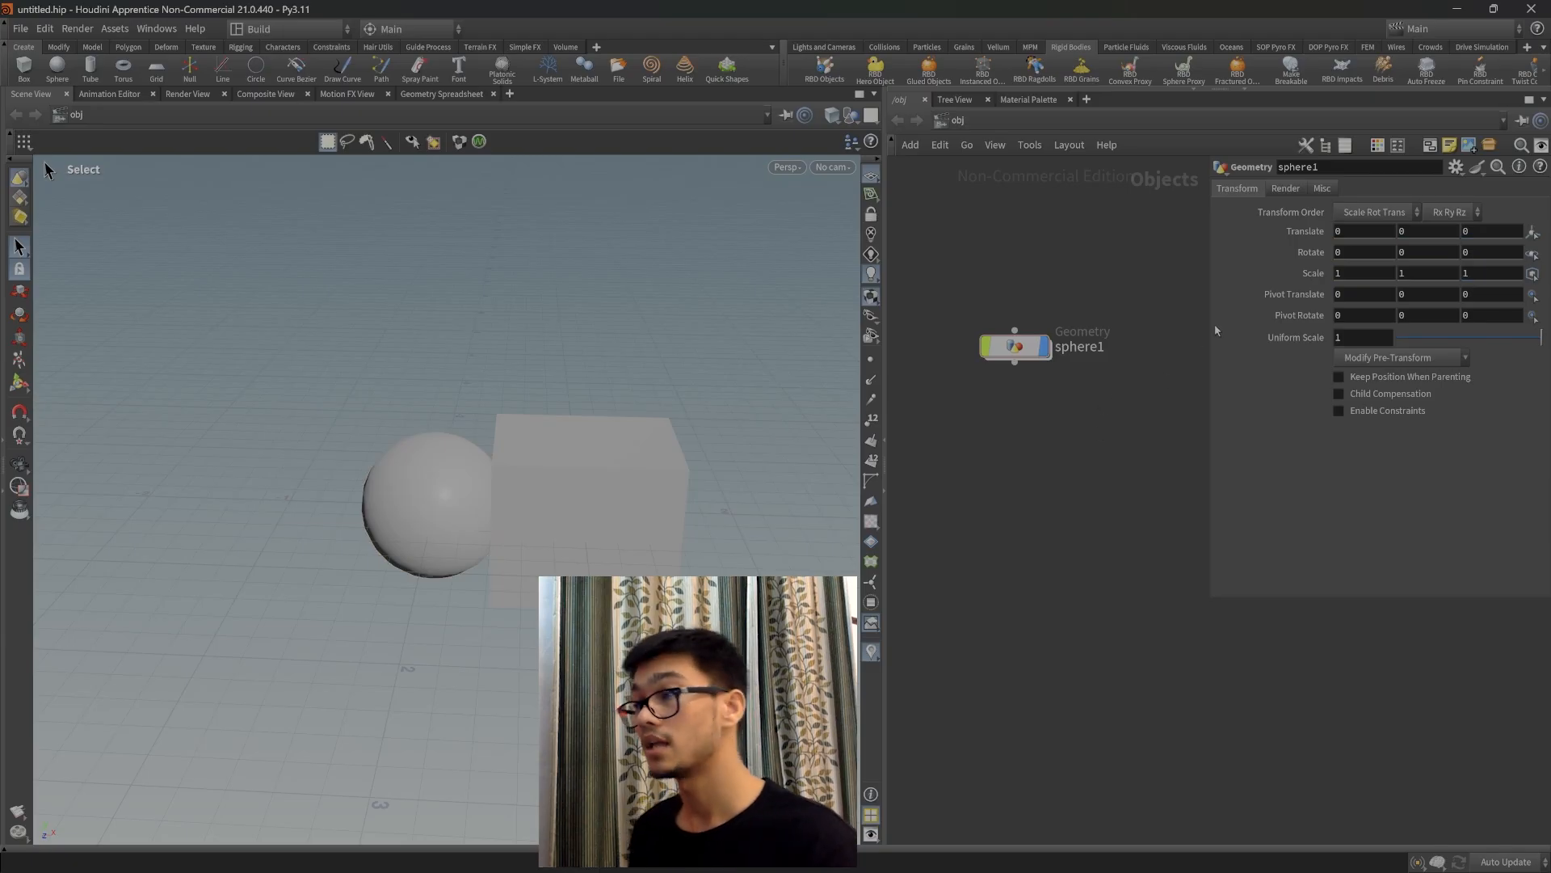
{"action": "mouse_move", "coordinate": [1020, 347]}
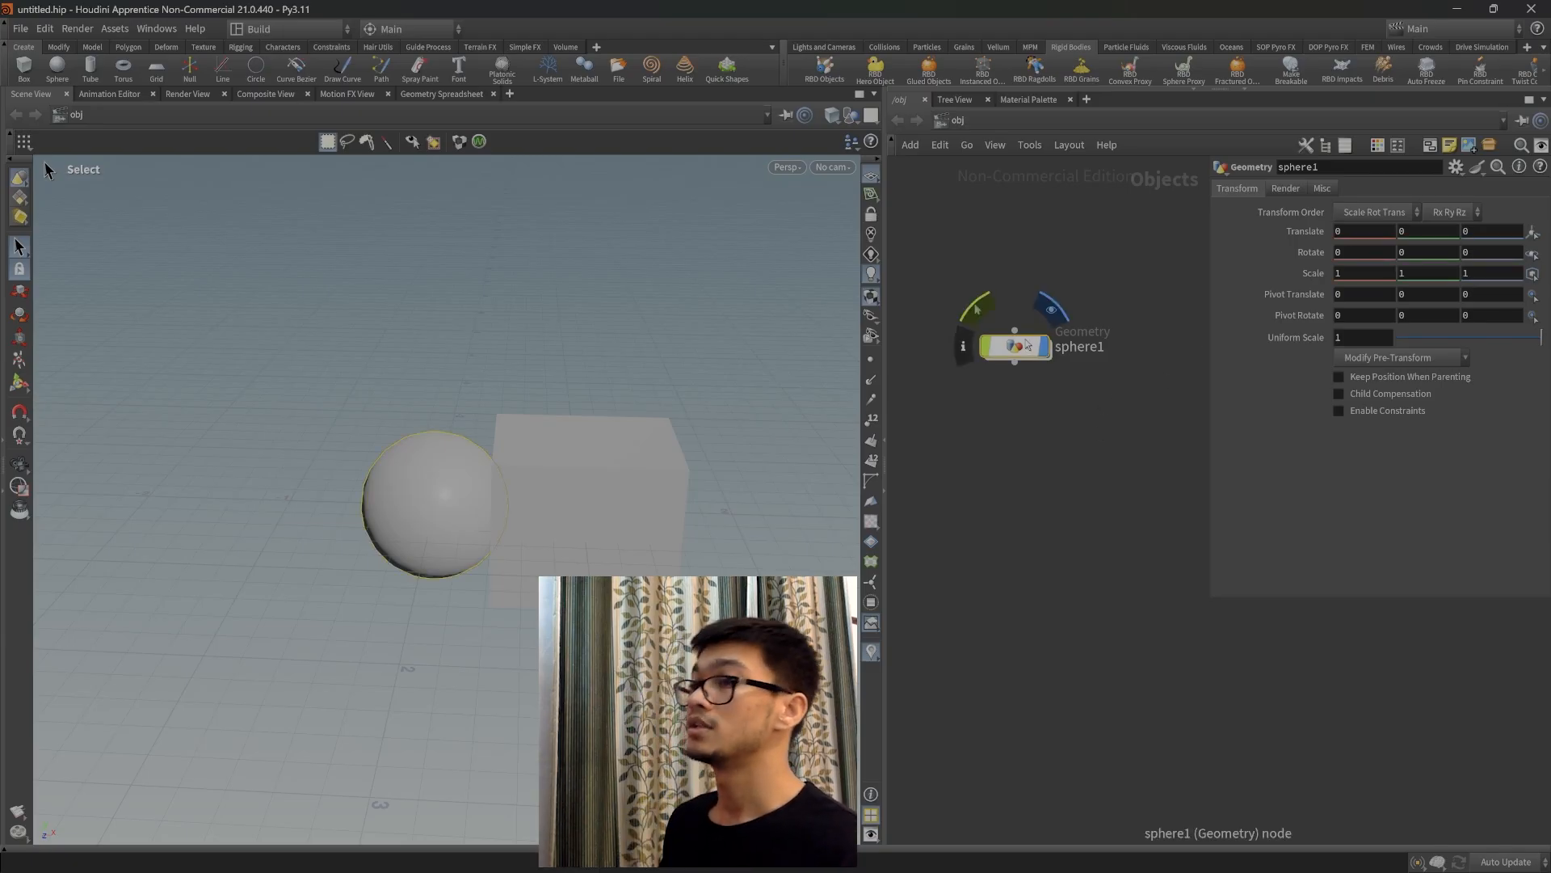
{"action": "key", "text": "p"}
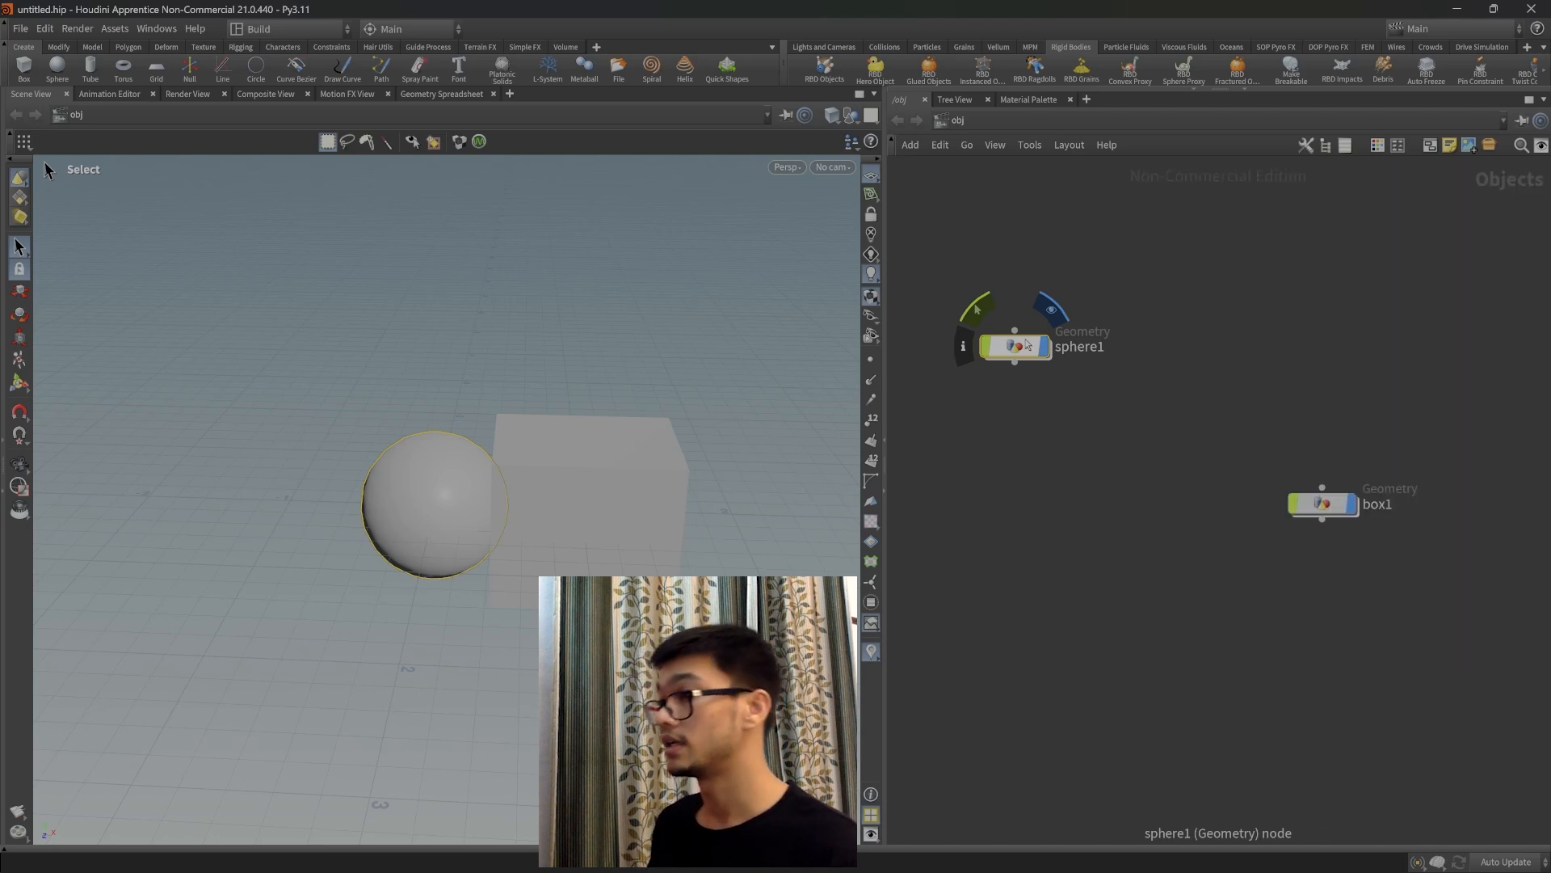
Move the box node closer to the sphere node, and show and hide its parameters inside the network editor.
{"action": "left_click", "coordinate": [1325, 508]}
{"action": "left_click_drag", "start_coordinate": [1327, 513], "coordinate": [1219, 451]}
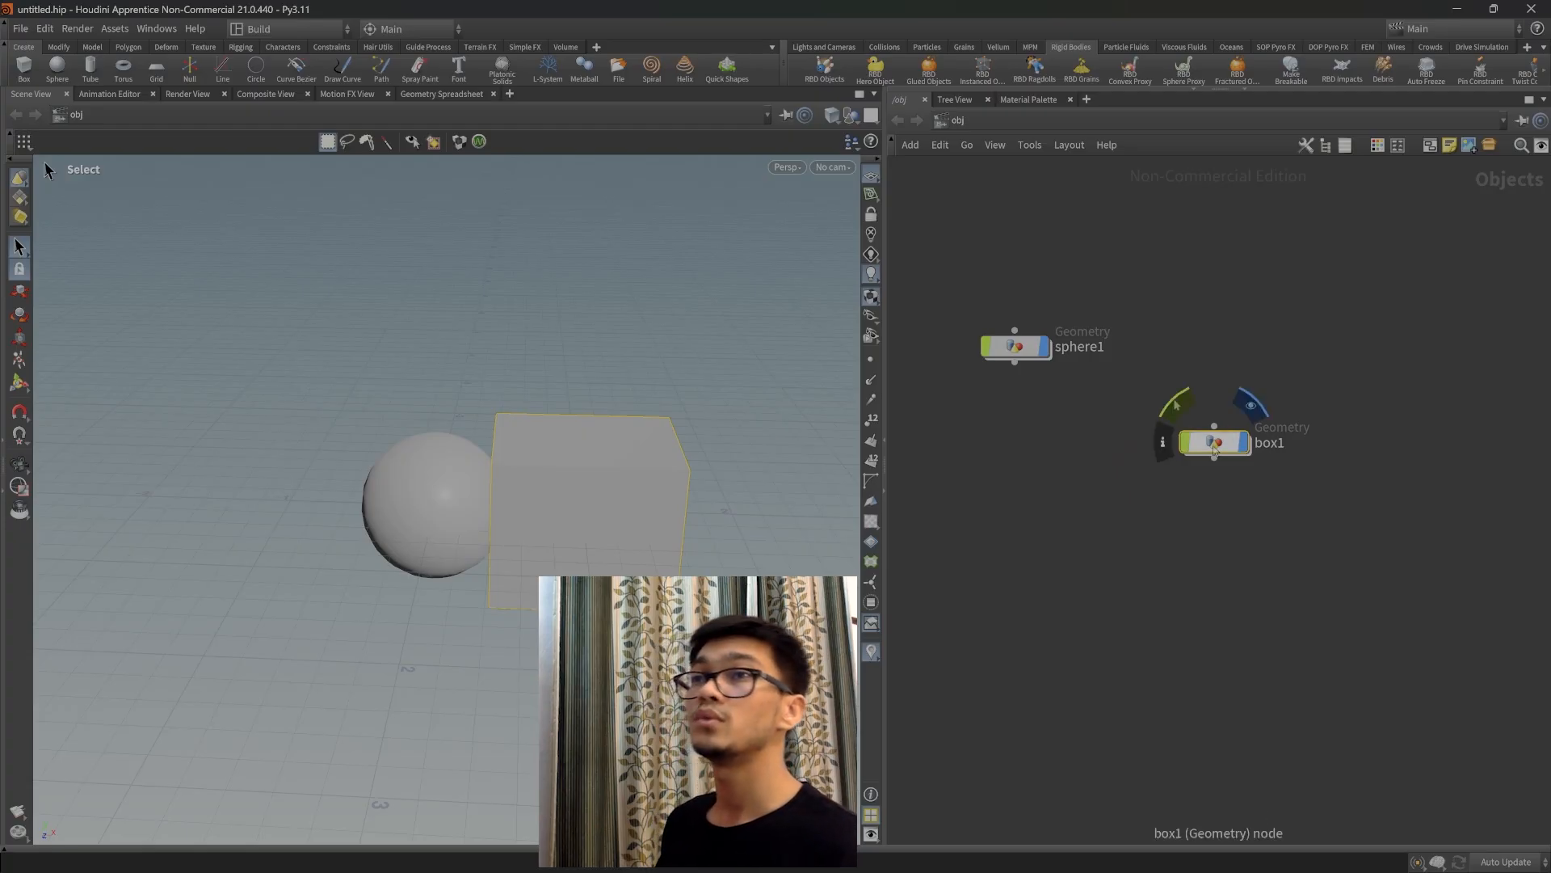
{"action": "key", "text": "p"}
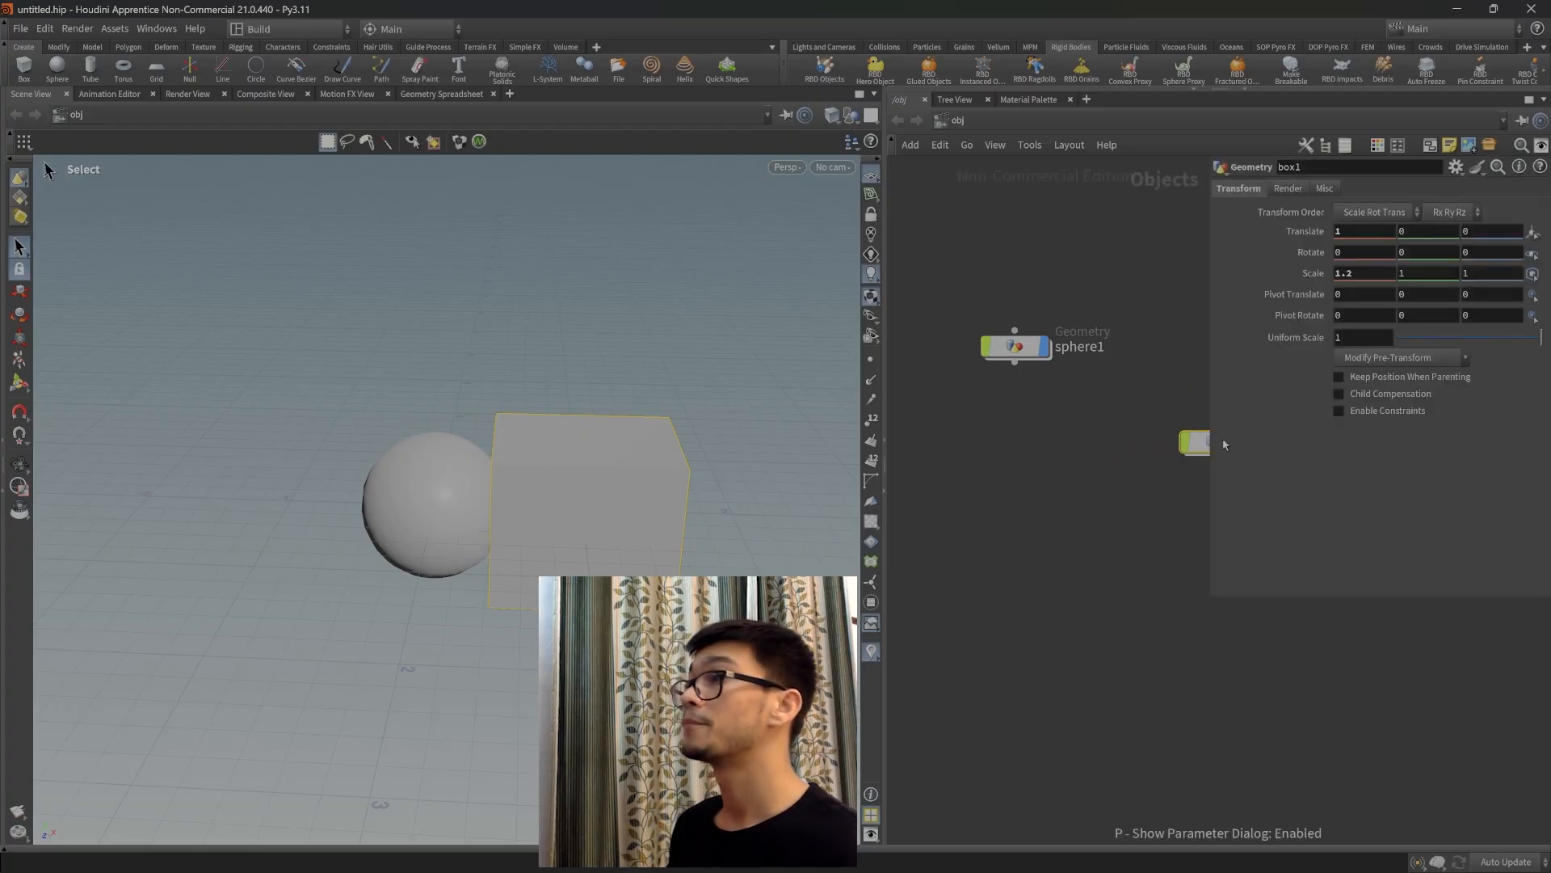
{"action": "key", "text": "p"}
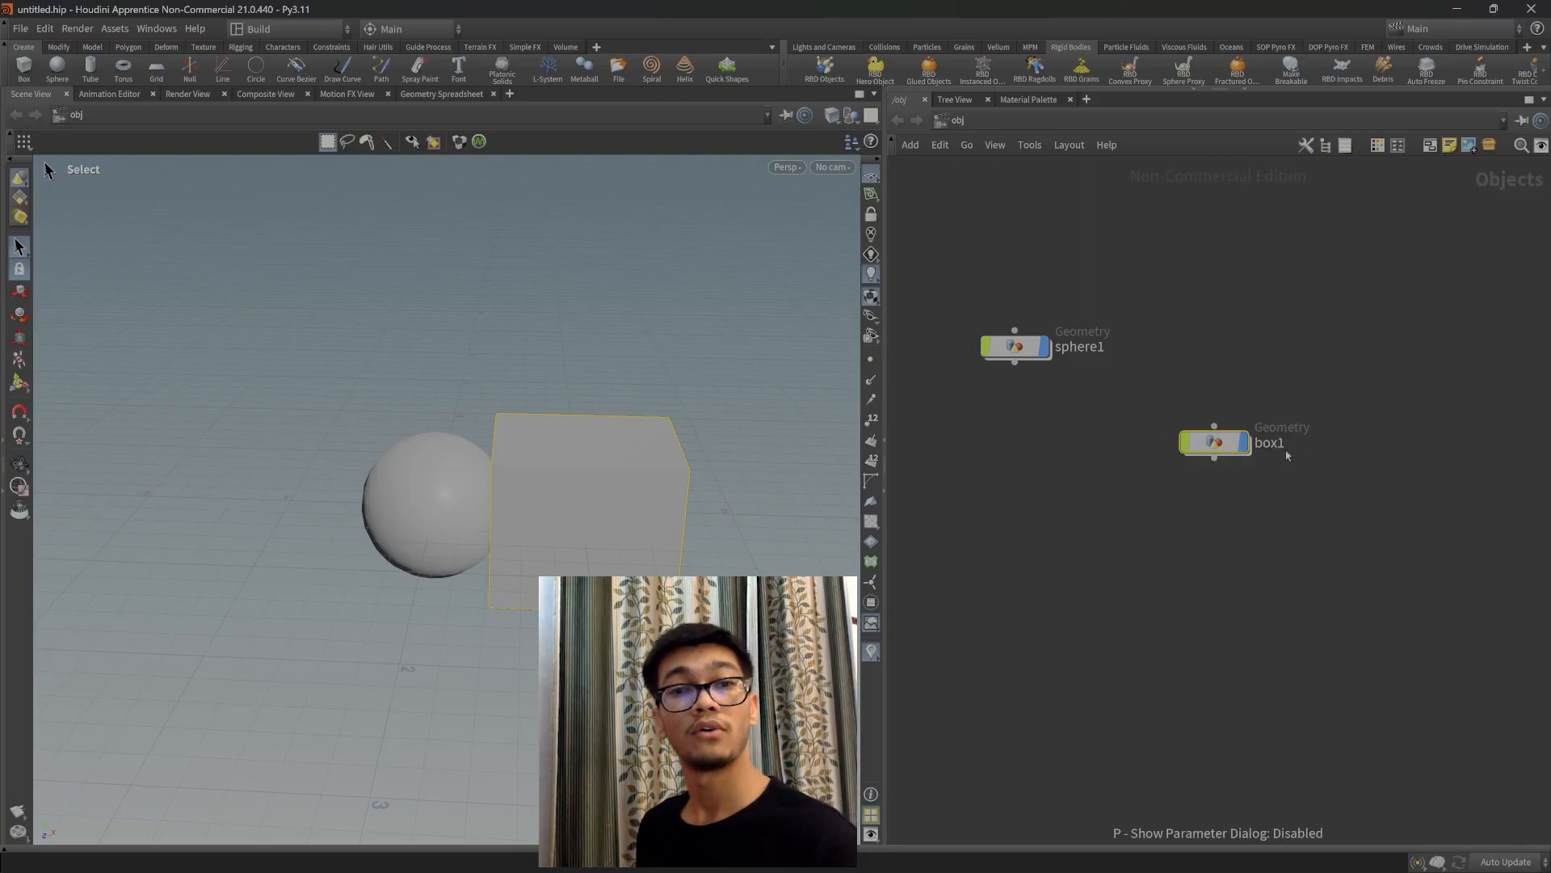
Hide the shelf and look through the available desktop layouts without switching from Build.
{"action": "left_click", "coordinate": [5, 44]}
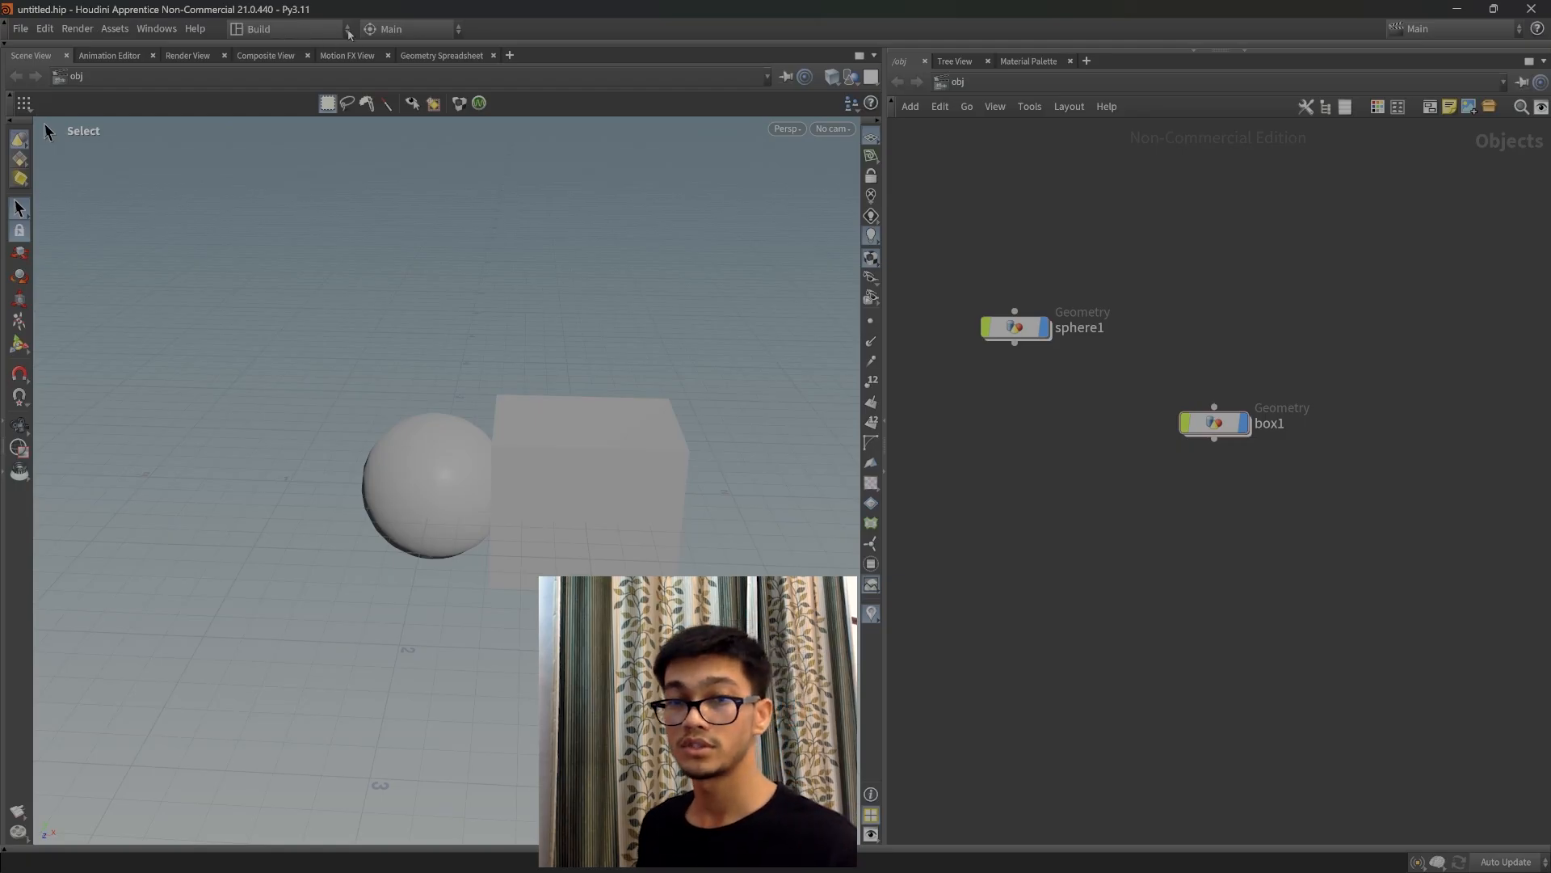
{"action": "left_click", "coordinate": [348, 33]}
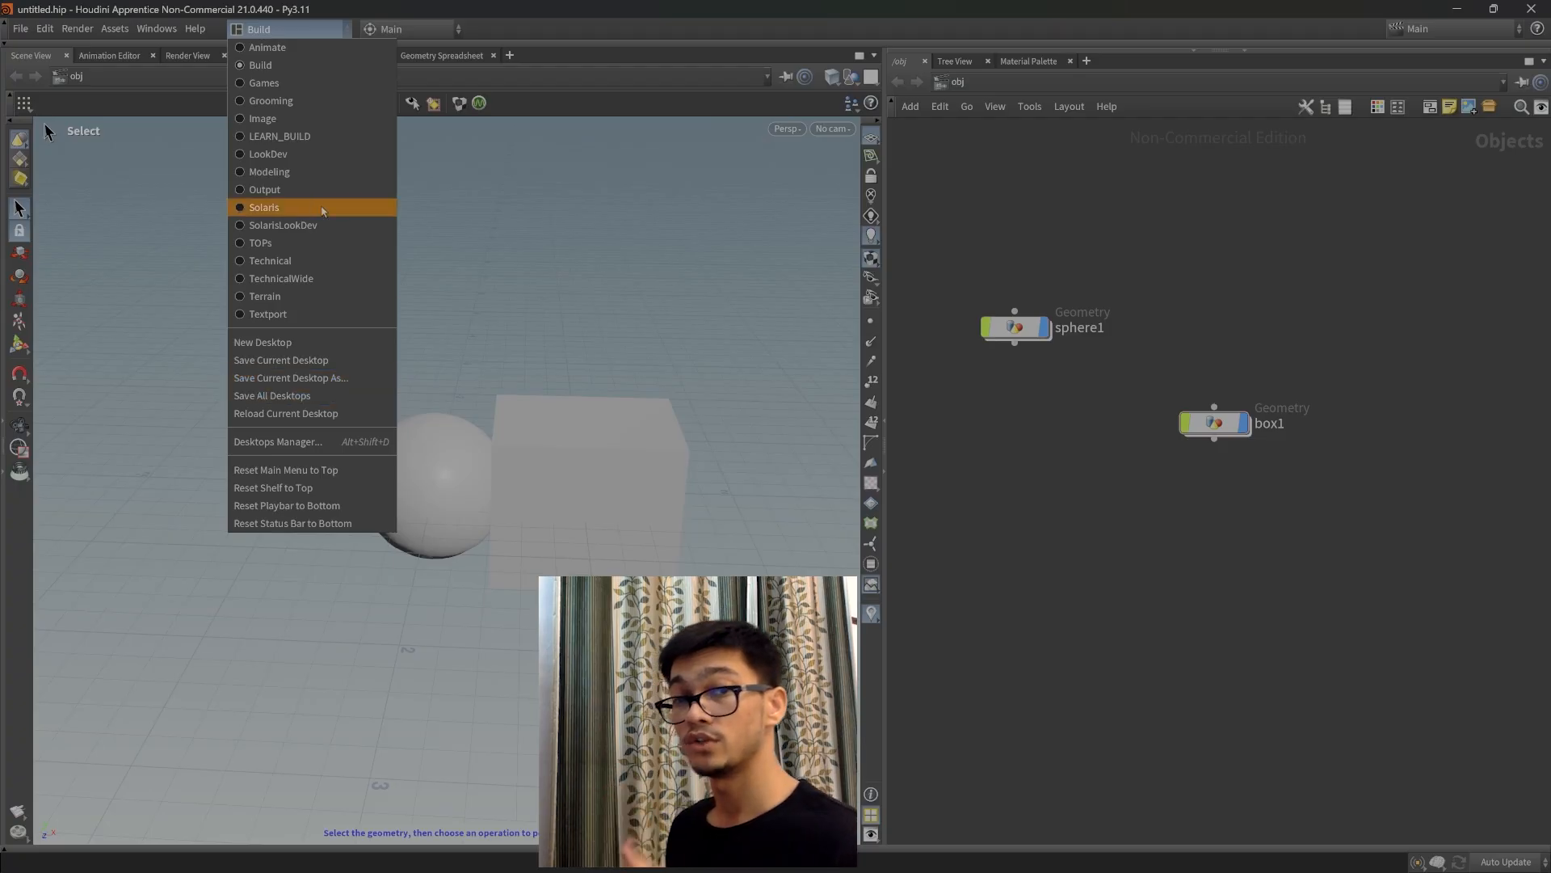
{"action": "left_click", "coordinate": [521, 230]}
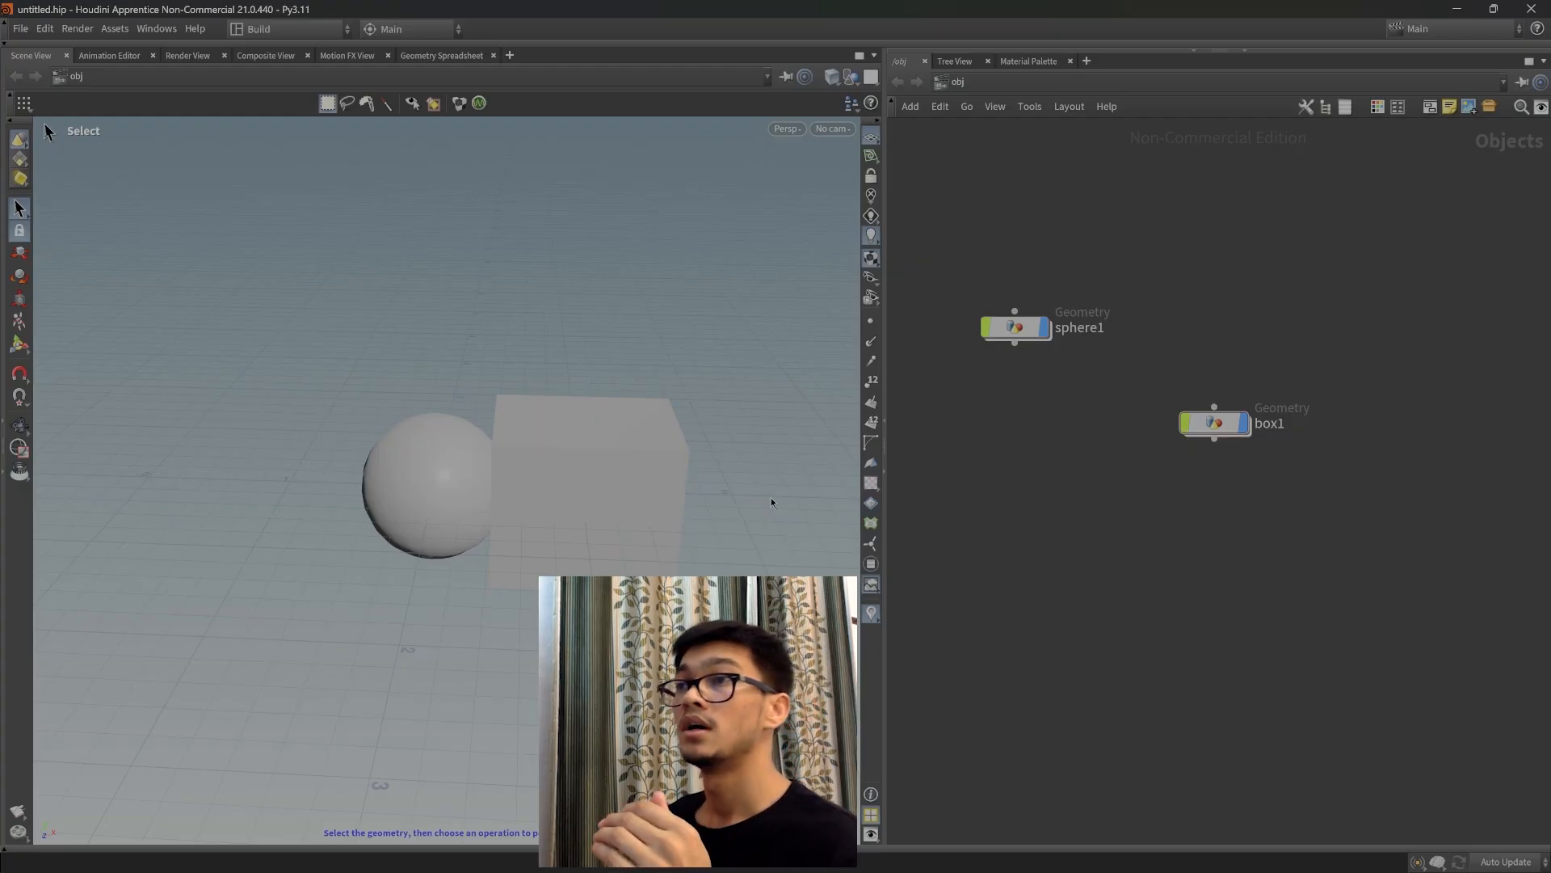
Review the Startup in Desktop choices in the General User Interface preferences, keep LEARN_BUILD and accept.
{"action": "left_click", "coordinate": [44, 28]}
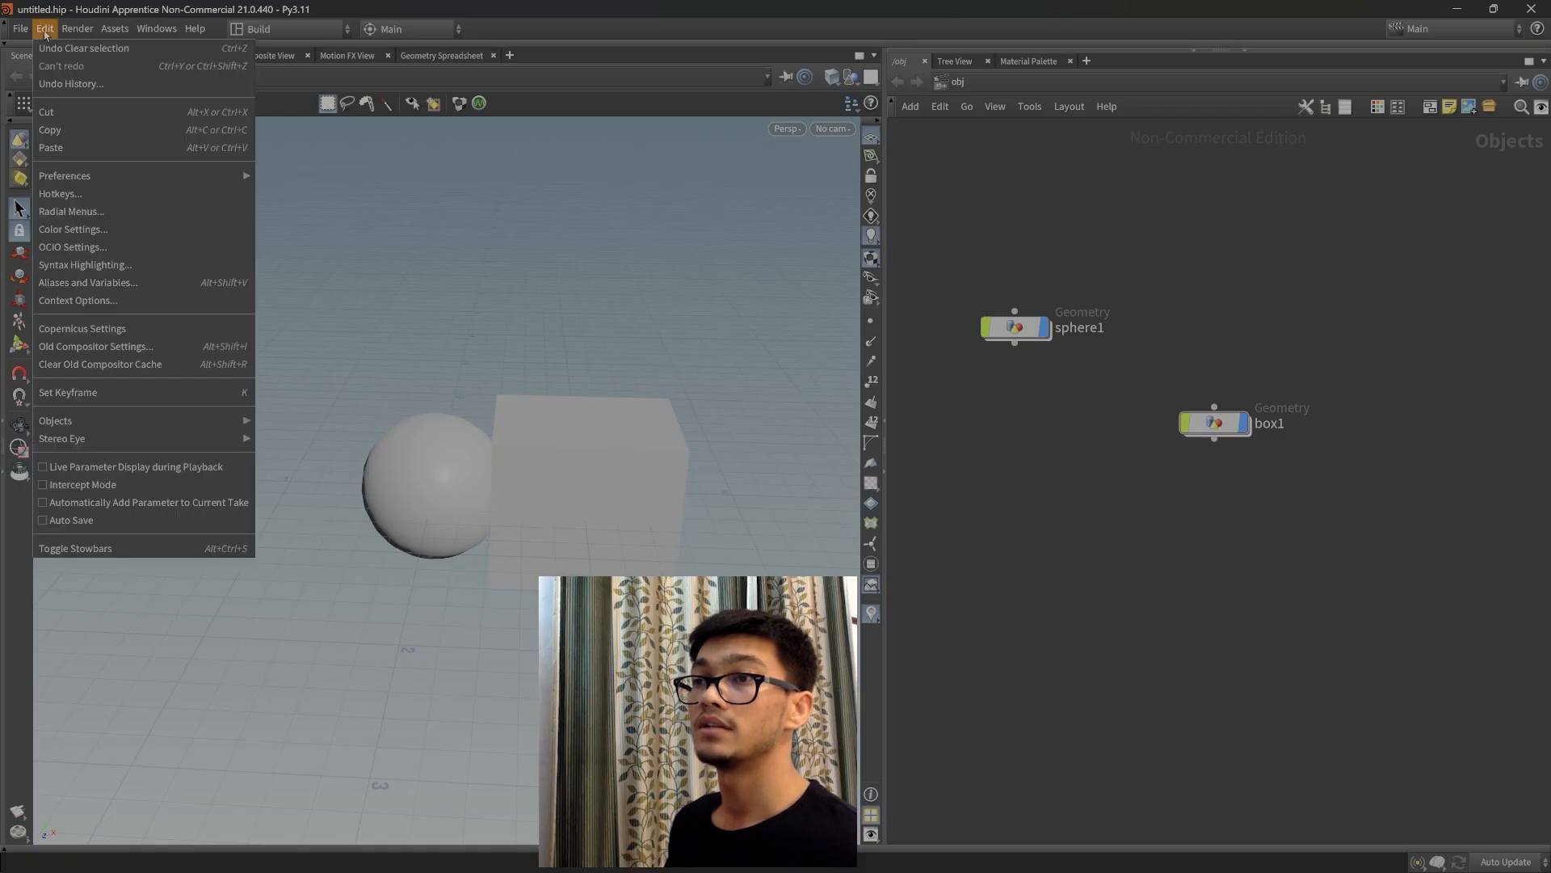
{"action": "mouse_move", "coordinate": [202, 175]}
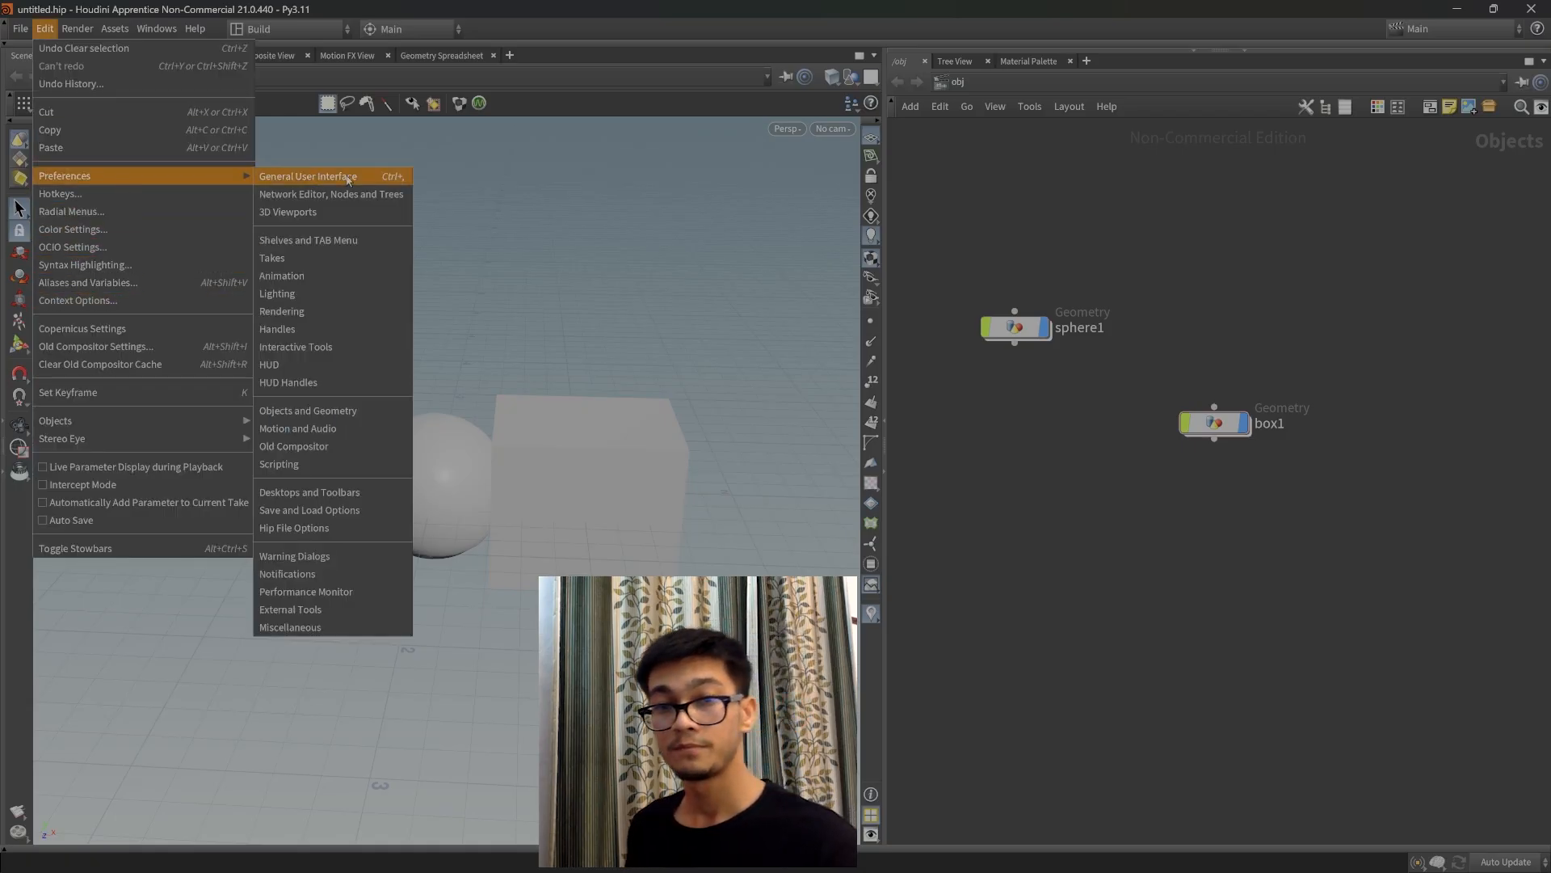
{"action": "left_click", "coordinate": [318, 177]}
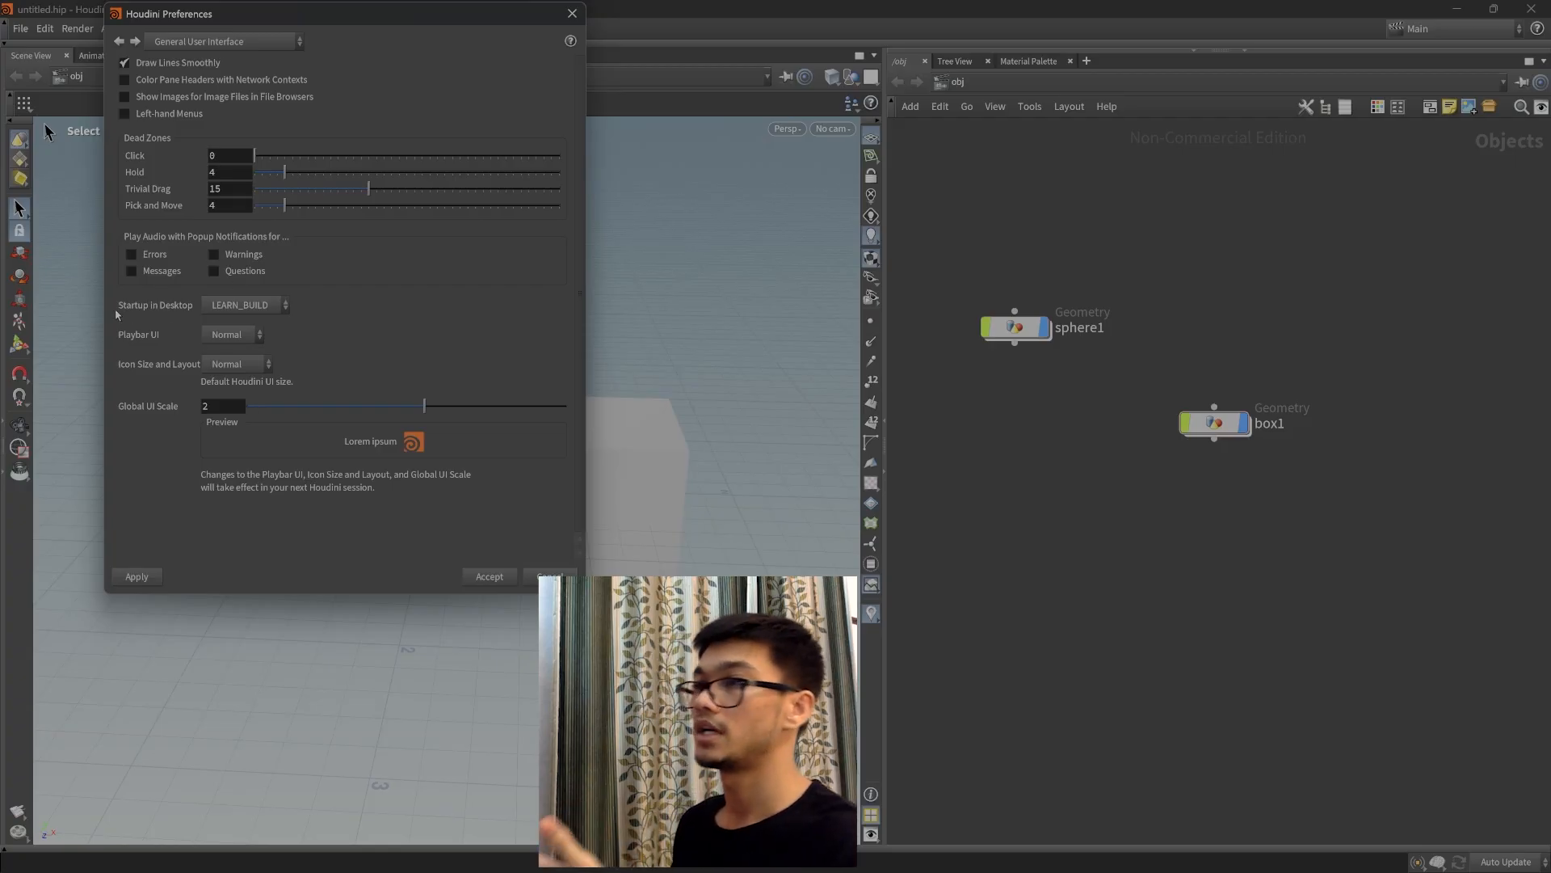
{"action": "left_click", "coordinate": [268, 306]}
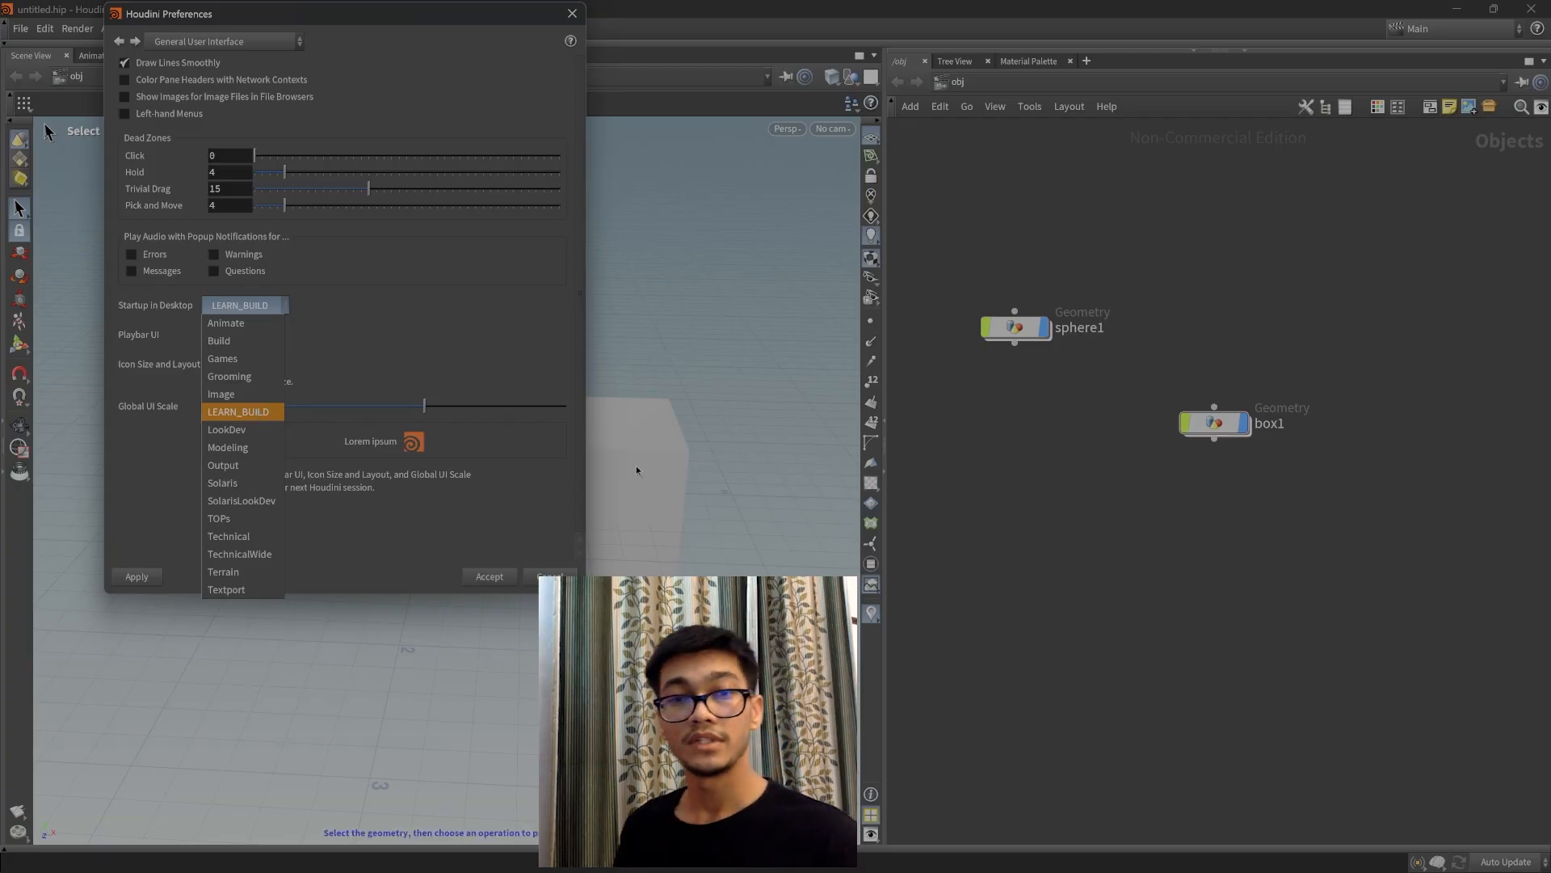
{"action": "left_click", "coordinate": [253, 306]}
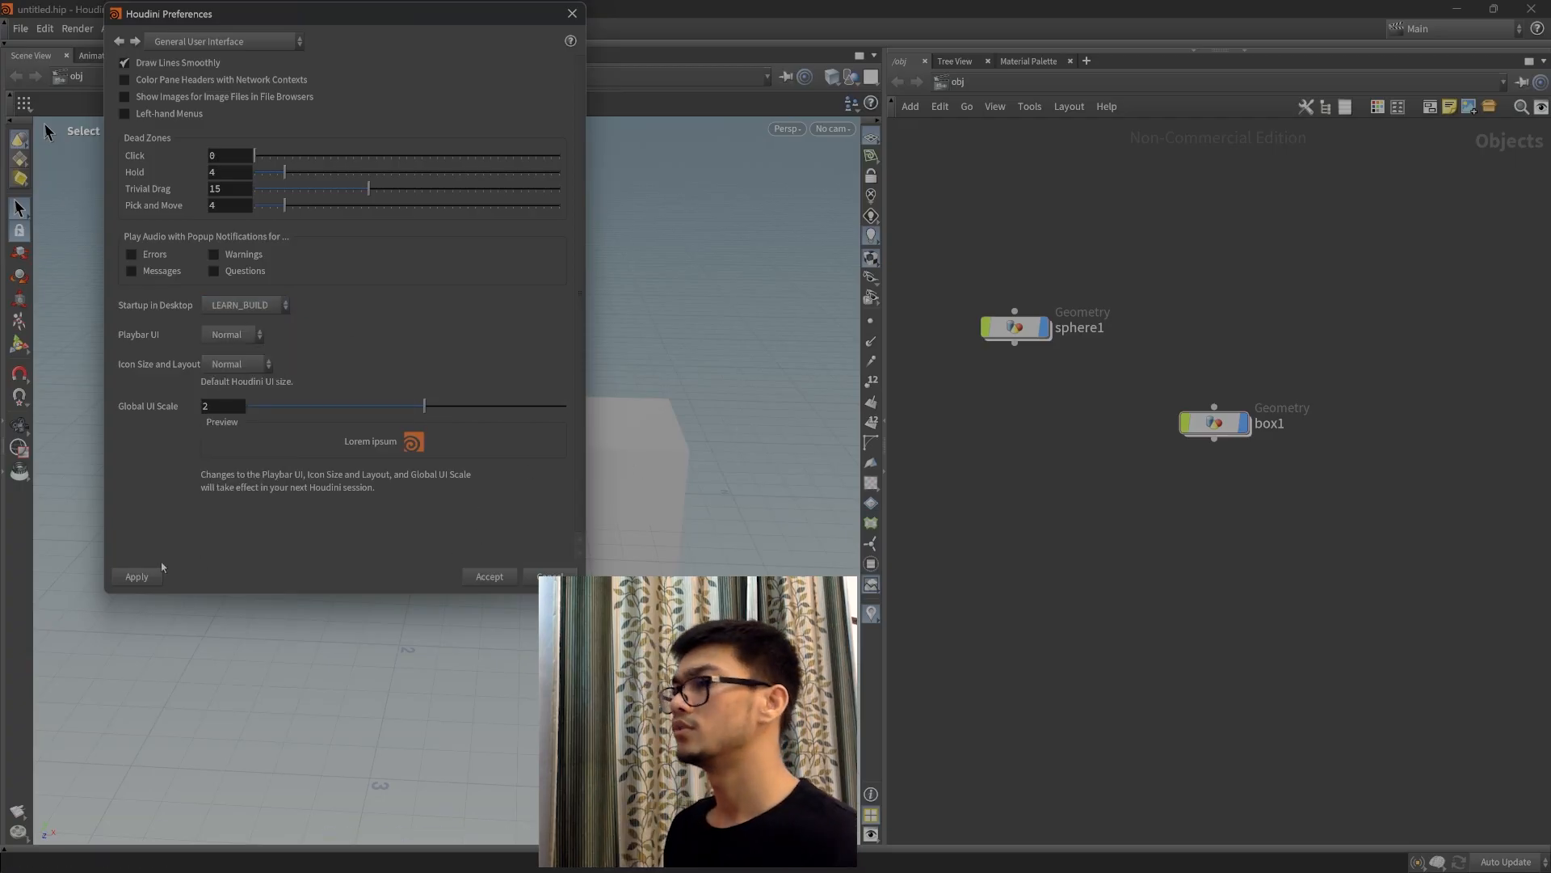
{"action": "left_click", "coordinate": [489, 576]}
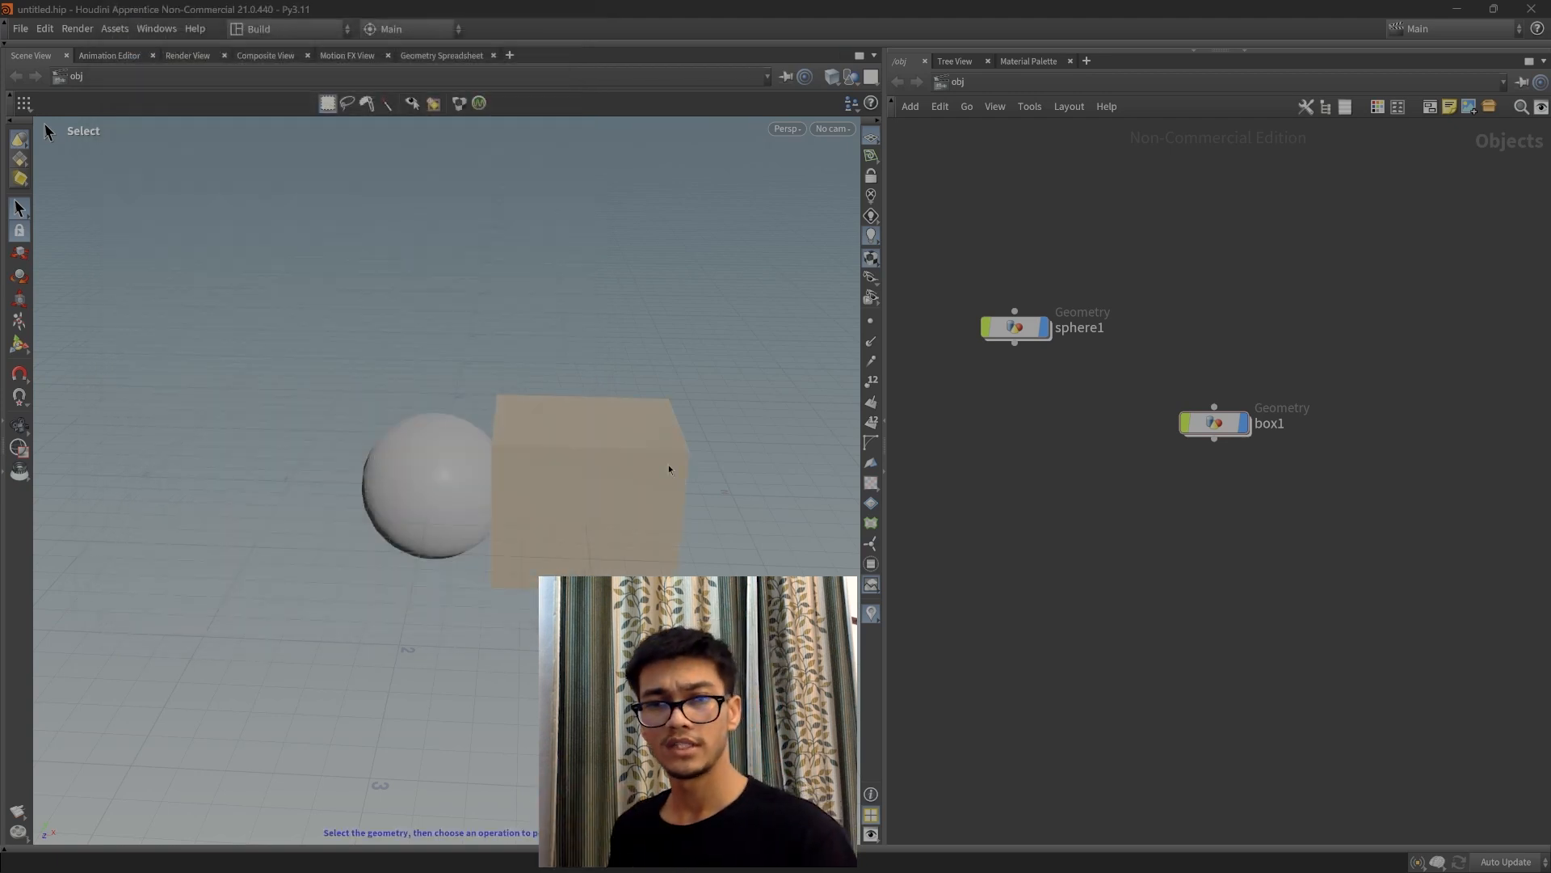